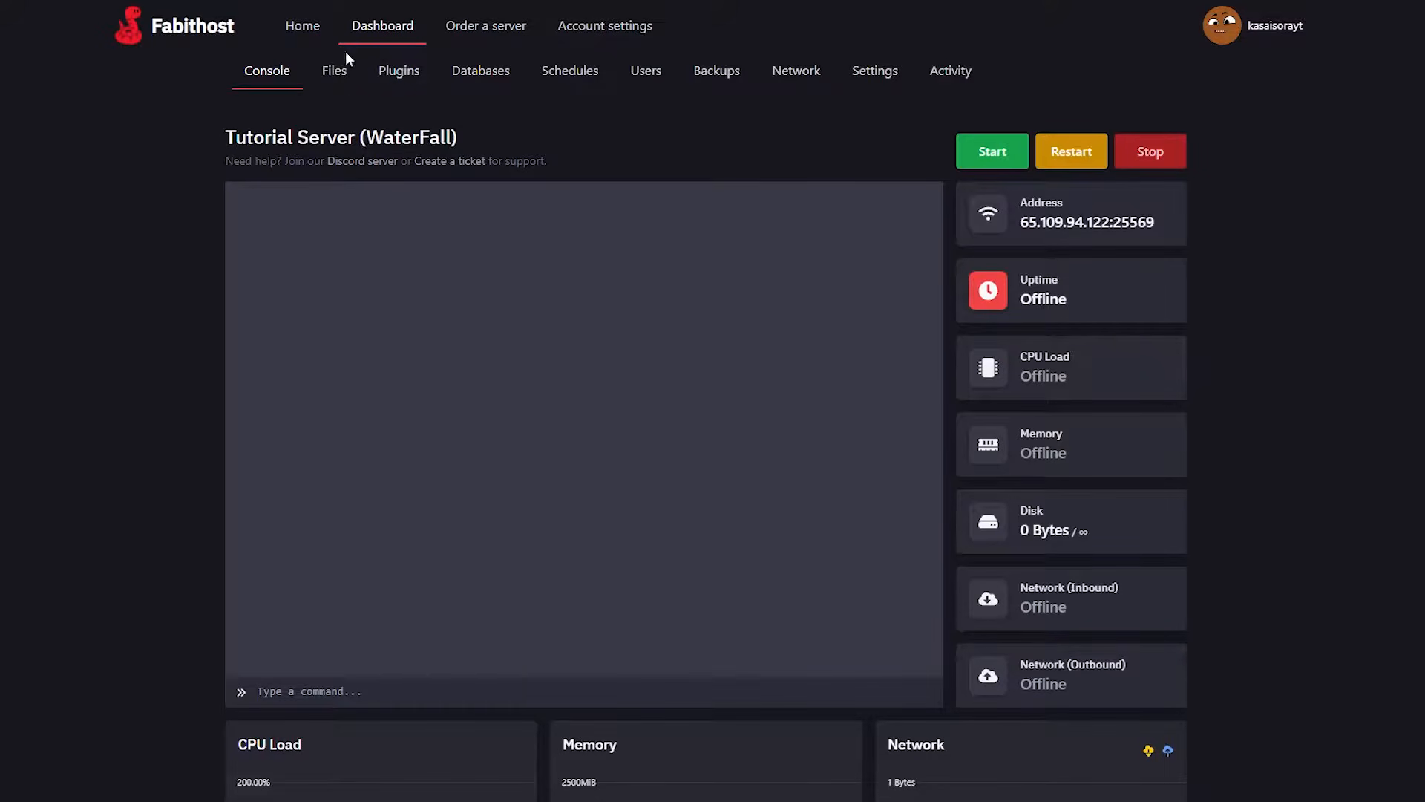
Download Waterfall build #511 and upload waterfall-1.19-511.jar to the files of Tutorial Server (WaterFall).
left_click(340, 78)
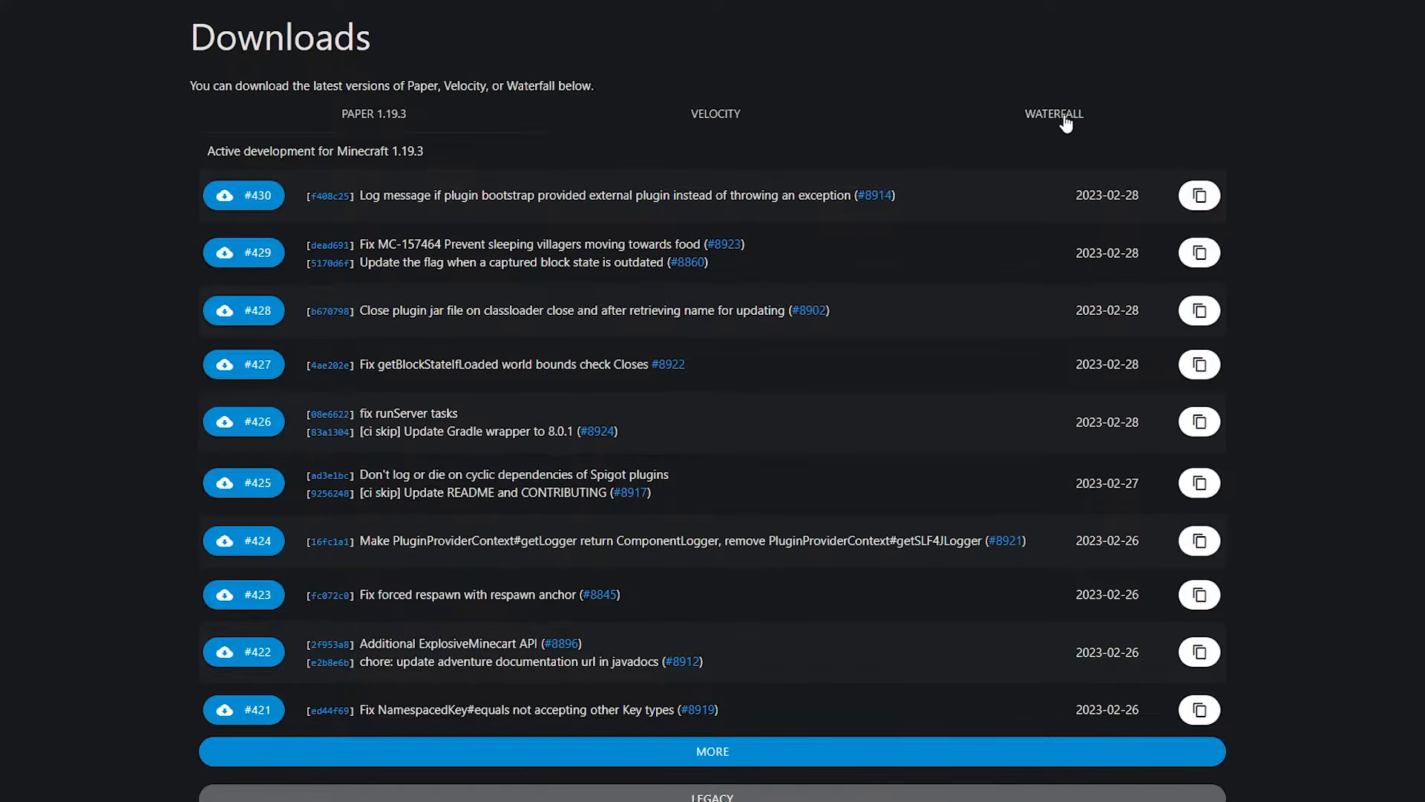
left_click(1037, 117)
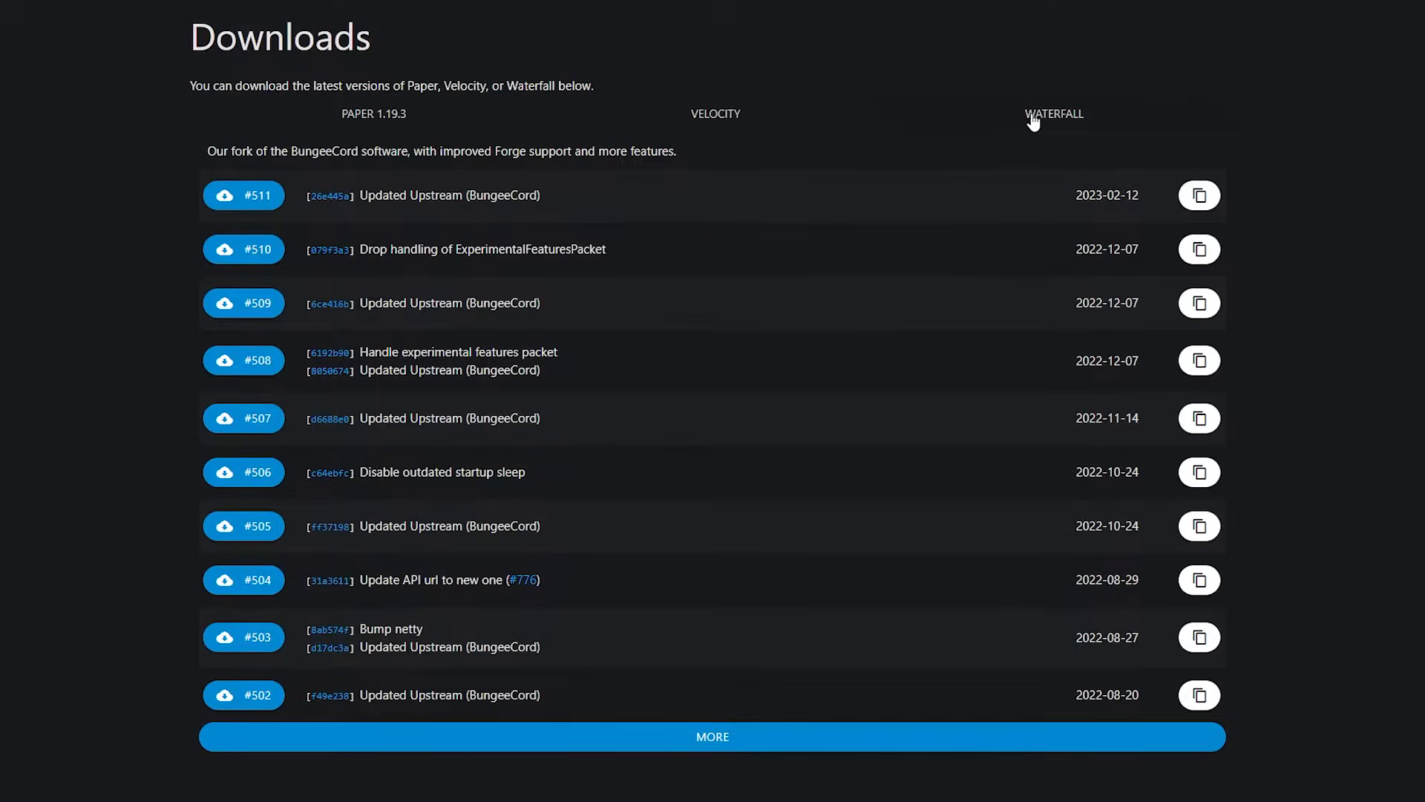
left_click(242, 198)
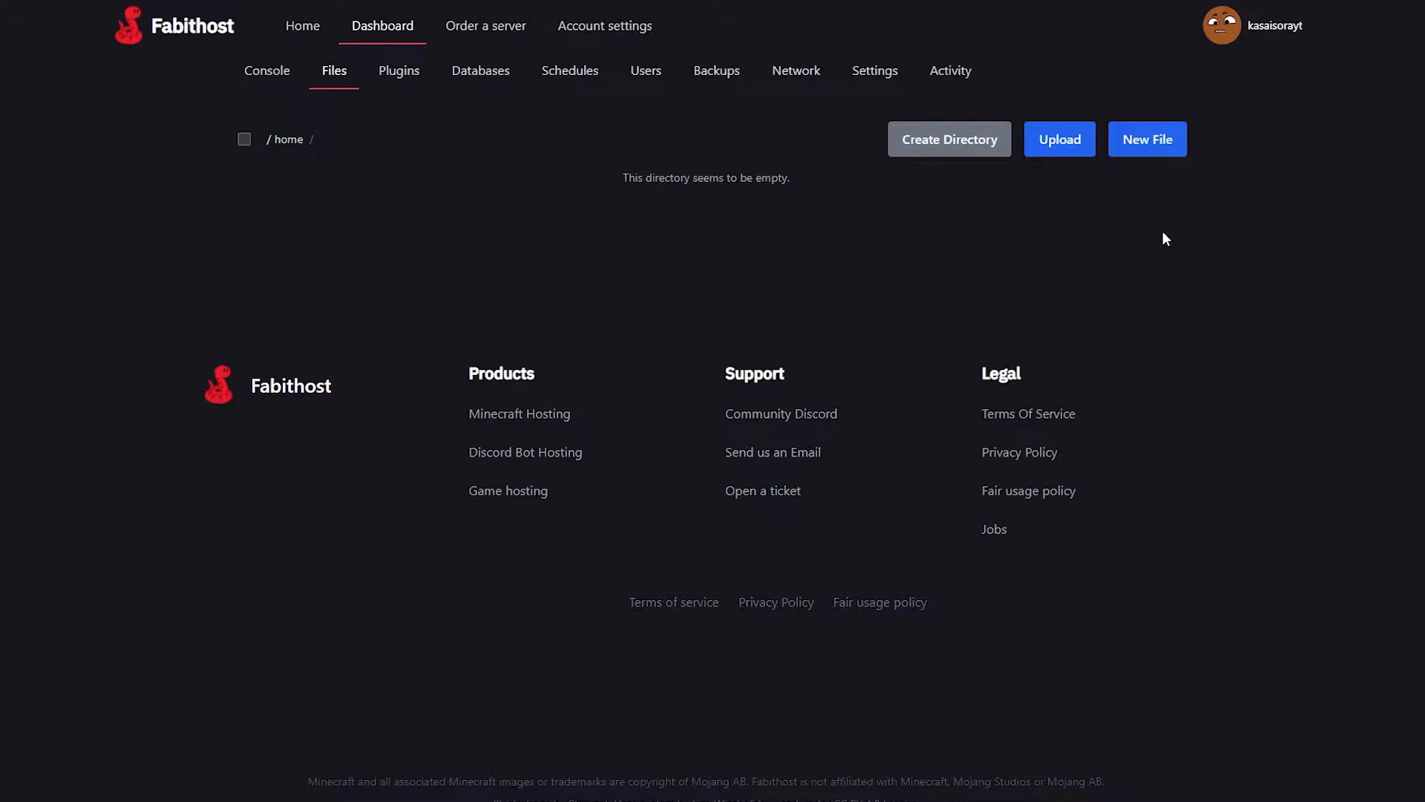
left_click(1053, 141)
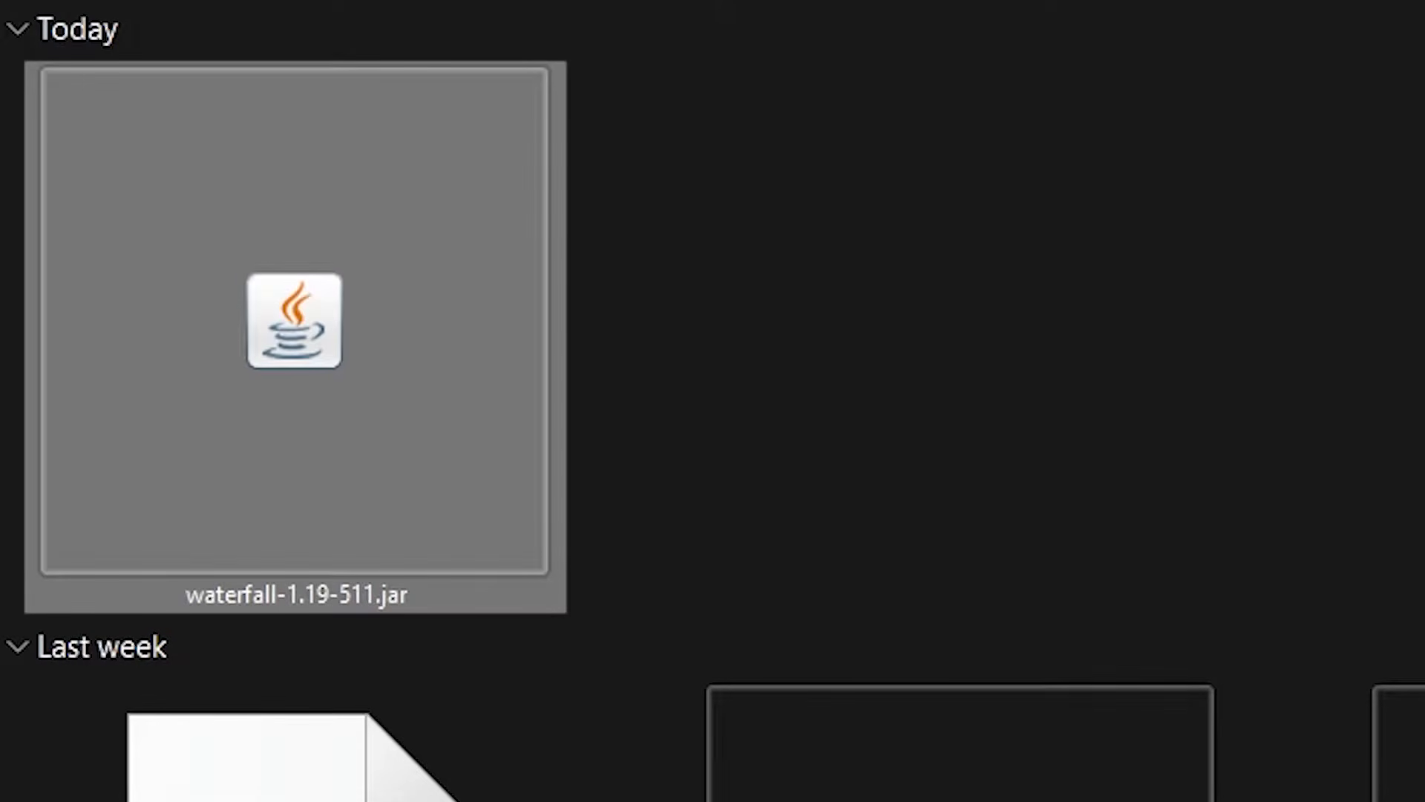
left_click(783, 264)
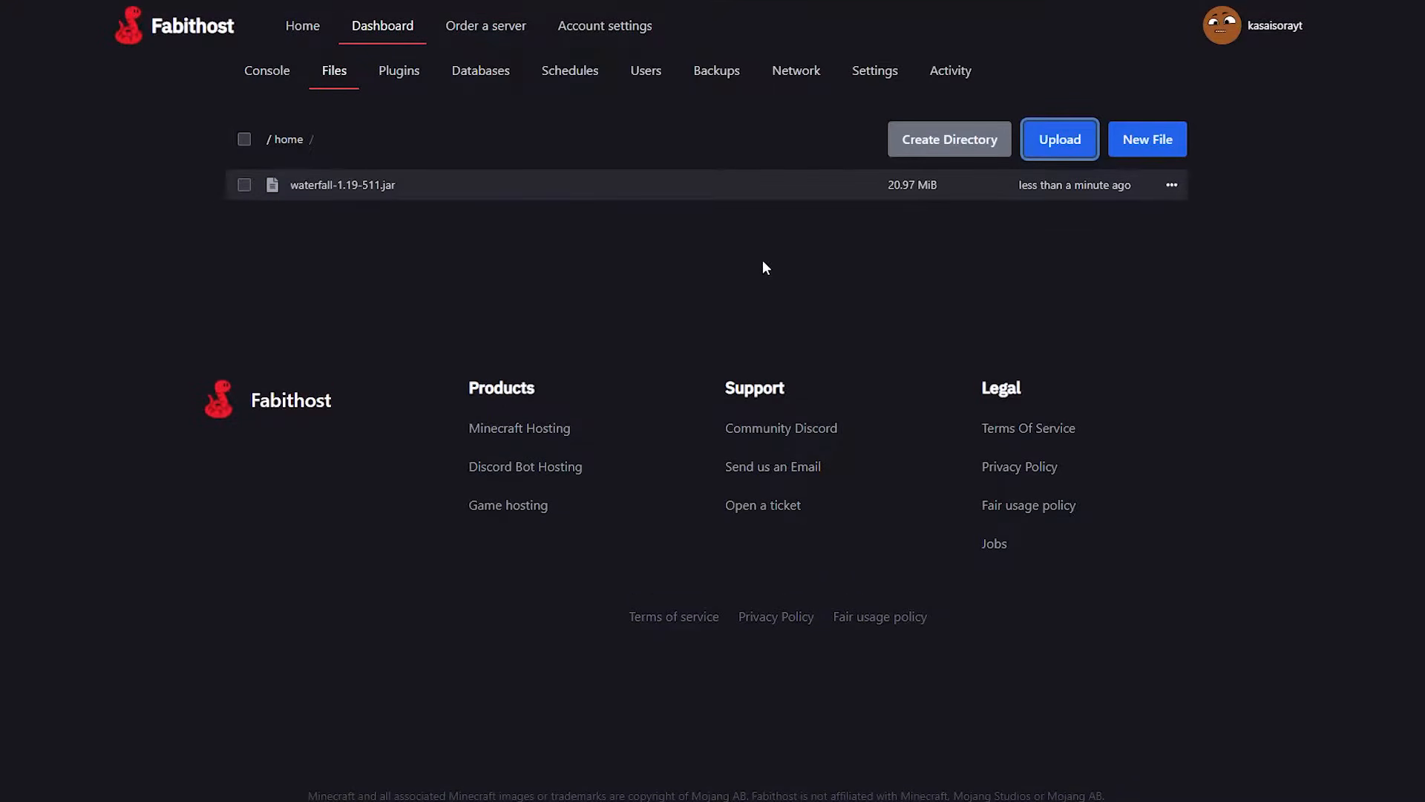
Check the Server Jar File name in the server settings and rename the uploaded Waterfall jar to server.jar.
left_click(875, 78)
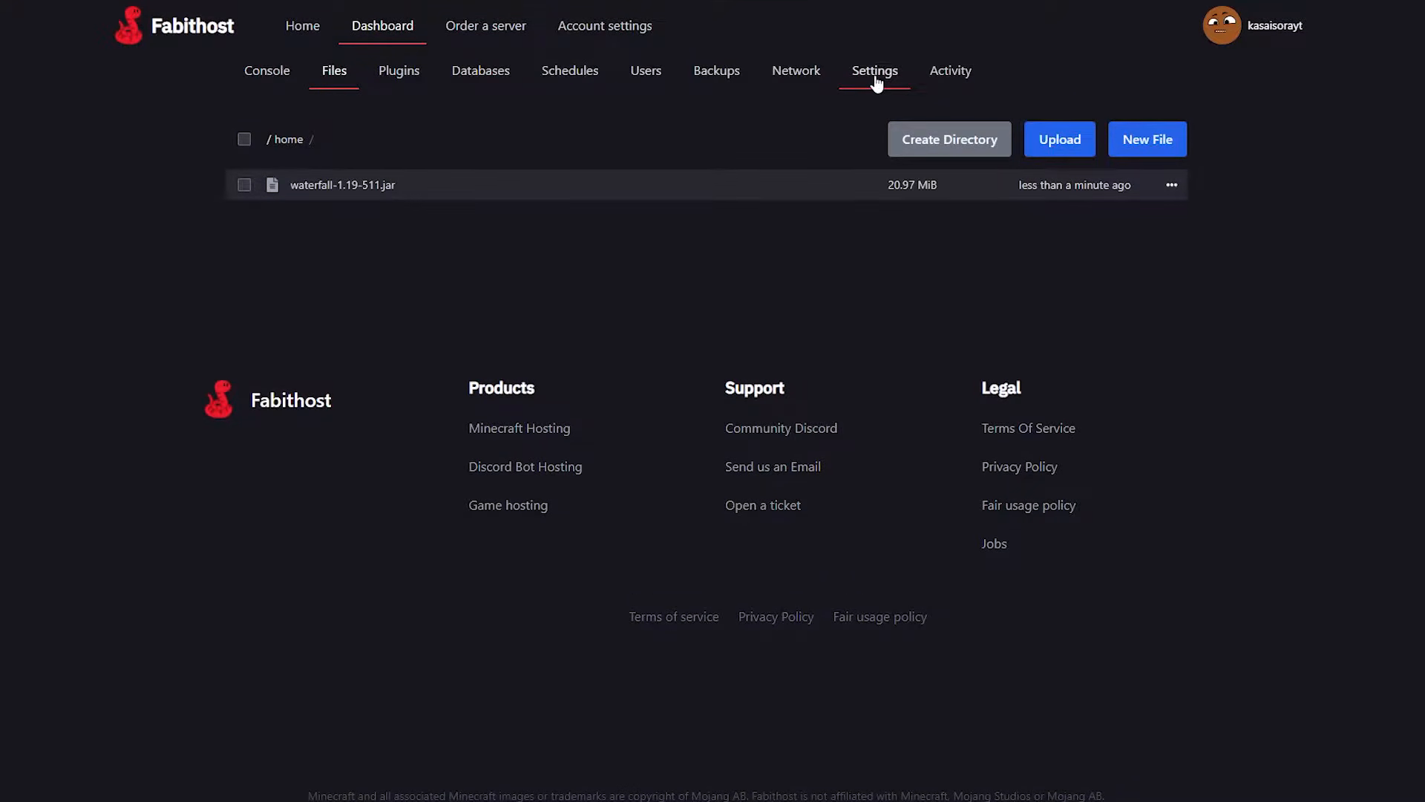
scroll(607, 626, "down", 2)
left_click(846, 696)
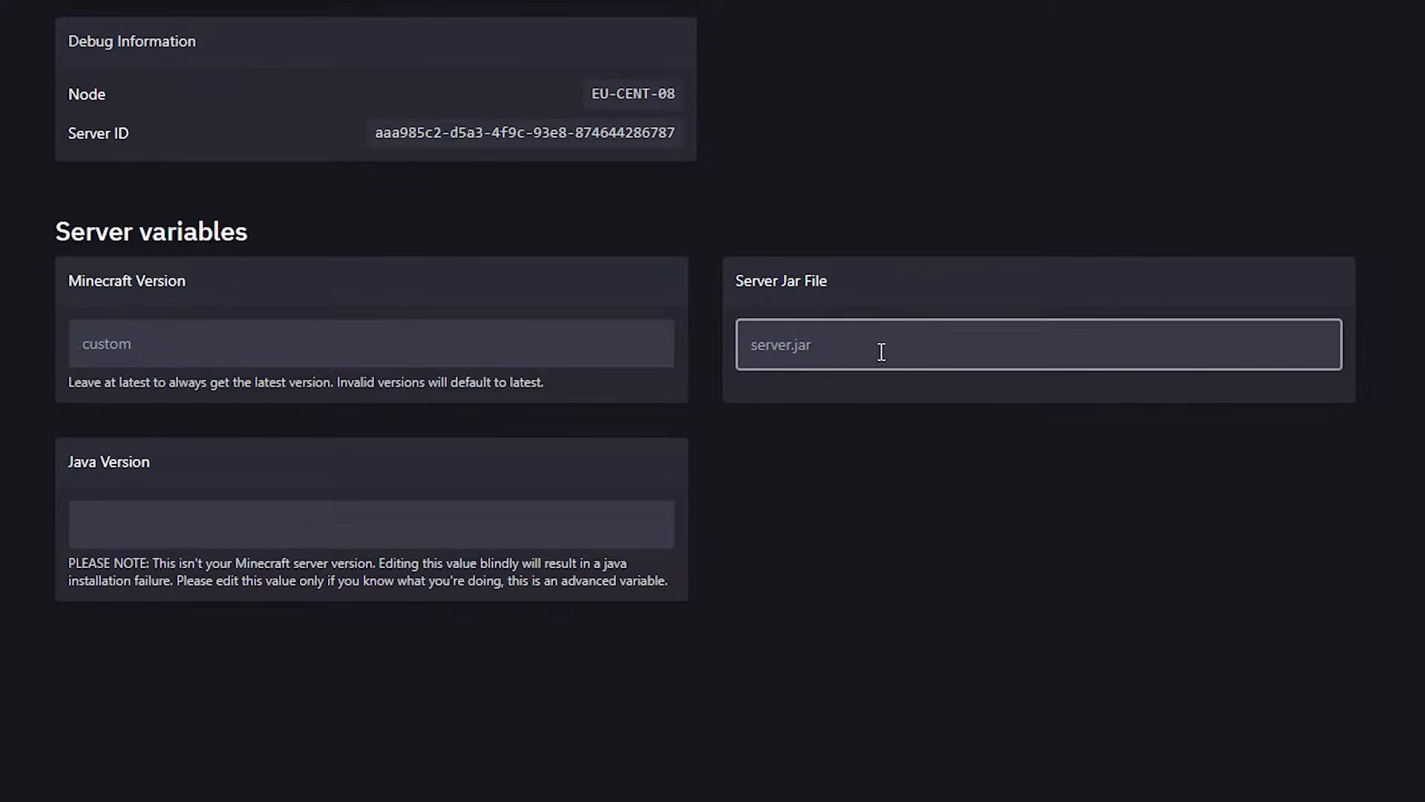
double_click(854, 347)
left_click(857, 349)
scroll(817, 337, "up", 2)
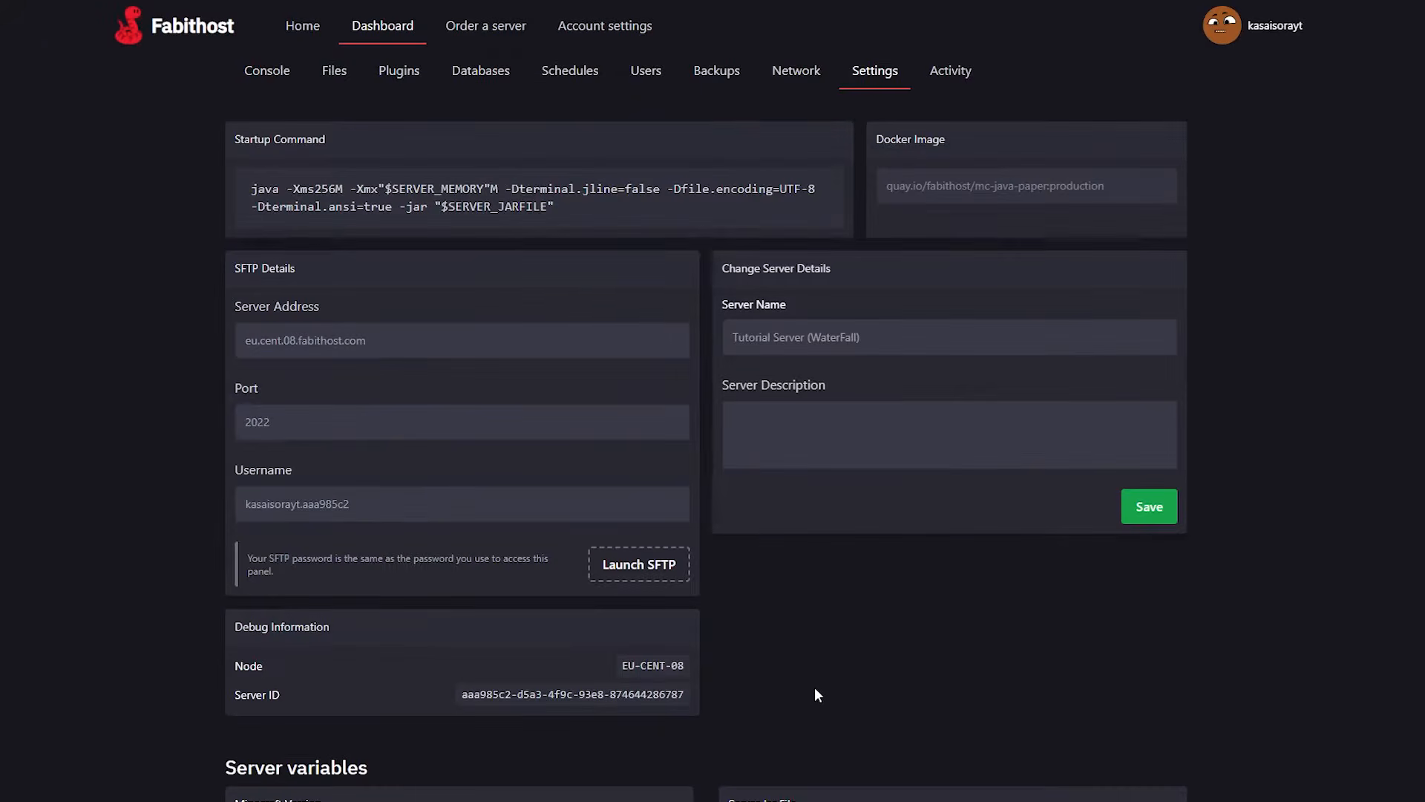
left_click(335, 70)
left_click(1171, 188)
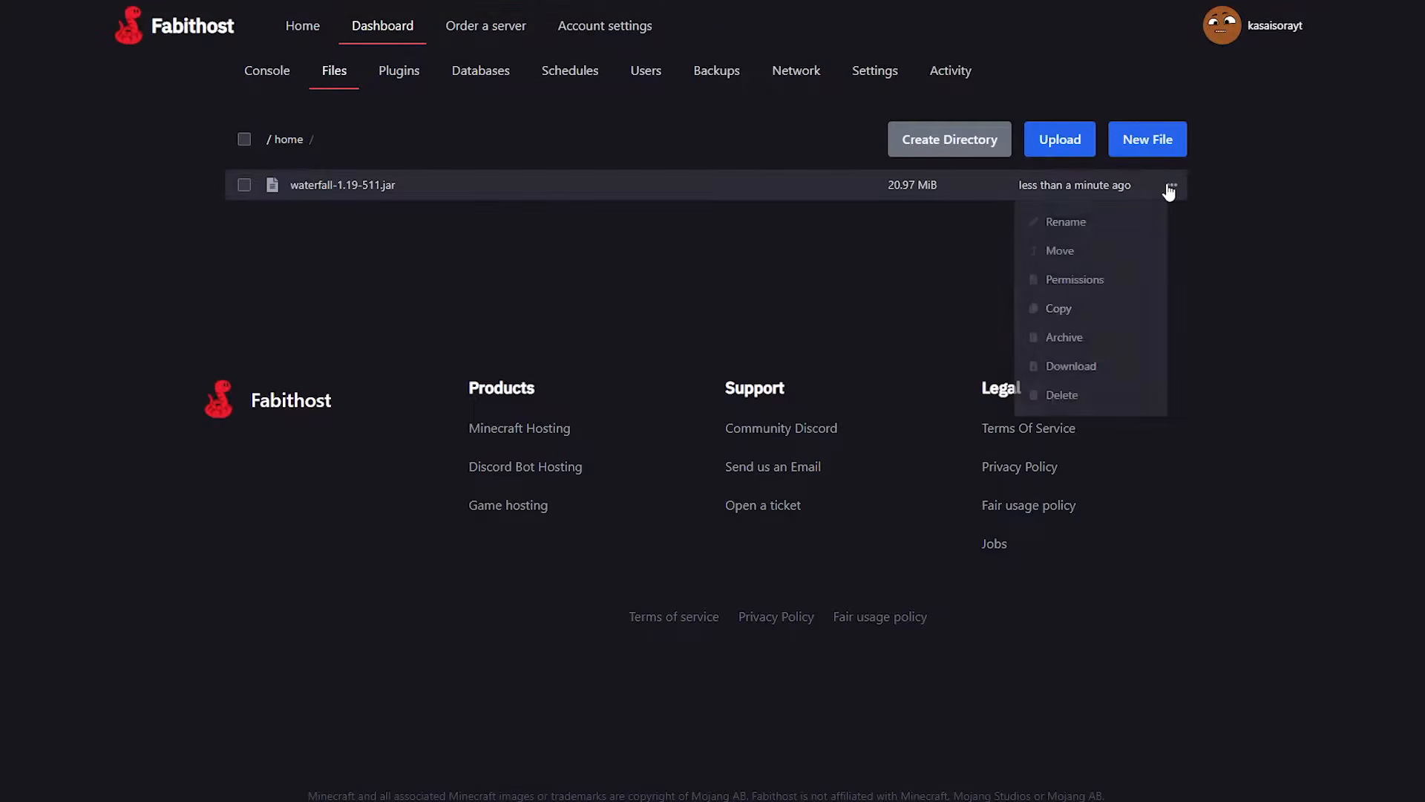
left_click(1069, 222)
type("server.jar")
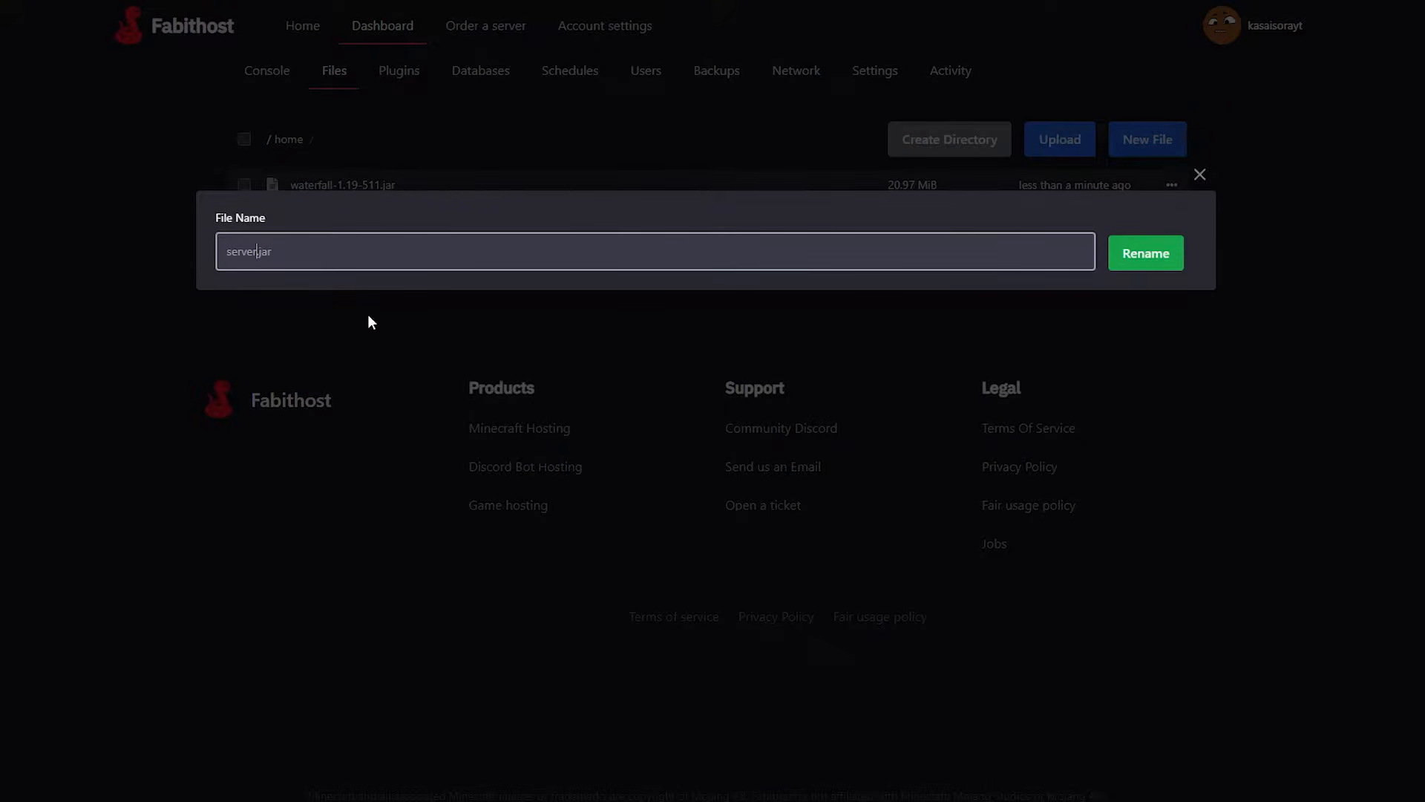
left_click(1172, 256)
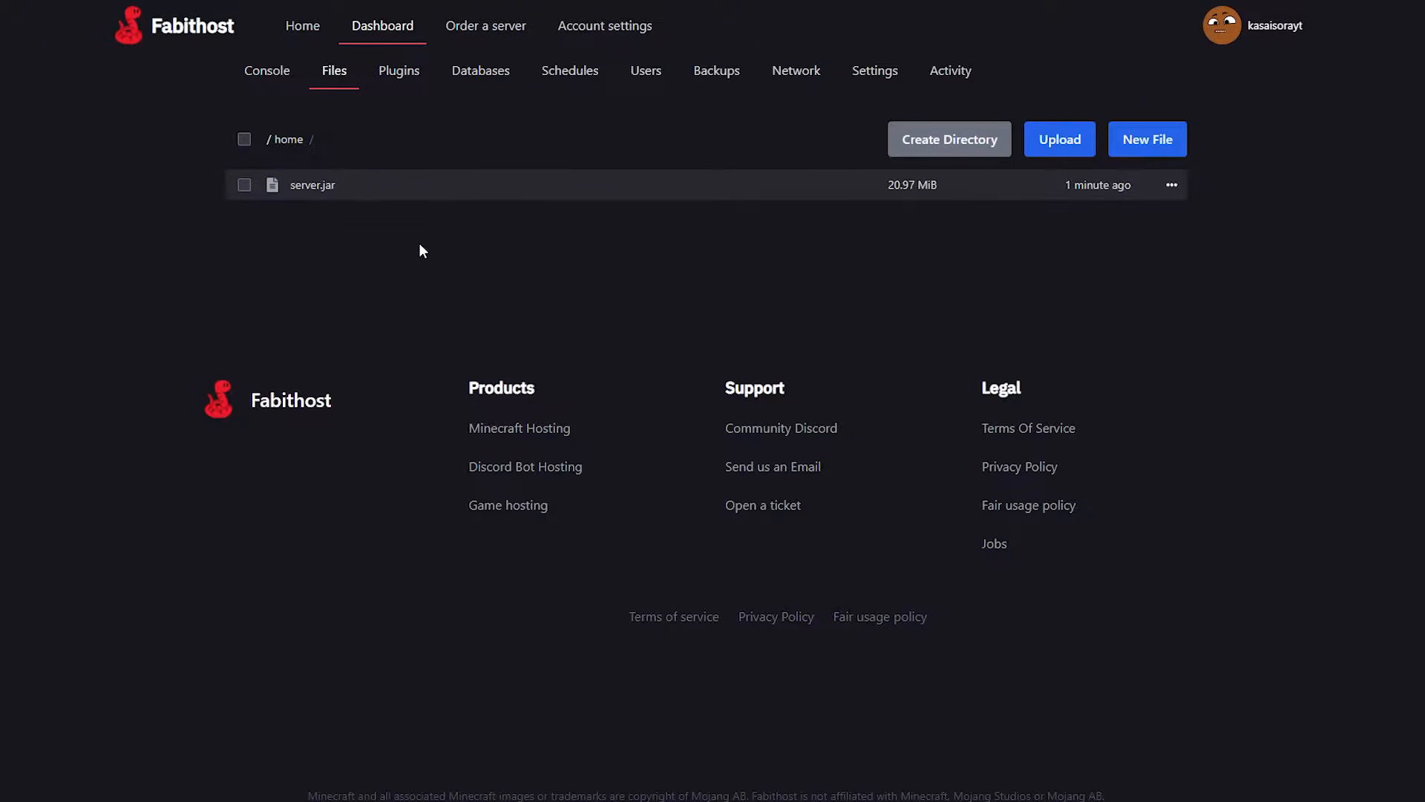
Start Tutorial Server (WaterFall) from its console.
left_click(267, 71)
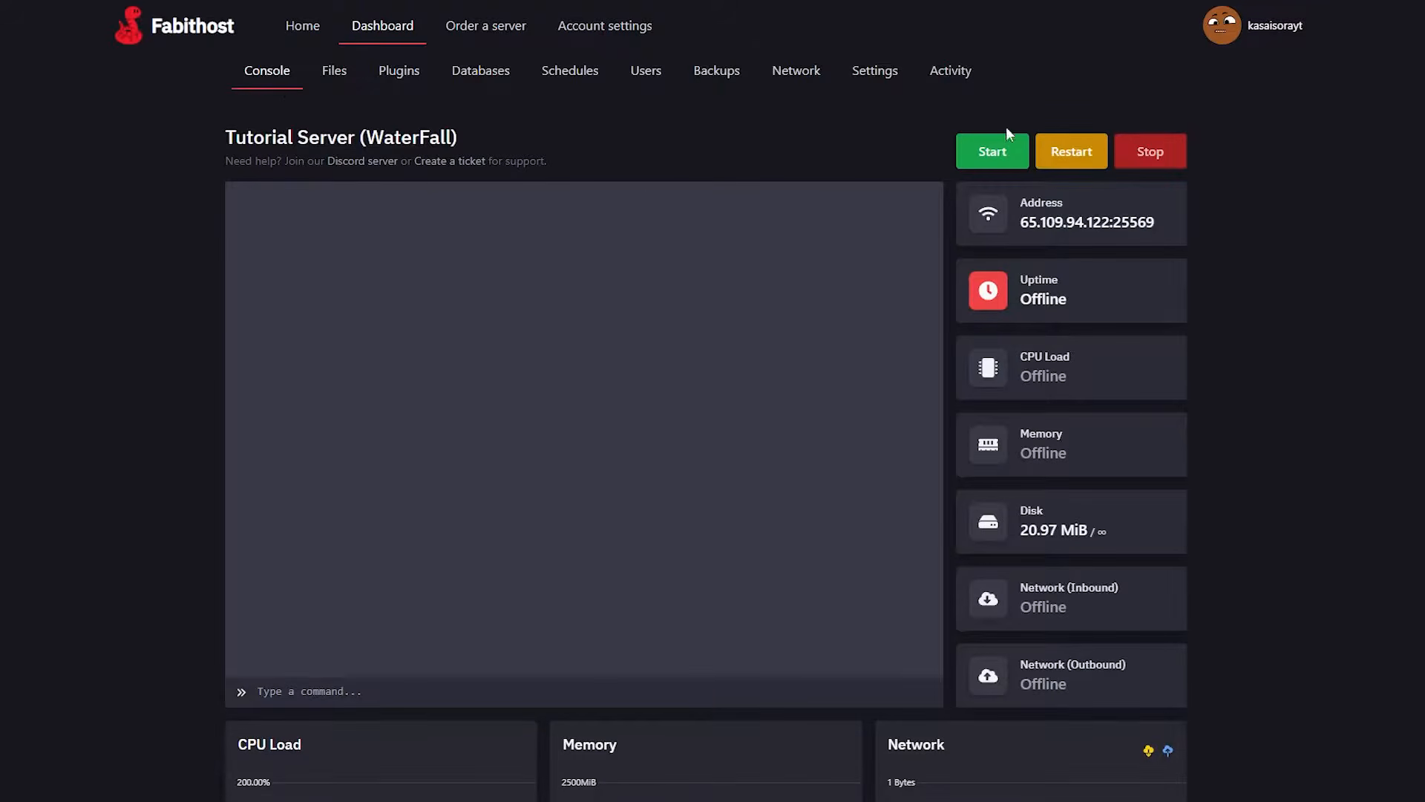
left_click(1010, 151)
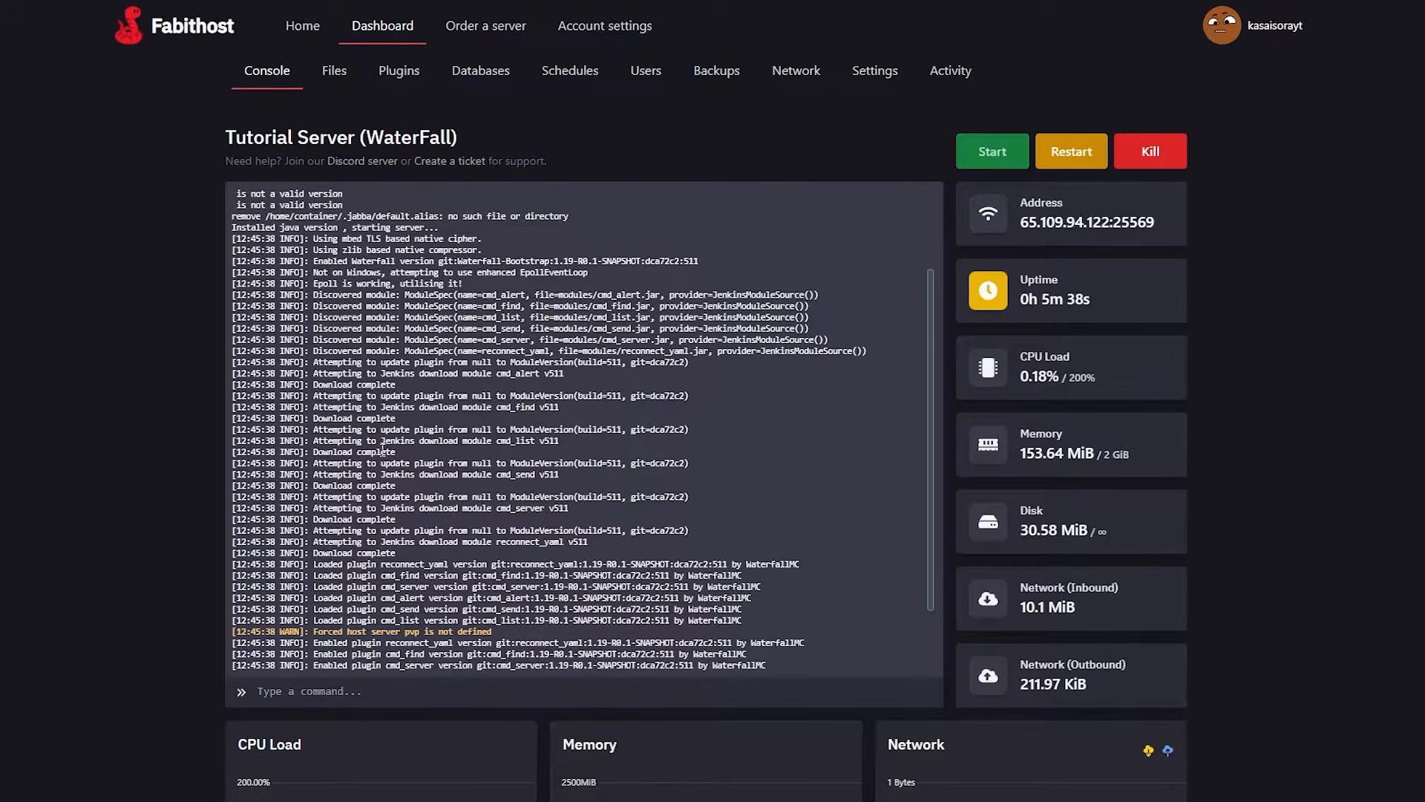
Download Paper 1.19.3 build #430 and upload paper-1.19.3-430.jar to the files of Tutorial Server #2.
left_click(375, 30)
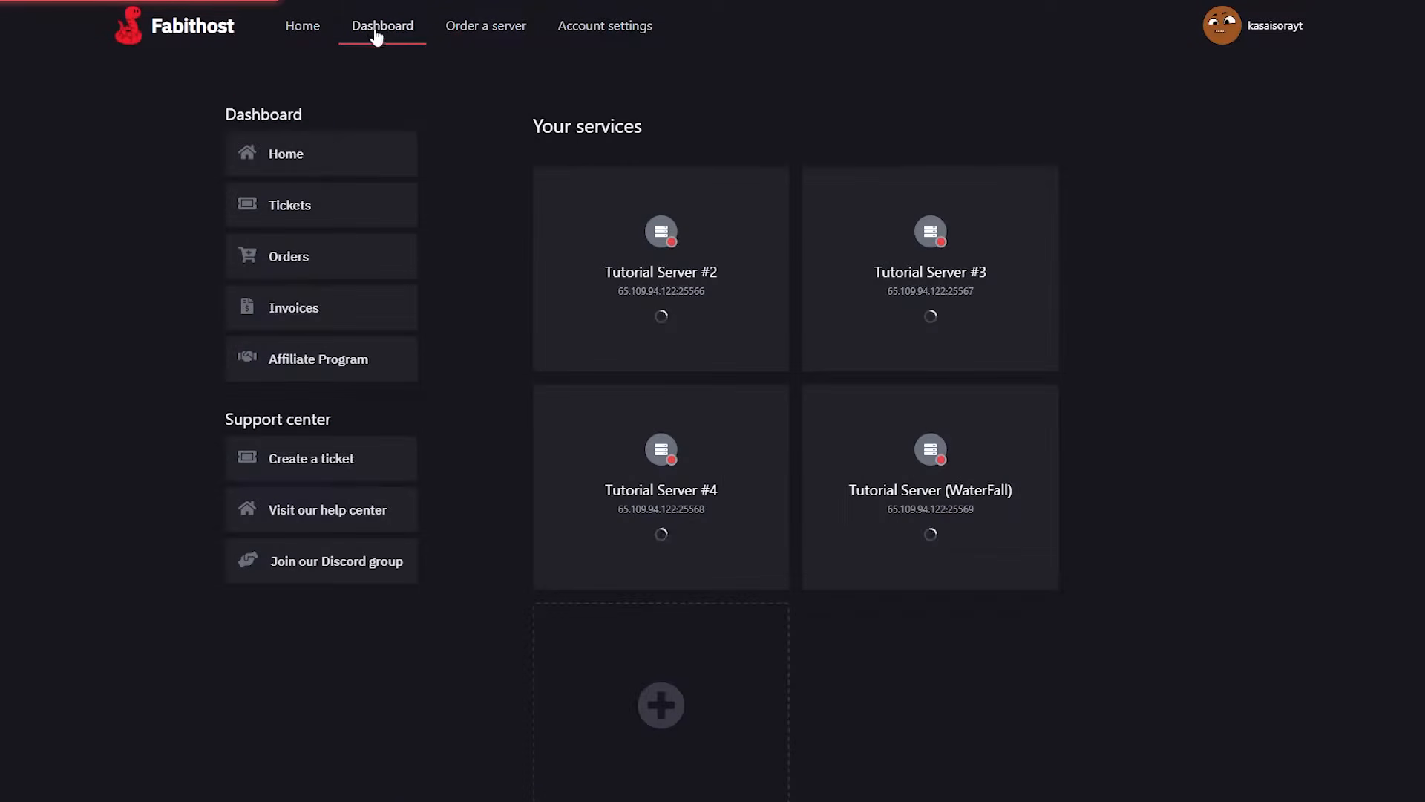
left_click(614, 292)
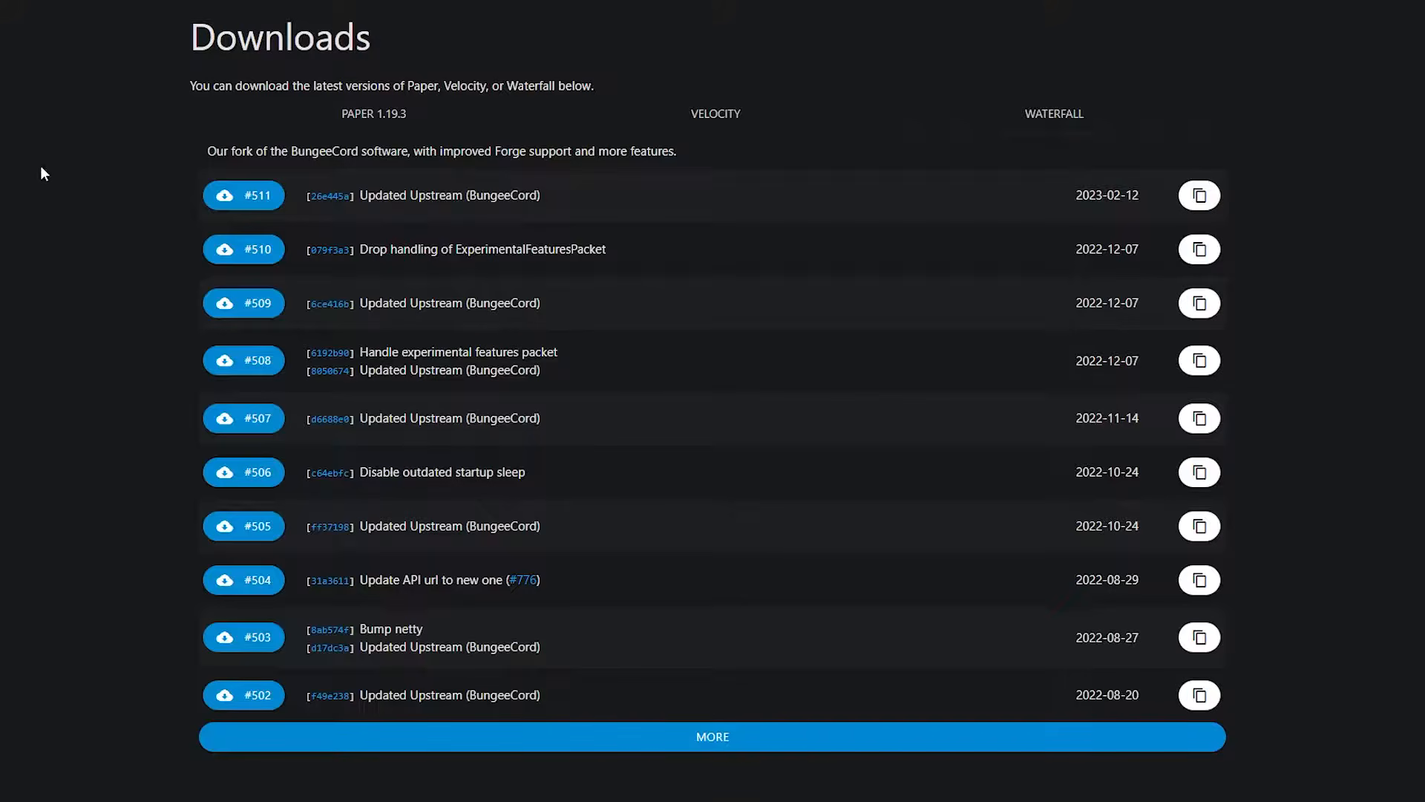
left_click(403, 114)
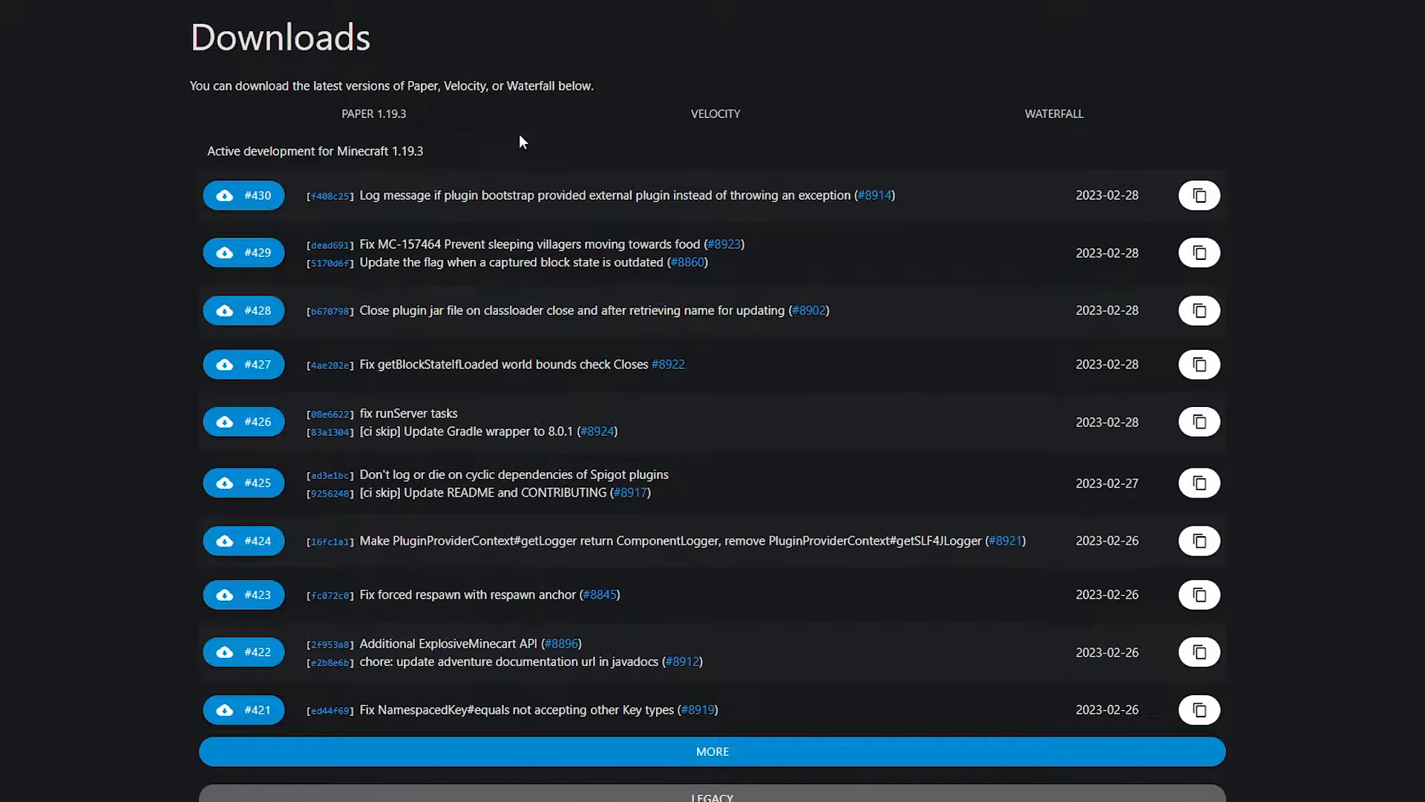
left_click(239, 205)
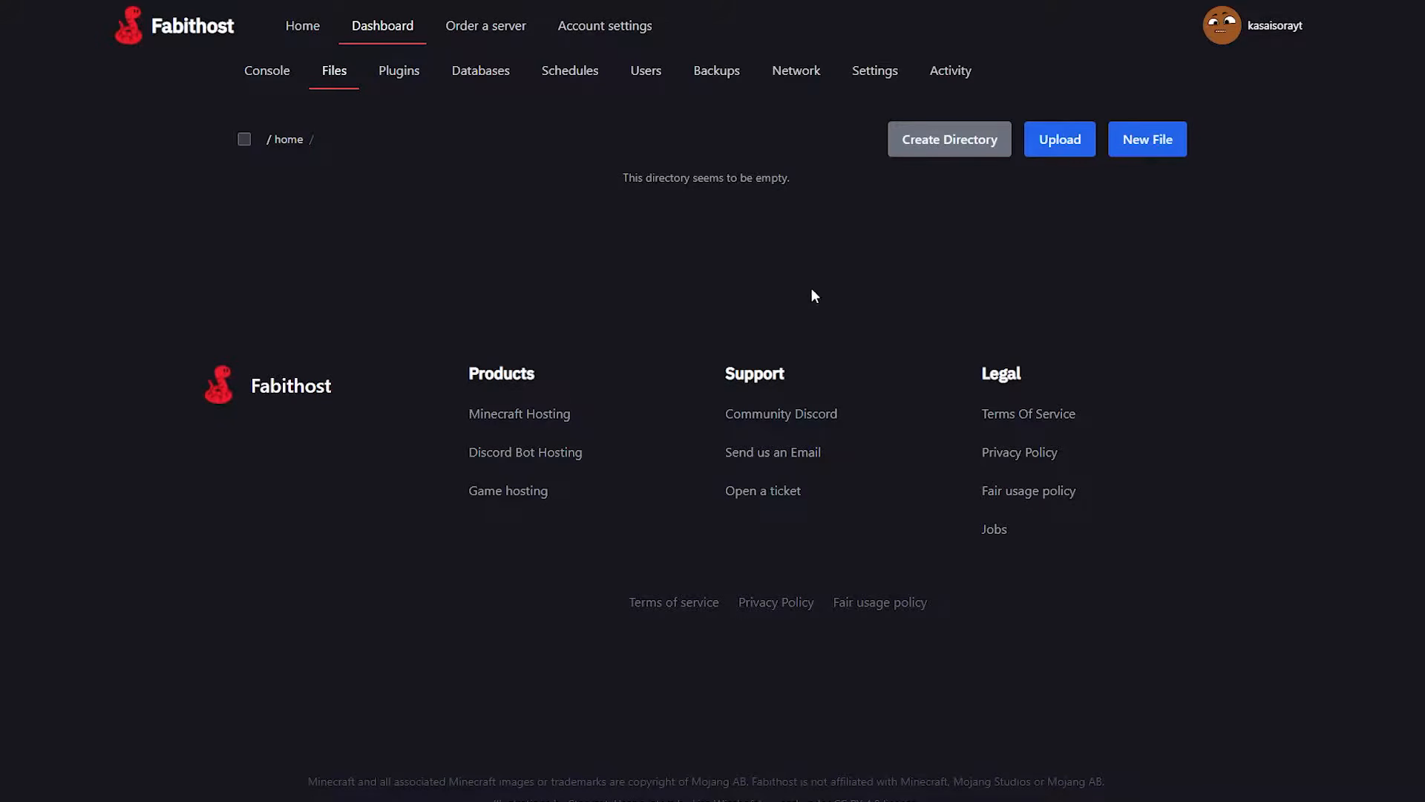
left_click(1053, 148)
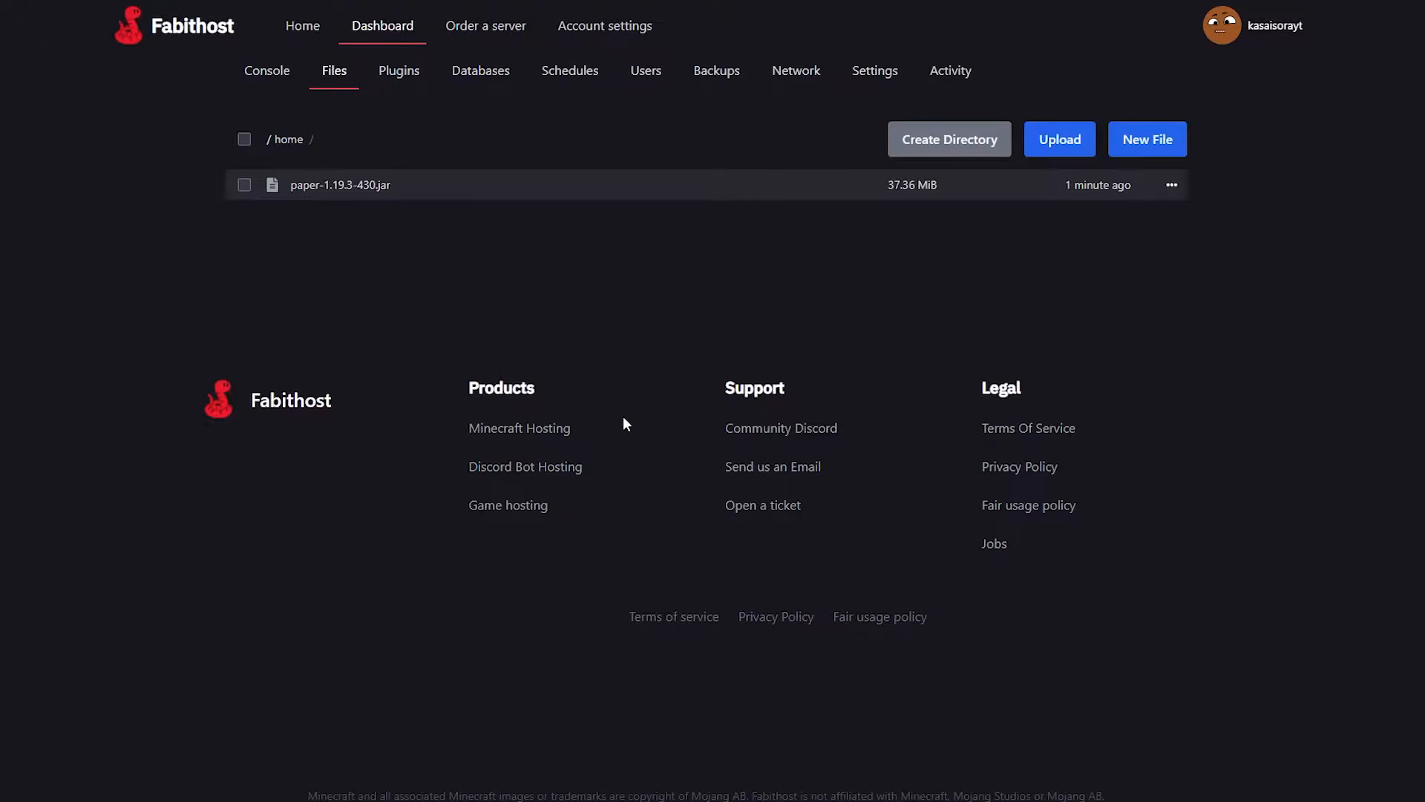
Check the Server Jar File name of Tutorial Server #2 and set its Minecraft Version variable to 1.19.3.
left_click(867, 74)
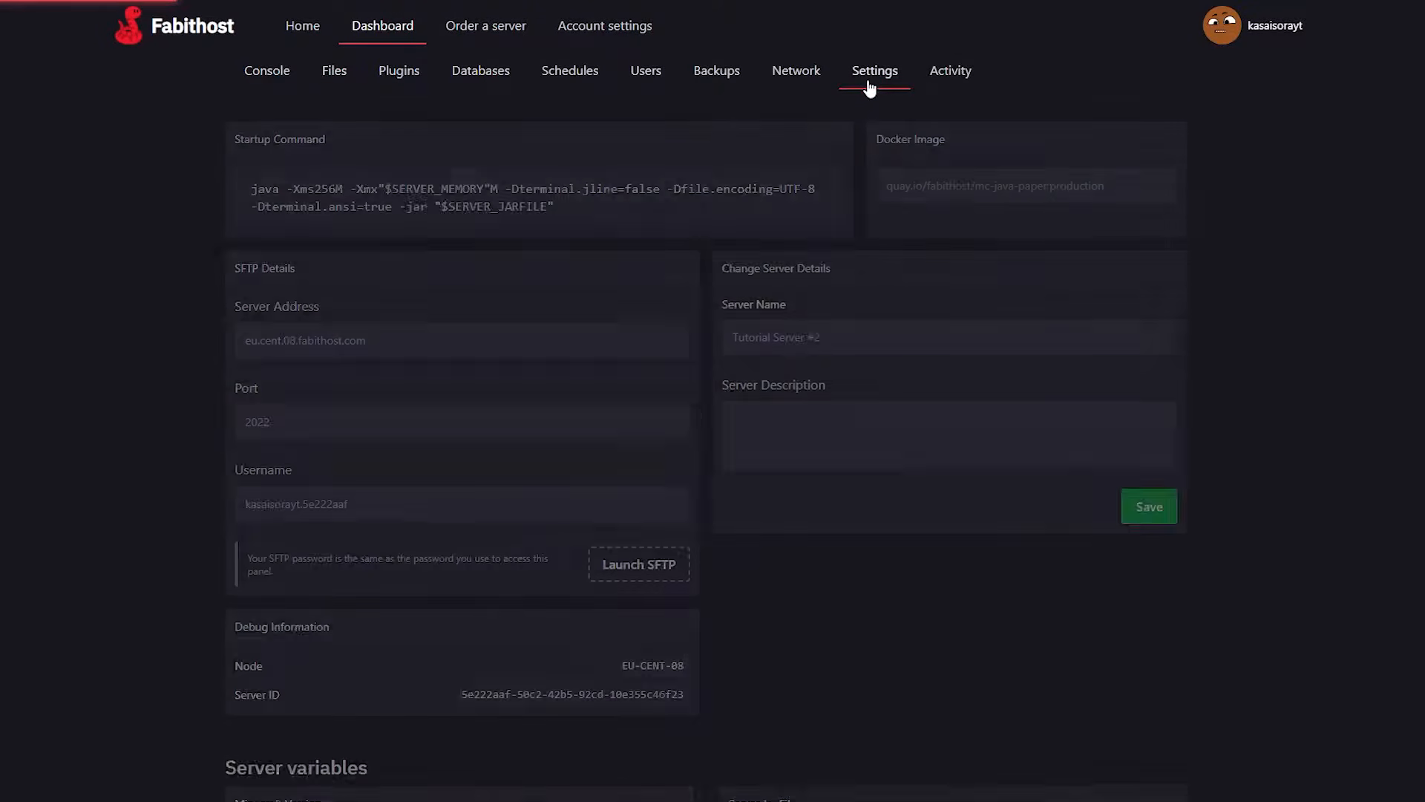
left_click_drag(738, 281, 841, 282)
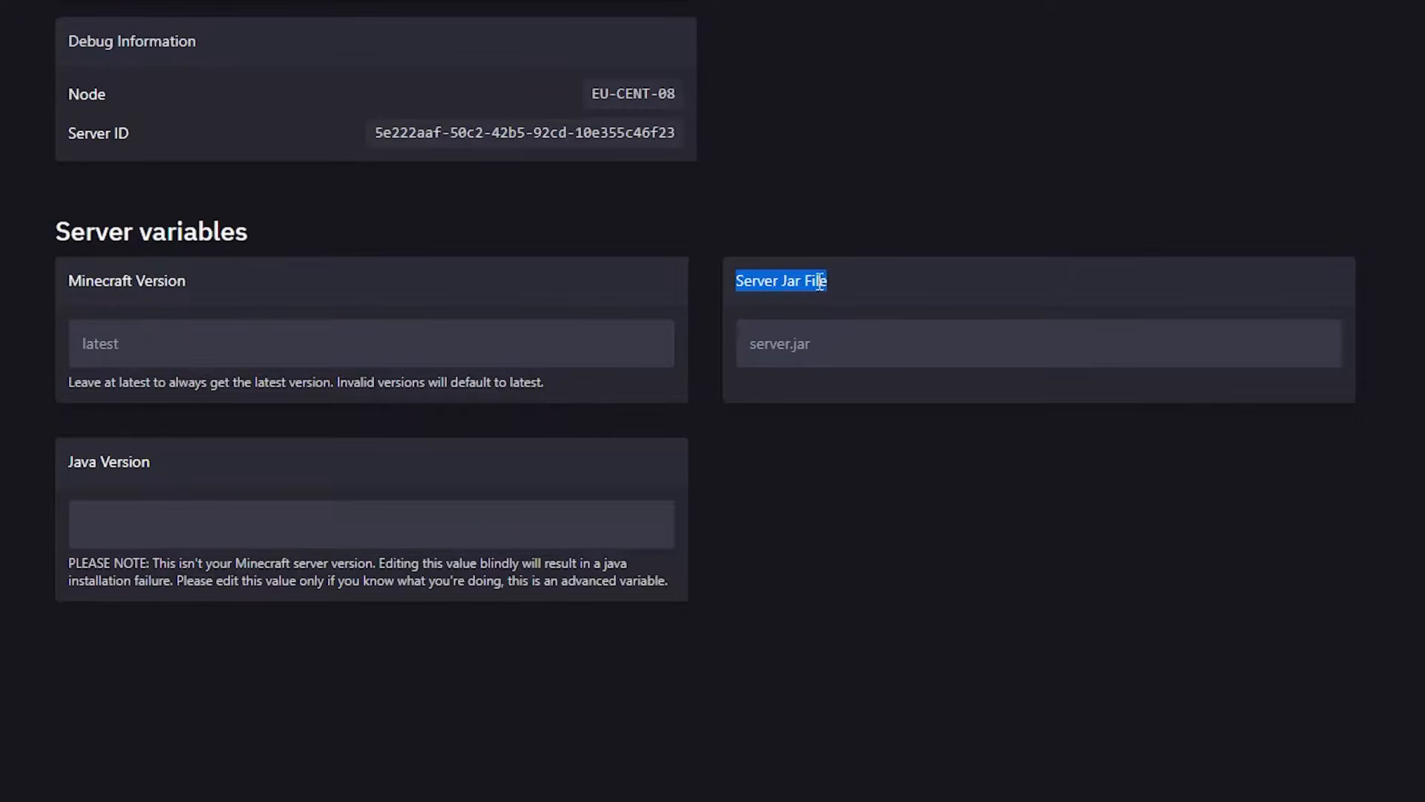
left_click(844, 337)
left_click_drag(845, 336, 724, 340)
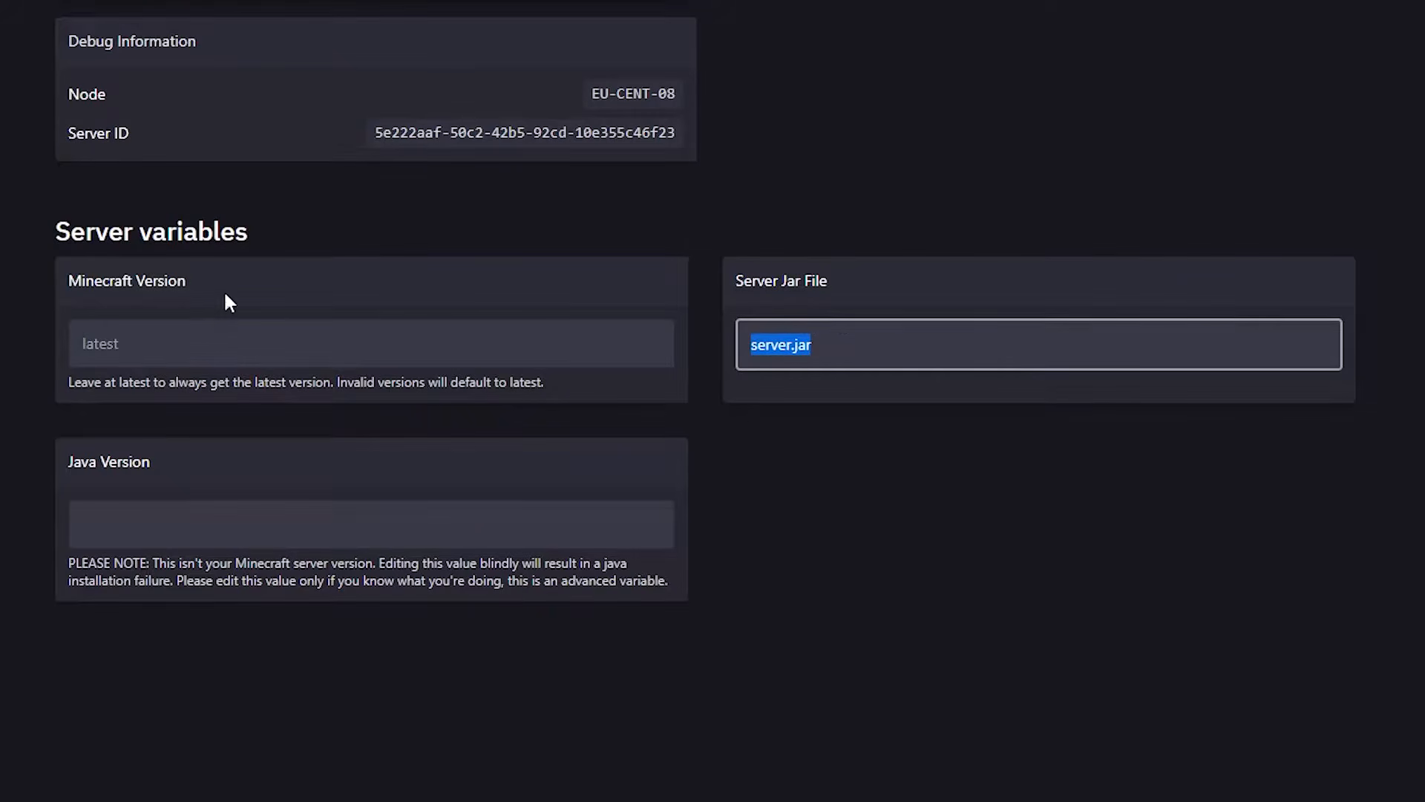
left_click(175, 342)
double_click(174, 345)
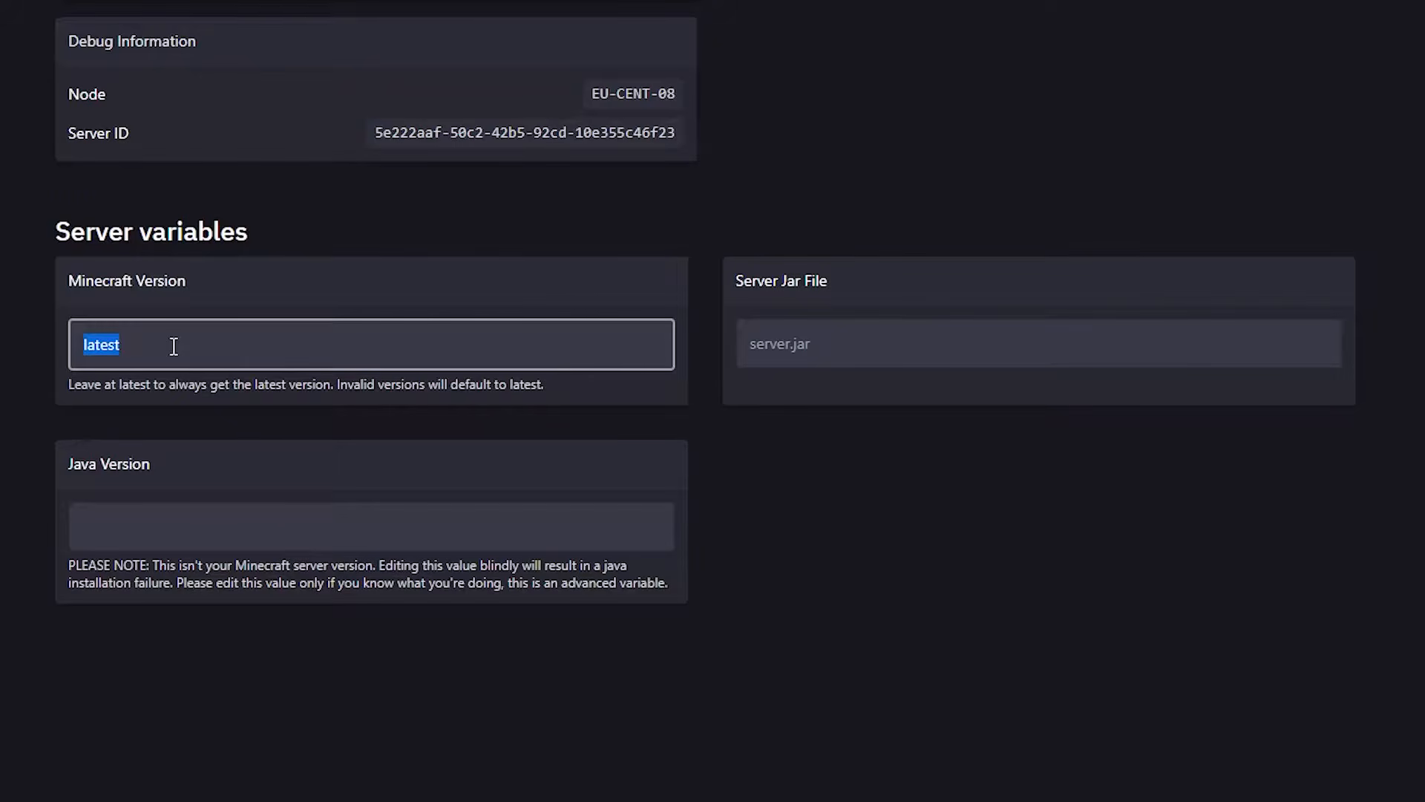
left_click(158, 341)
type("1.19.3")
left_click_drag(194, 284, 34, 288)
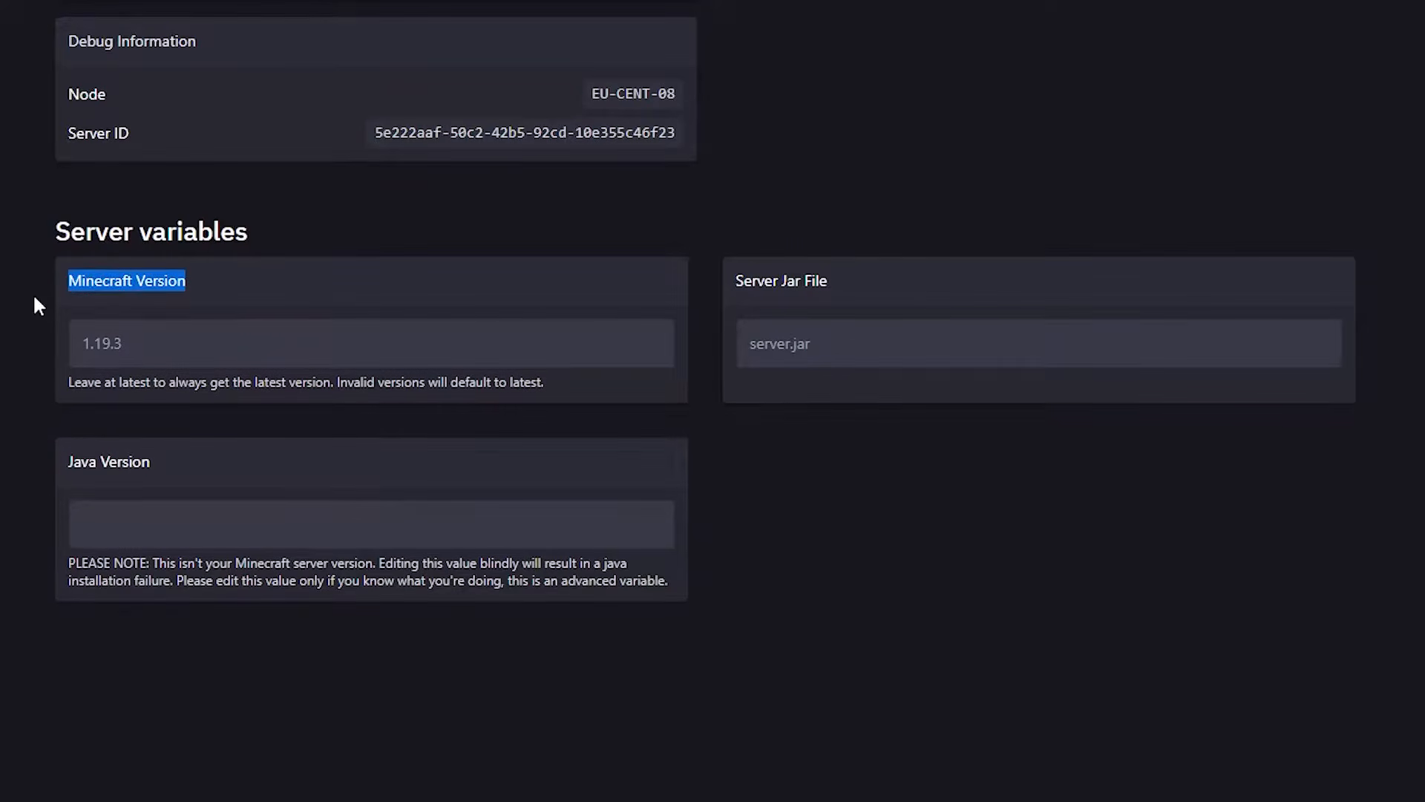
left_click(4, 411)
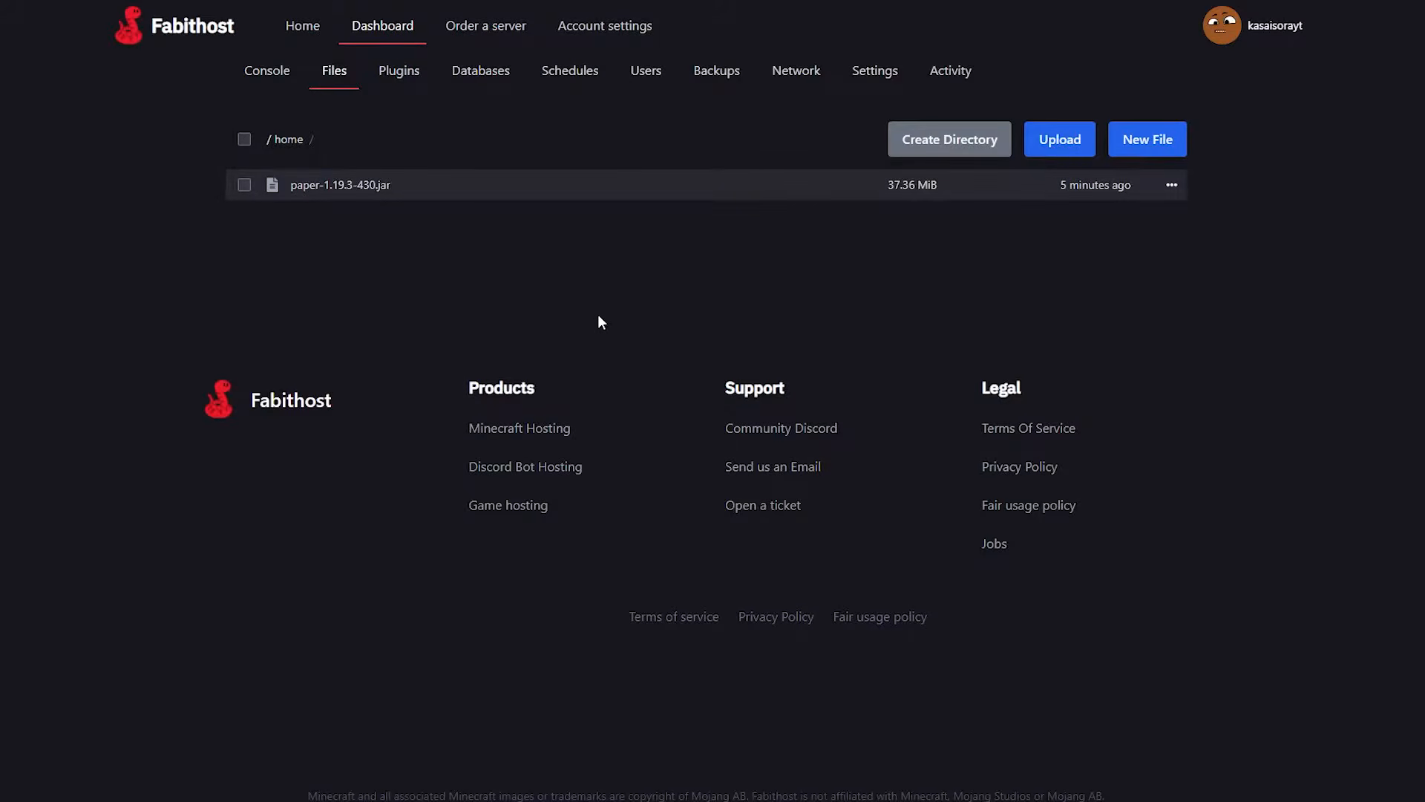
Rename the uploaded paper-1.19.3-430.jar to server.jar.
left_click(1171, 184)
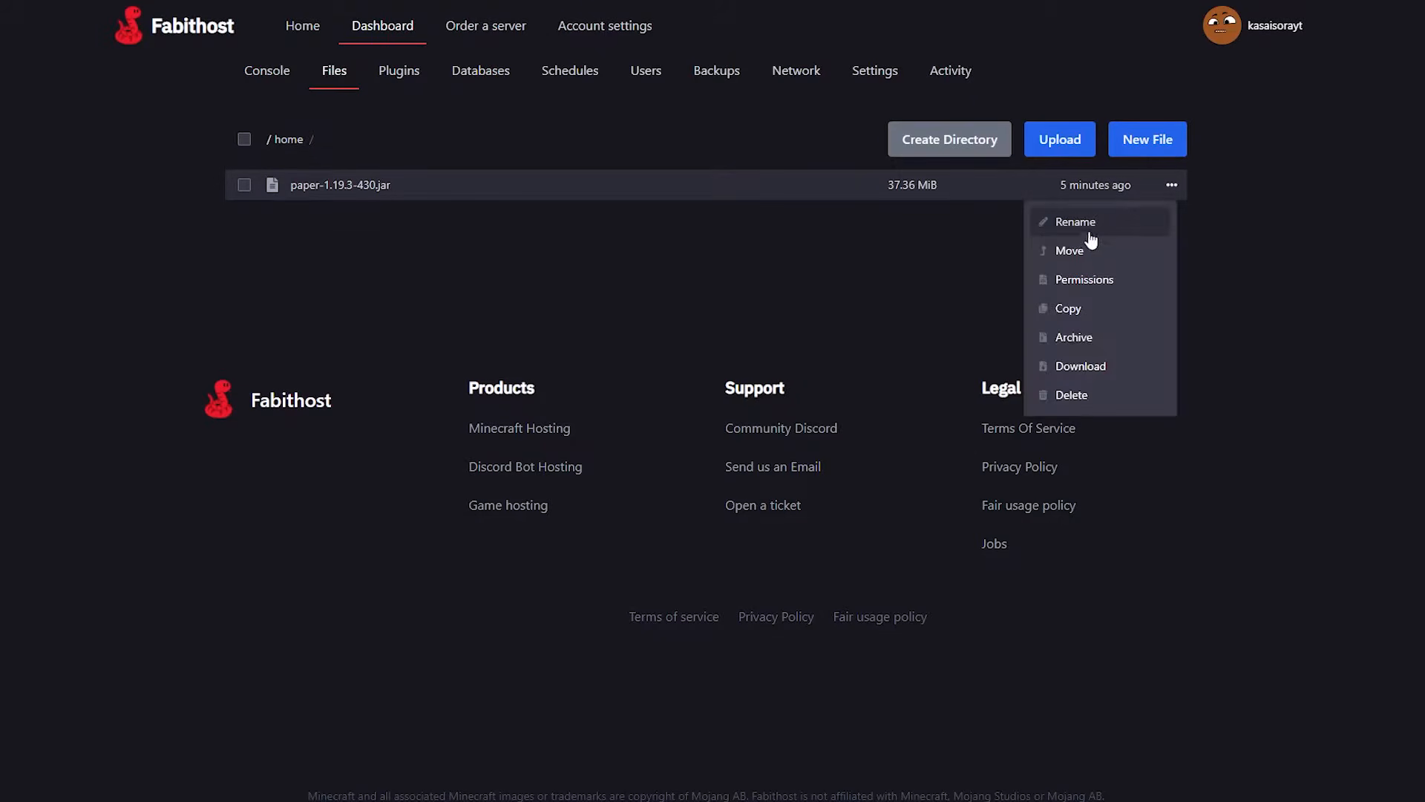
left_click(1083, 221)
left_click_drag(317, 254, 127, 258)
type("server")
left_click(1138, 254)
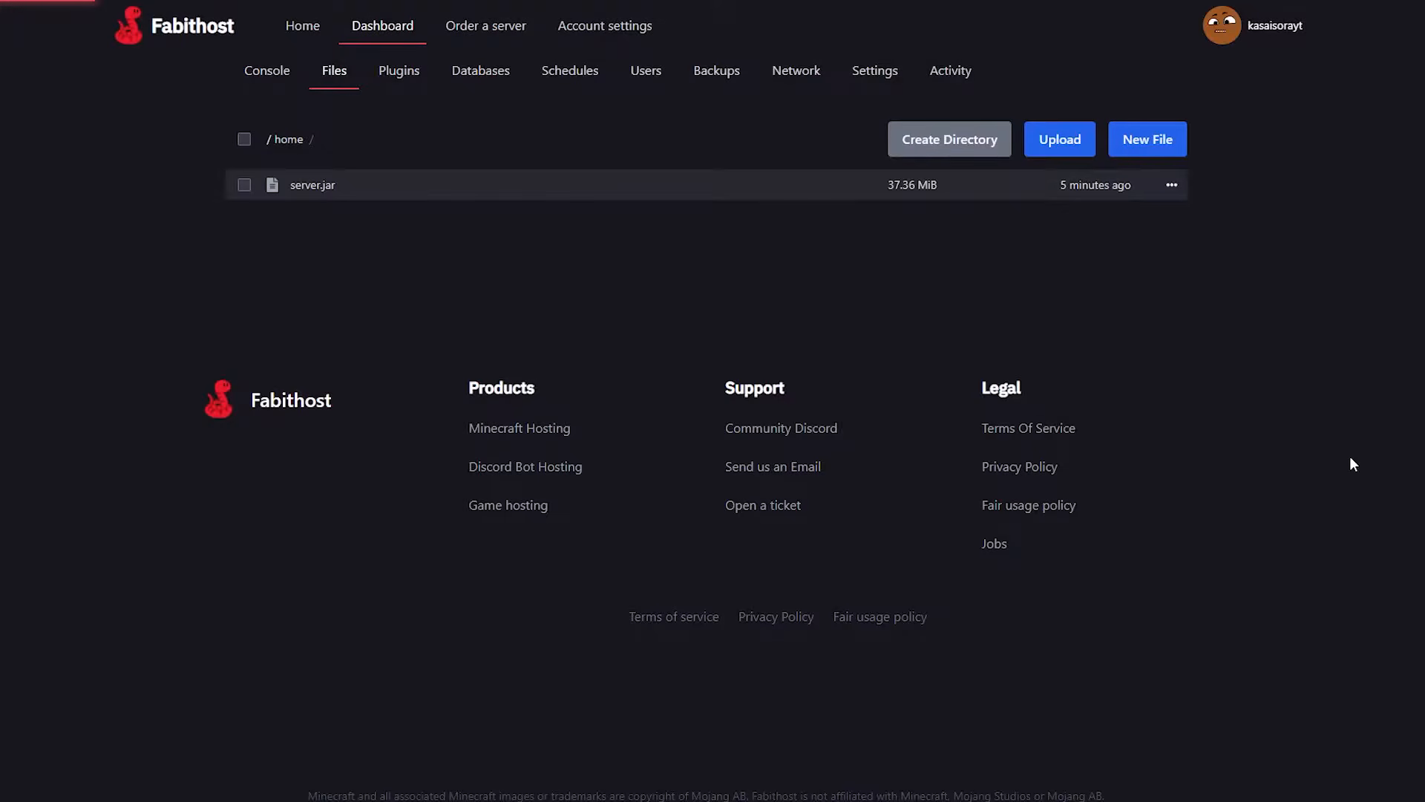
Start Tutorial Server #2 from its console and accept the Minecraft EULA.
left_click(286, 68)
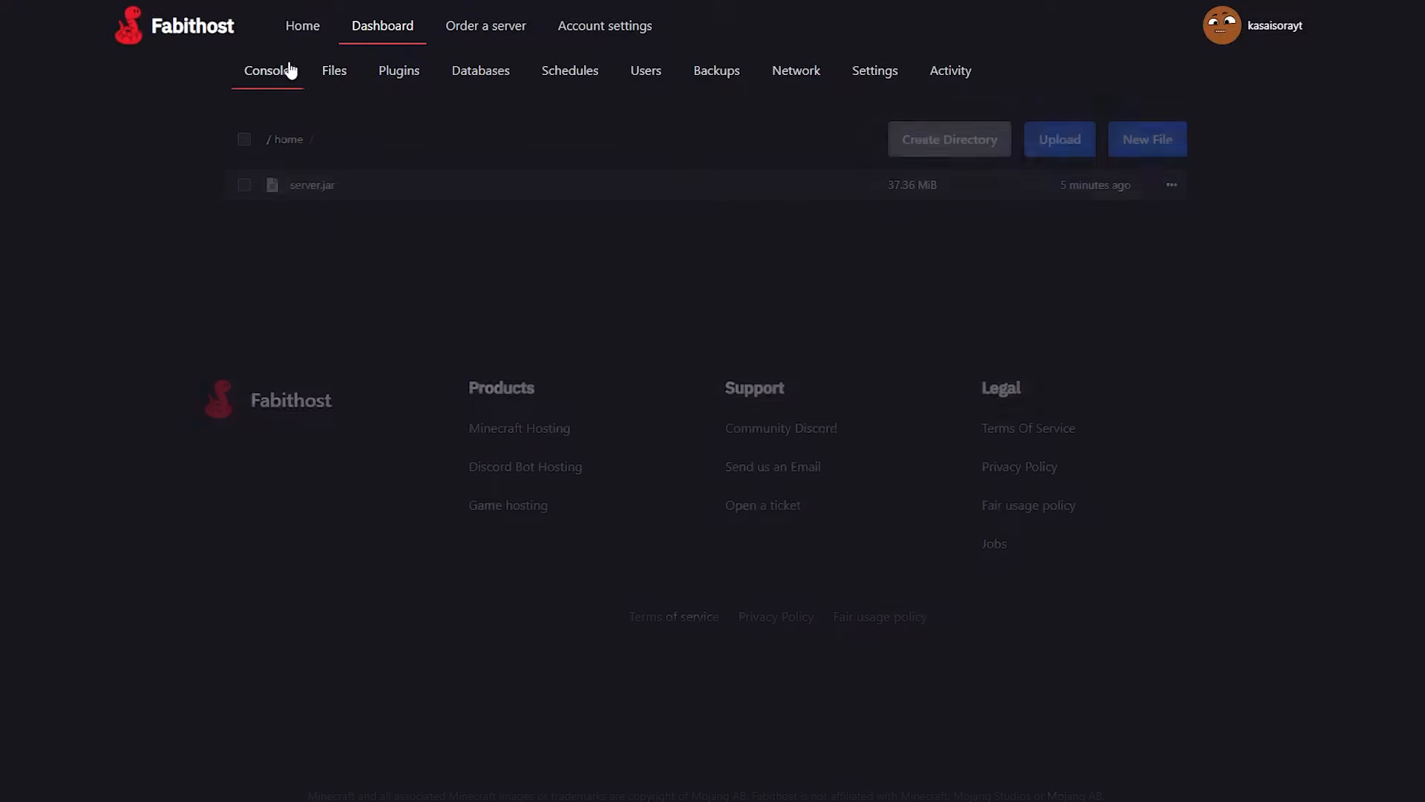
left_click(984, 152)
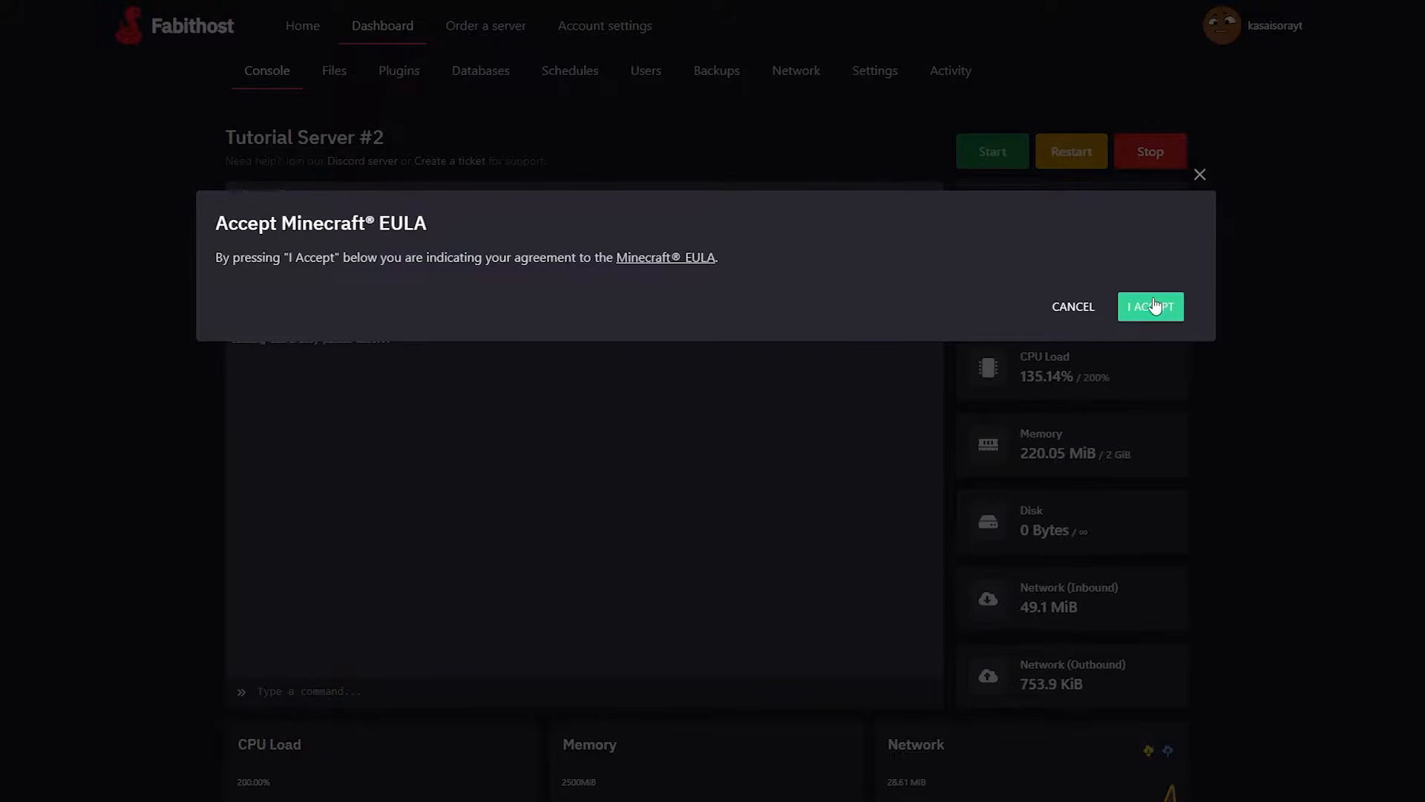
left_click(1145, 309)
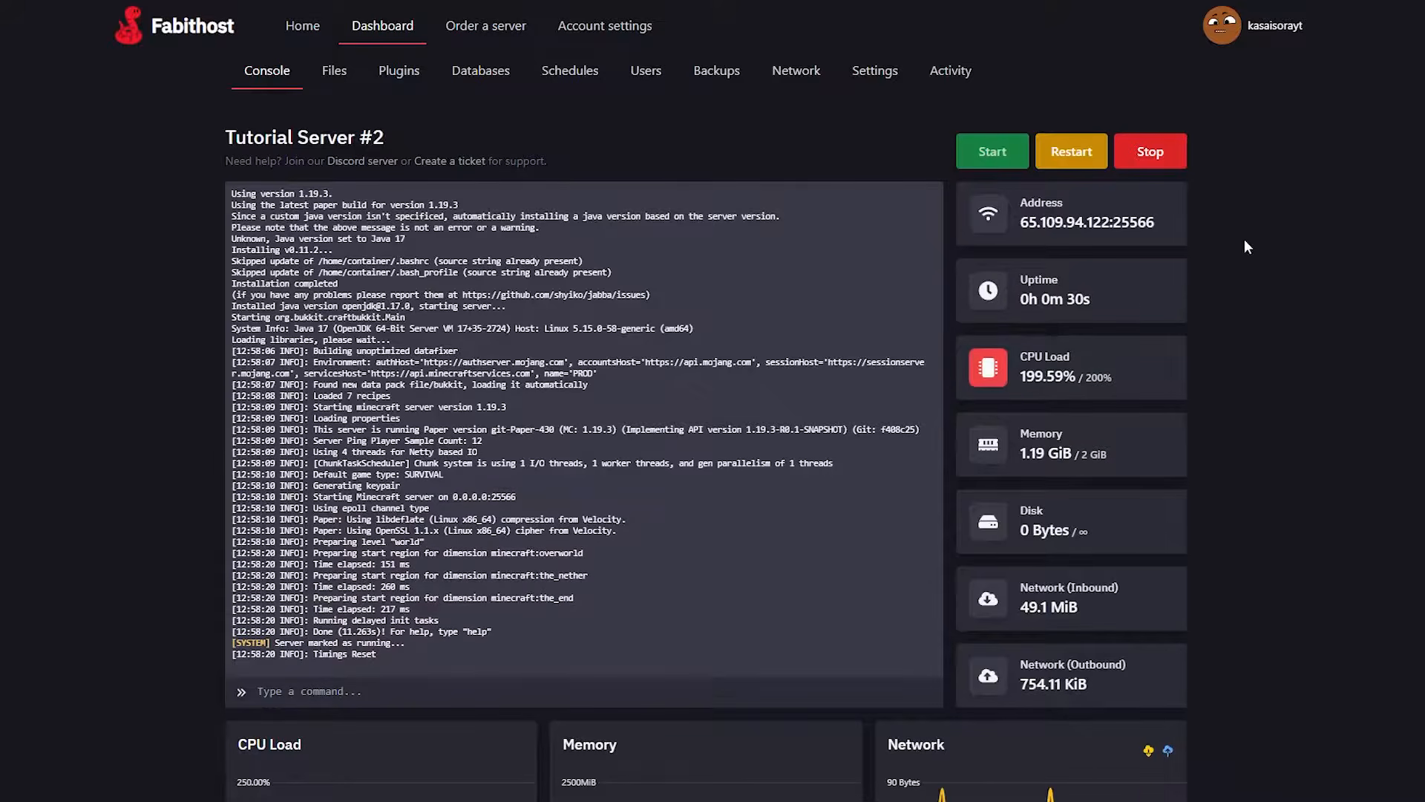
Stop Tutorial Server #2, then set online-mode to false in server.properties and save the file.
left_click(1156, 159)
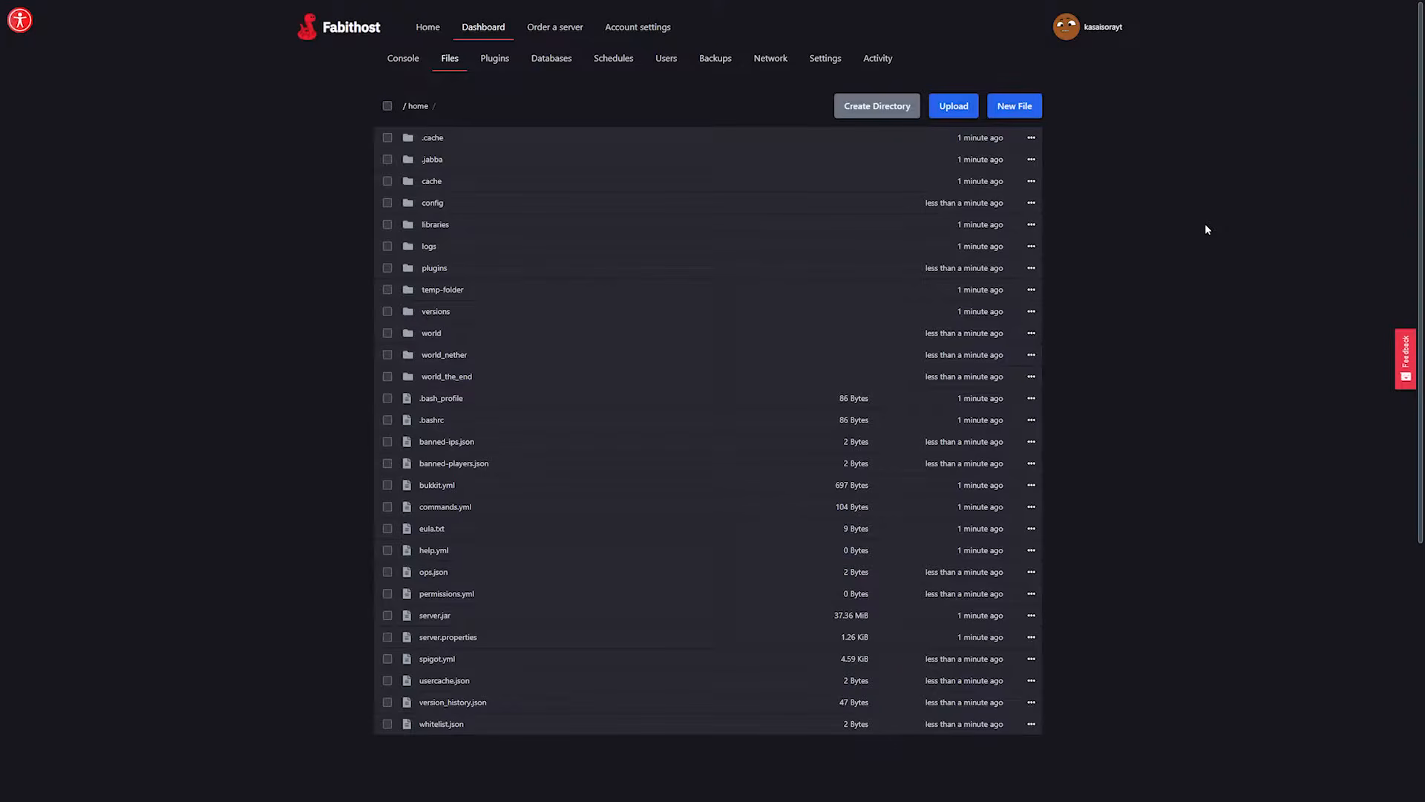
left_click(494, 638)
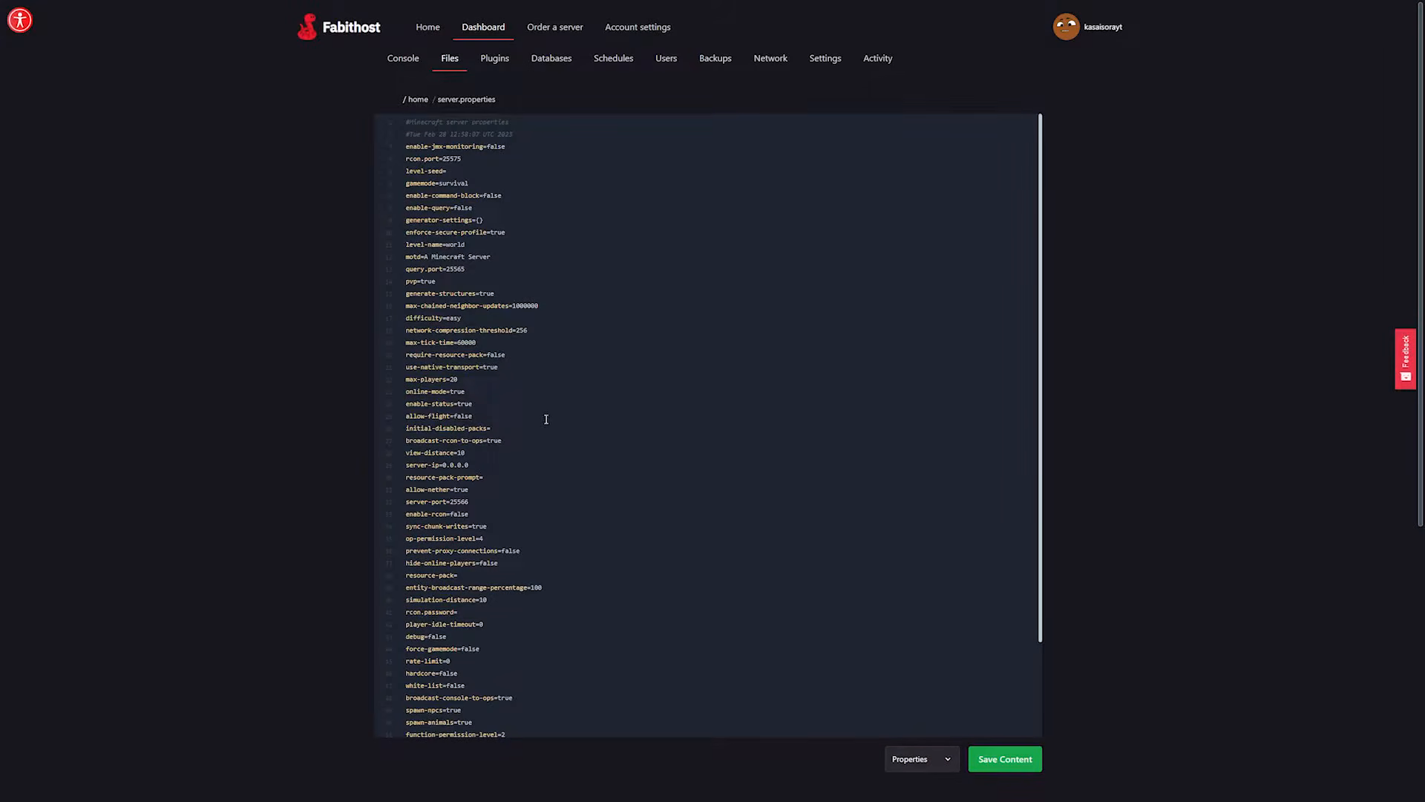
mouse_move(464, 390)
left_mouse_down()
mouse_move(407, 396)
mouse_move(450, 393)
left_mouse_up()
type("false")
left_click(1005, 759)
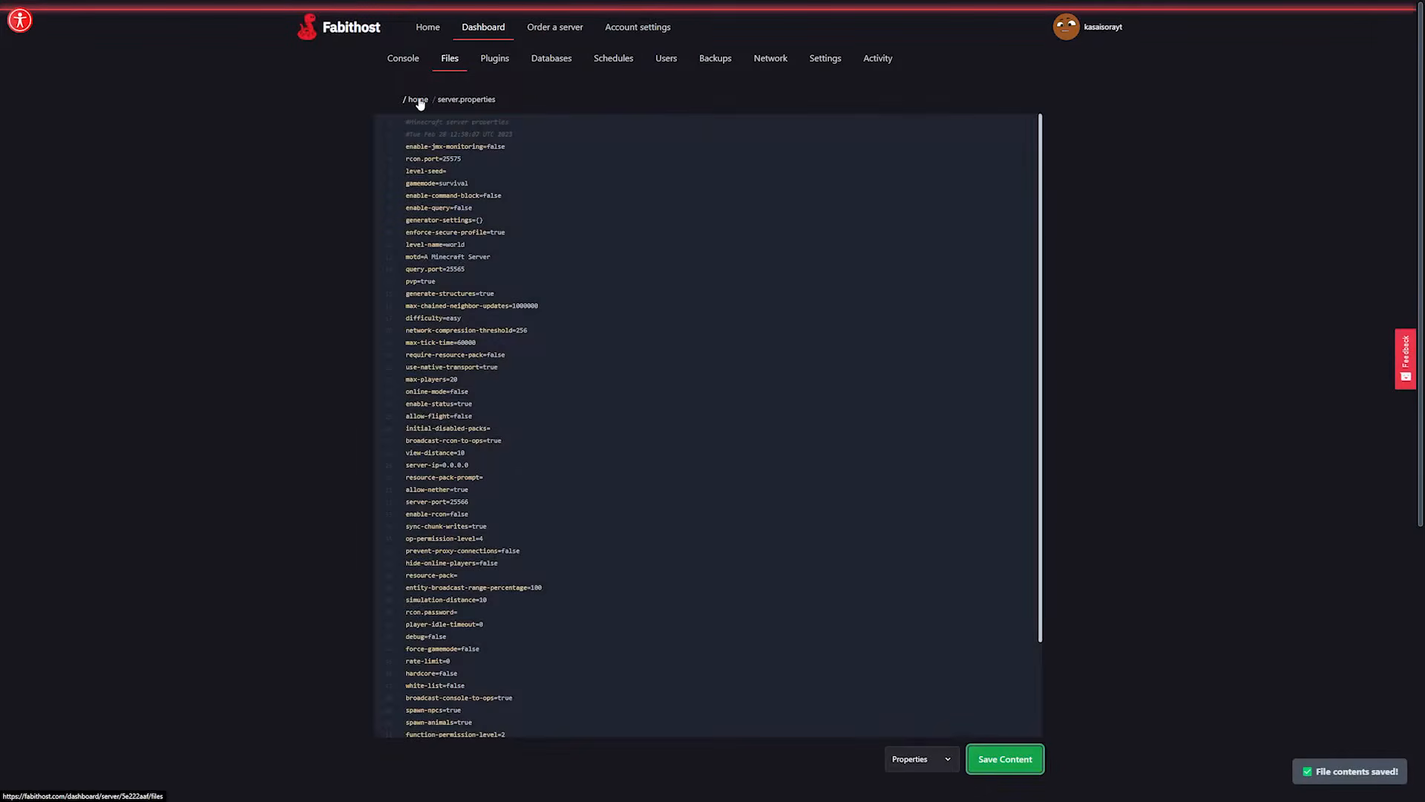
Set connection-throttle to -1 in bukkit.yml, save the file and return to the home directory.
left_click(415, 99)
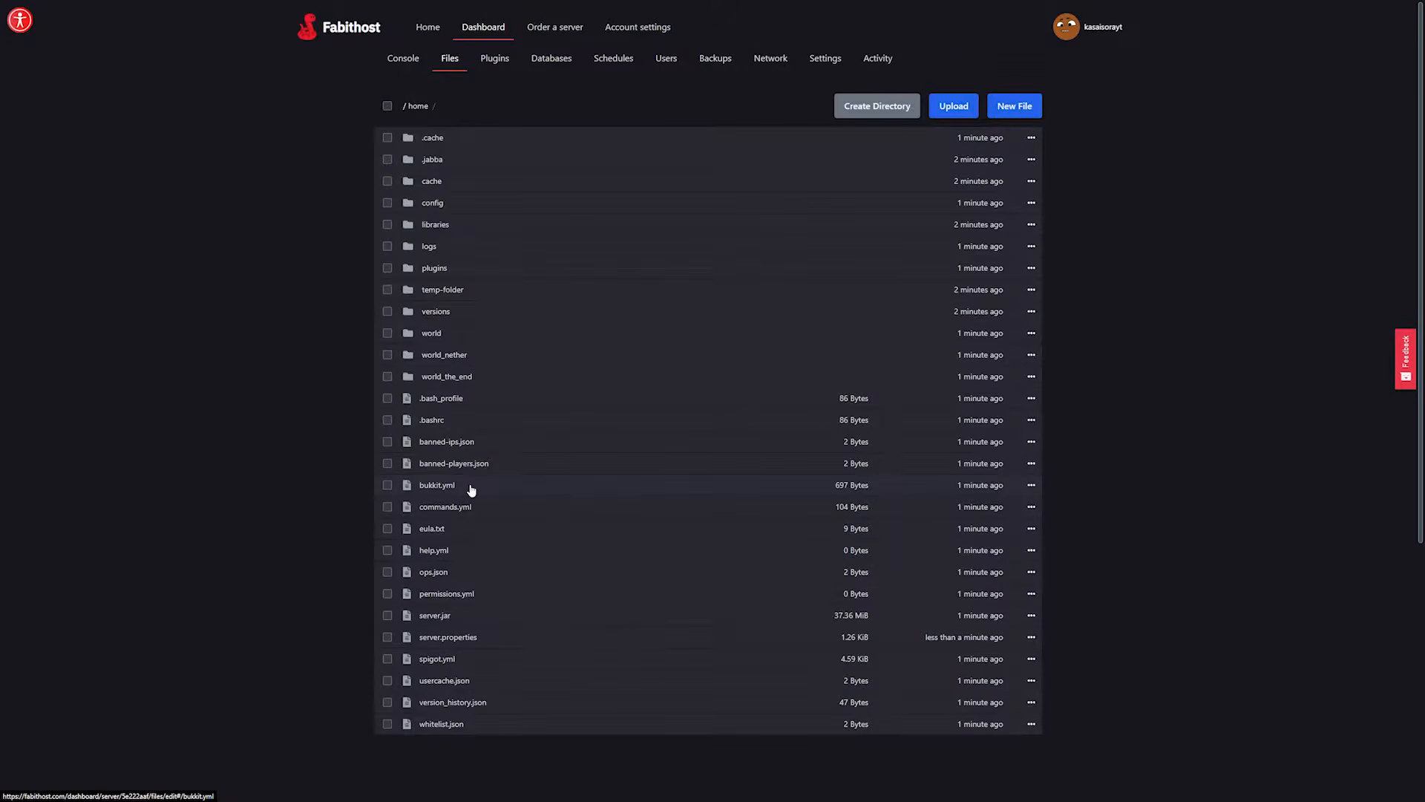
left_click(470, 489)
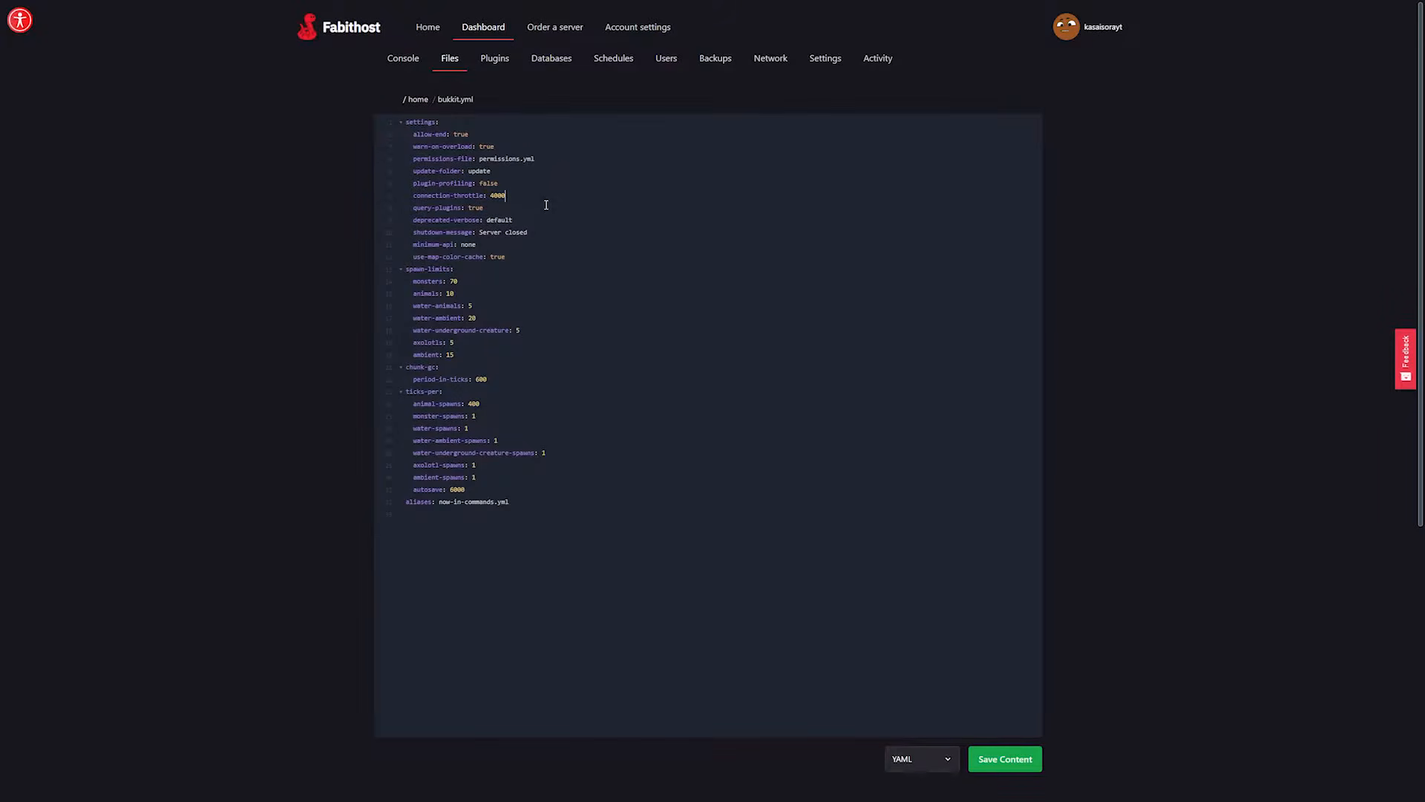
left_click_drag(417, 195, 495, 197)
double_click(495, 196)
type("-1")
left_click(996, 769)
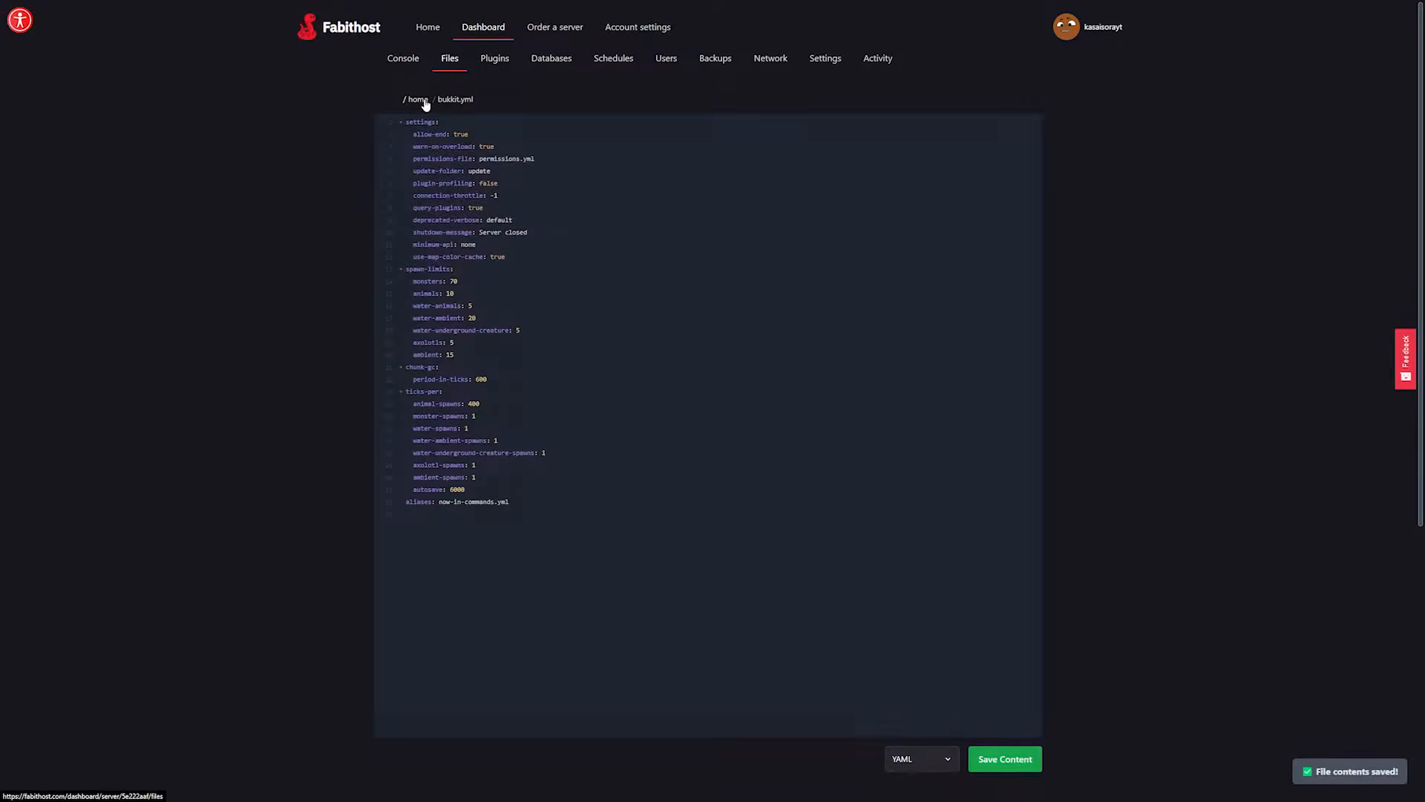
left_click(416, 100)
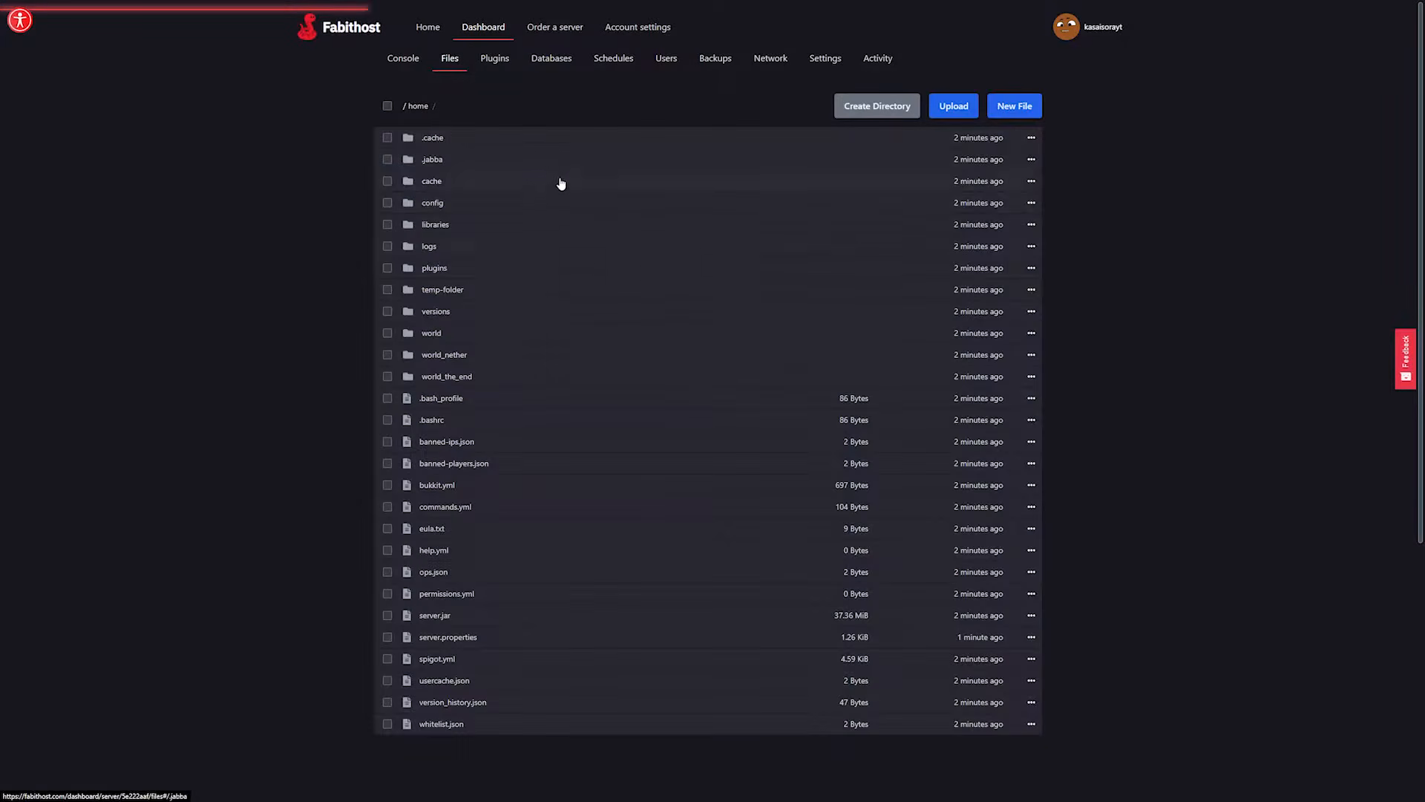
Set bungeecord to true in spigot.yml, save the file and start Tutorial Server #2.
left_click(481, 661)
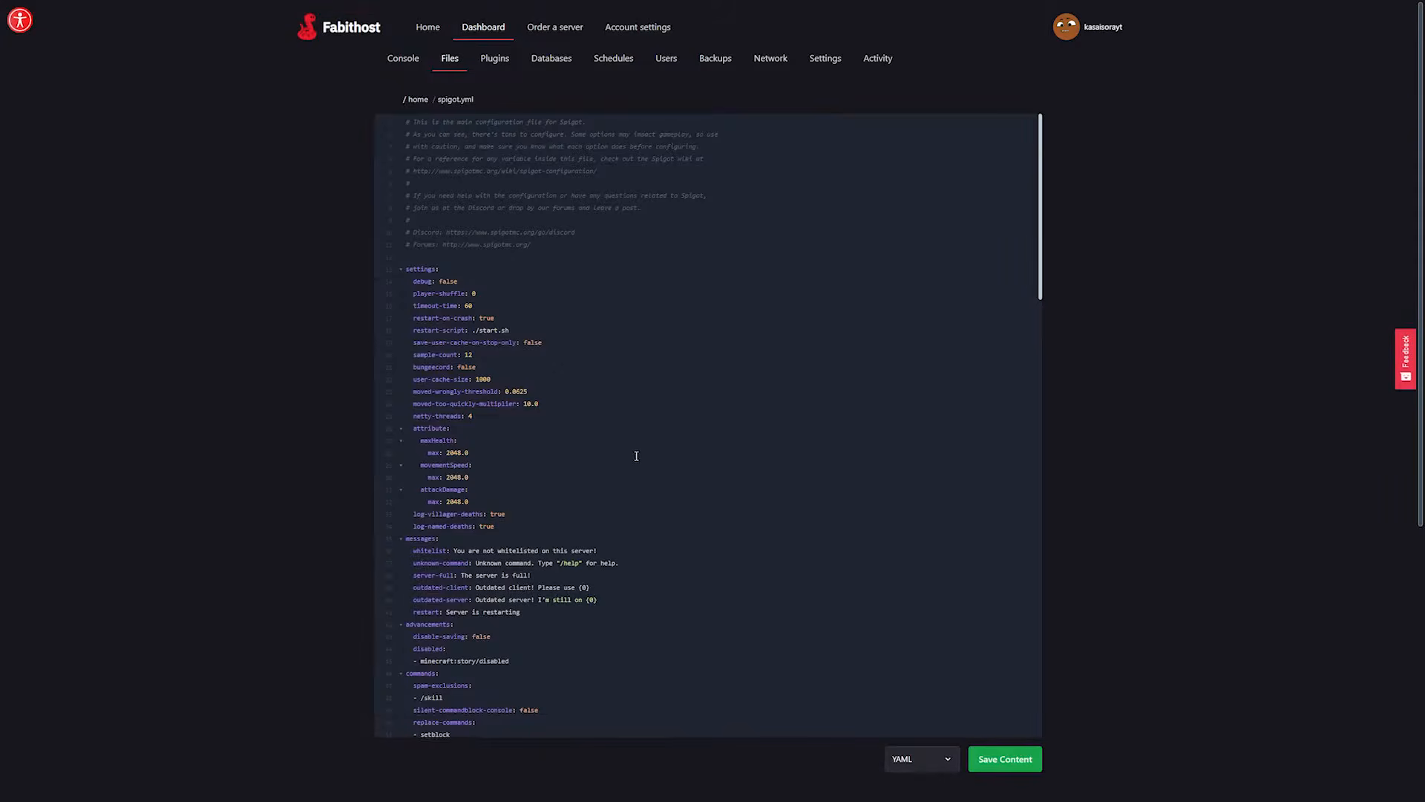
left_click_drag(476, 367, 458, 367)
type("true")
left_click(1005, 759)
left_click(410, 100)
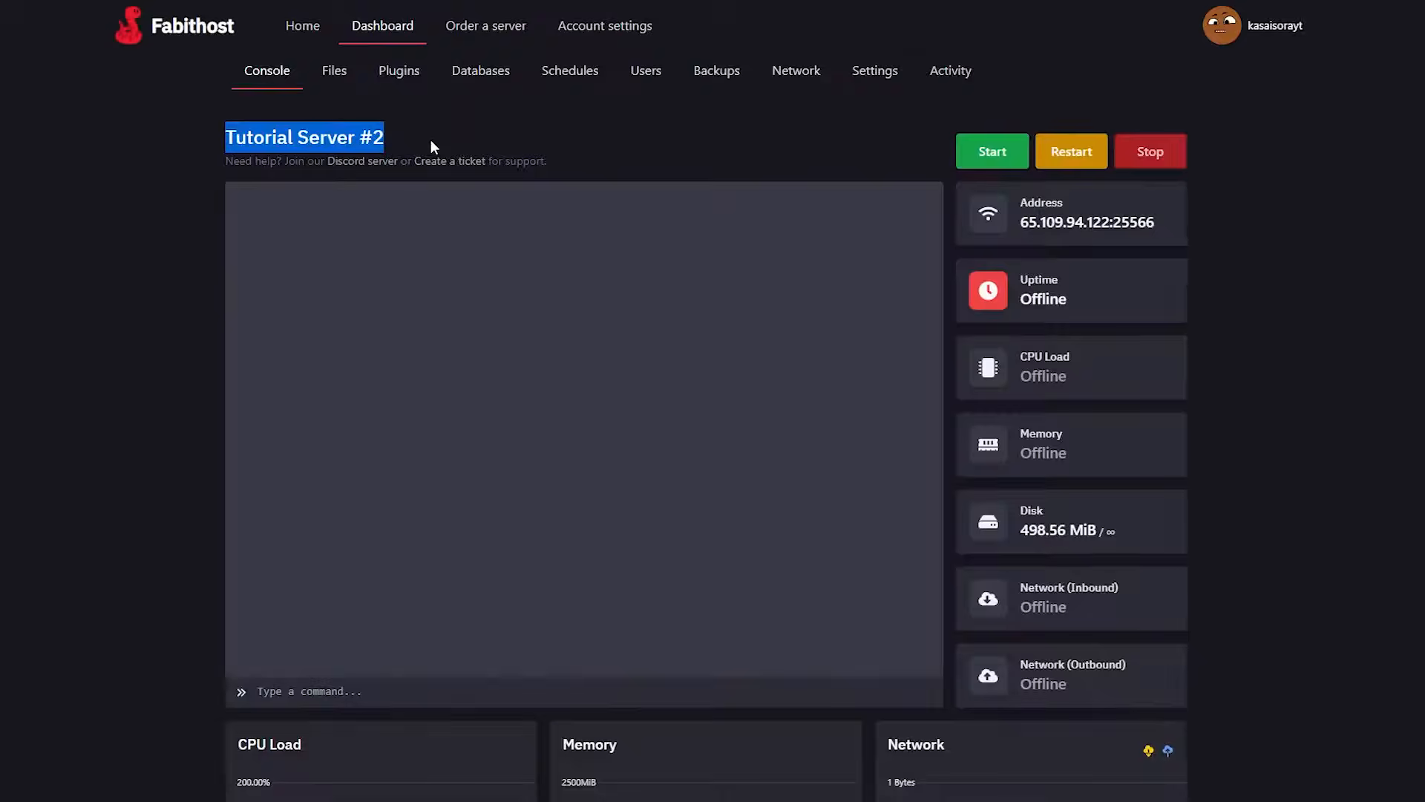
left_click(426, 140)
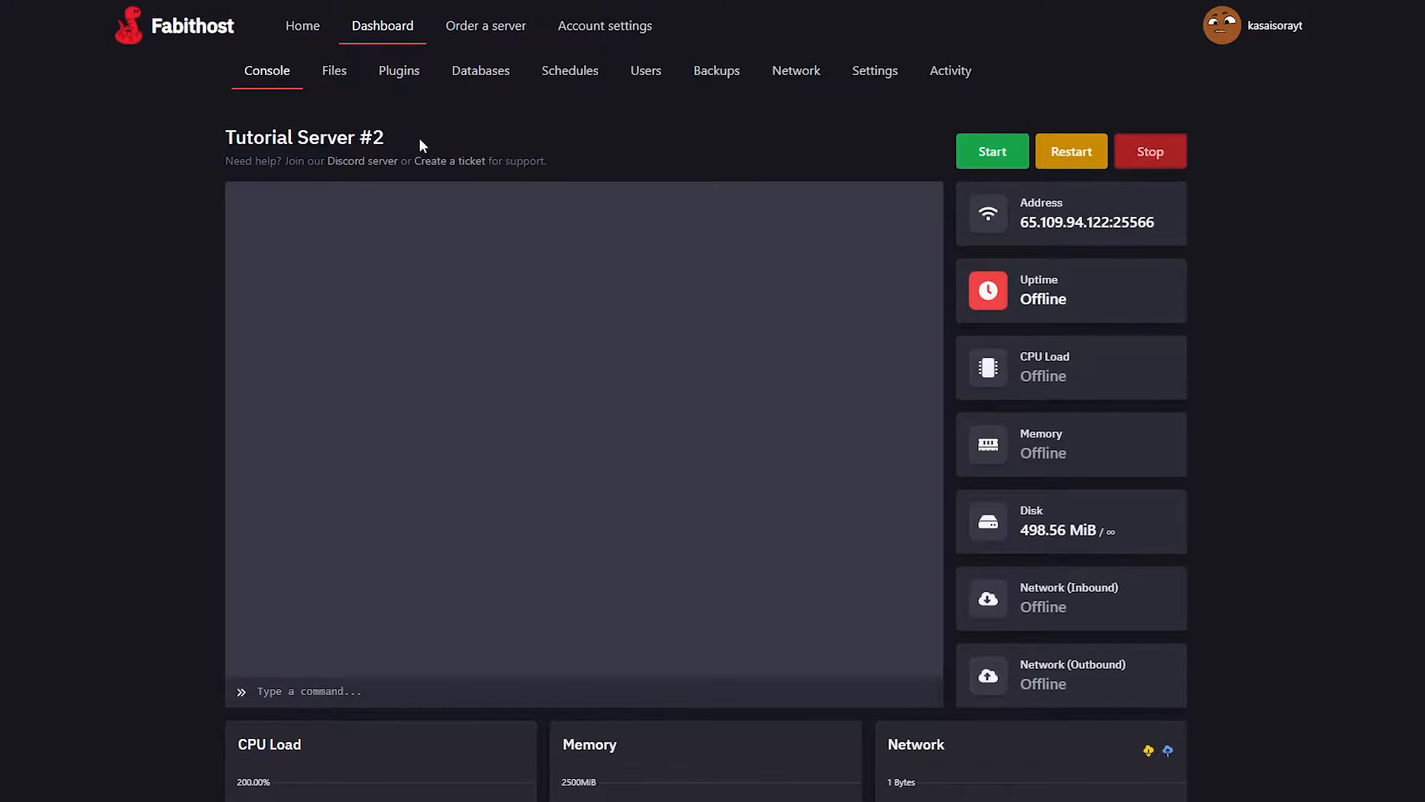
left_click(989, 151)
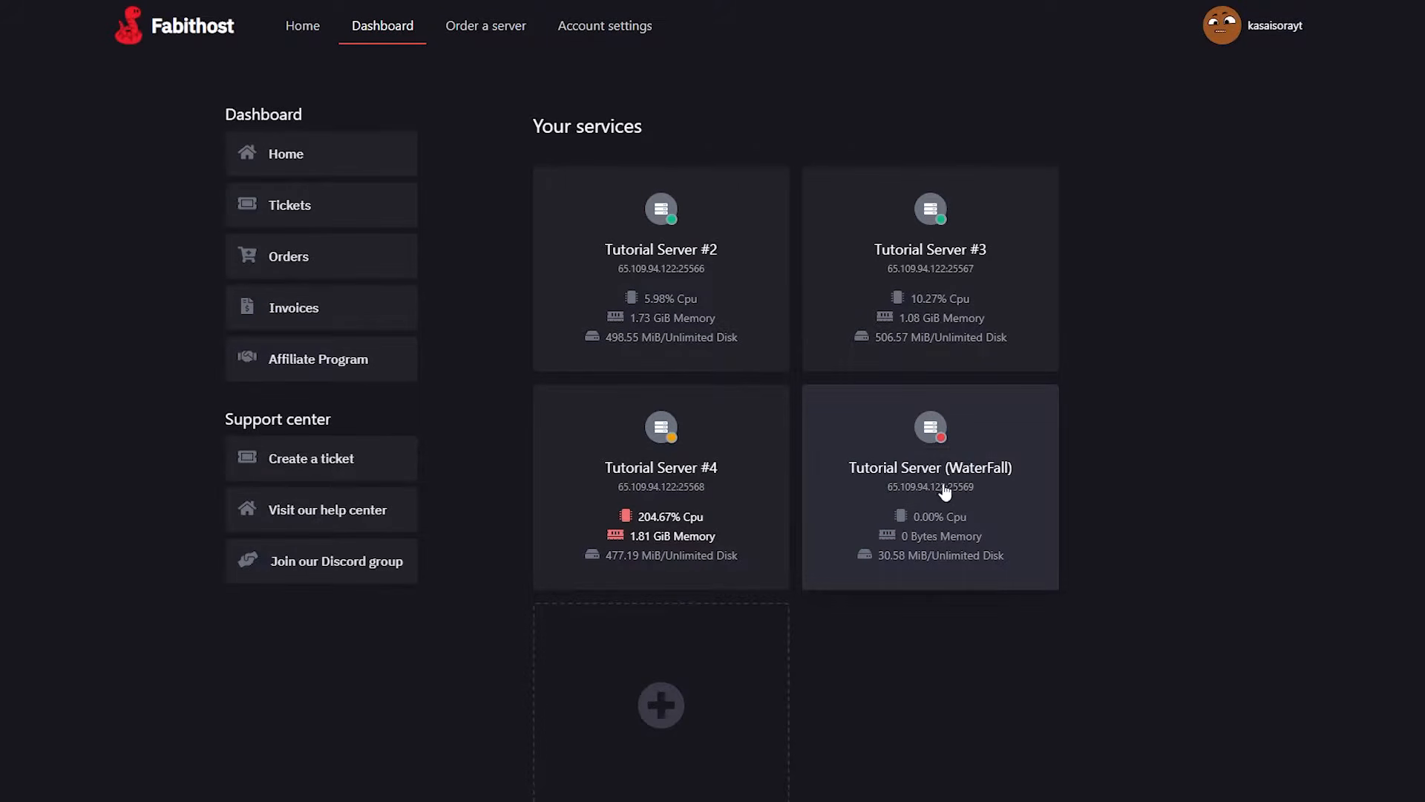
Open config.yml from the files of Tutorial Server (WaterFall) for editing.
left_click(974, 501)
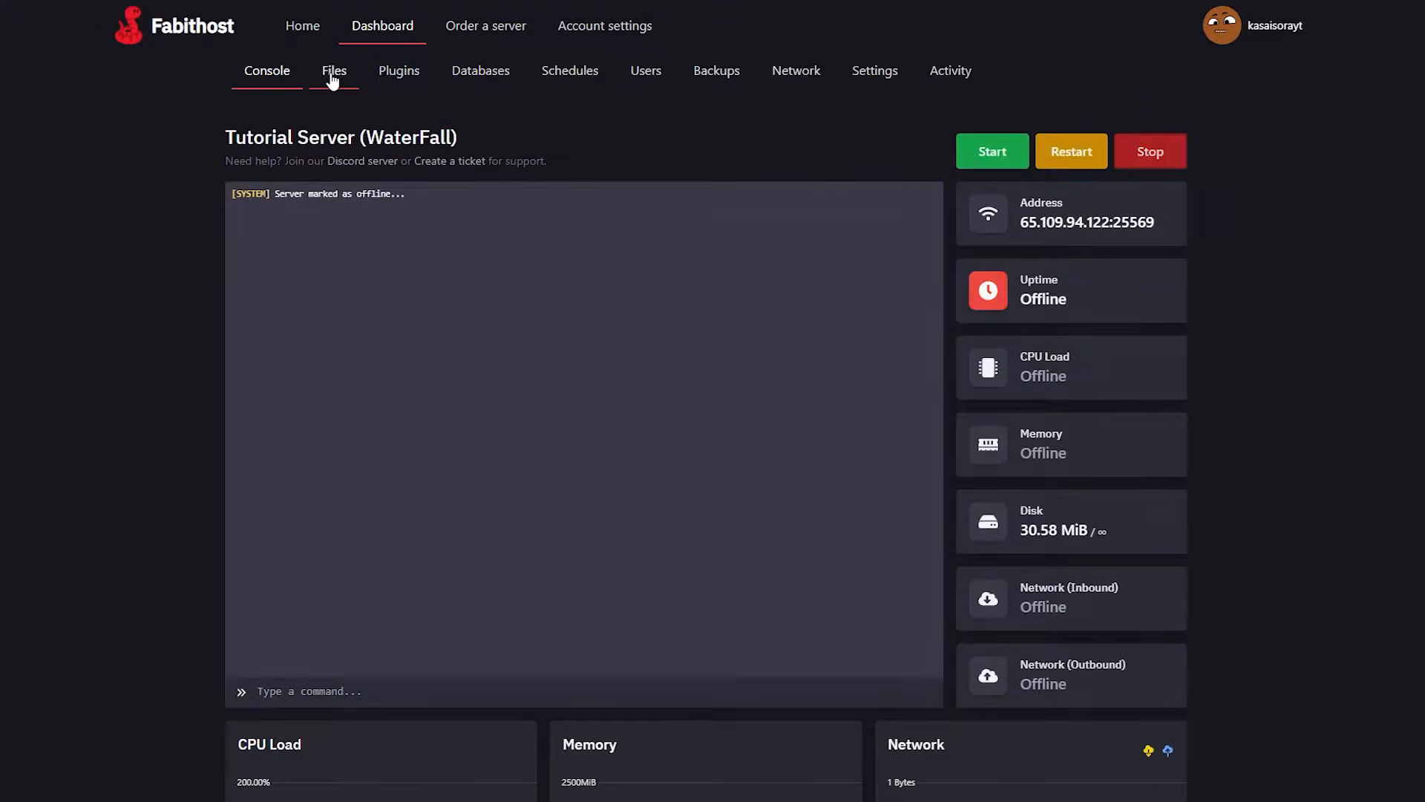
left_click(332, 72)
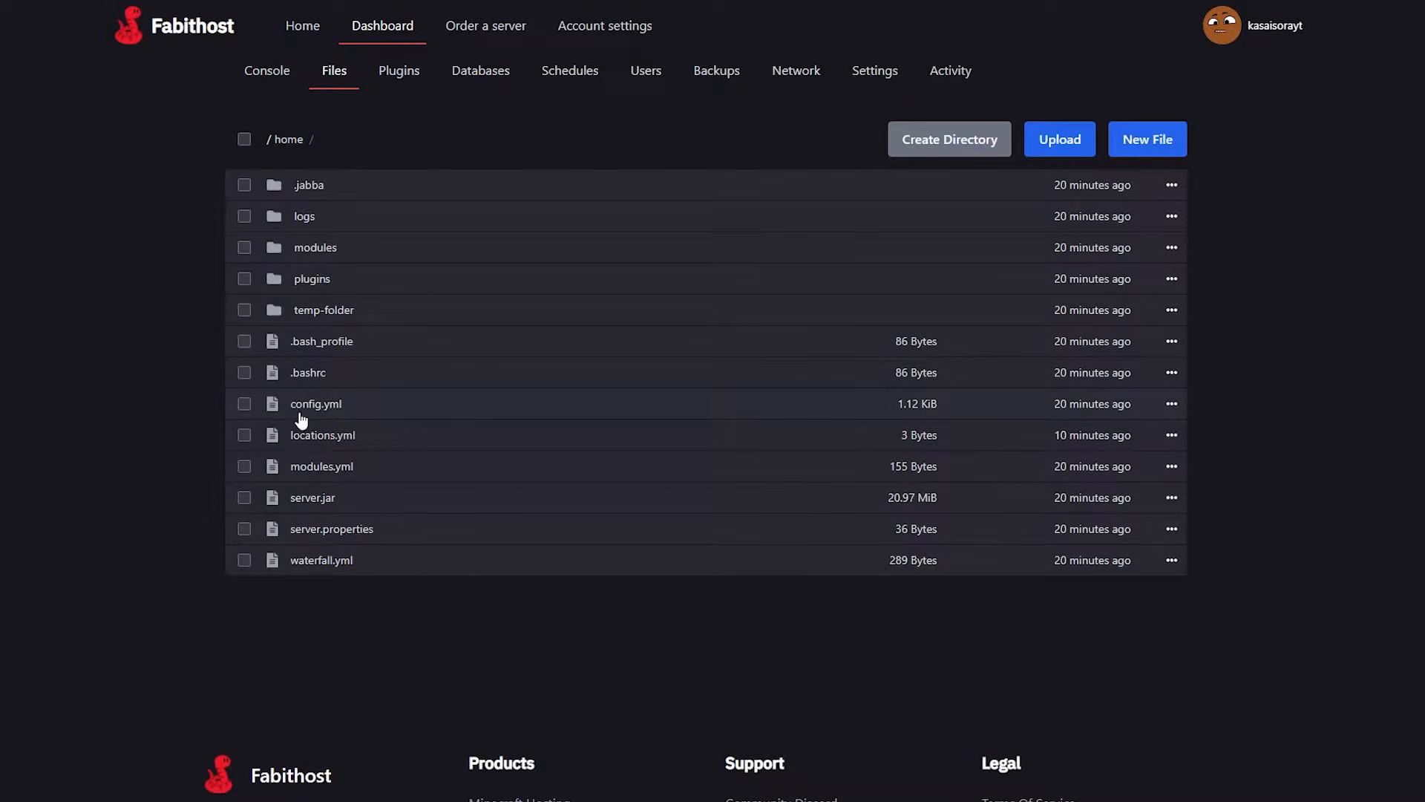
left_click(302, 413)
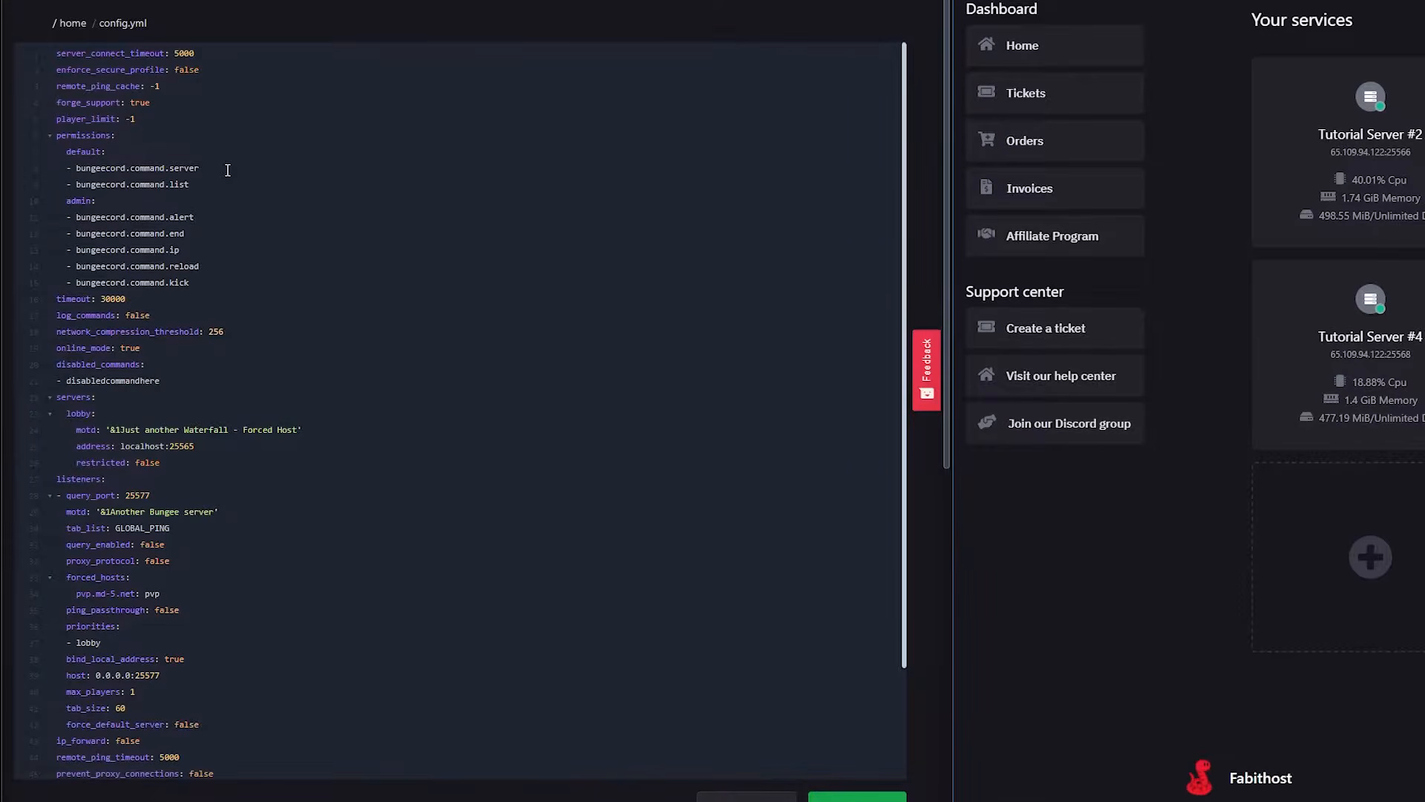
left_click_drag(38, 138, 63, 154)
left_click_drag(81, 80, 499, 626)
left_click(508, 598)
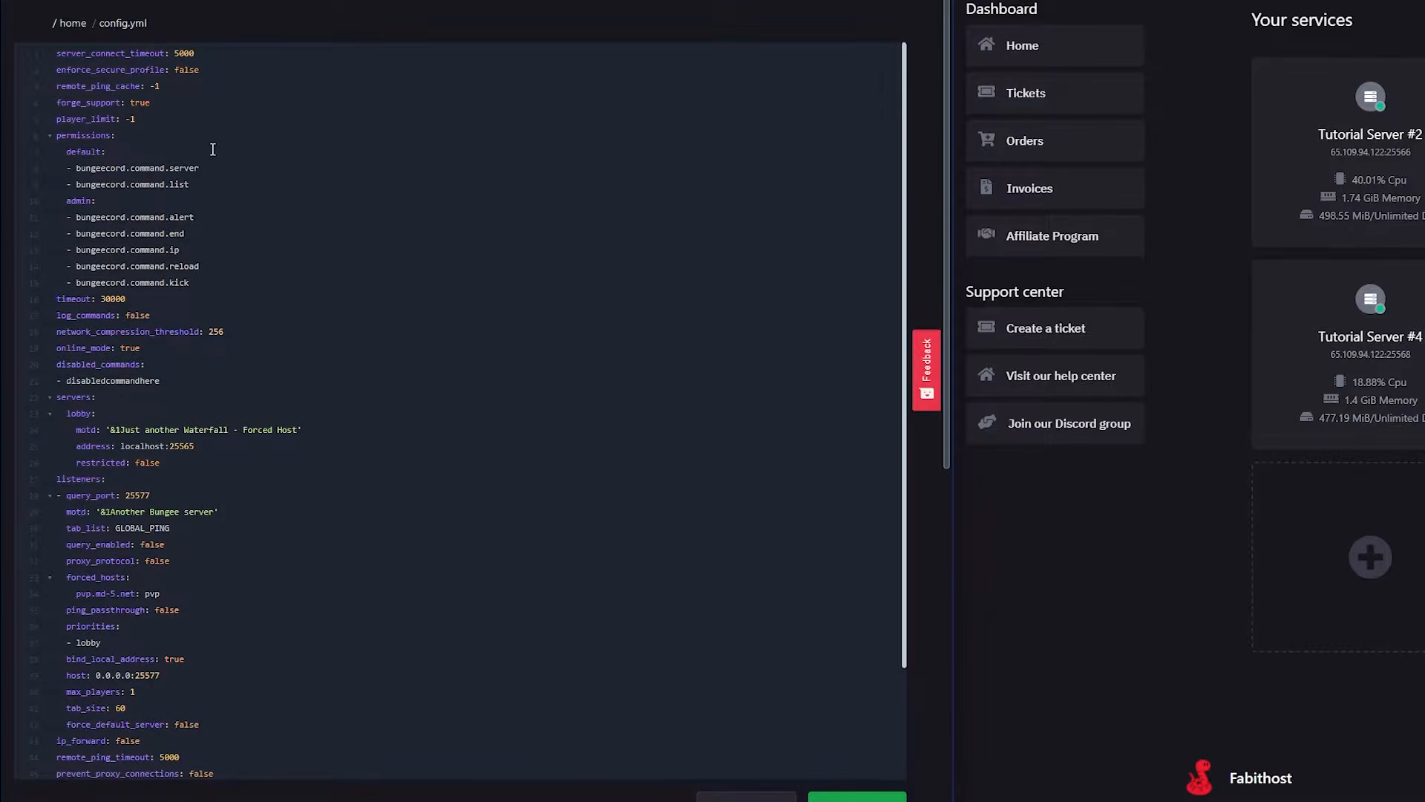
Set player_limit to 50 in the Waterfall proxy's config.yml.
double_click(179, 109)
left_click(163, 121)
key("BackSpace")
key("BackSpace")
type("50")
double_click(149, 105)
left_click(185, 137)
Examine the online_mode setting and the lobby entry under servers in config.yml.
scroll(186, 137, "down", 3)
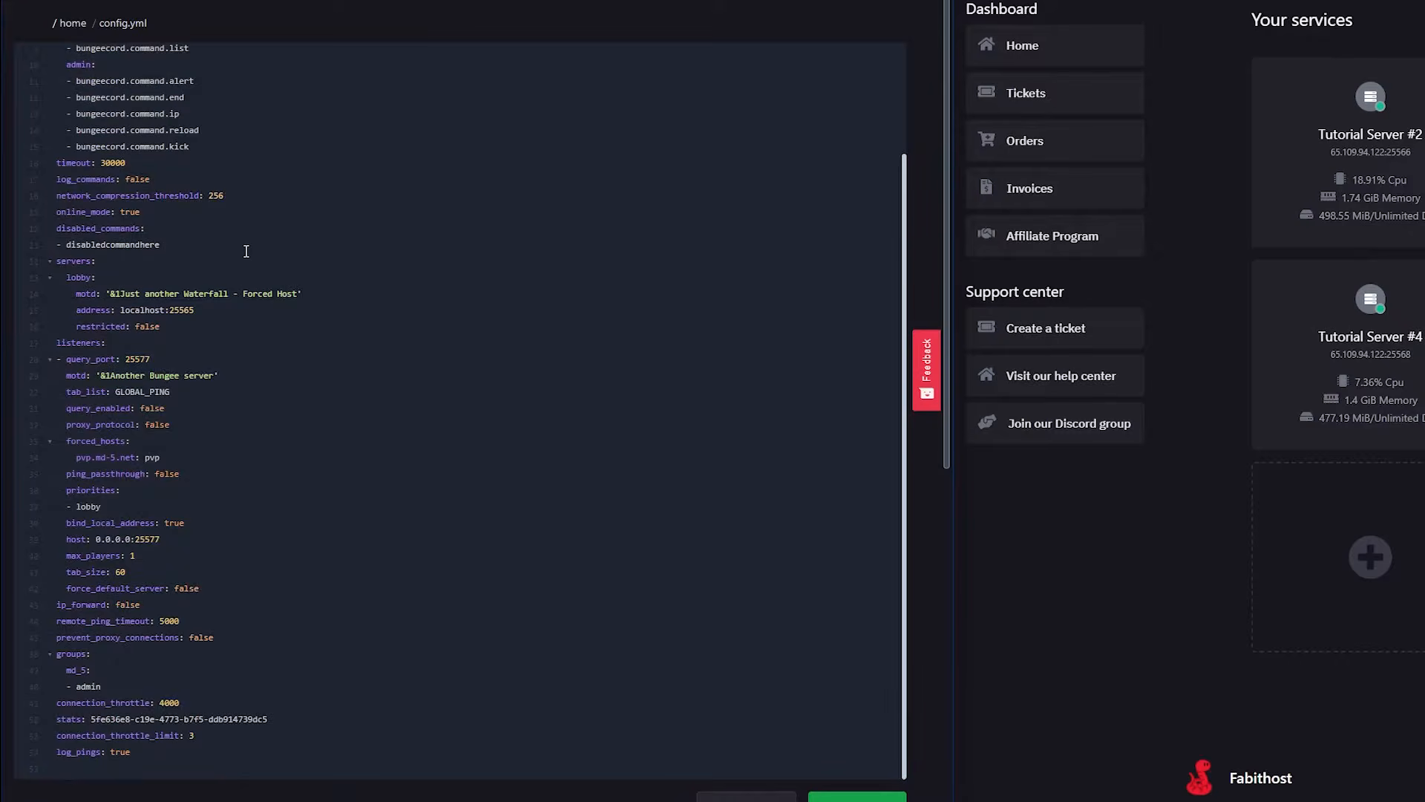
left_click_drag(140, 212, 69, 212)
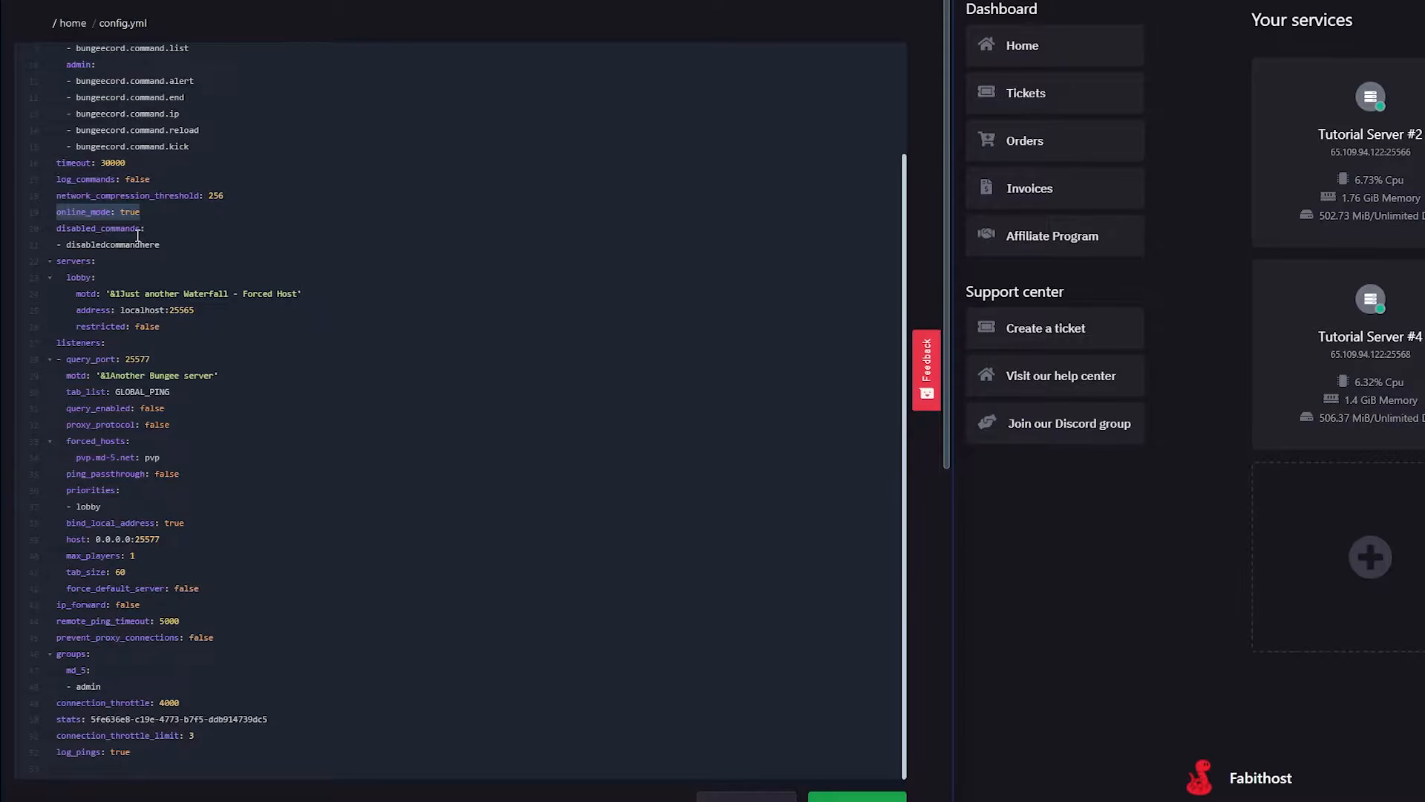
left_click_drag(165, 211, 22, 215)
left_click(146, 218)
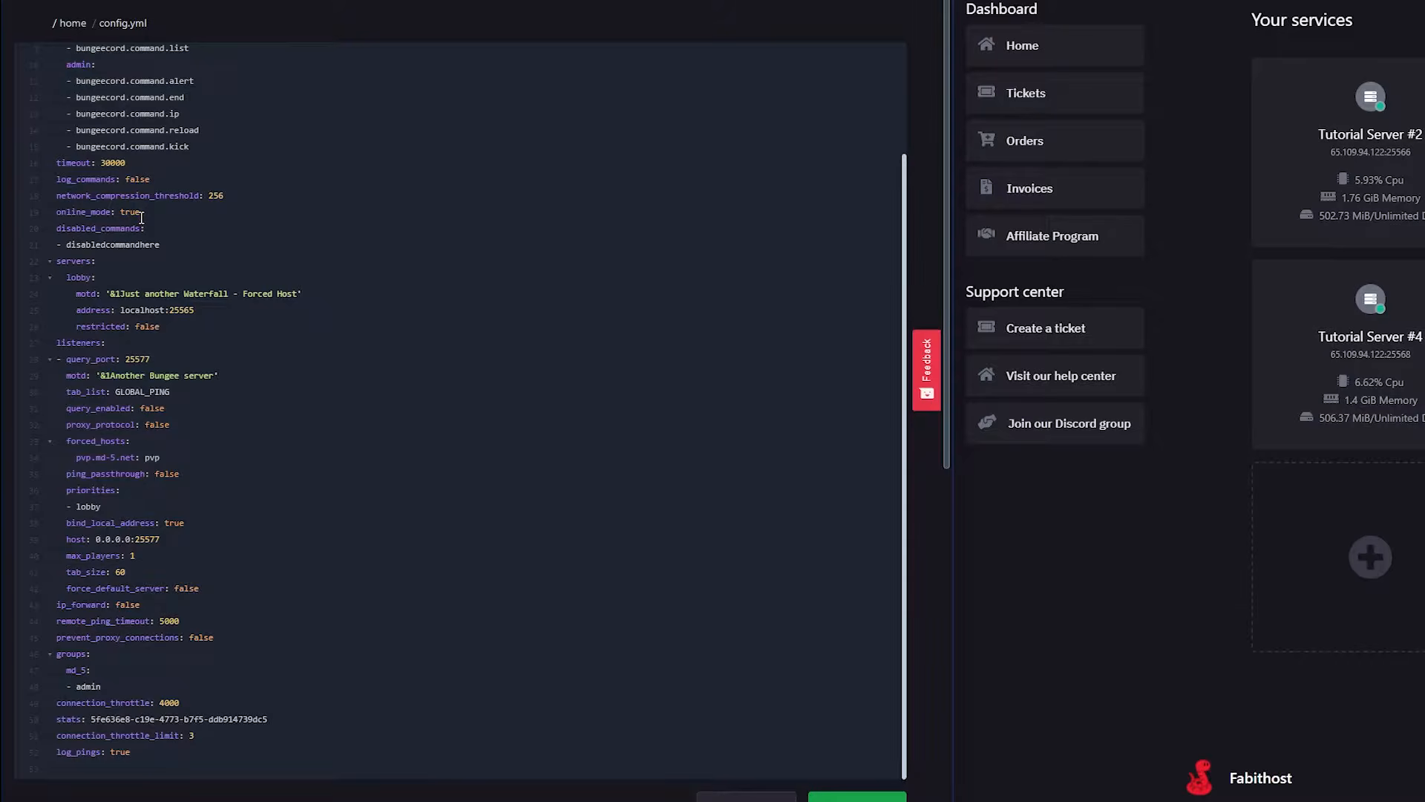
scroll(141, 215, "down", 1)
left_click_drag(296, 280, 111, 286)
left_click(367, 286)
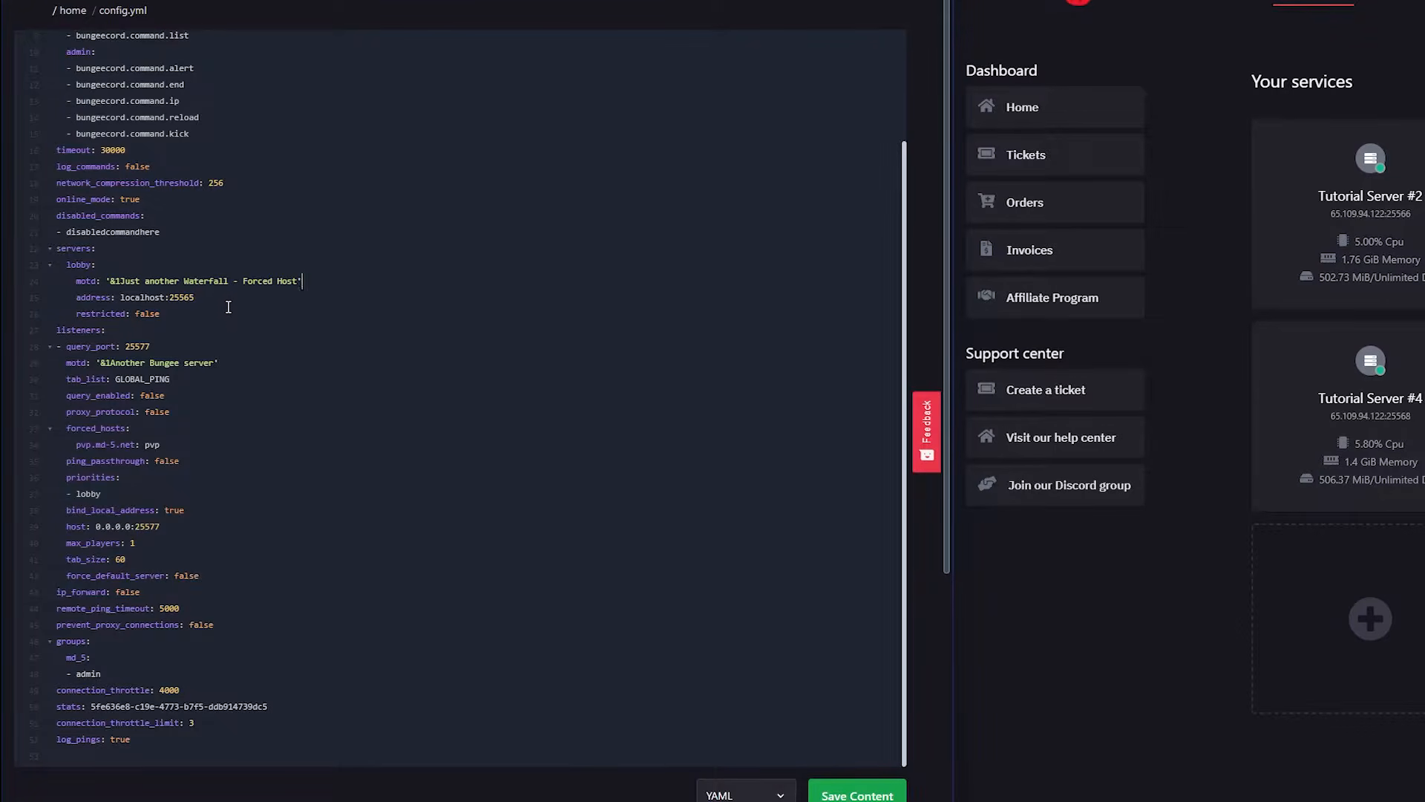
left_click_drag(65, 264, 216, 317)
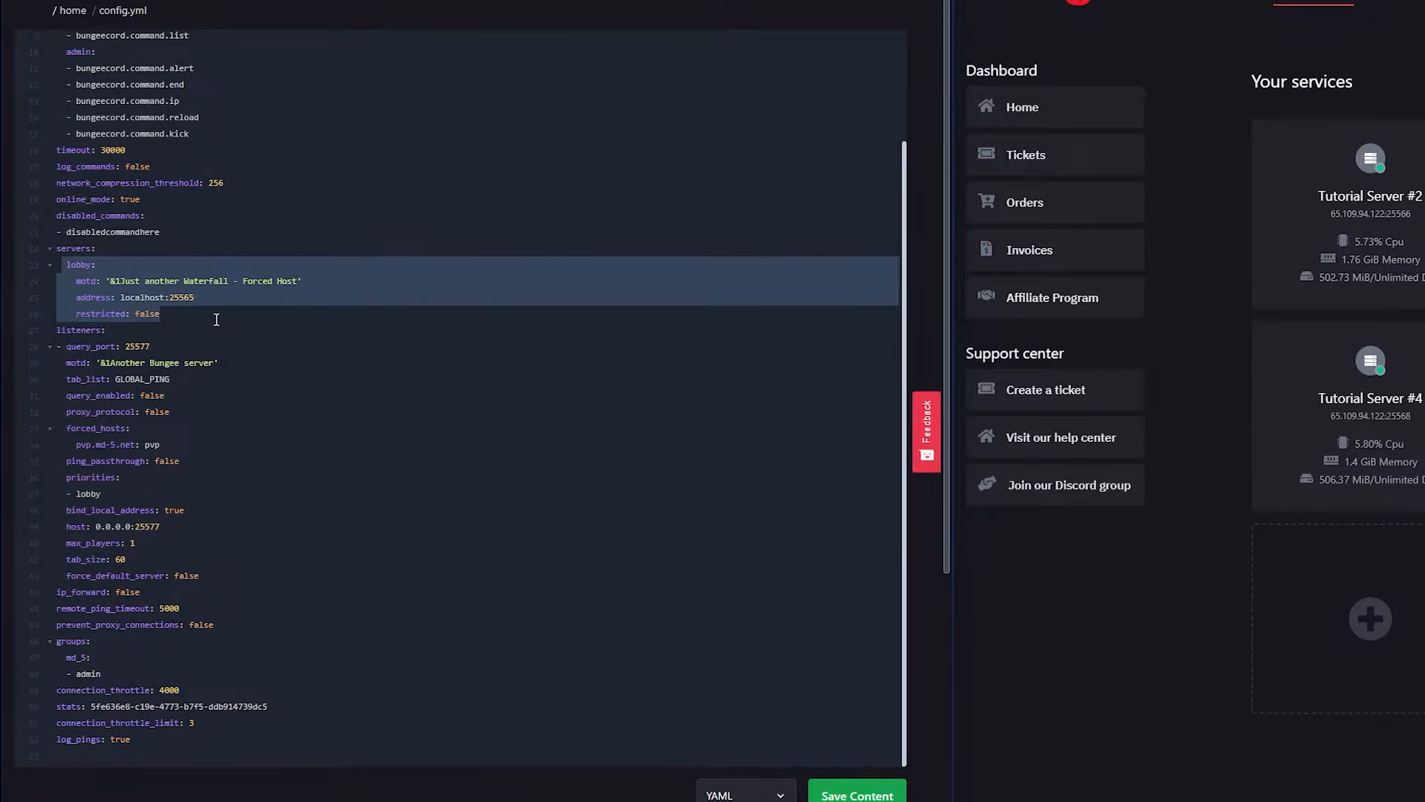
left_click(216, 317)
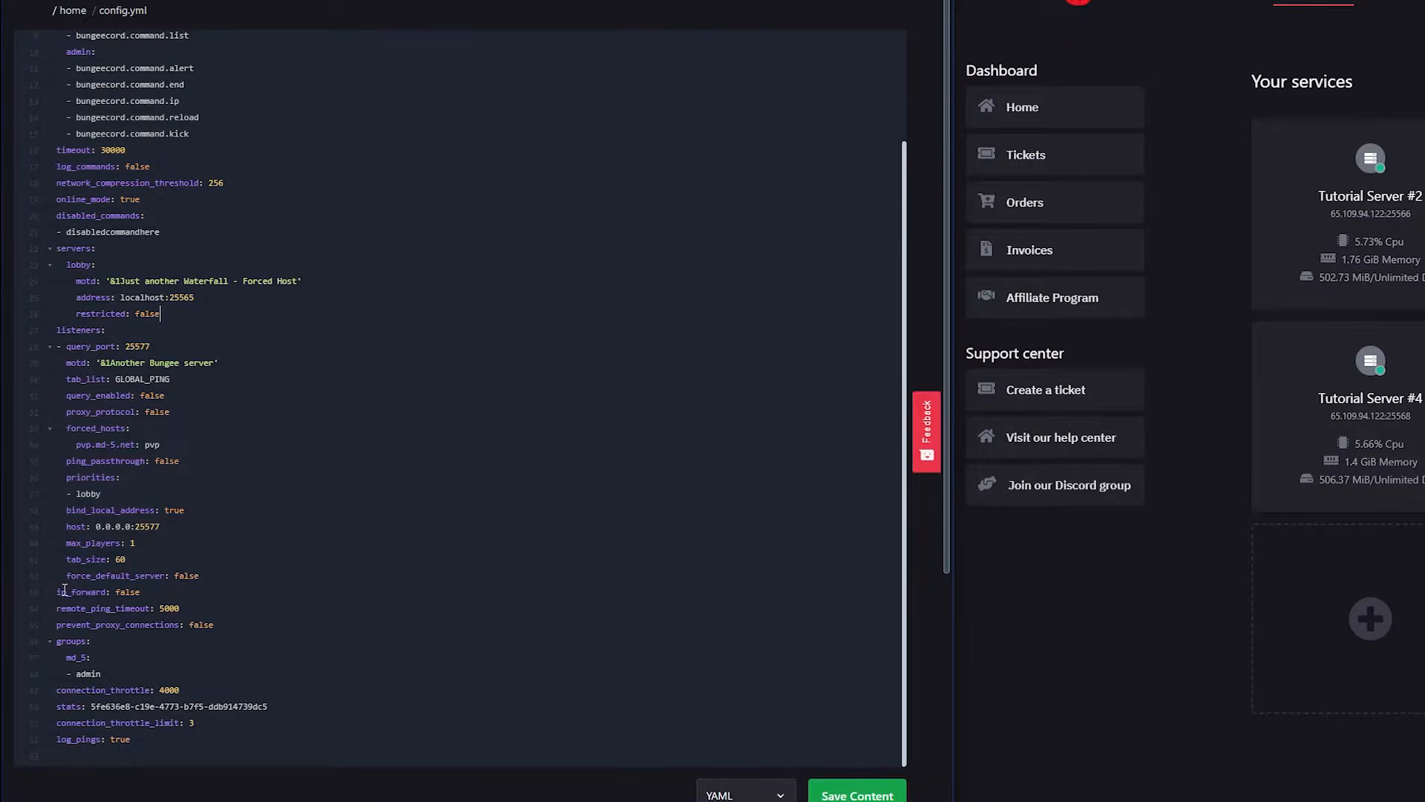
Set ip_forward to true in config.yml.
left_click_drag(60, 594, 116, 591)
left_click(116, 591)
type("true")
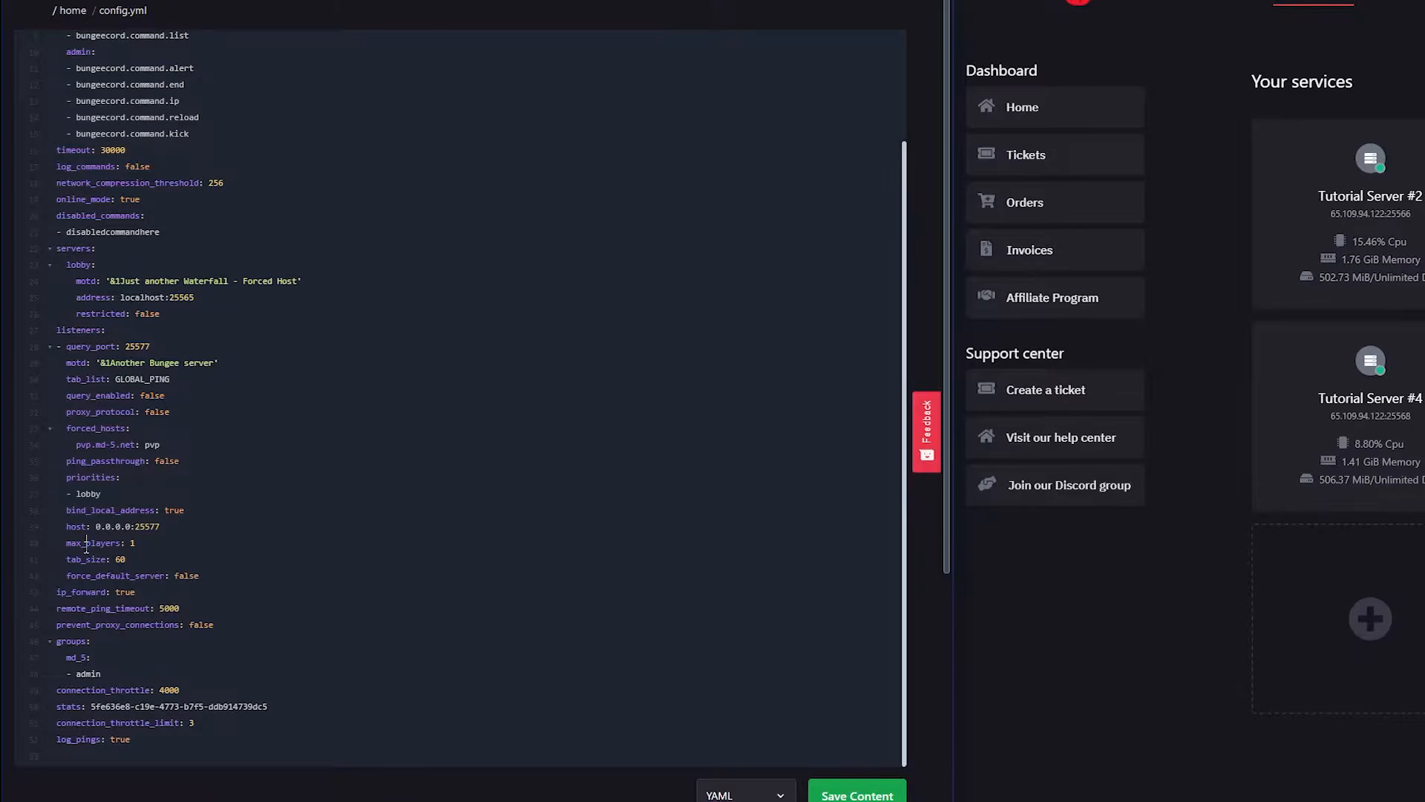
Set the listener's max_players to 50 in config.yml.
left_click_drag(152, 543, 58, 544)
scroll(145, 548, "up", 1)
scroll(145, 547, "up", 3)
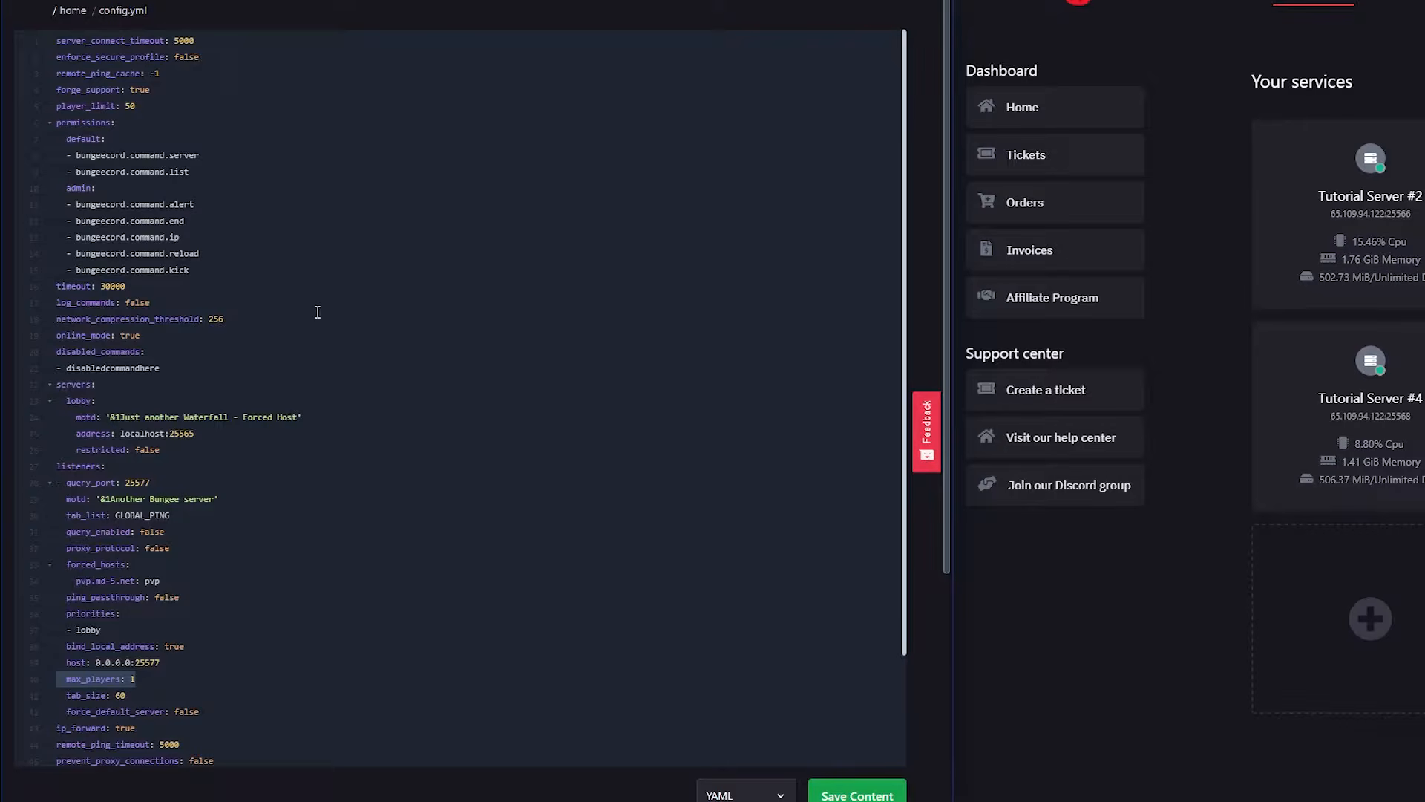
scroll(317, 312, "down", 4)
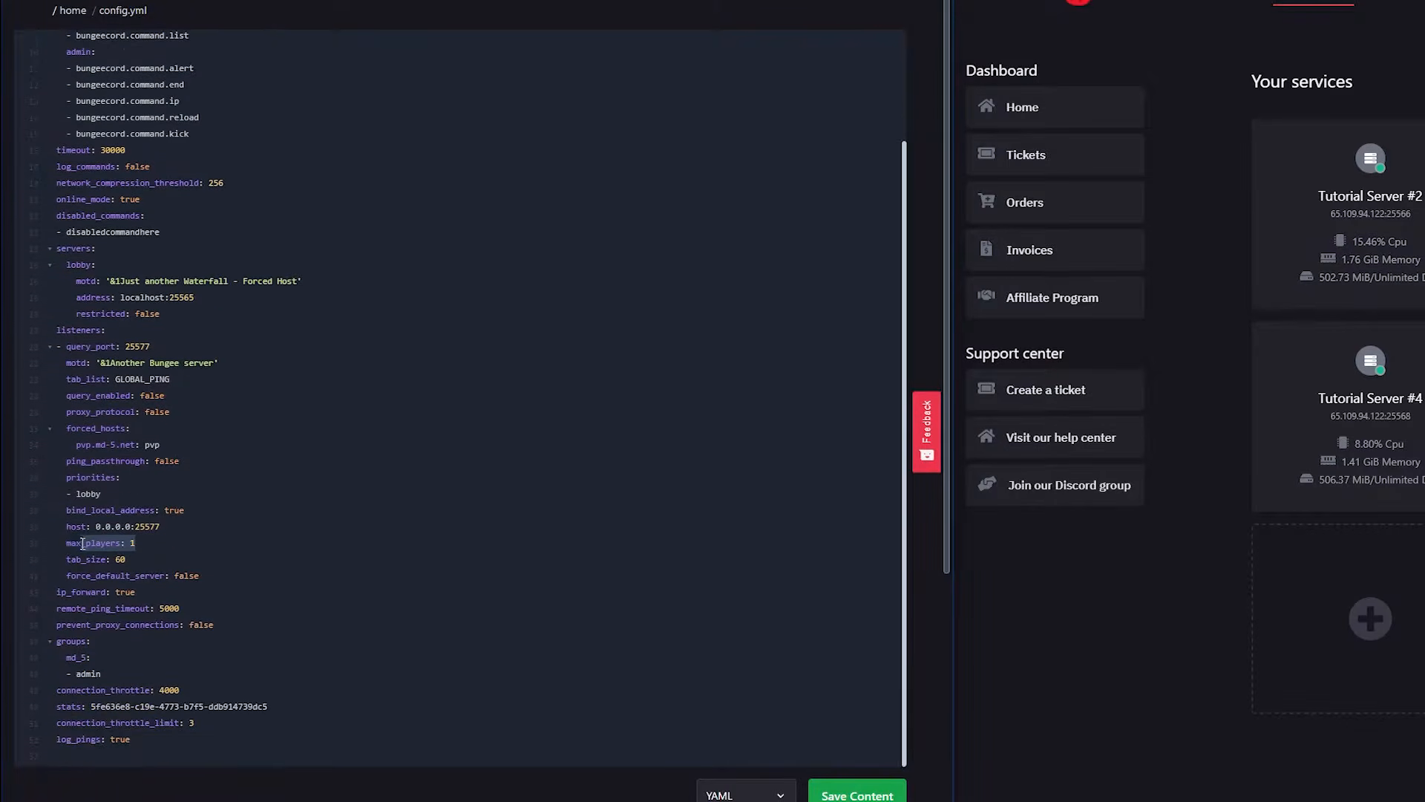
left_click(134, 542)
type("50")
Set the listener's query_port to 25569 and its host to 0.0.0.0:25569, matching the Waterfall server's port.
left_click(173, 525)
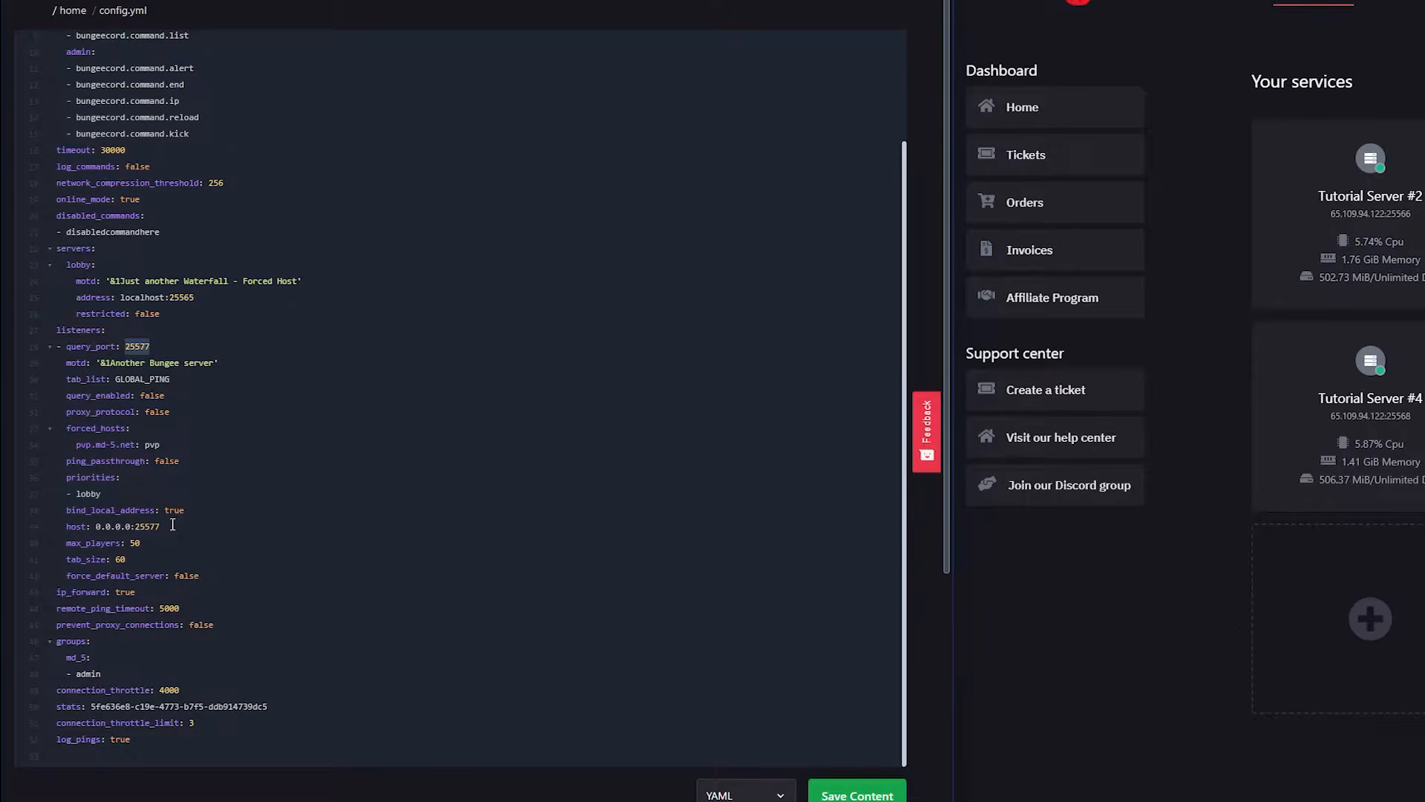
left_click(156, 345)
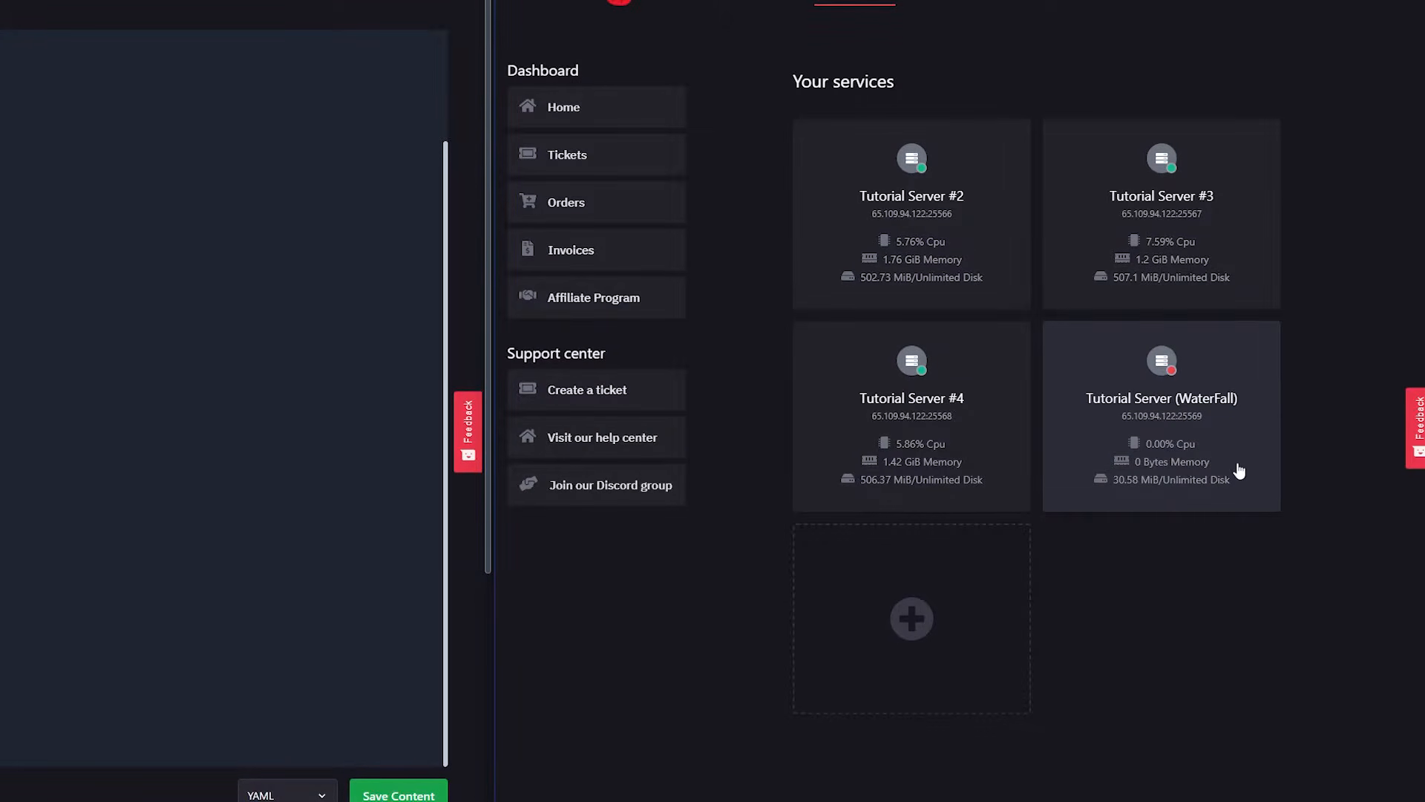
left_click(1237, 468)
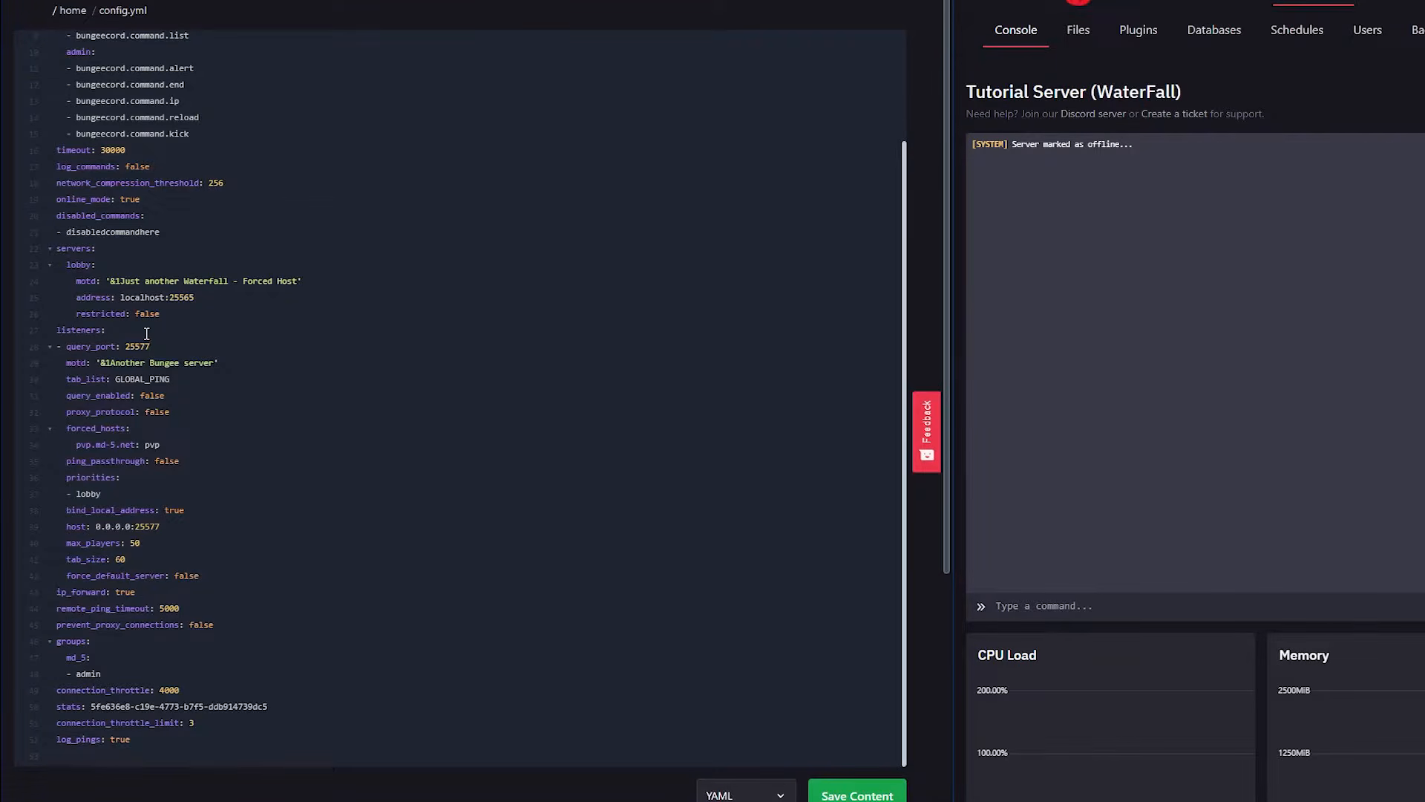
key("BackSpace")
key("BackSpace")
type("6")
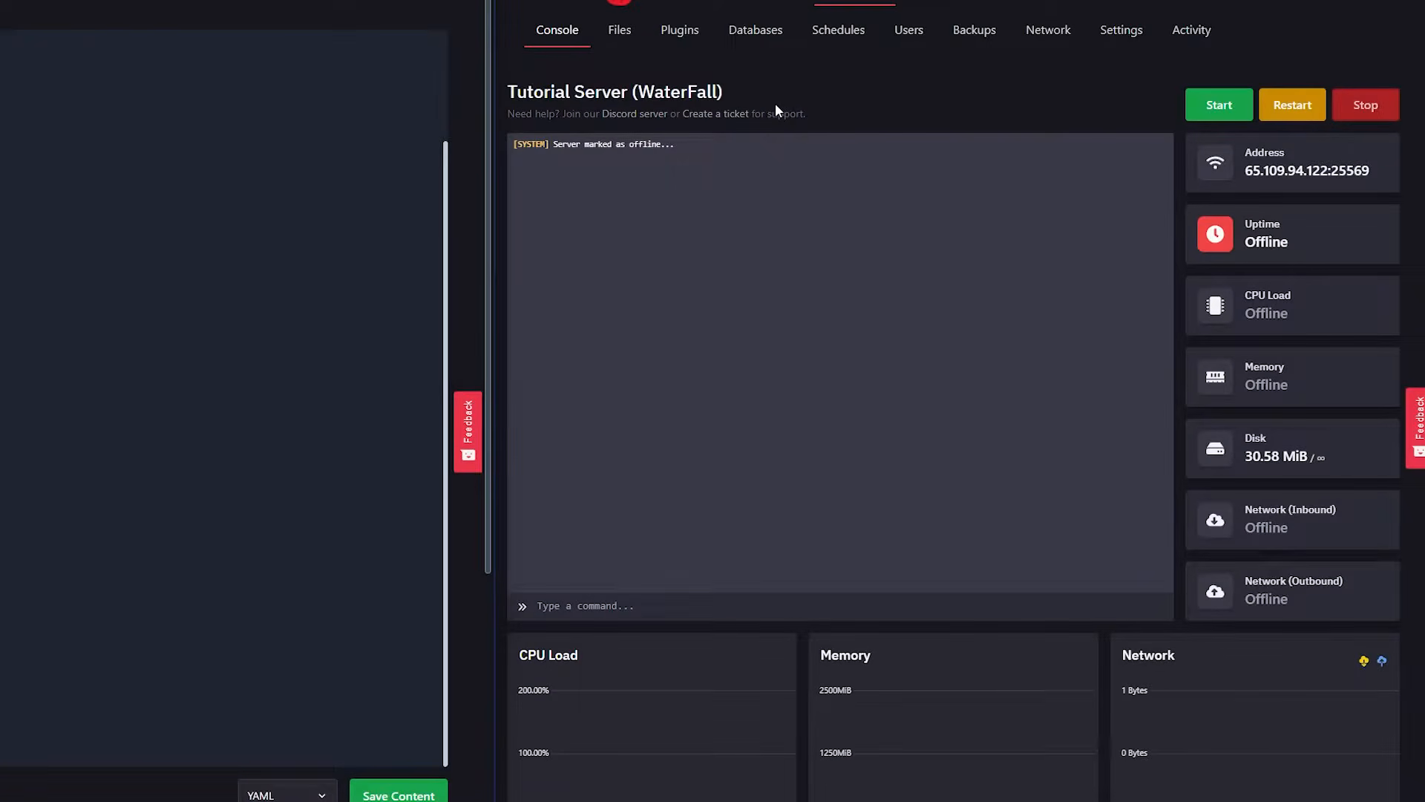
Set the lobby entry's address under servers to that of Tutorial Server #2, 65.109.94.122:25566.
left_click(850, 2)
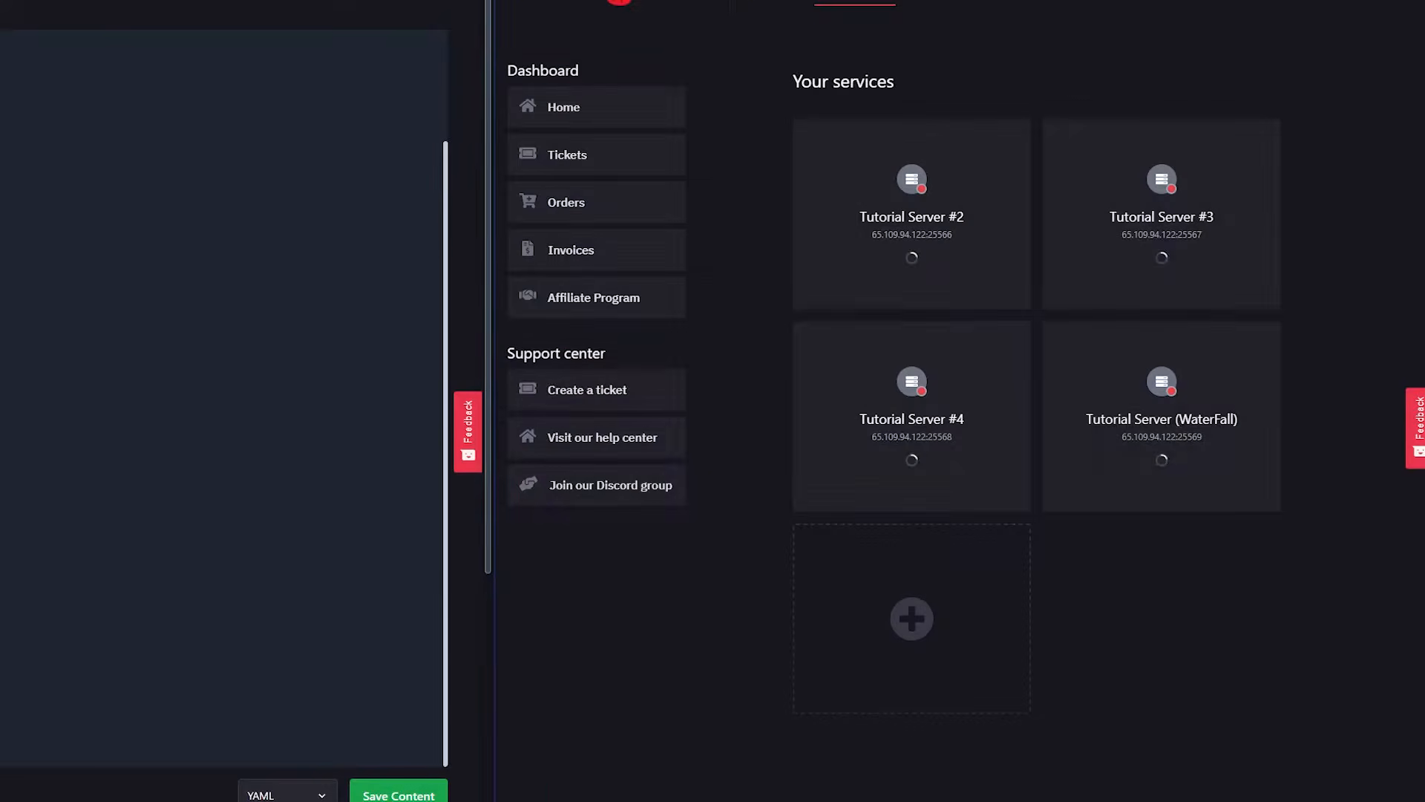
left_click(937, 227)
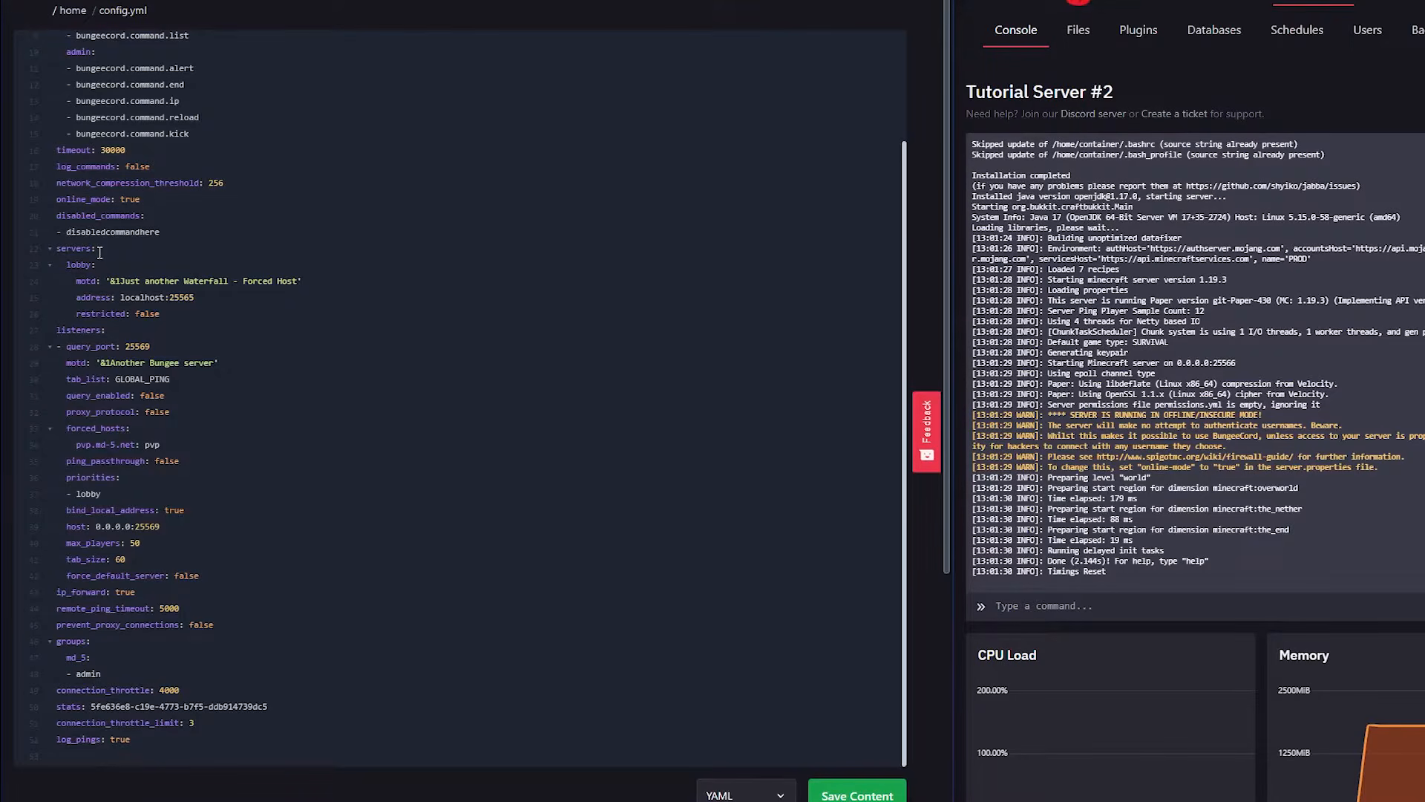
left_click(100, 252)
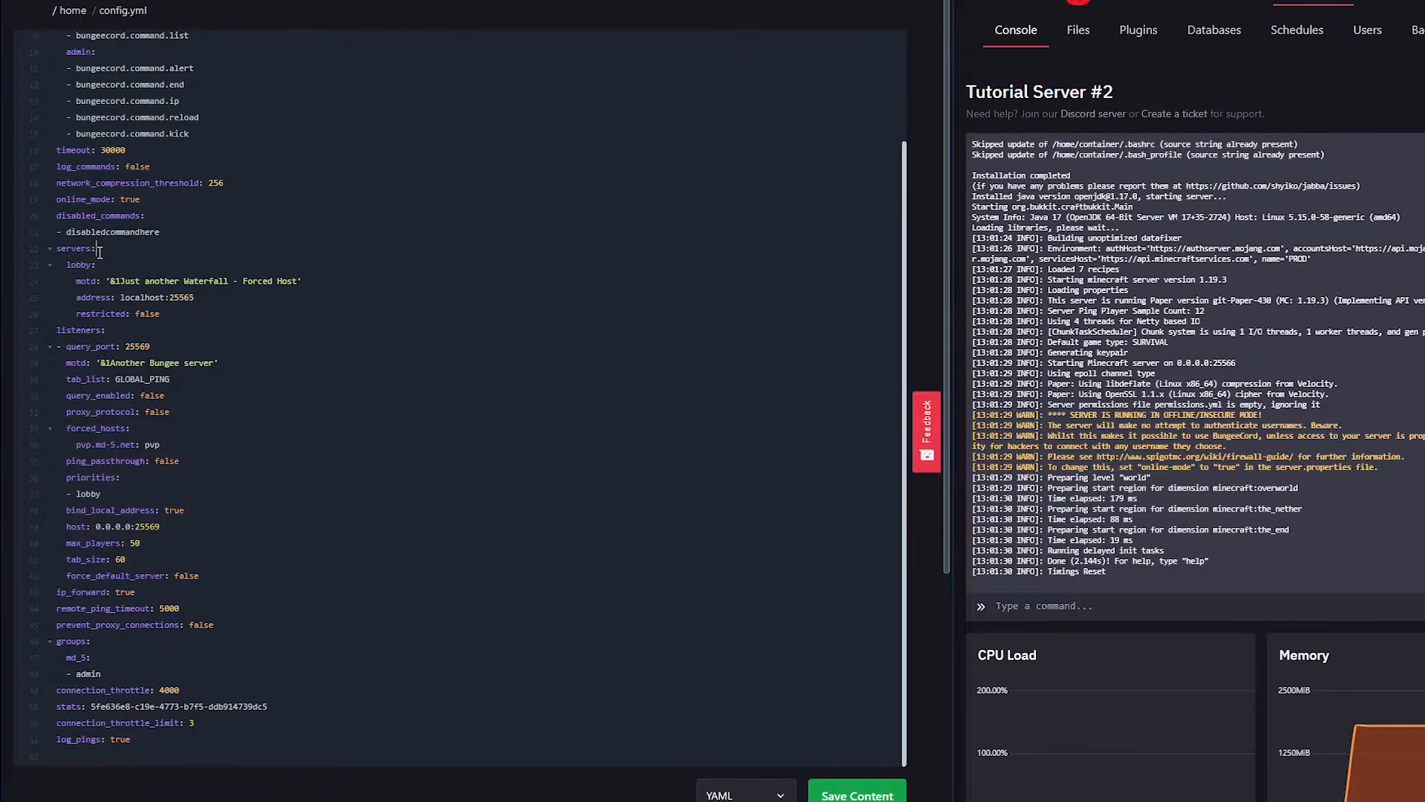
left_click_drag(56, 251, 95, 266)
left_click(106, 280)
left_click_drag(81, 315, 119, 298)
left_click(144, 312)
left_click(123, 298)
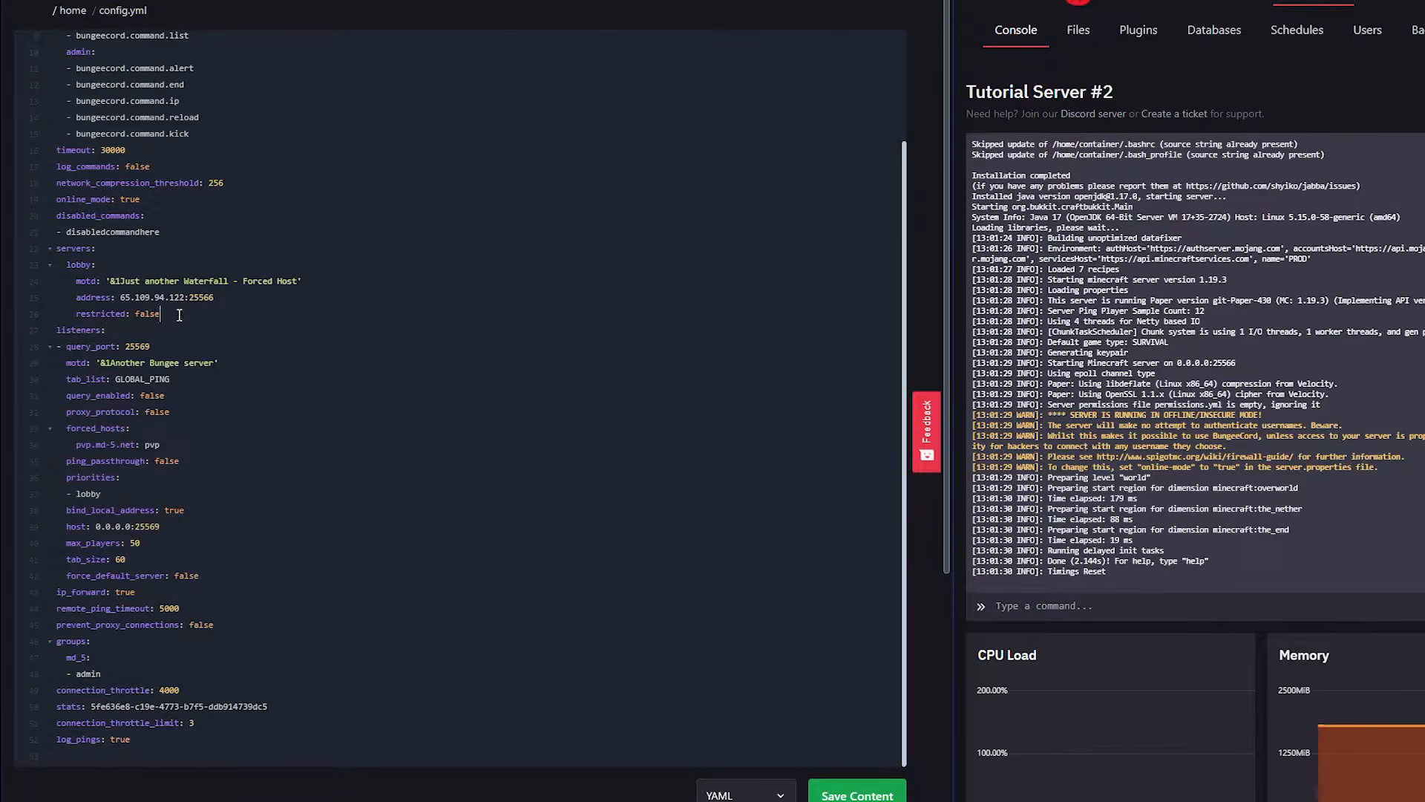
Duplicate the lobby entry directly below itself under servers and rename the copy skyblock.
left_click_drag(185, 315, 64, 272)
key("ctrl+c")
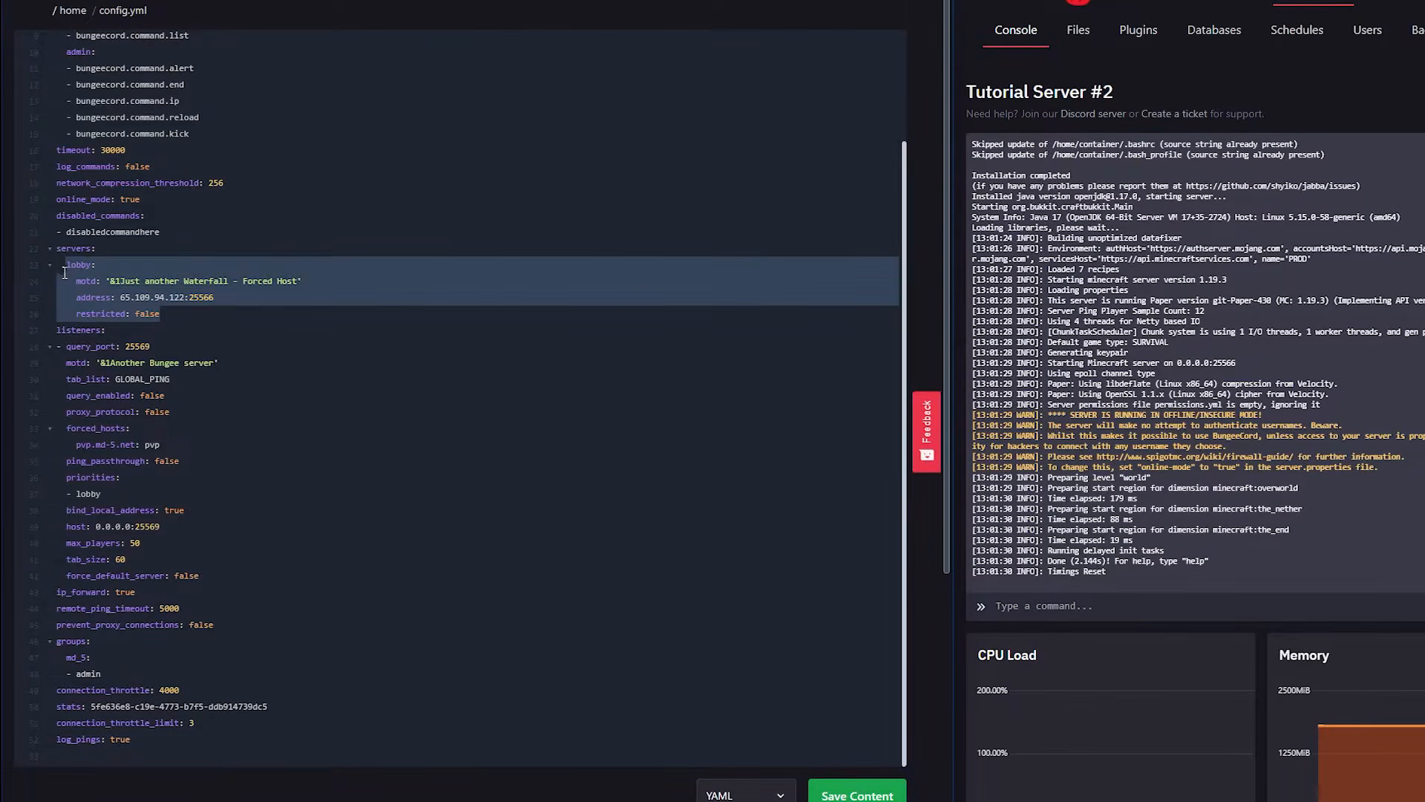
left_click(170, 314)
key("Return")
key("ctrl+v")
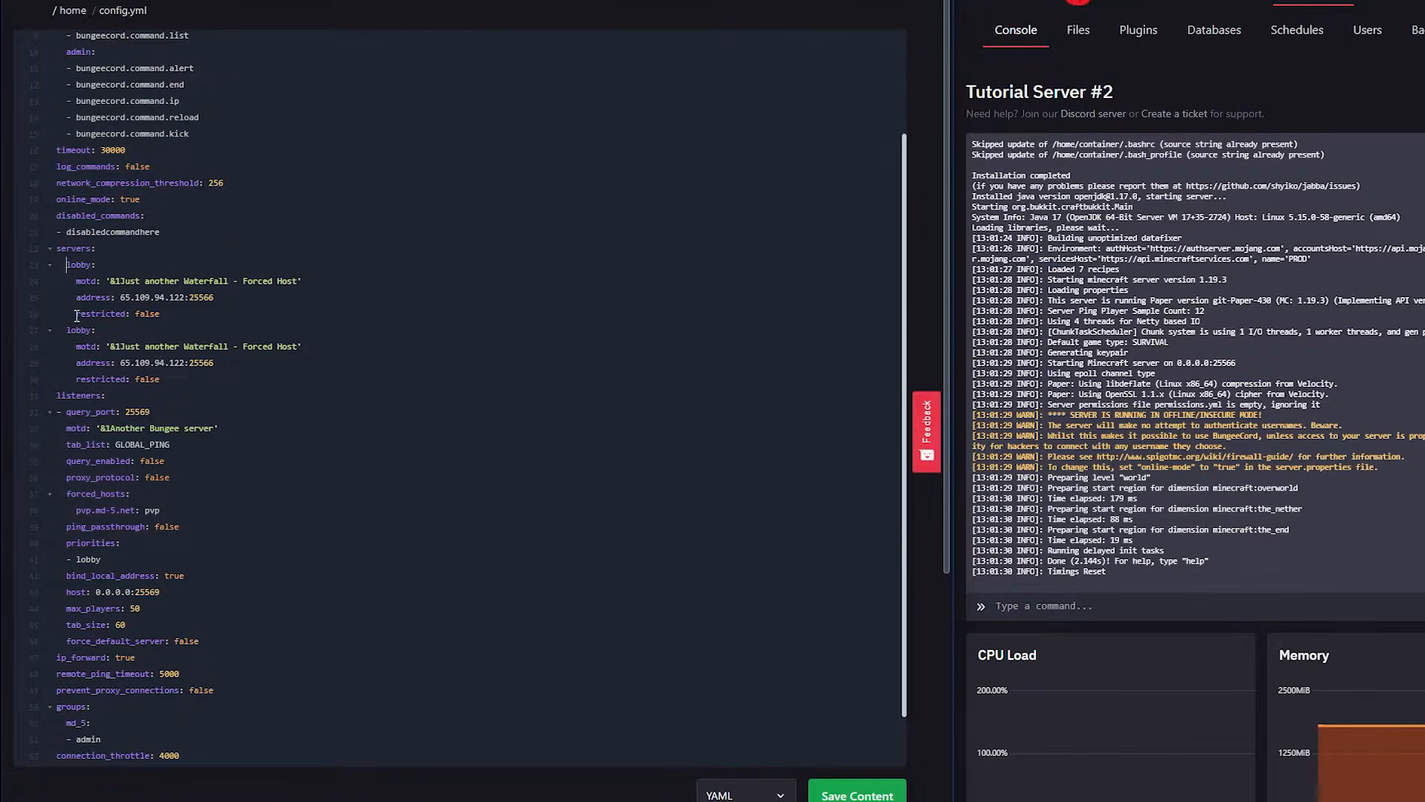
double_click(70, 328)
left_click(107, 381)
left_click_drag(90, 329, 74, 330)
type("sk")
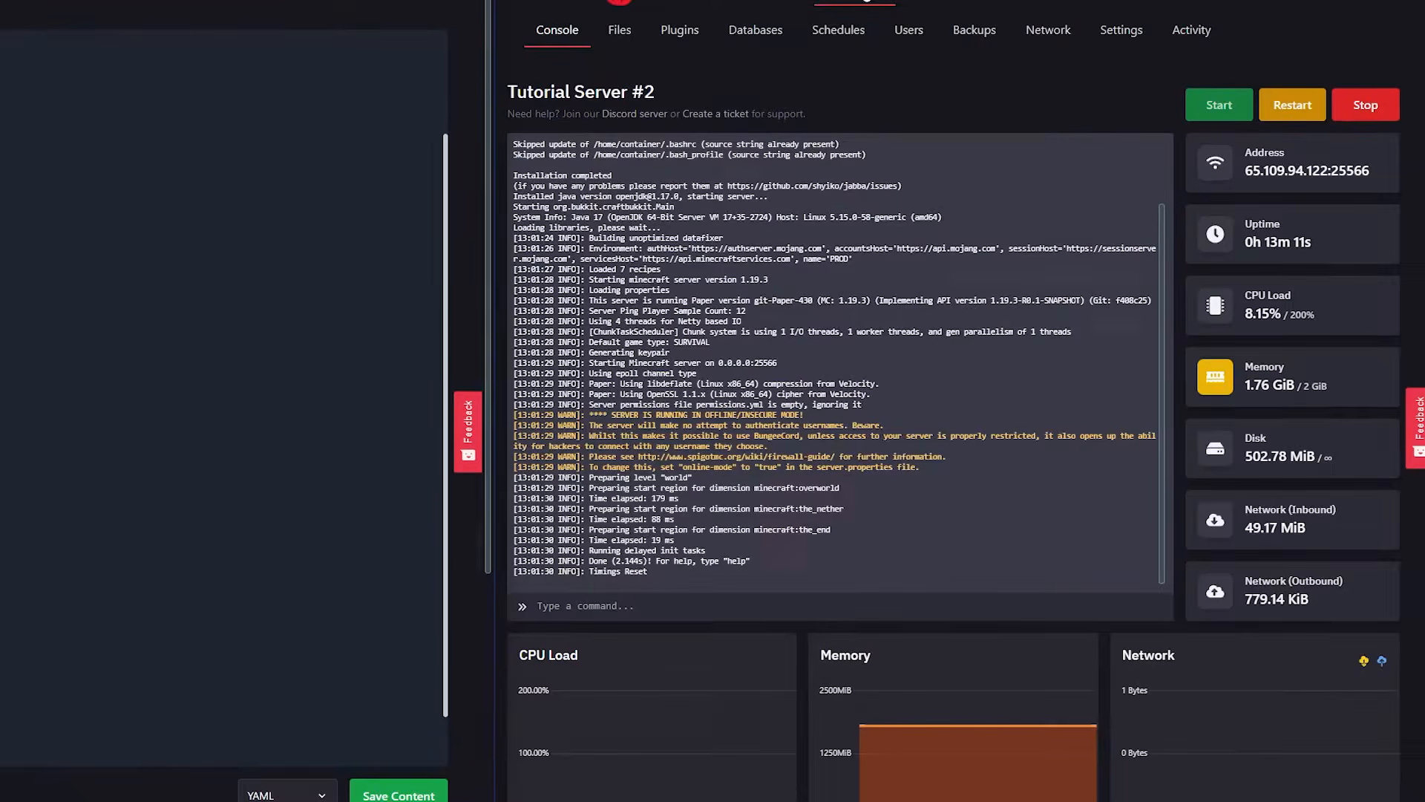
Set the skyblock entry's address to that of Tutorial Server #3, 65.109.94.122:25567.
left_click(1289, 3)
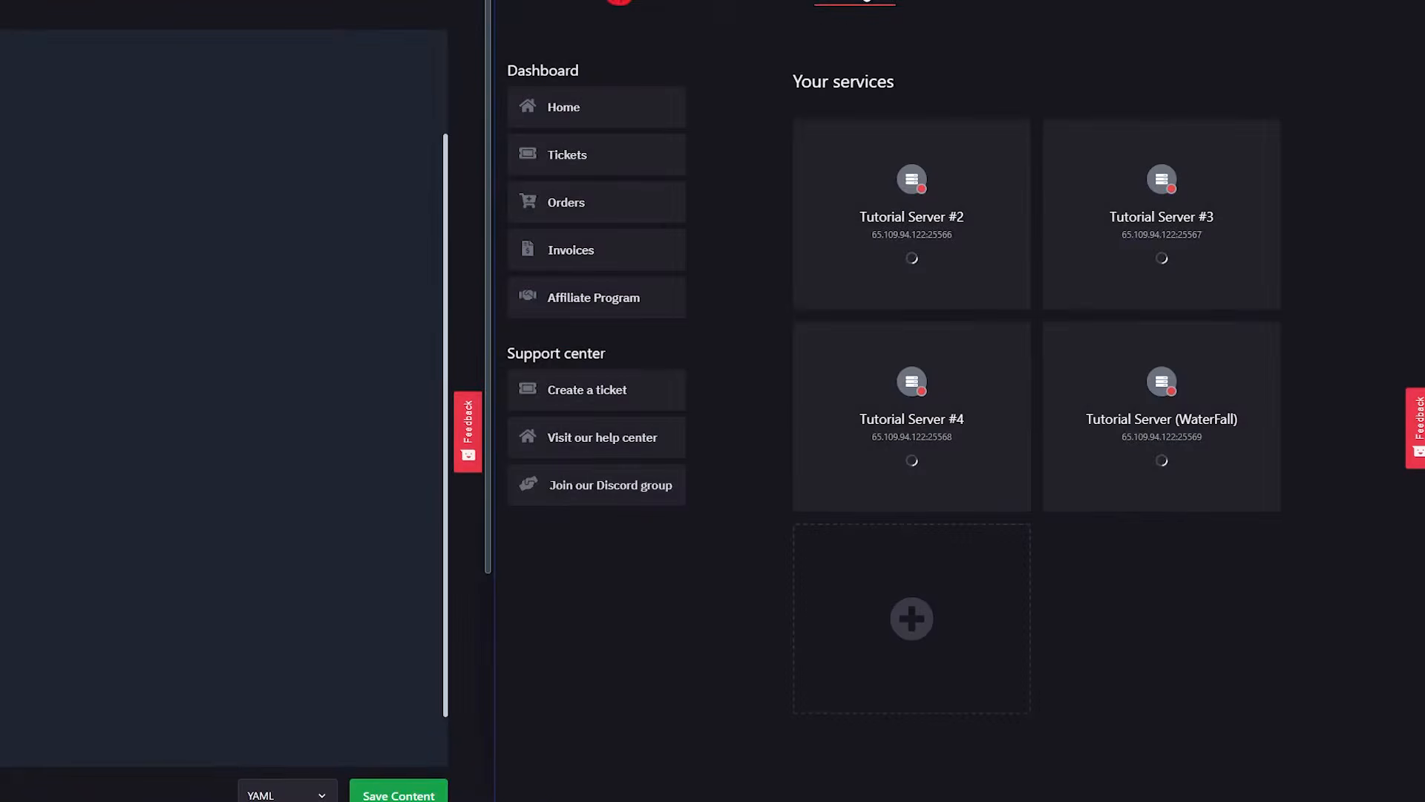
left_click(1200, 221)
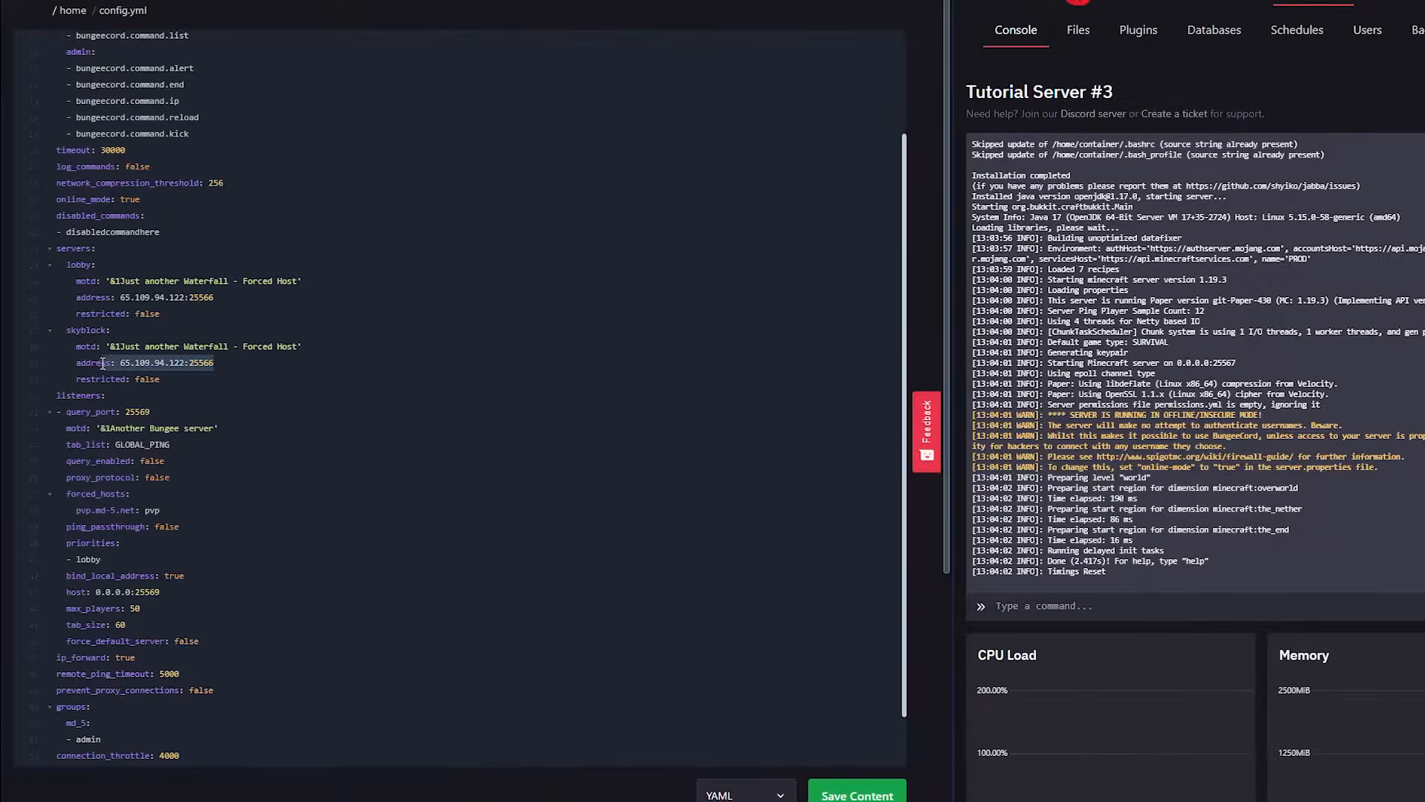
type("65.109.94.122:25567")
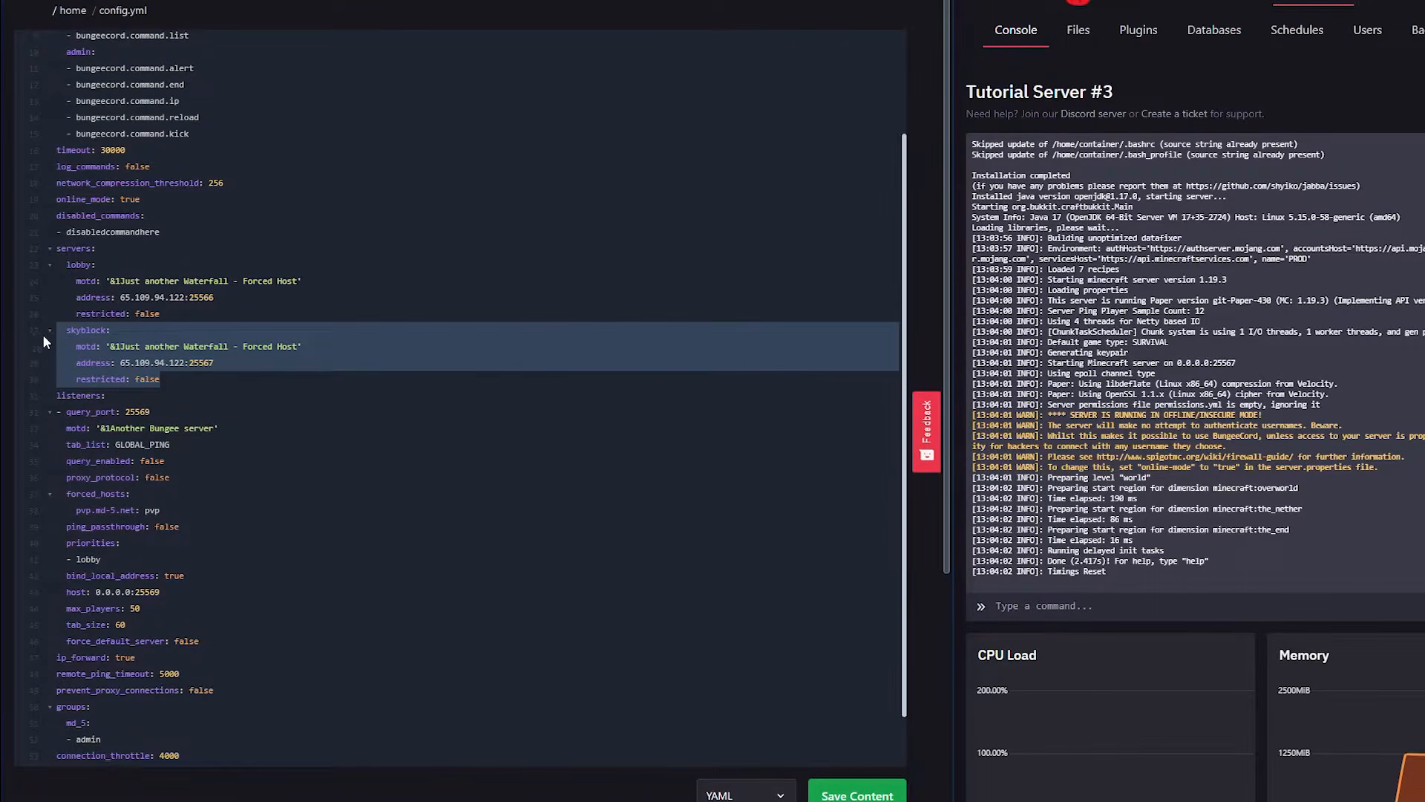
Duplicate the skyblock entry below itself, align its indentation and rename the copy minigames.
left_click(178, 378)
key("Return")
type("skyblock:     motd: '&1Just another Waterfall - Forced Host'     address: 65.109.94.122:25567     restricted: false")
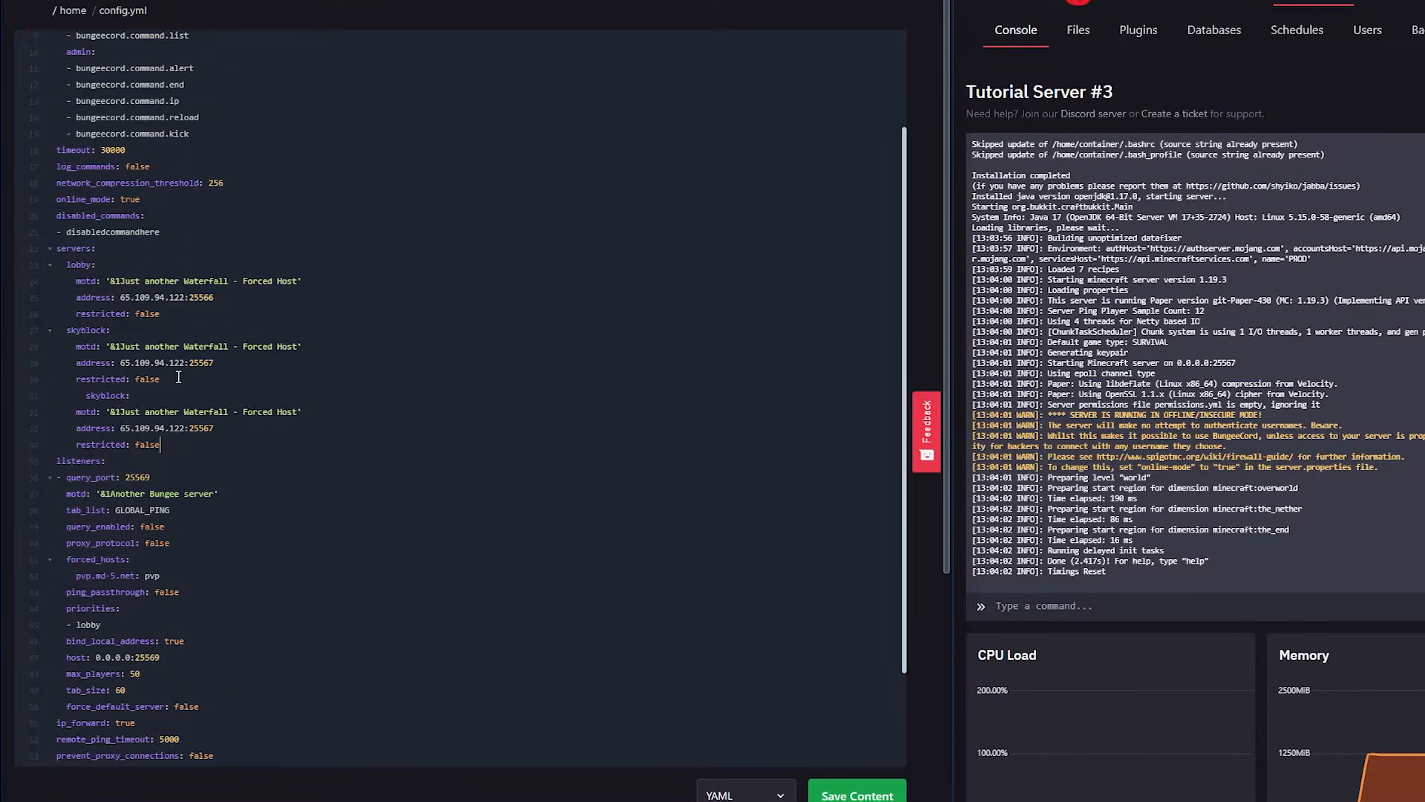
key("BackSpace")
key("BackSpace")
key("BackSpace")
key("BackSpace")
left_click_drag(105, 396, 63, 397)
type("min")
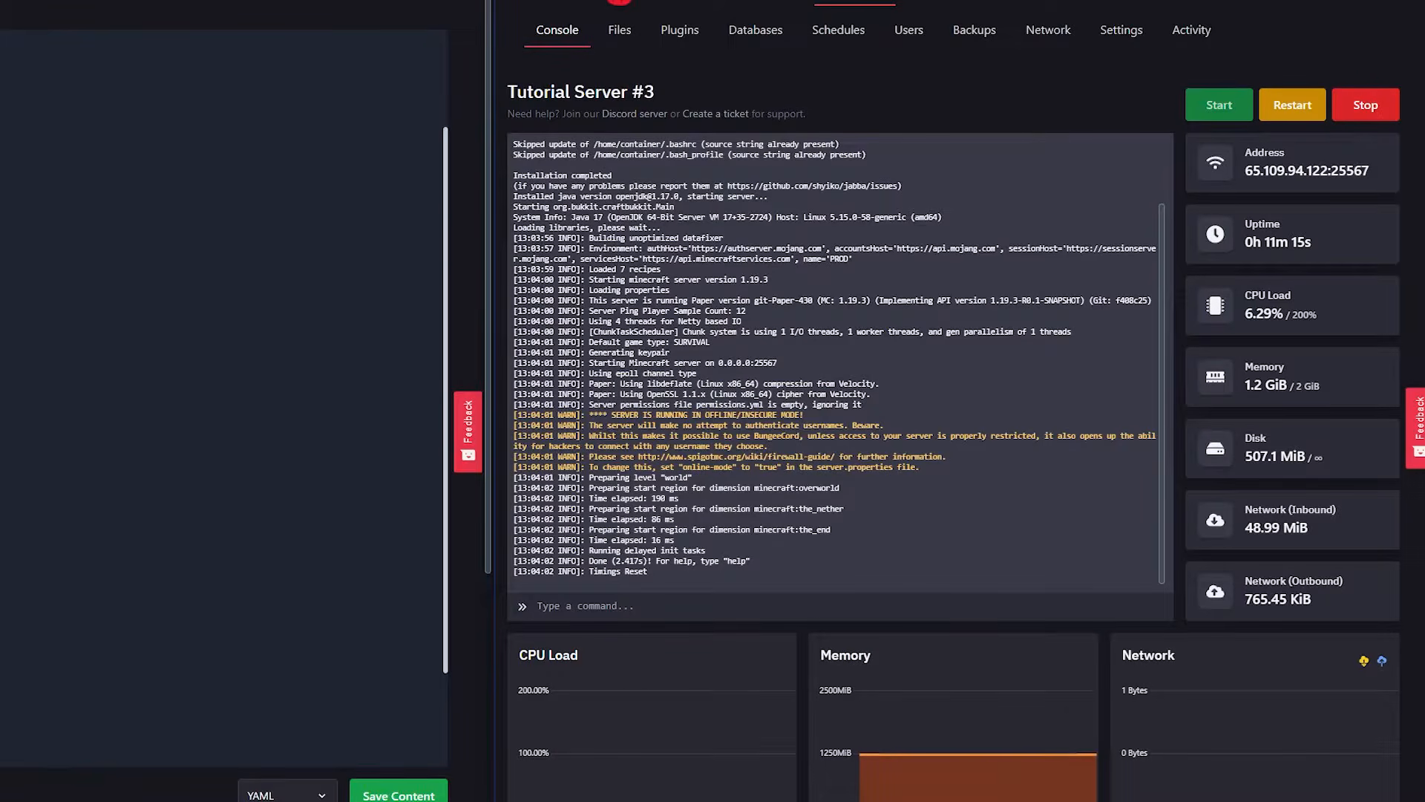
Set the minigames entry's address to that of Tutorial Server #4, 65.109.94.122:25568, and save config.yml.
left_click(619, 2)
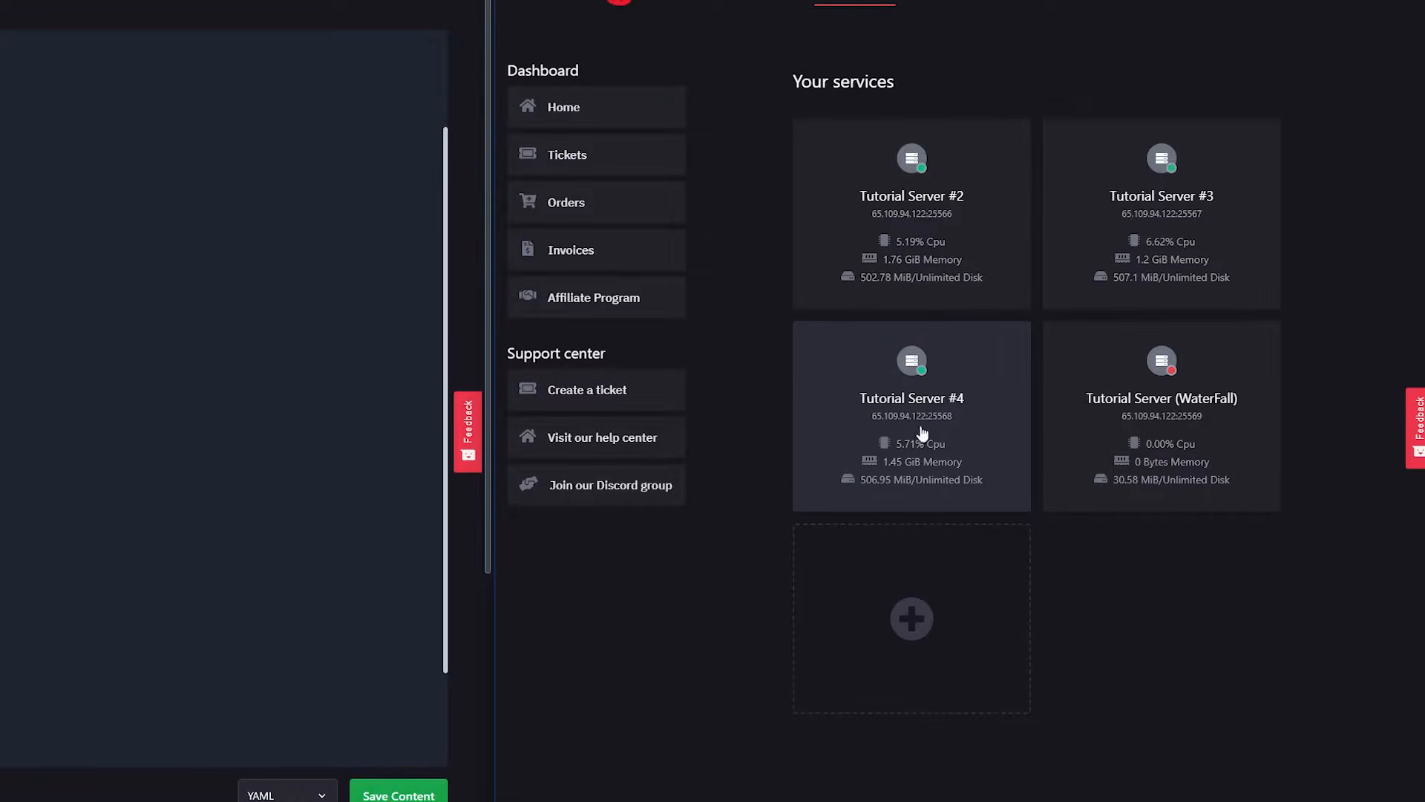
left_click(953, 401)
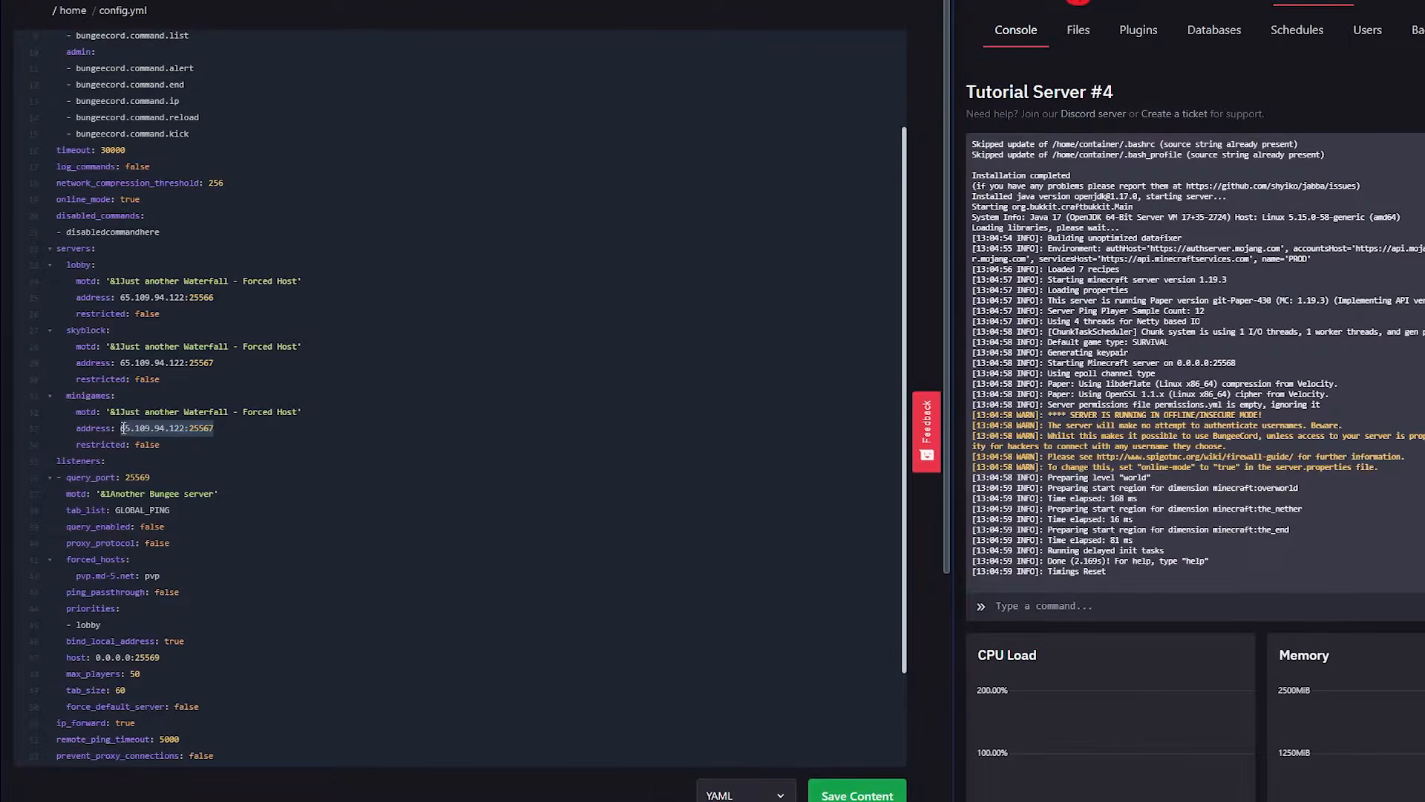
type("65.109.94.122:25568")
scroll(286, 450, "up", 3)
left_click_drag(160, 581, 29, 384)
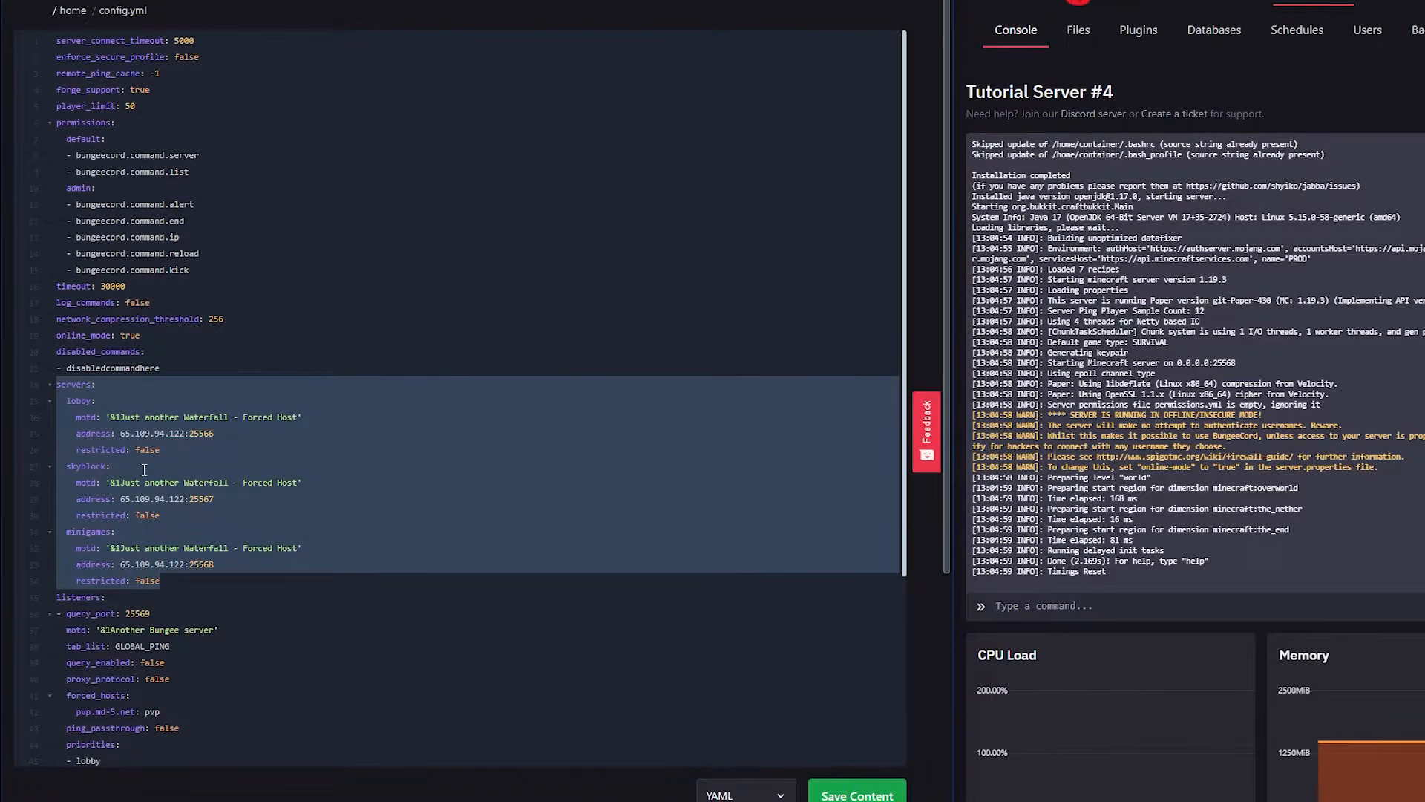
left_click(228, 556)
left_click(858, 795)
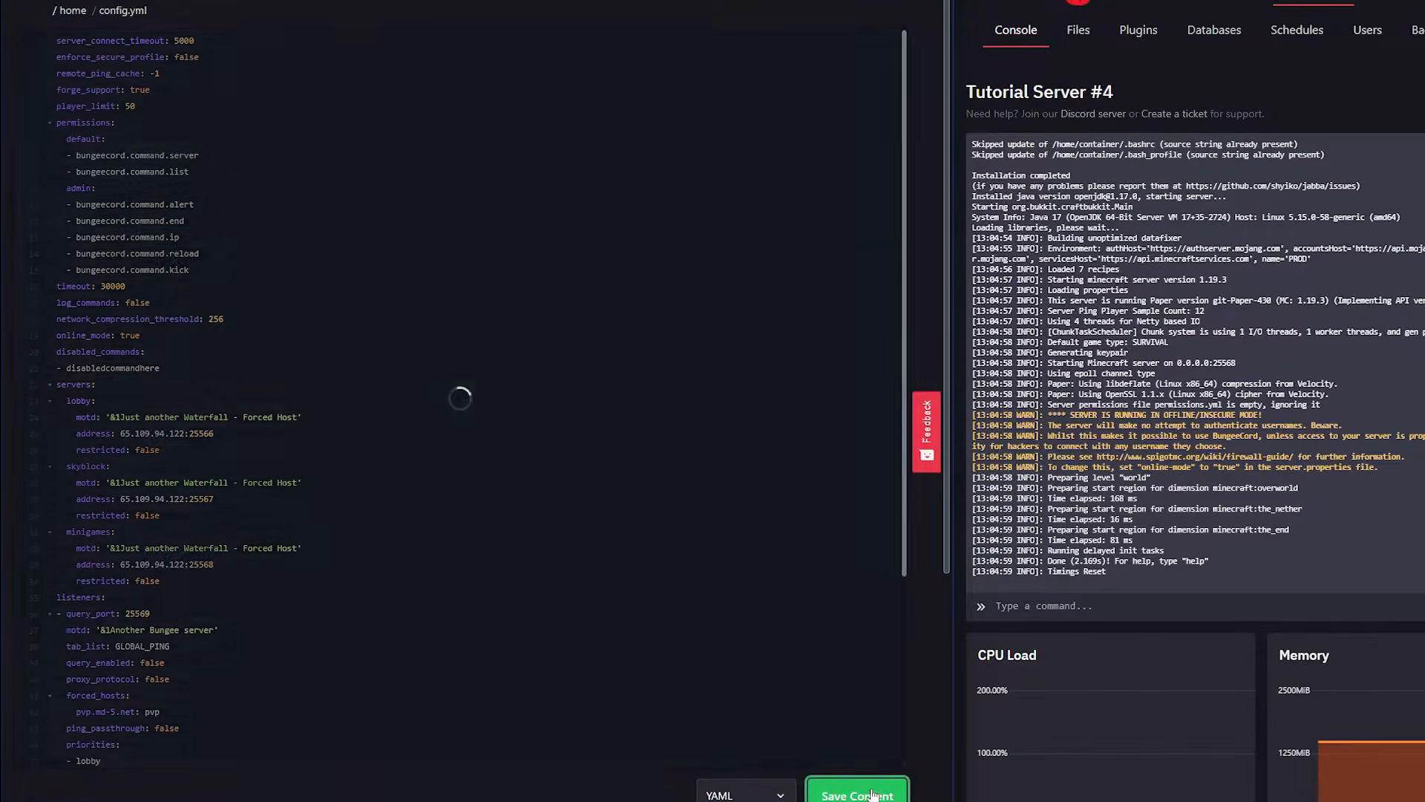
Return to the Waterfall proxy's console and start the proxy server.
scroll(71, 44, "up", 1)
left_click(65, 33)
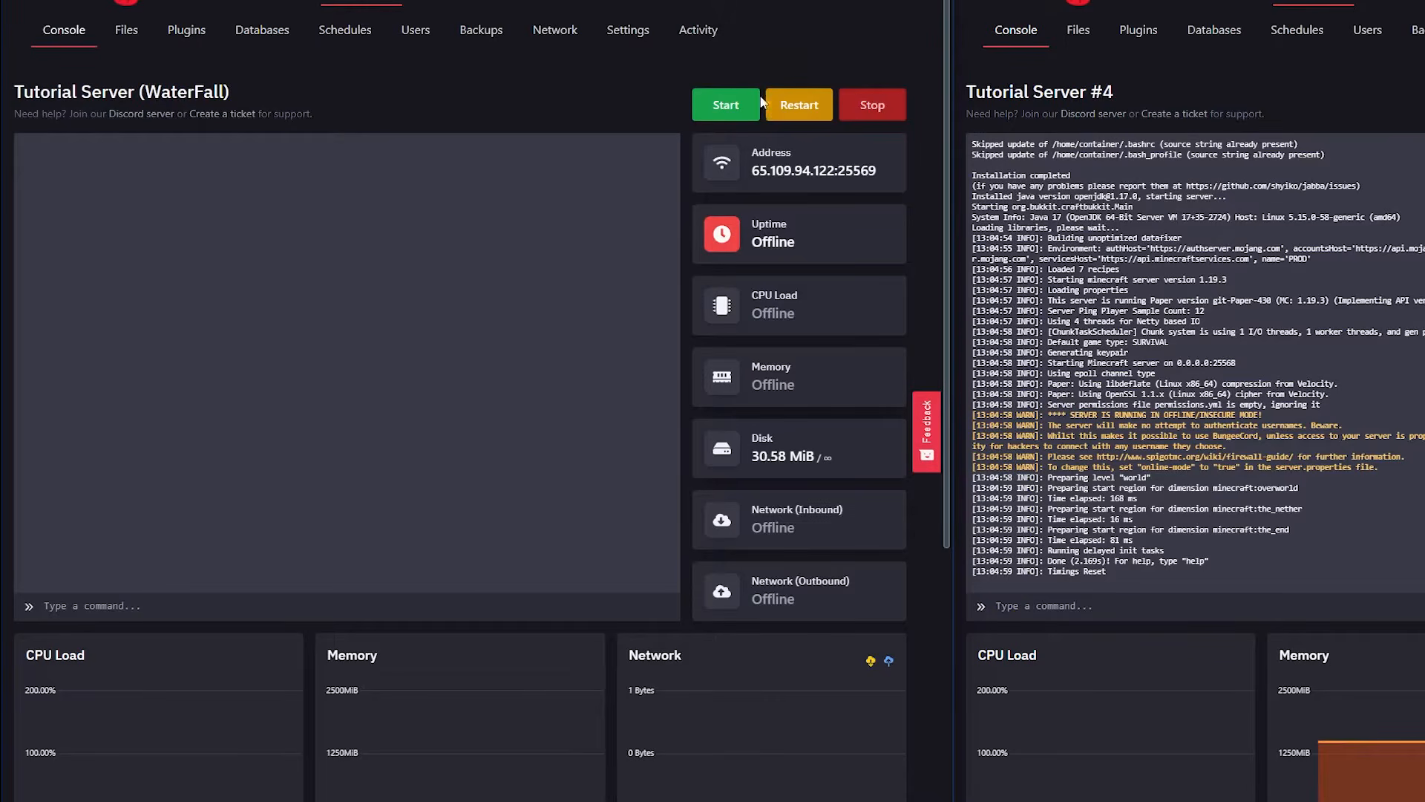
left_click(725, 108)
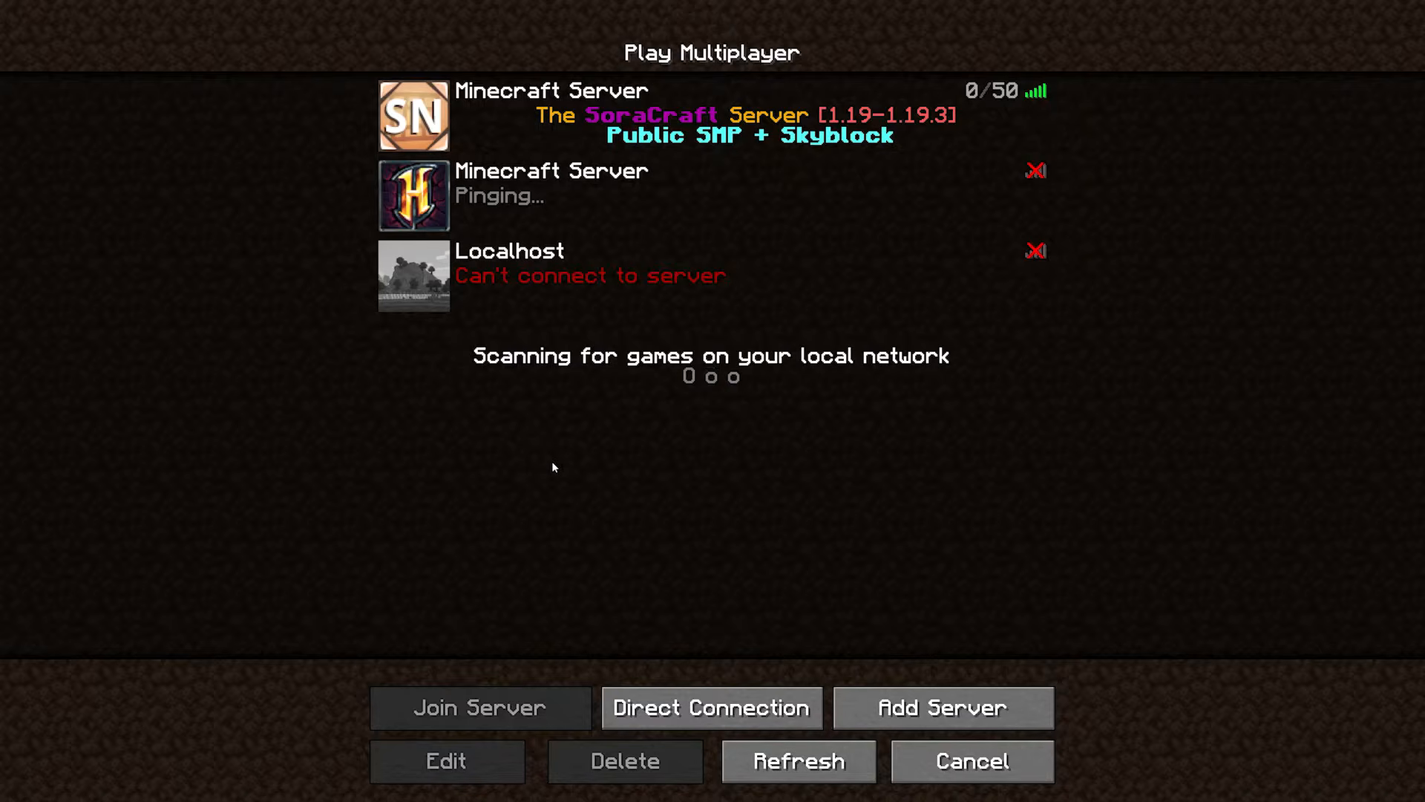
Switch to Minecraft, add a multiplayer server with the Waterfall proxy's address 65.109.94.122:25569 and join it.
left_click(965, 711)
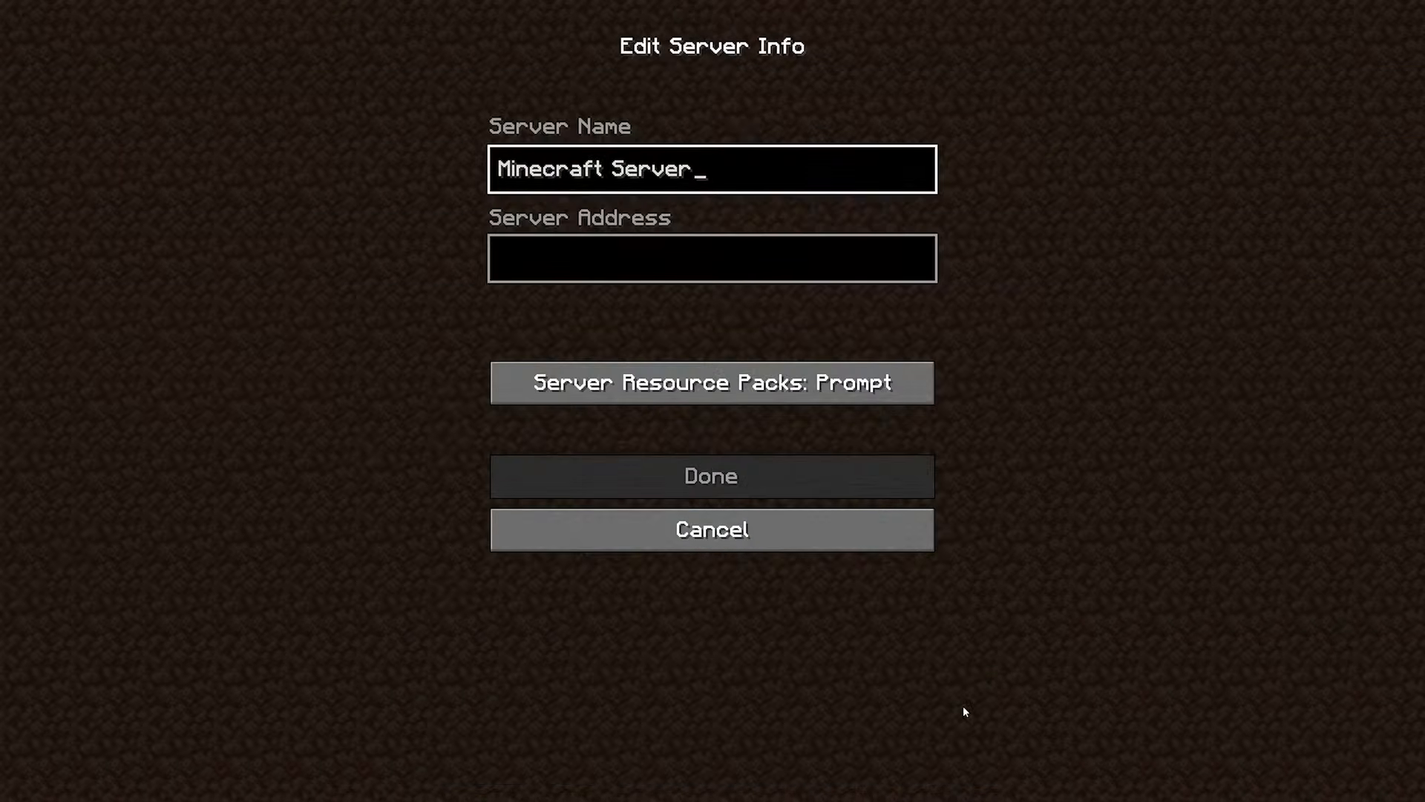
left_click(545, 249)
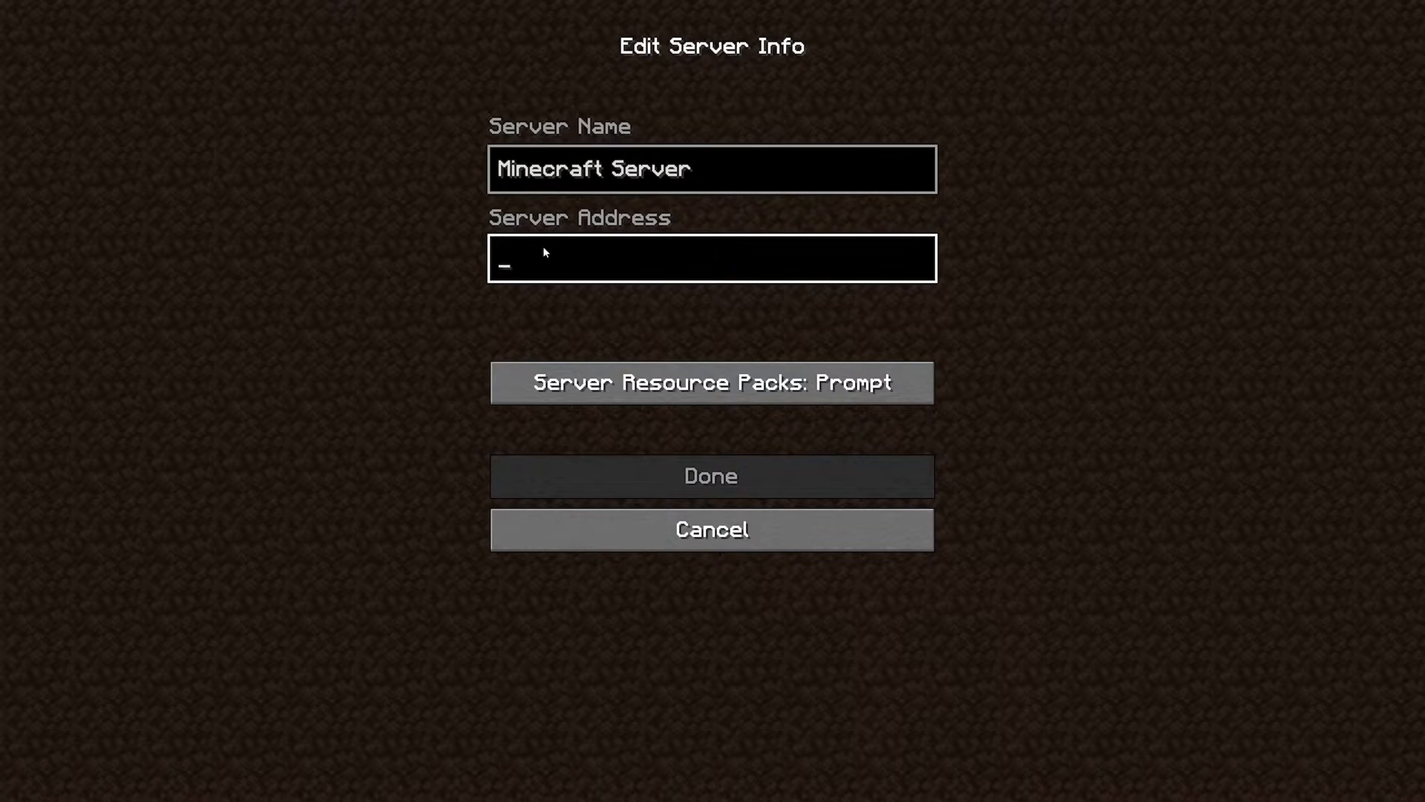
type("65.109.94.122:25569")
left_click(613, 469)
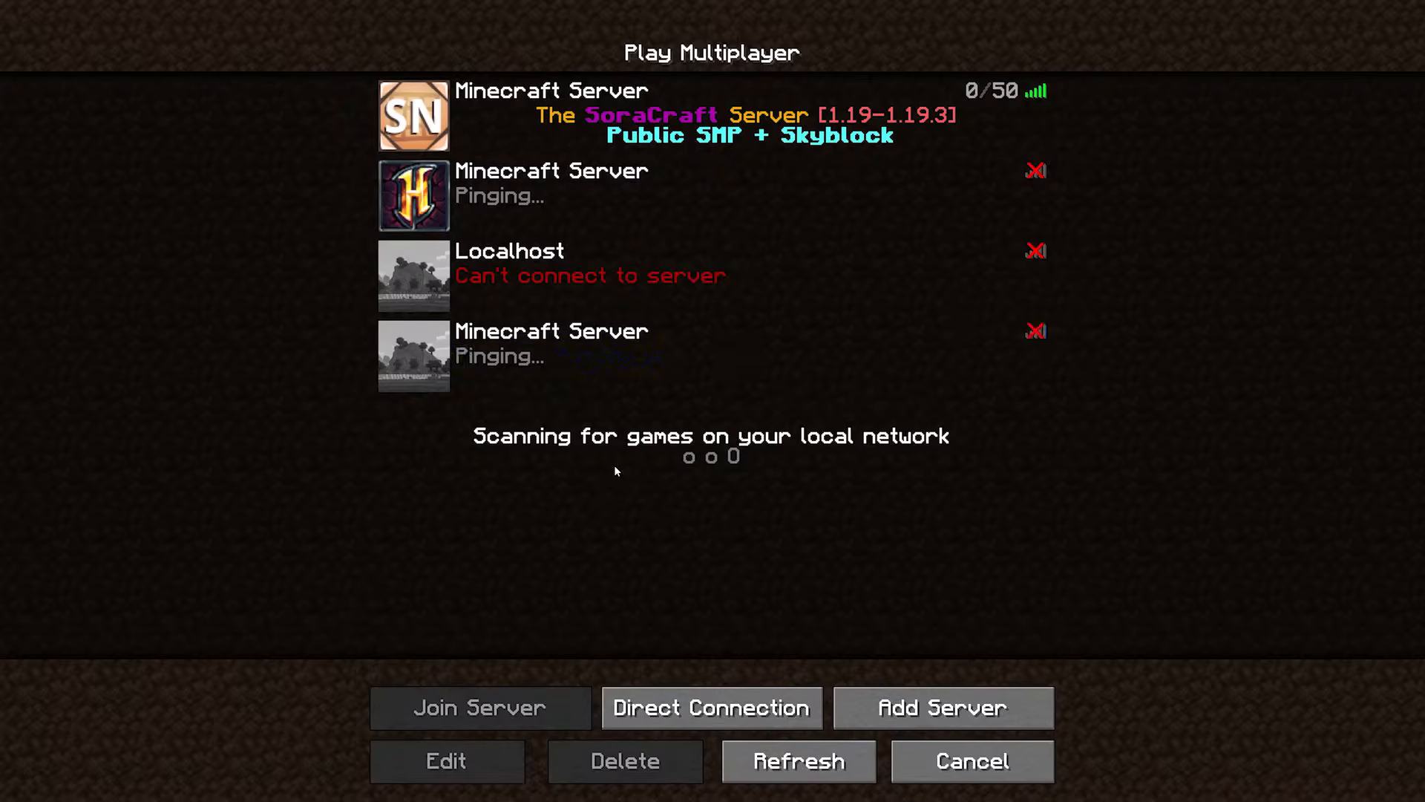
double_click(767, 356)
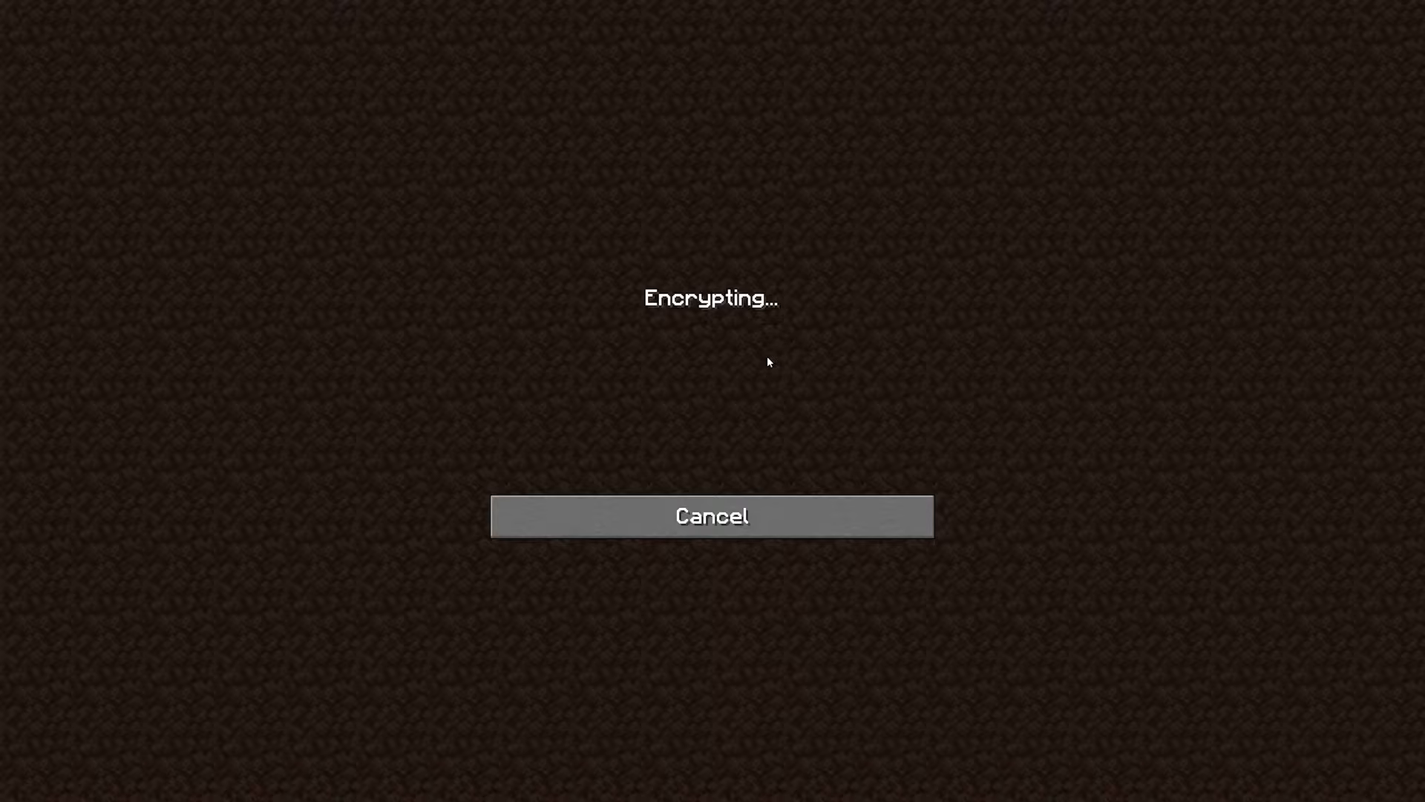
Walk around the lobby server's world to examine its shore and forest.
key("w")
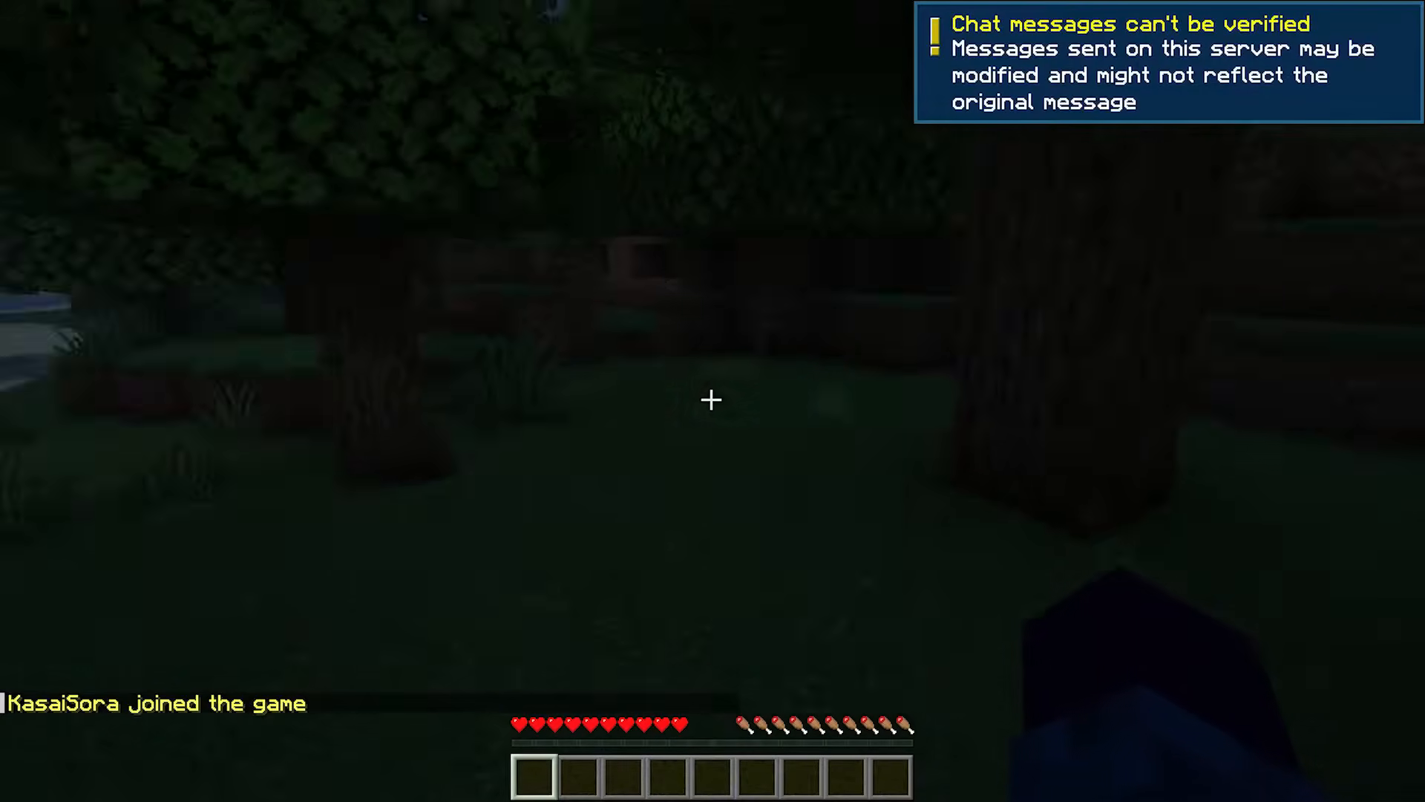
key("w")
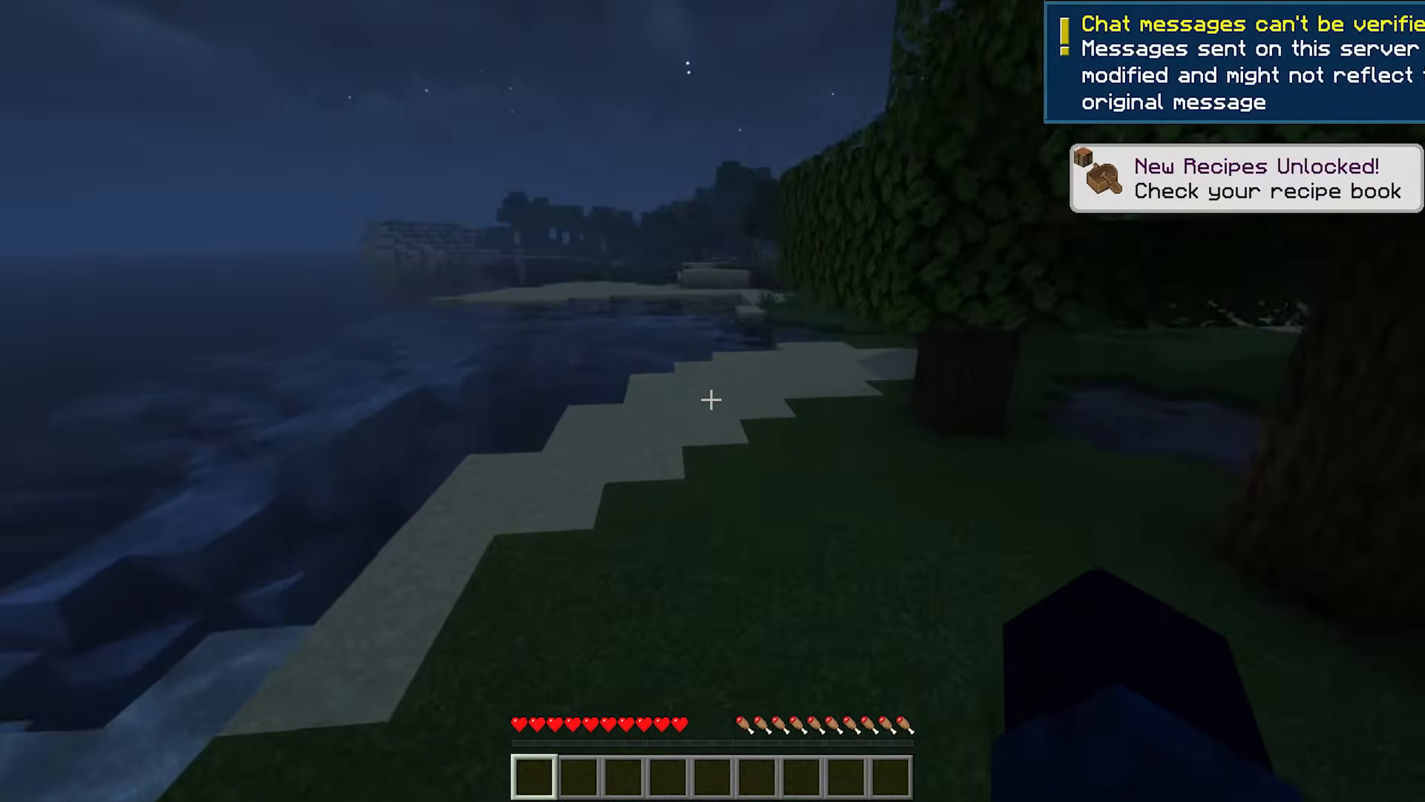
key("w")
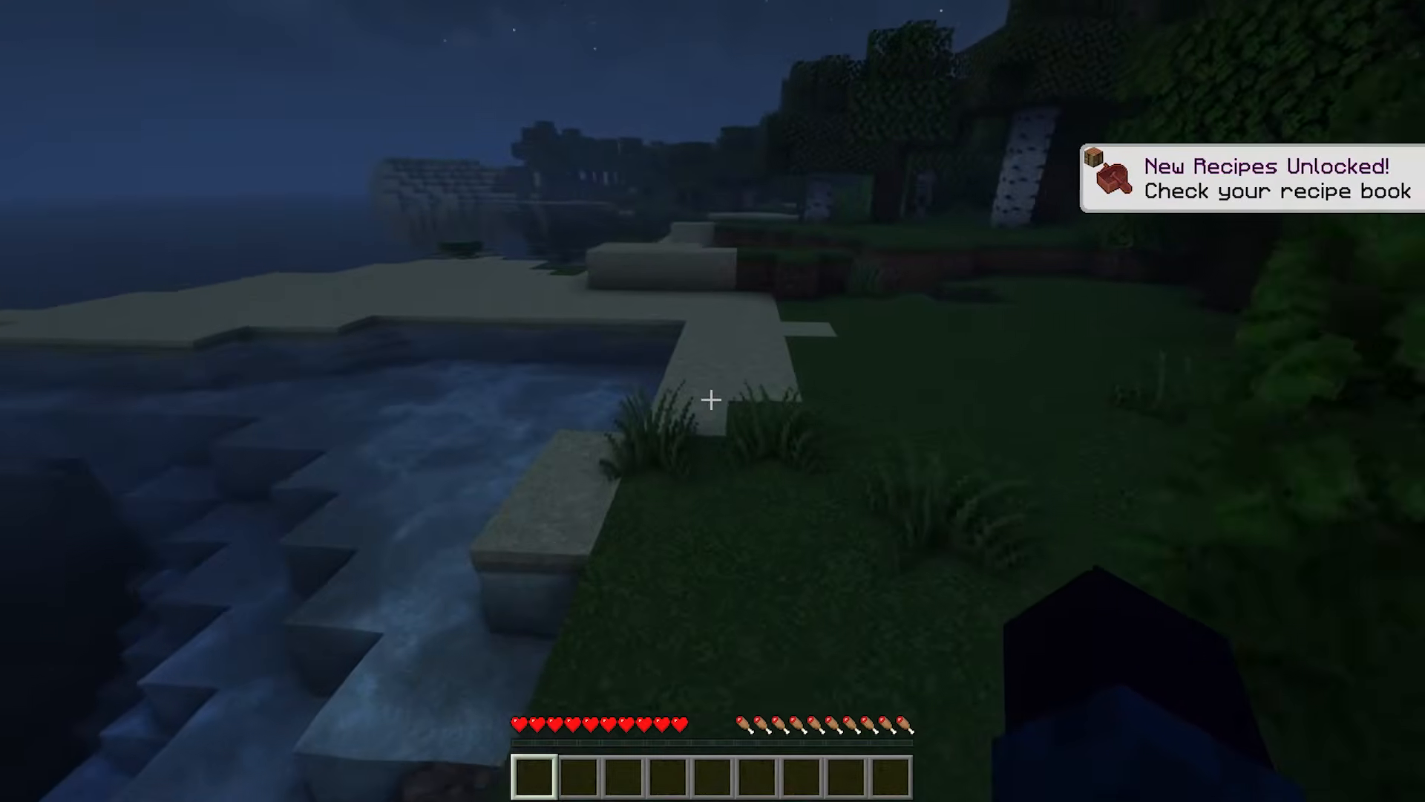
key("w")
left_click(711, 400)
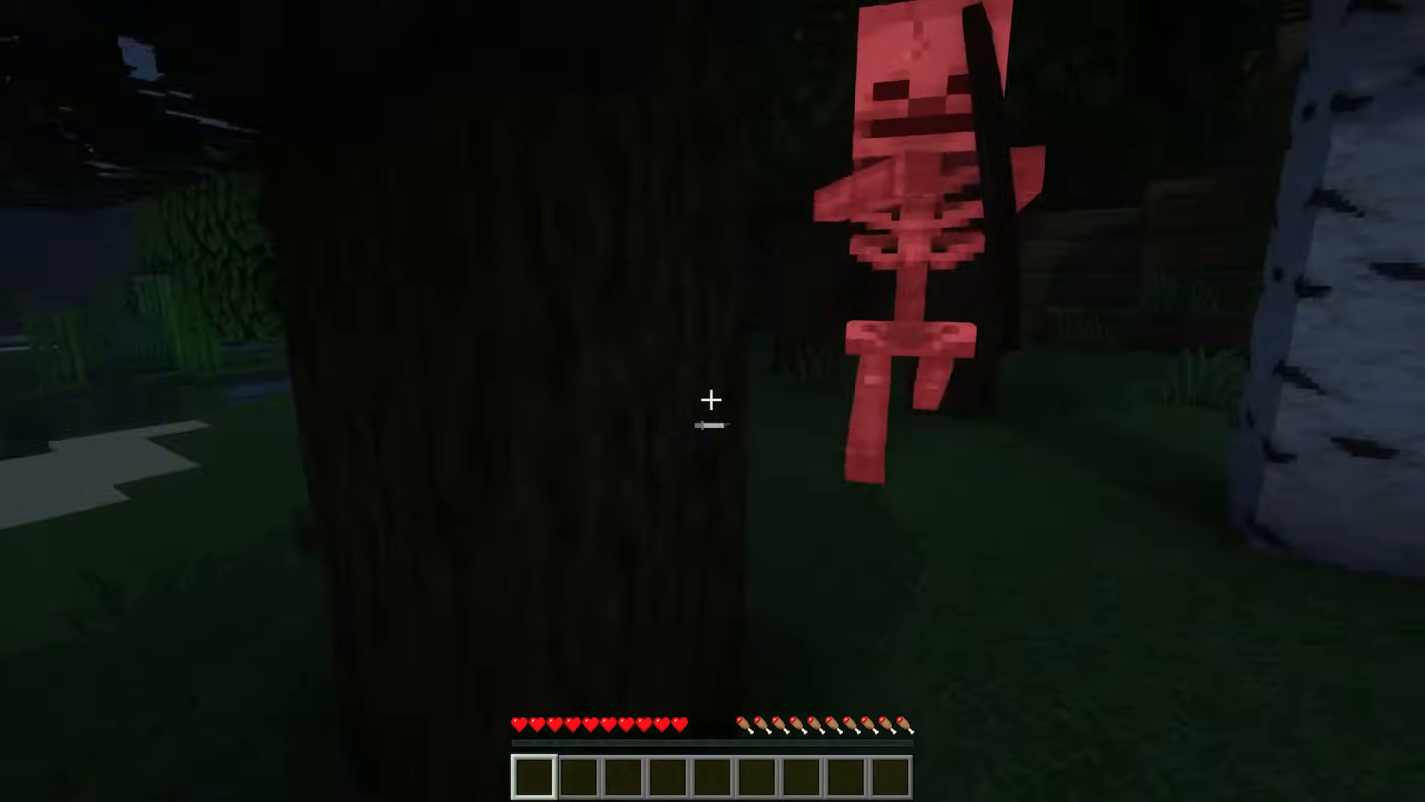
key("w")
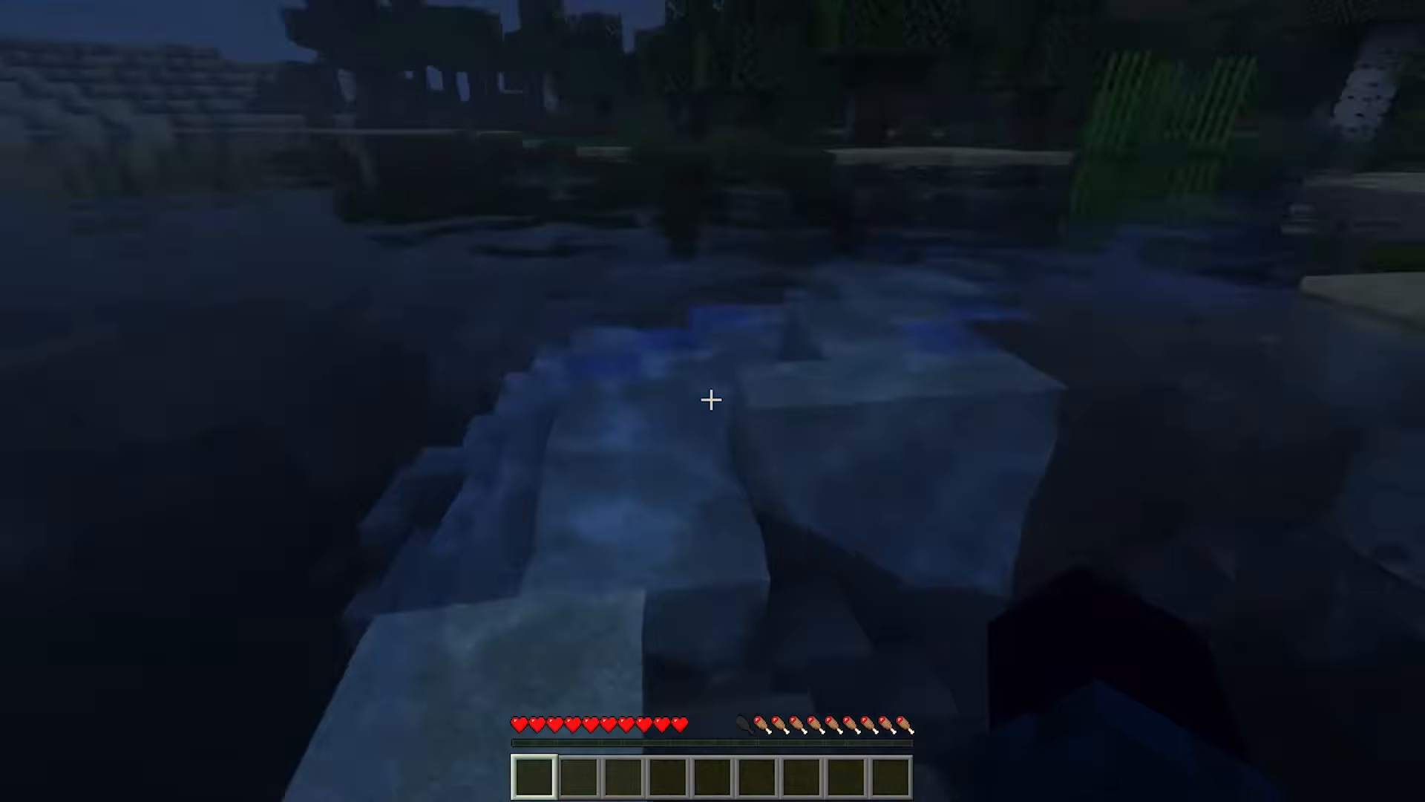
key("w")
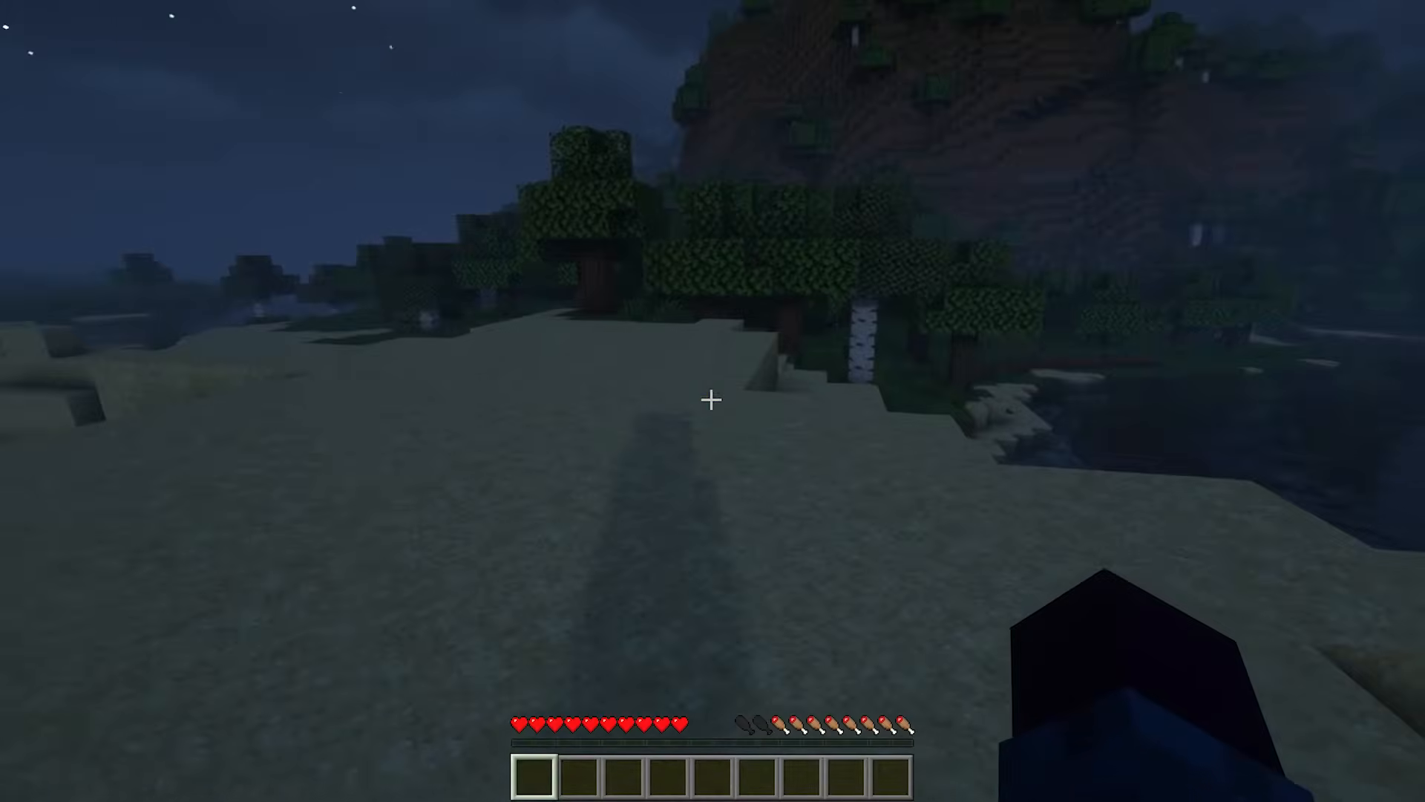
key("w")
key("w")
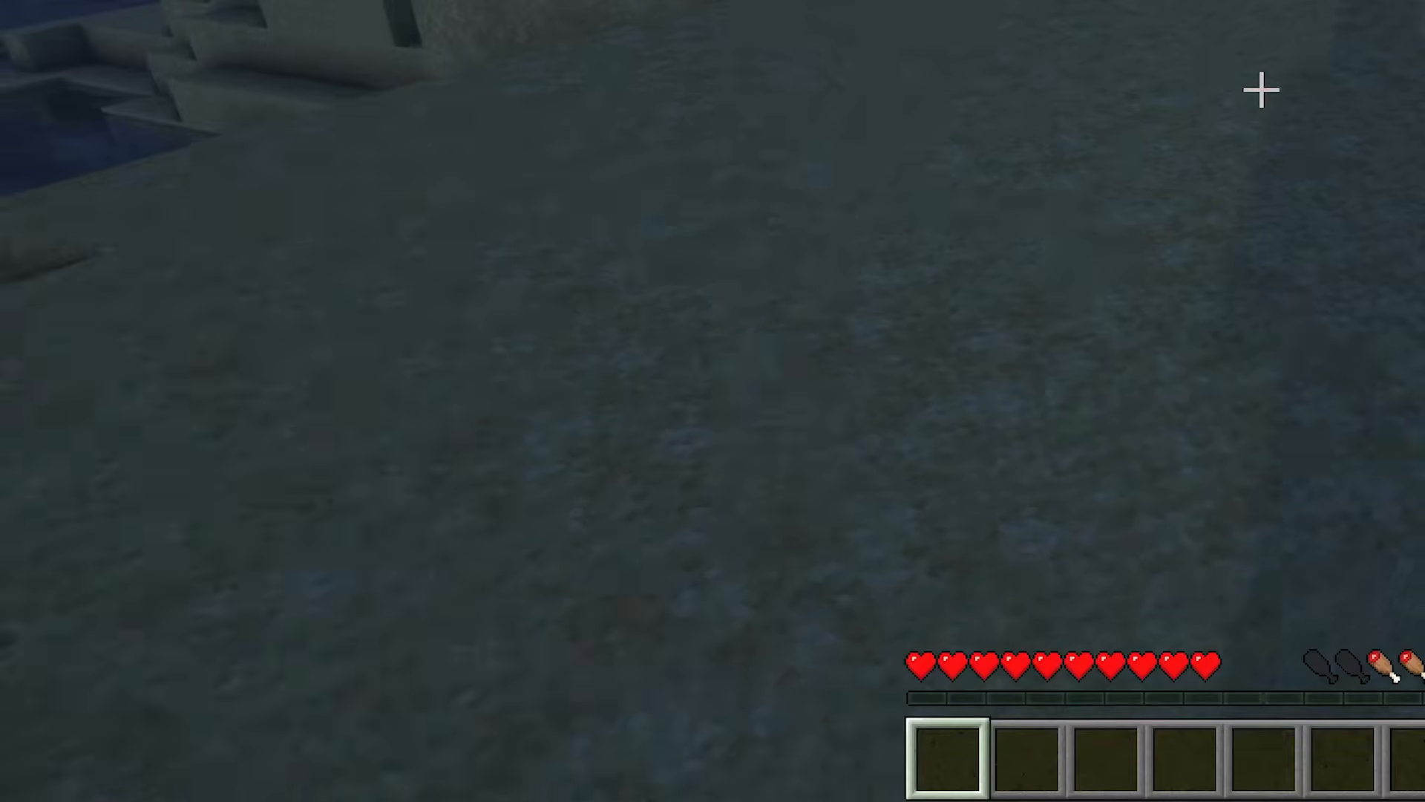
List the network's servers with the /server command and connect to minigames from that list.
type("/server")
key("Tab")
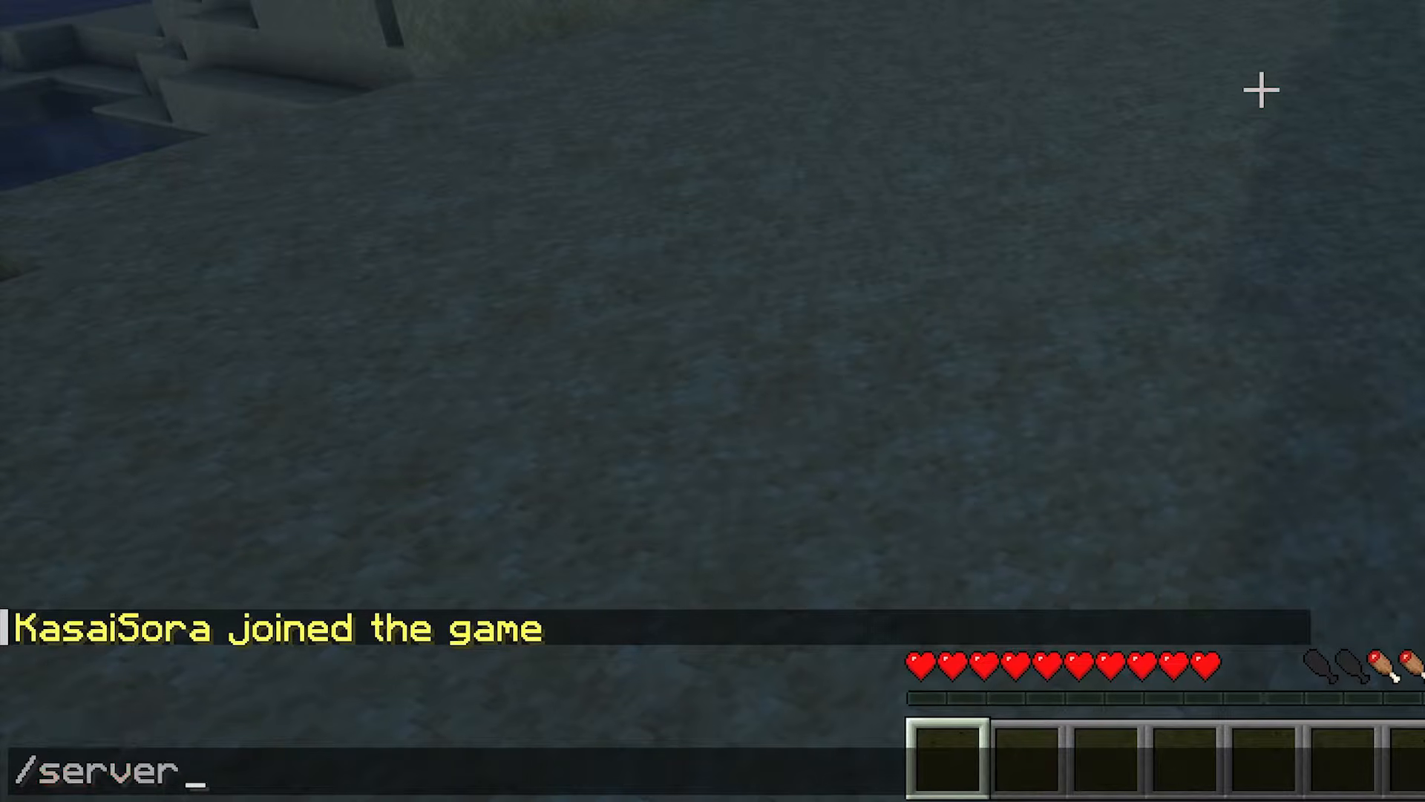
key("Return")
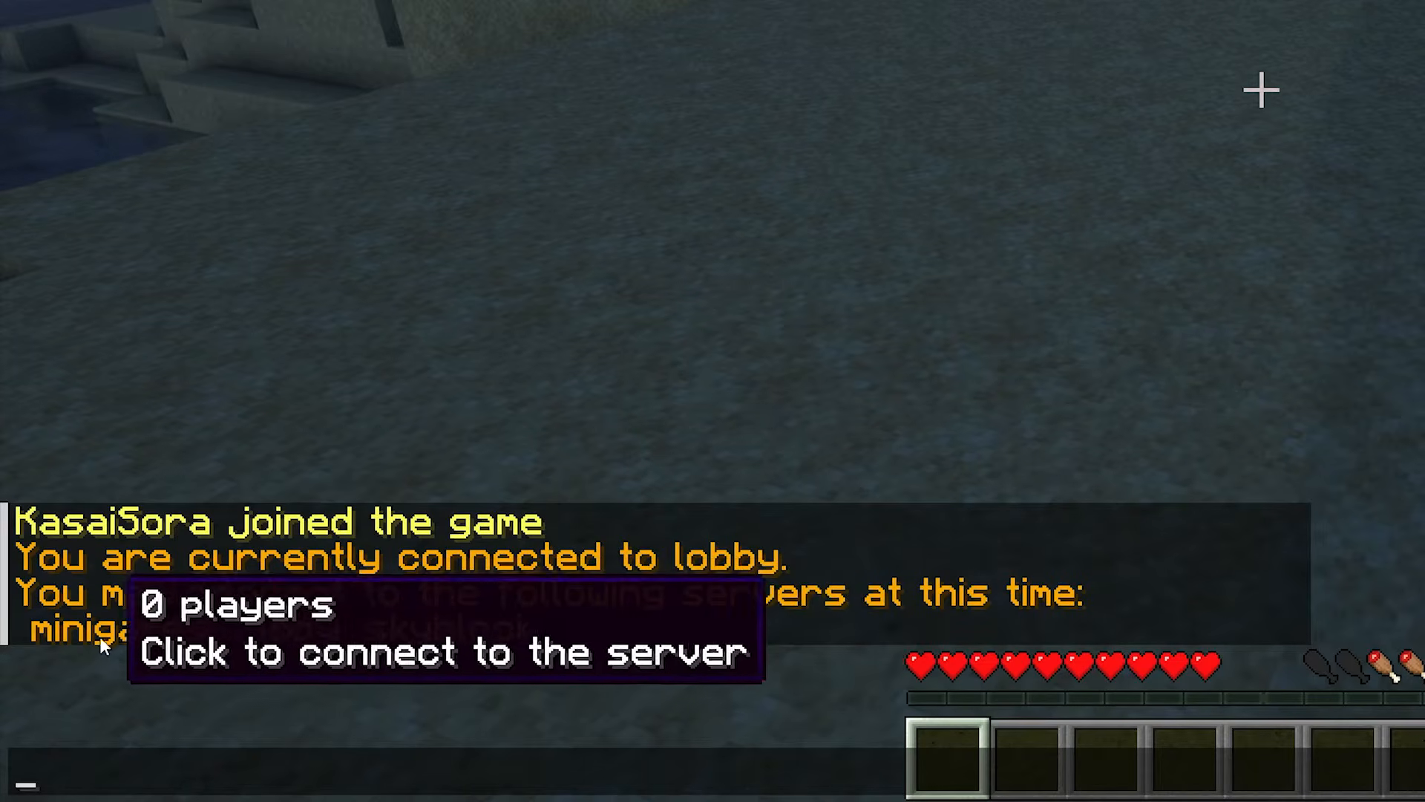
left_click(153, 630)
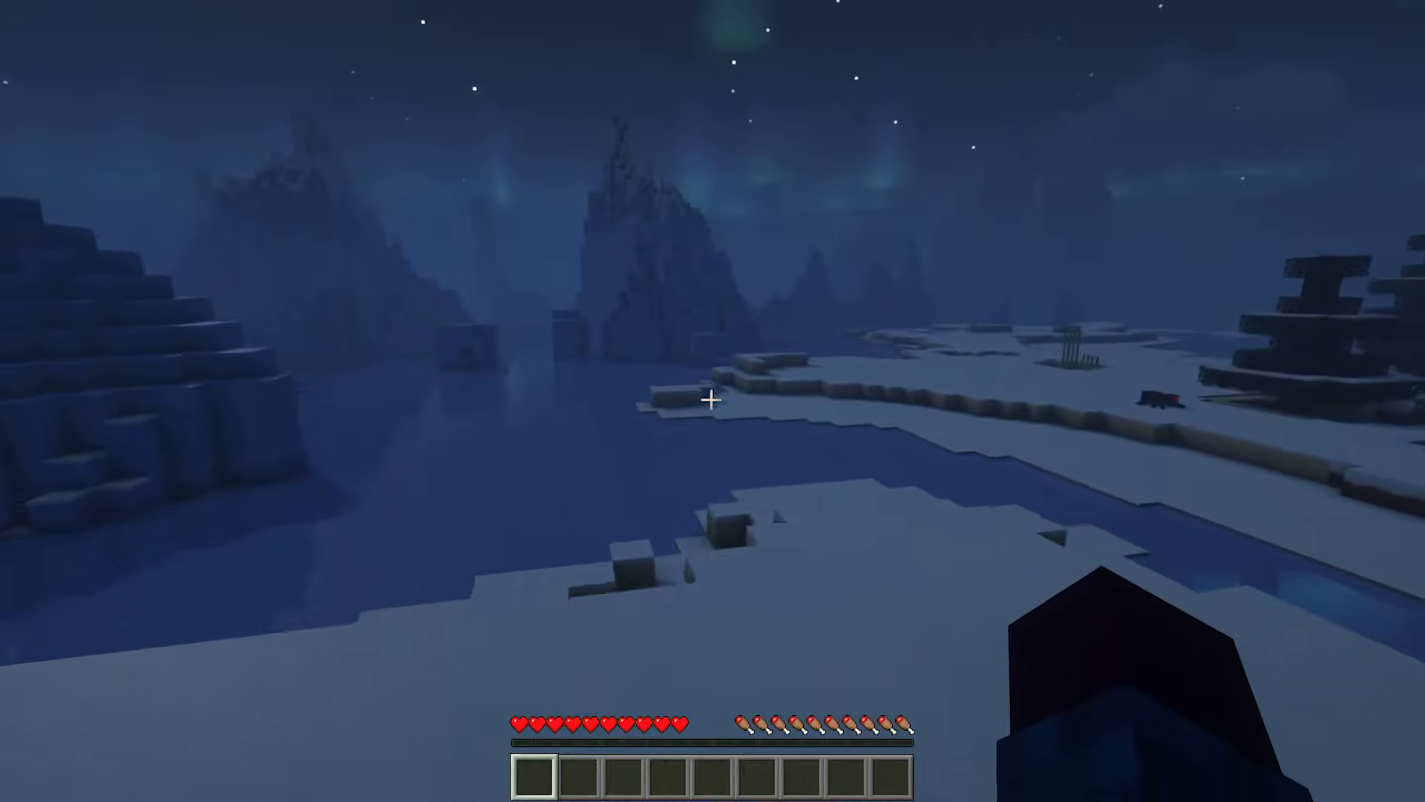
Move to the skyblock server with the command /server skyblock.
key("slash")
type("server ")
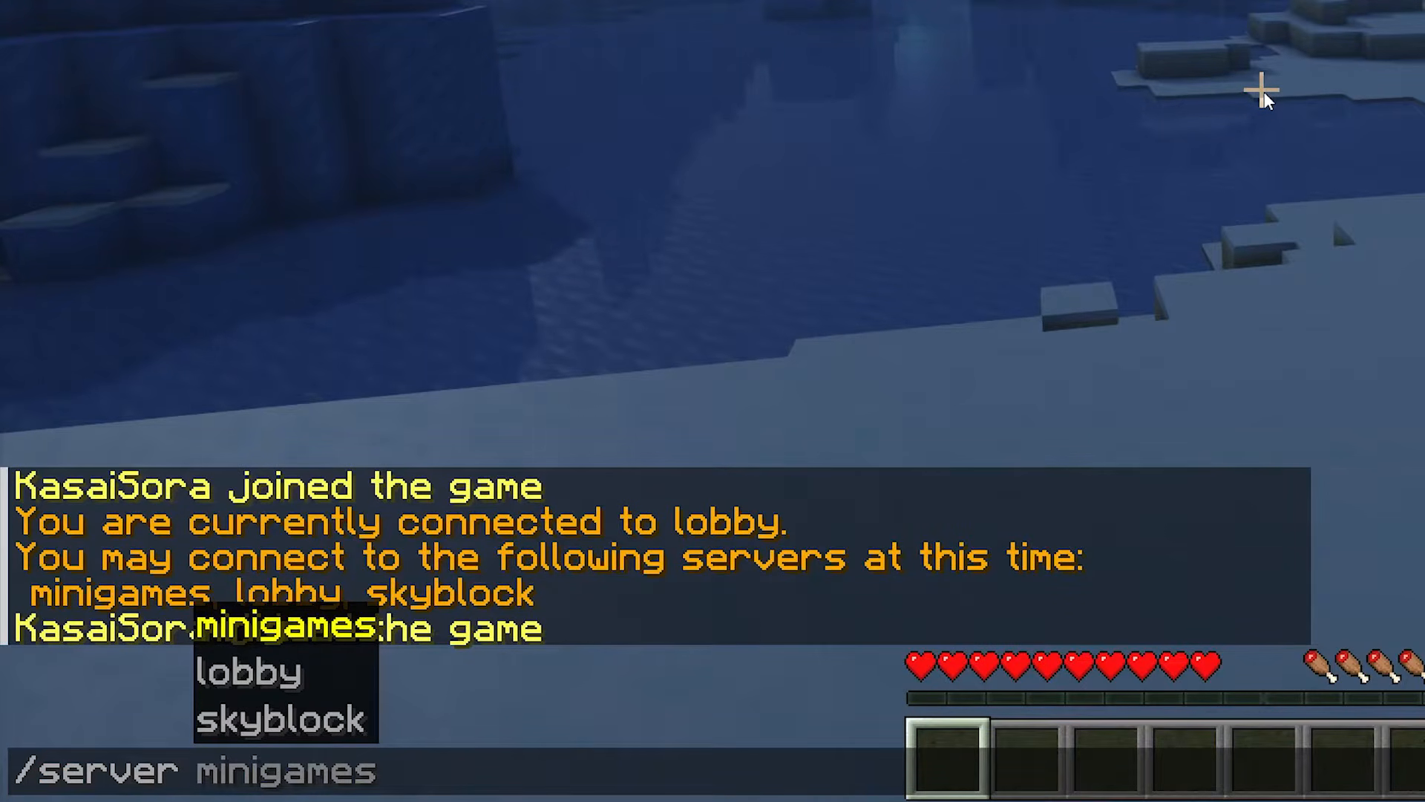
type("skyblock")
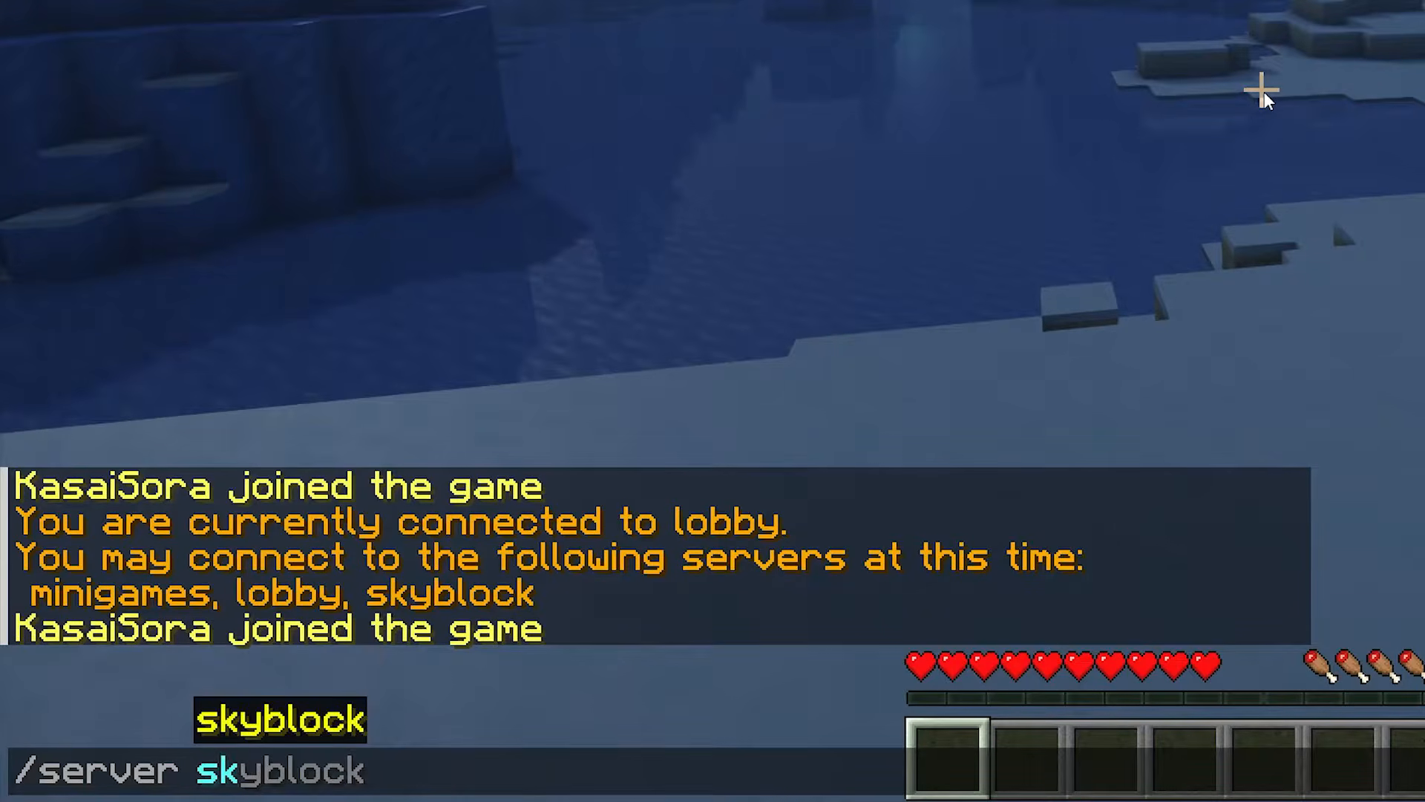
key("Return")
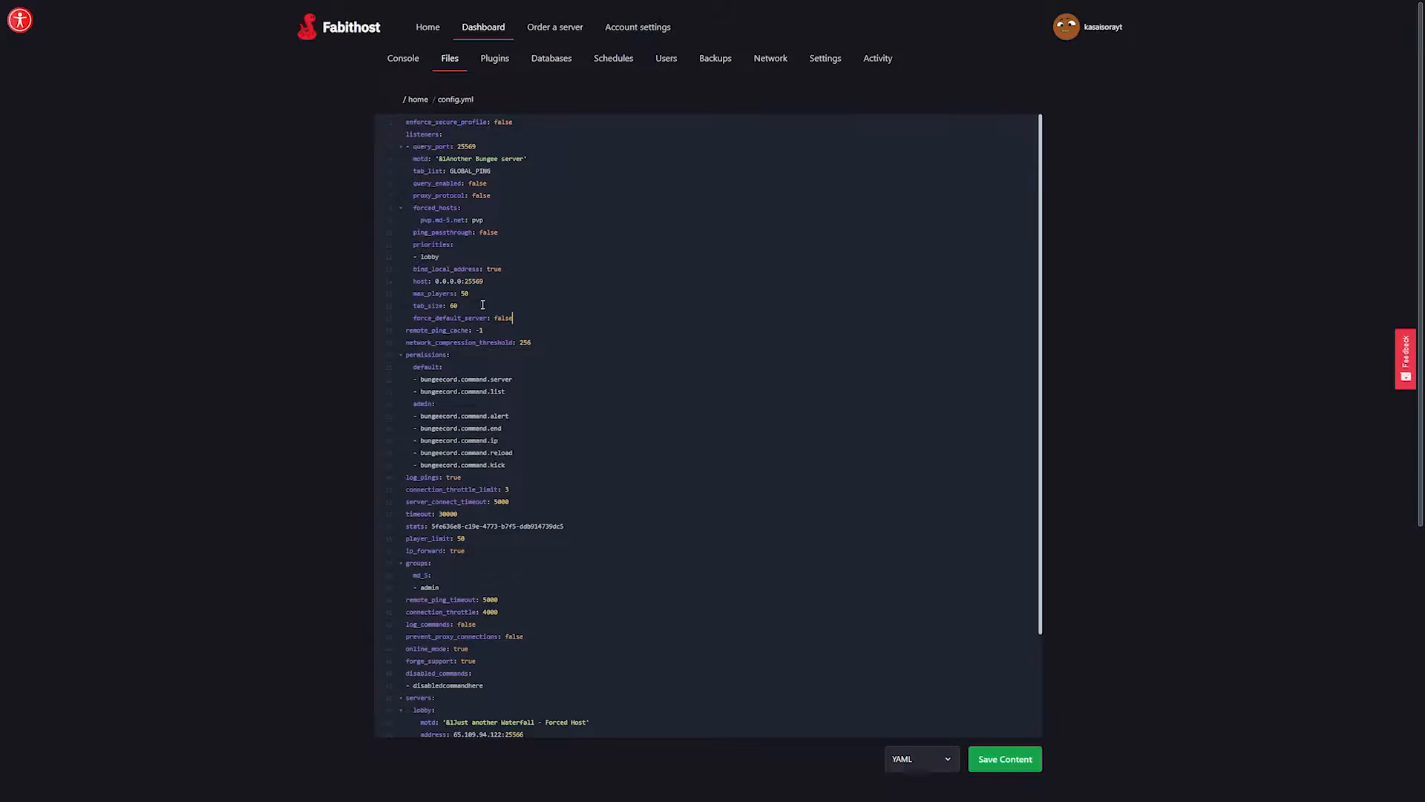
Switch to the Fabithost file editor and examine the force_default_server setting under listeners in the proxy's config.yml.
left_click_drag(535, 316, 410, 321)
left_click(426, 319)
left_click_drag(414, 319, 551, 320)
left_click(552, 319)
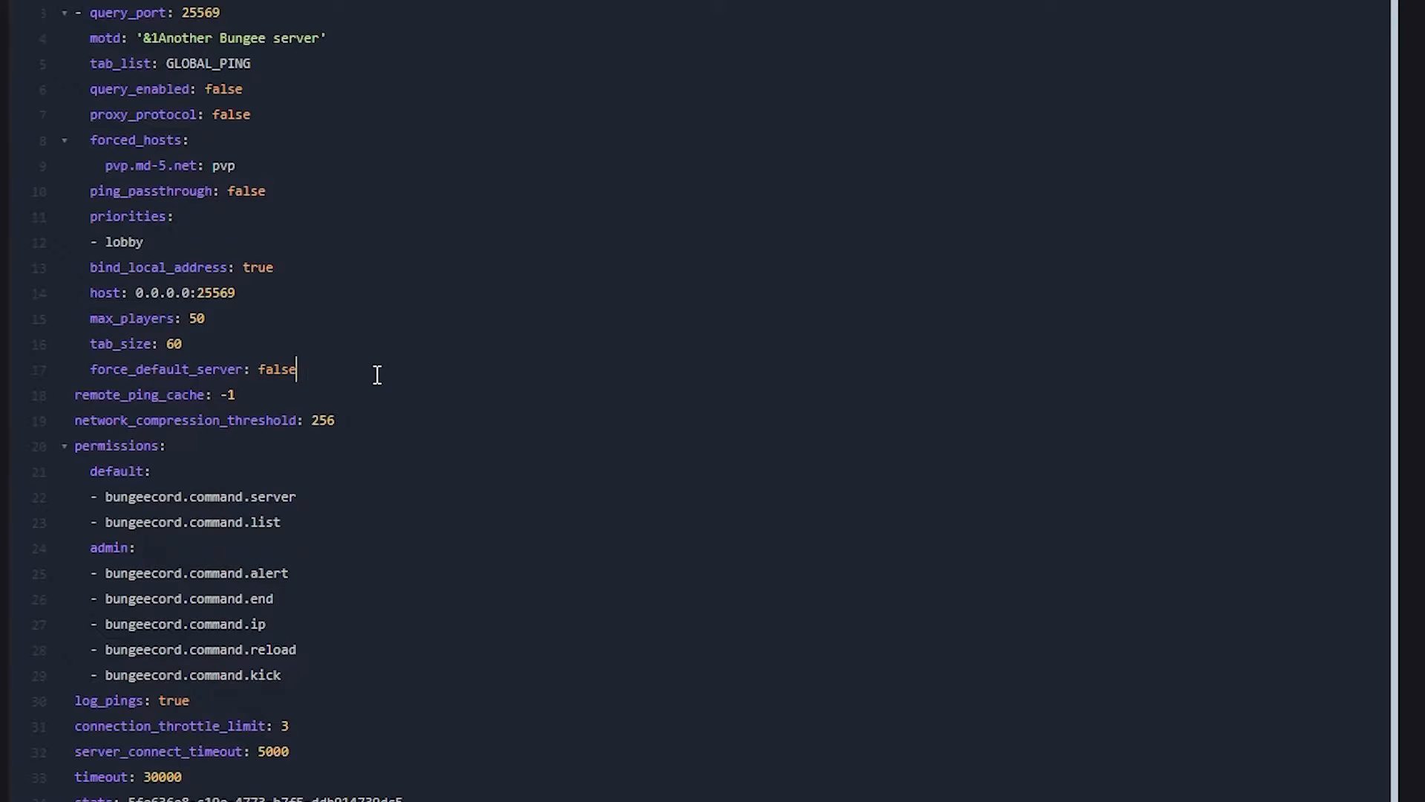
left_click_drag(297, 370, 259, 370)
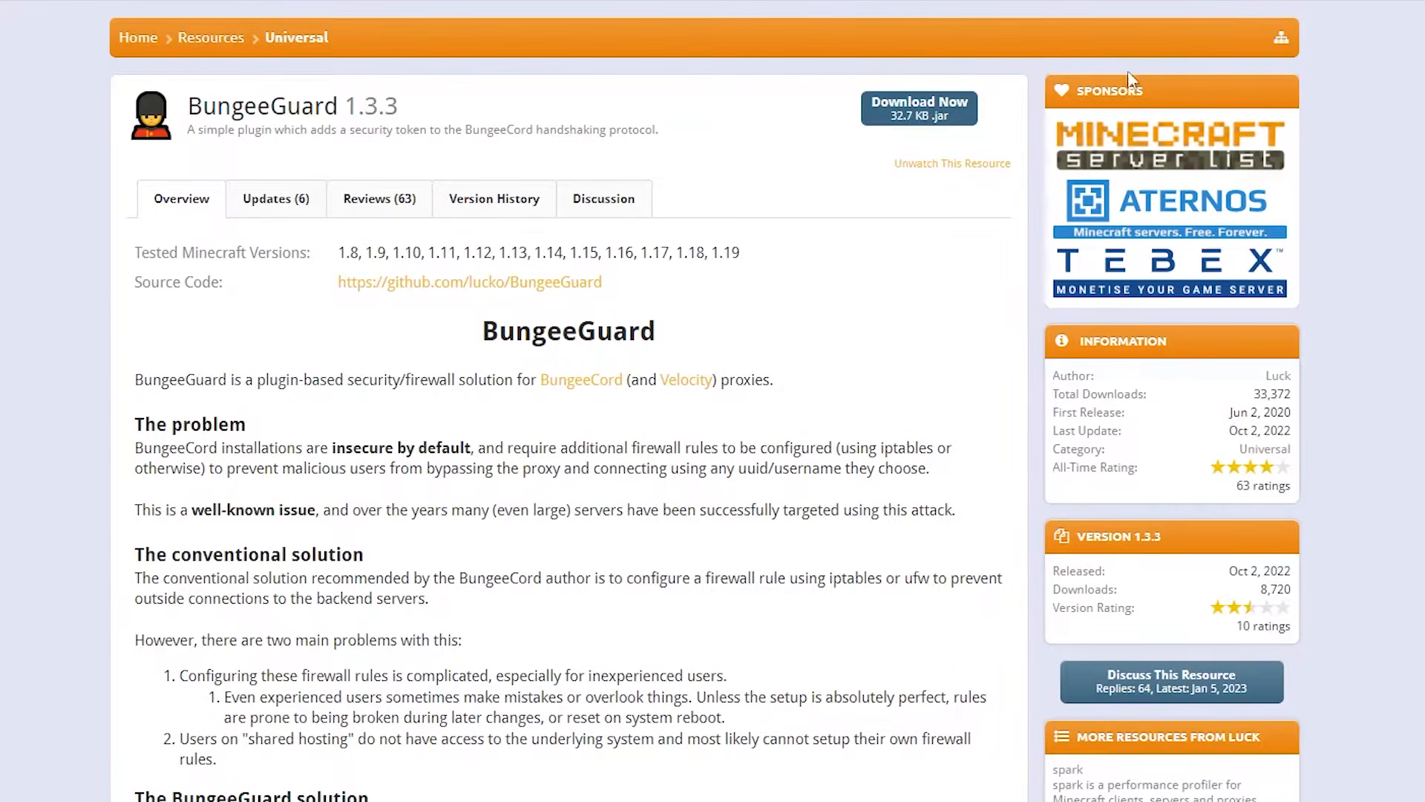
Download the BungeeGuard 1.3.3 plugin from its resource page.
left_click(940, 116)
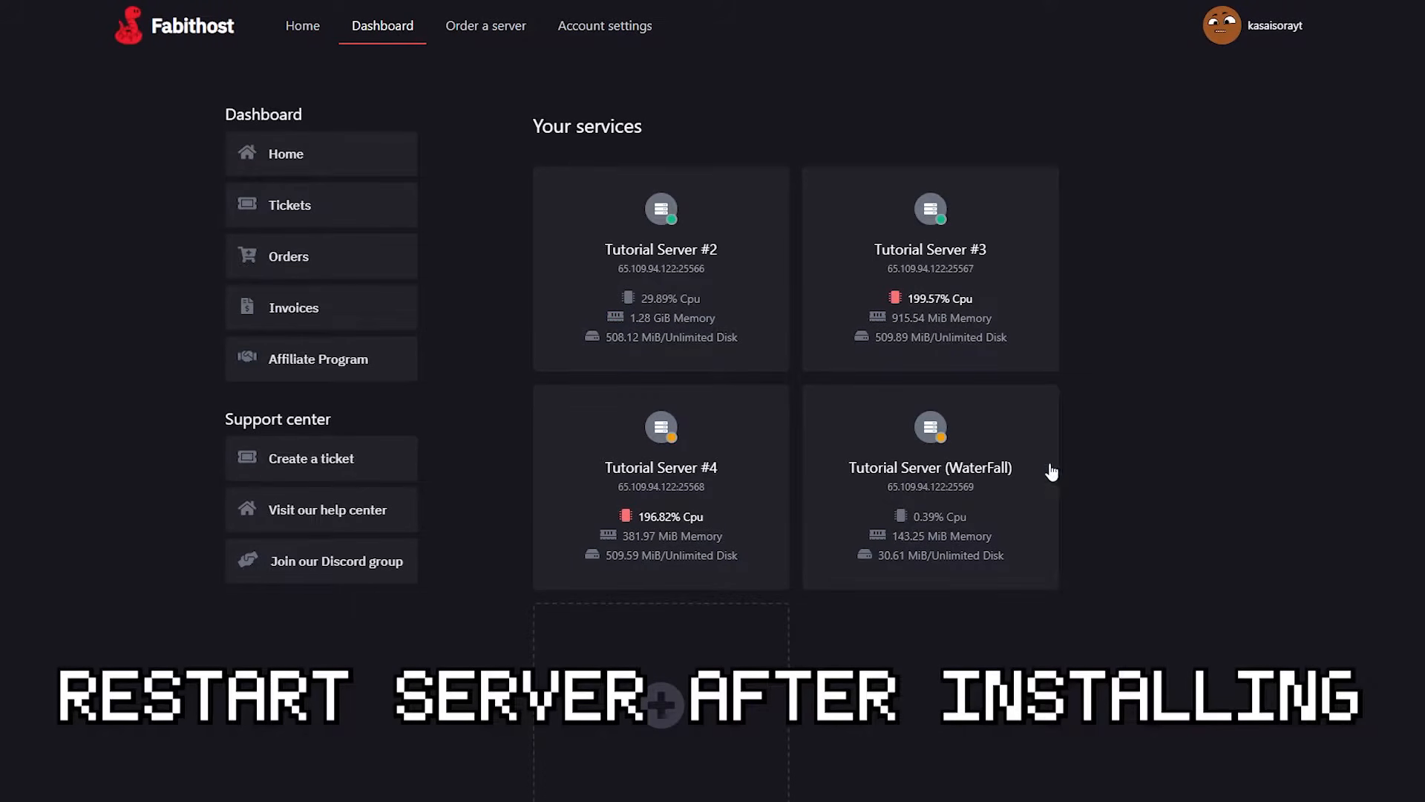
Open plugins/BungeeGuard/token.yml on Tutorial Server (WaterFall) and copy the token value.
left_click(1038, 477)
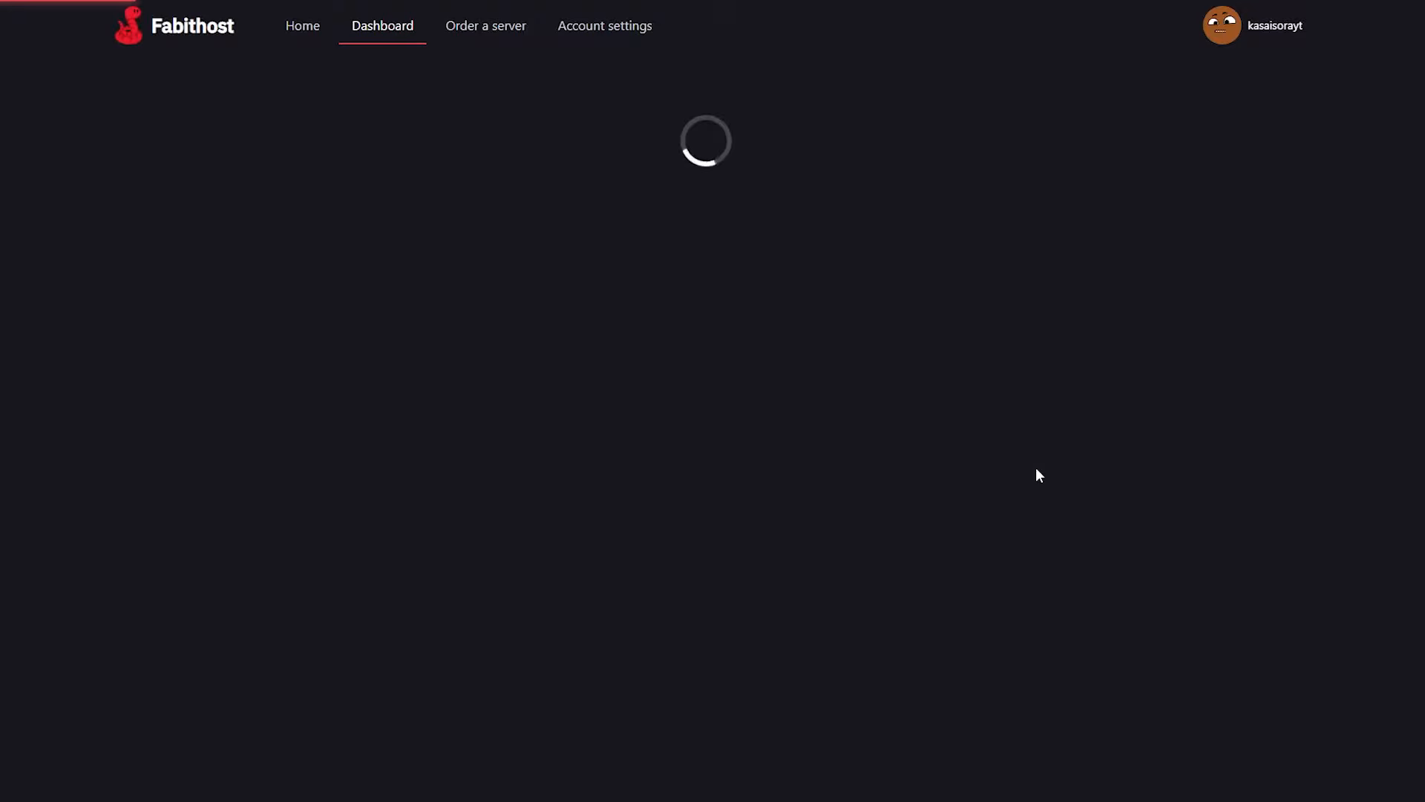
left_click(335, 68)
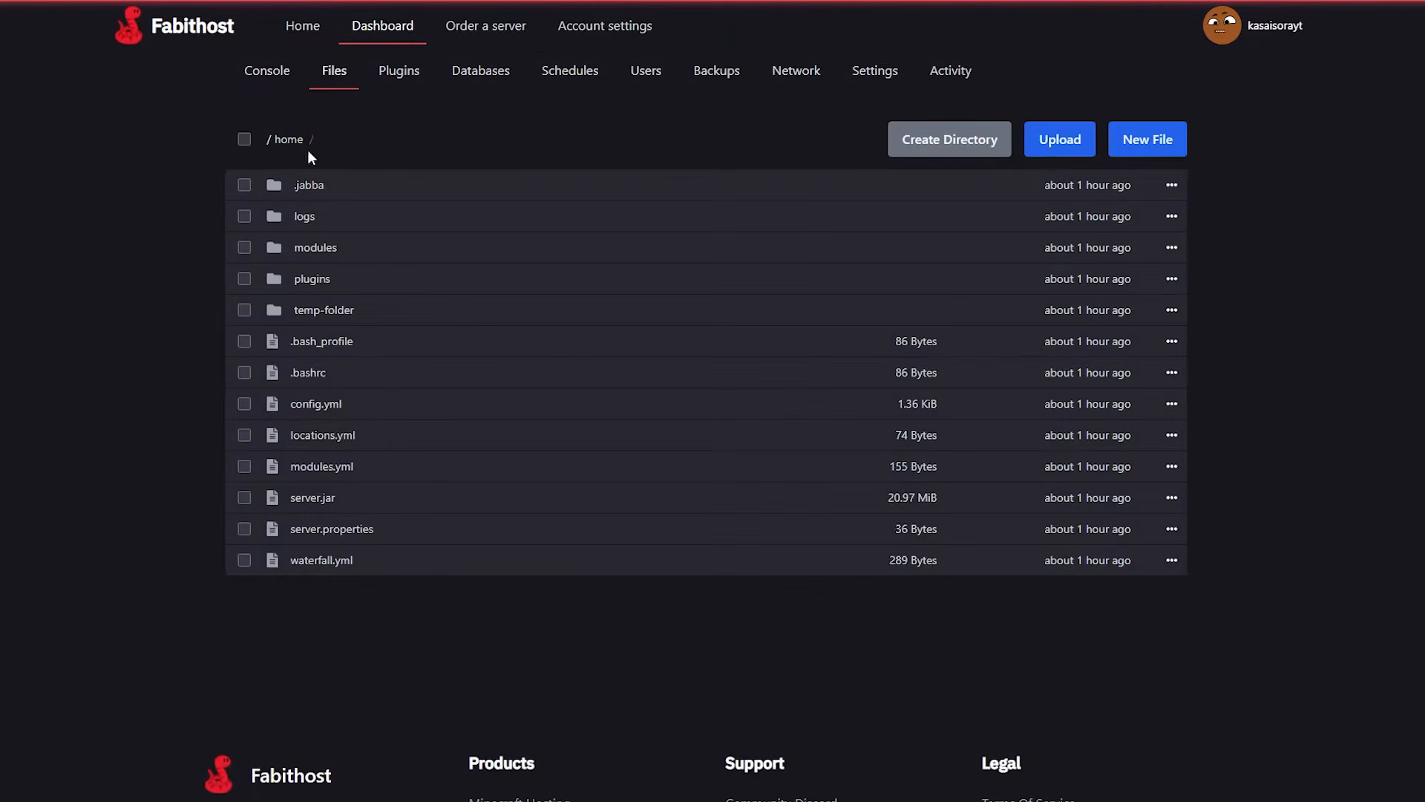
left_click(306, 278)
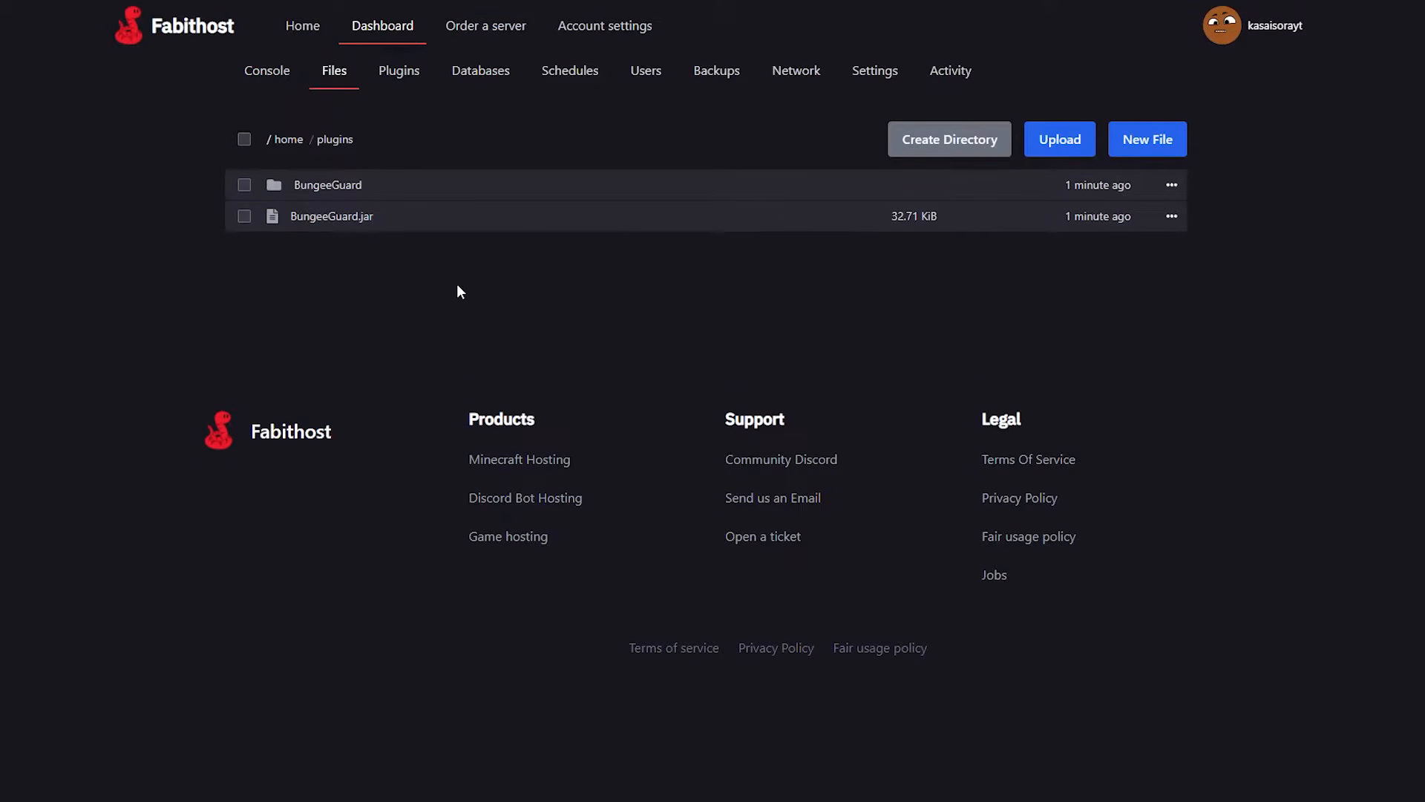
left_click(312, 185)
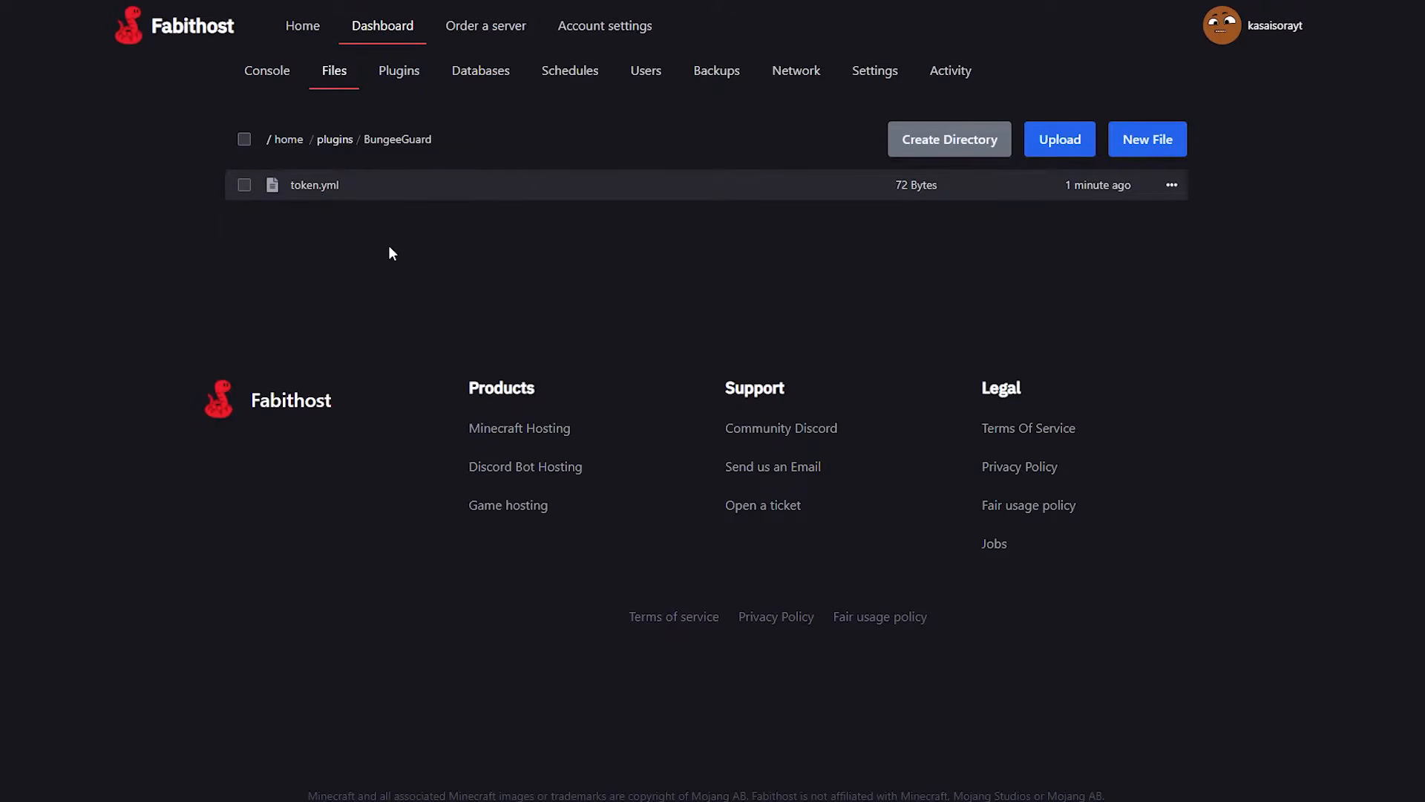
left_click(297, 189)
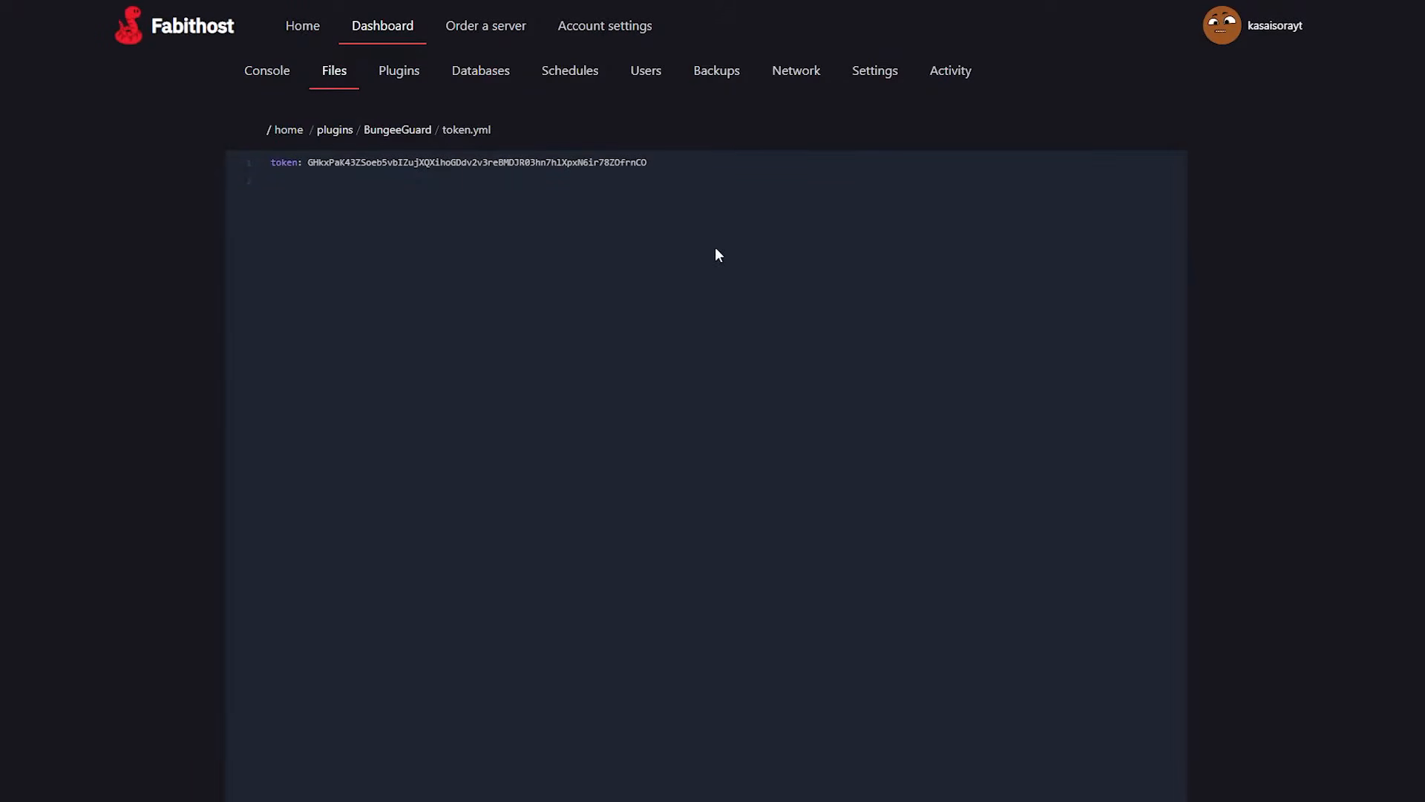
left_click_drag(663, 167, 324, 170)
key("ctrl+c")
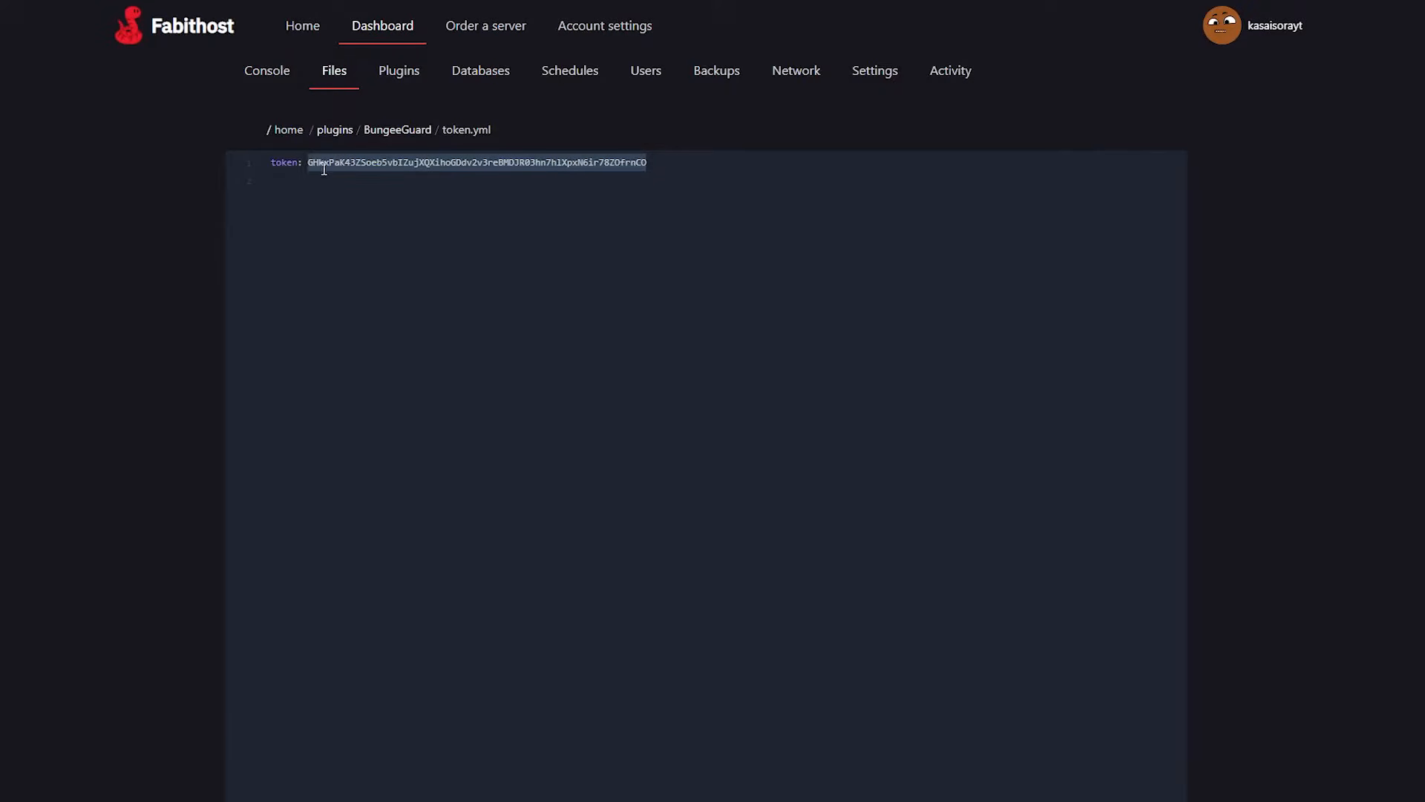
Open plugins/BungeeGuard/config.yml in the files of Tutorial Server #2.
left_click(387, 29)
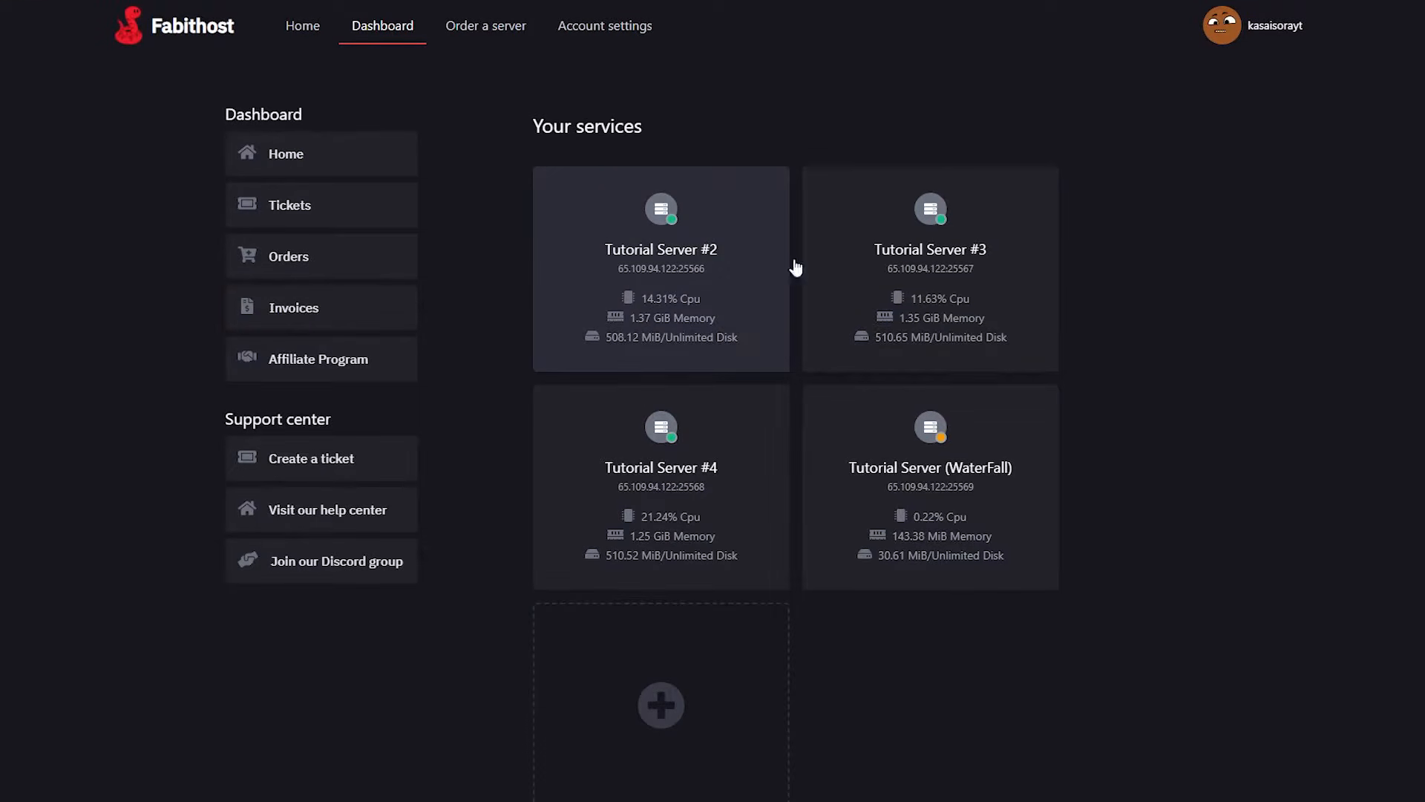
left_click(651, 261)
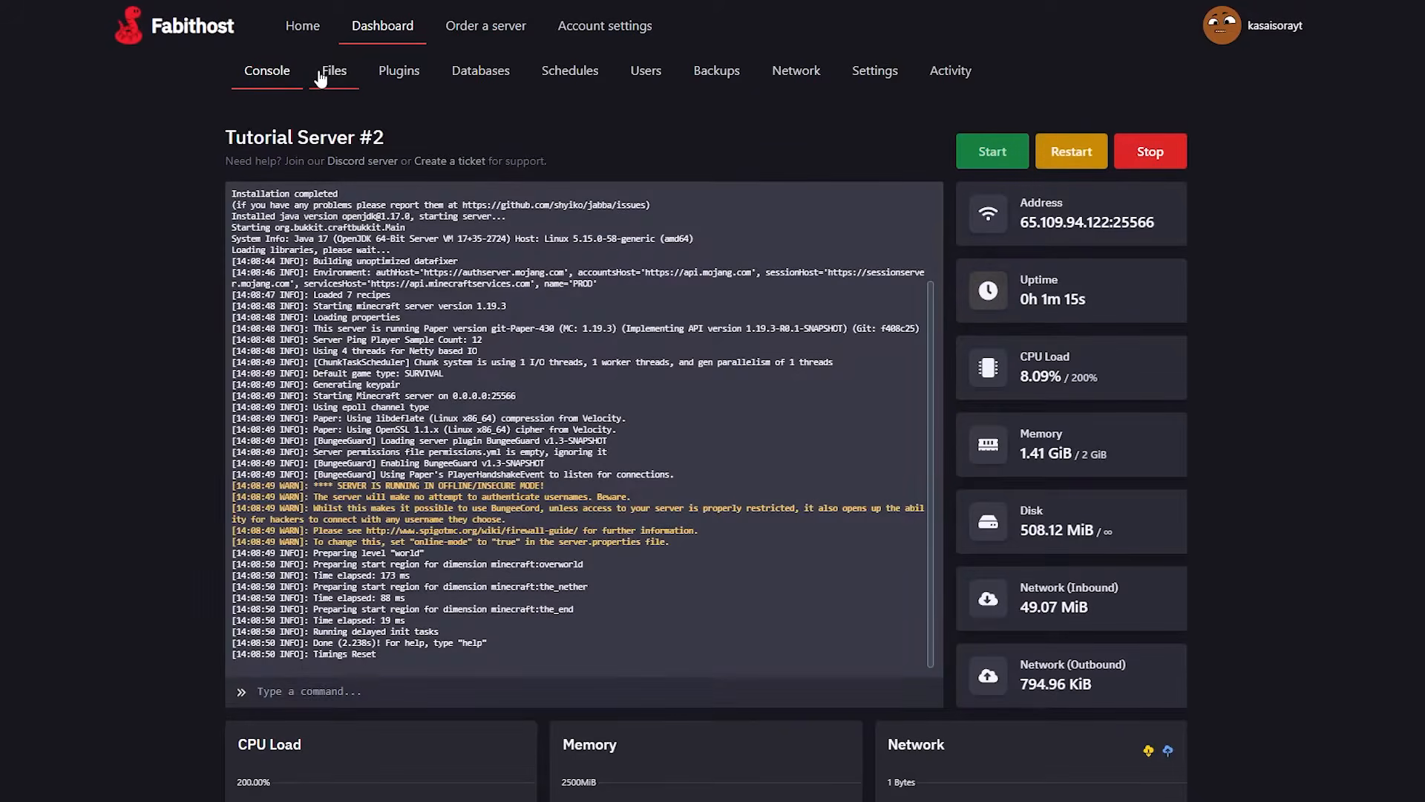
left_click(343, 73)
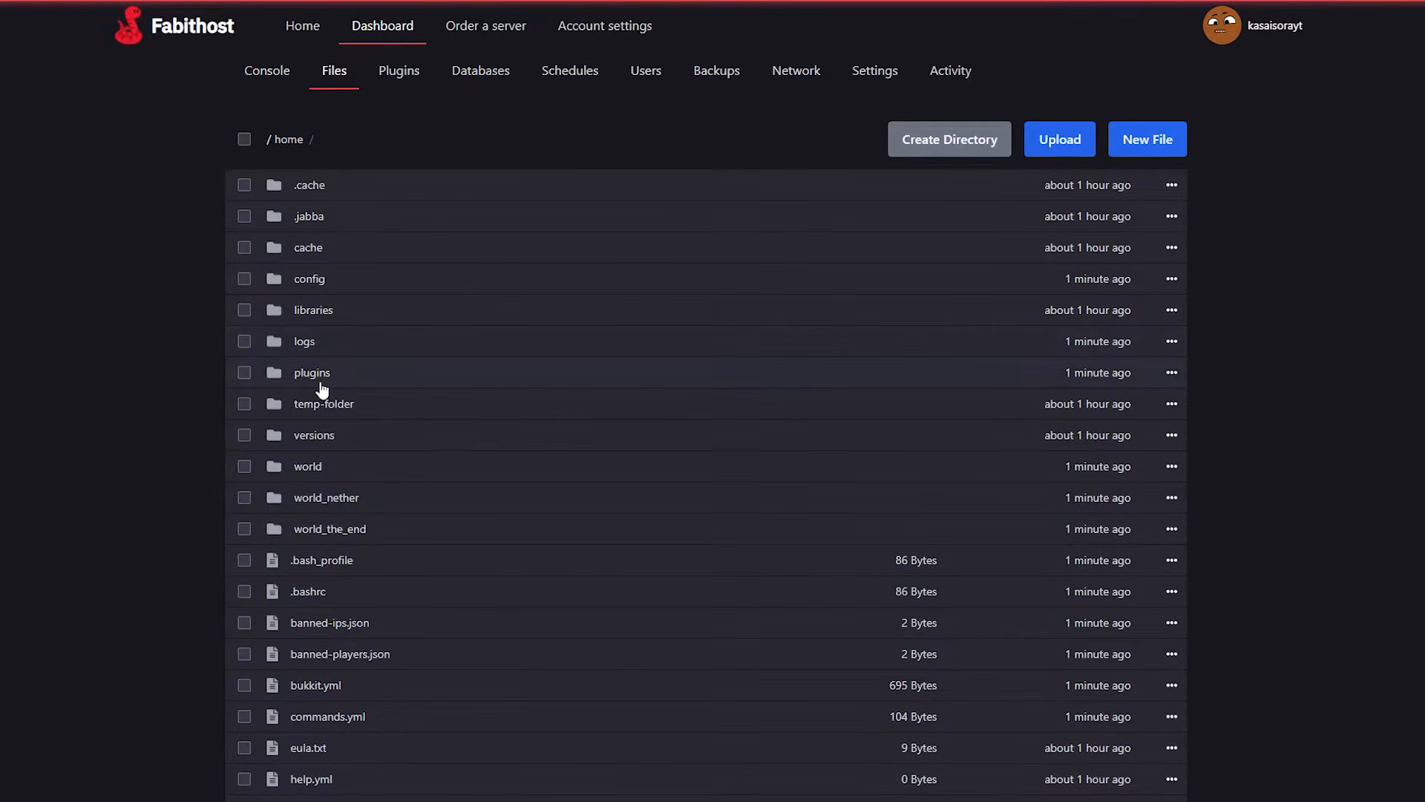
left_click(318, 374)
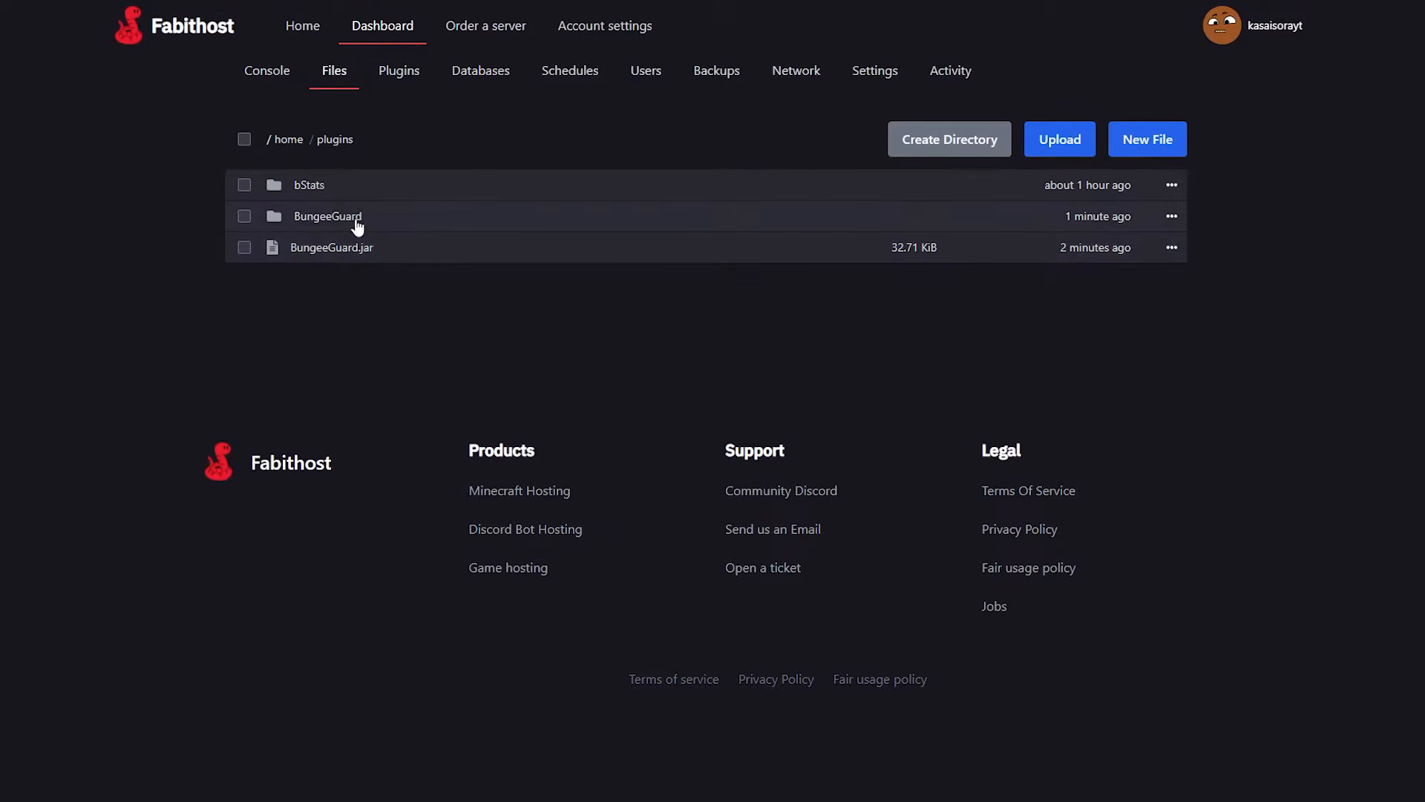
left_click(337, 216)
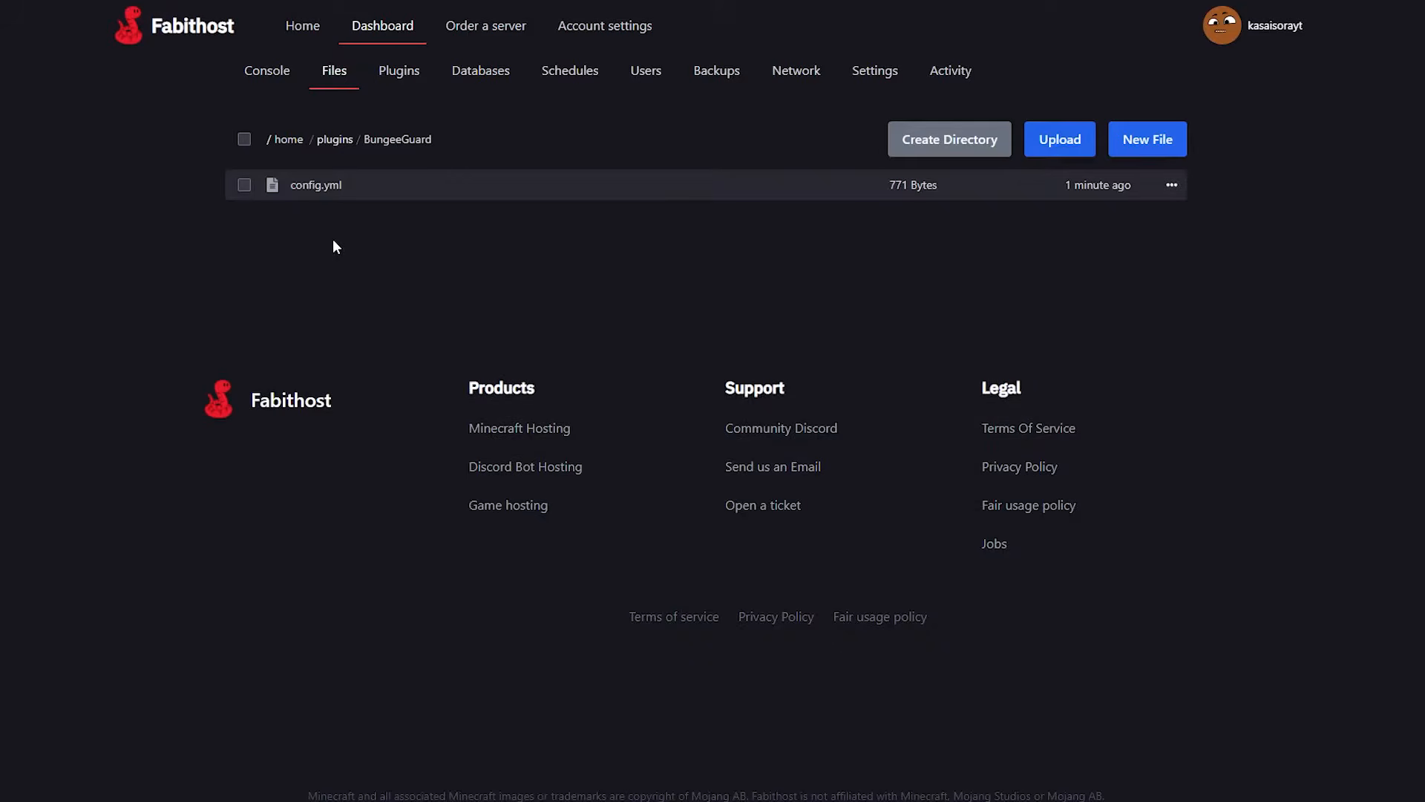
left_click(291, 192)
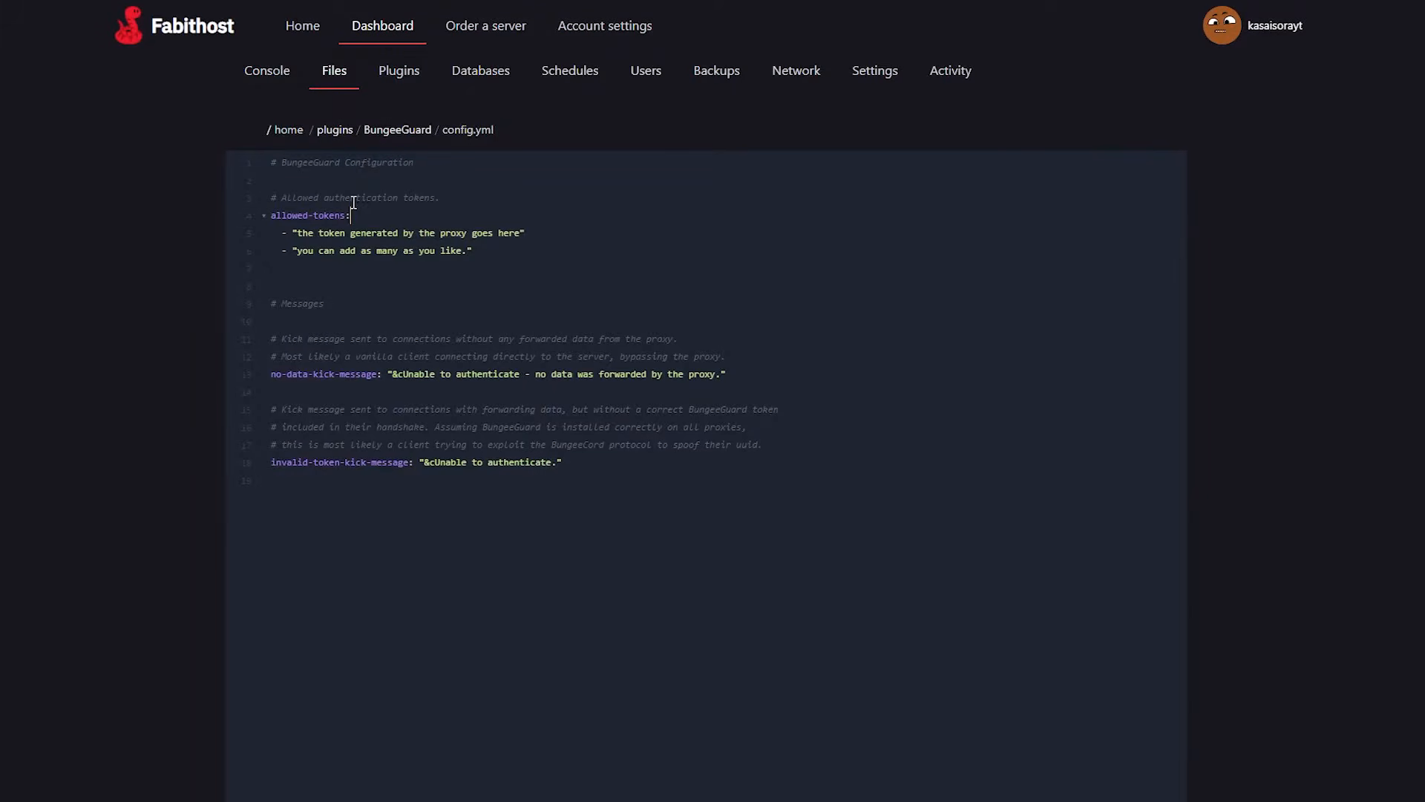
Paste the copied proxy token over the first allowed-tokens placeholder, delete the second placeholder with the blank lines below, and save config.yml.
mouse_move(297, 233)
left_mouse_down()
mouse_move(522, 238)
mouse_move(328, 252)
mouse_move(299, 238)
left_mouse_up()
left_click(519, 236)
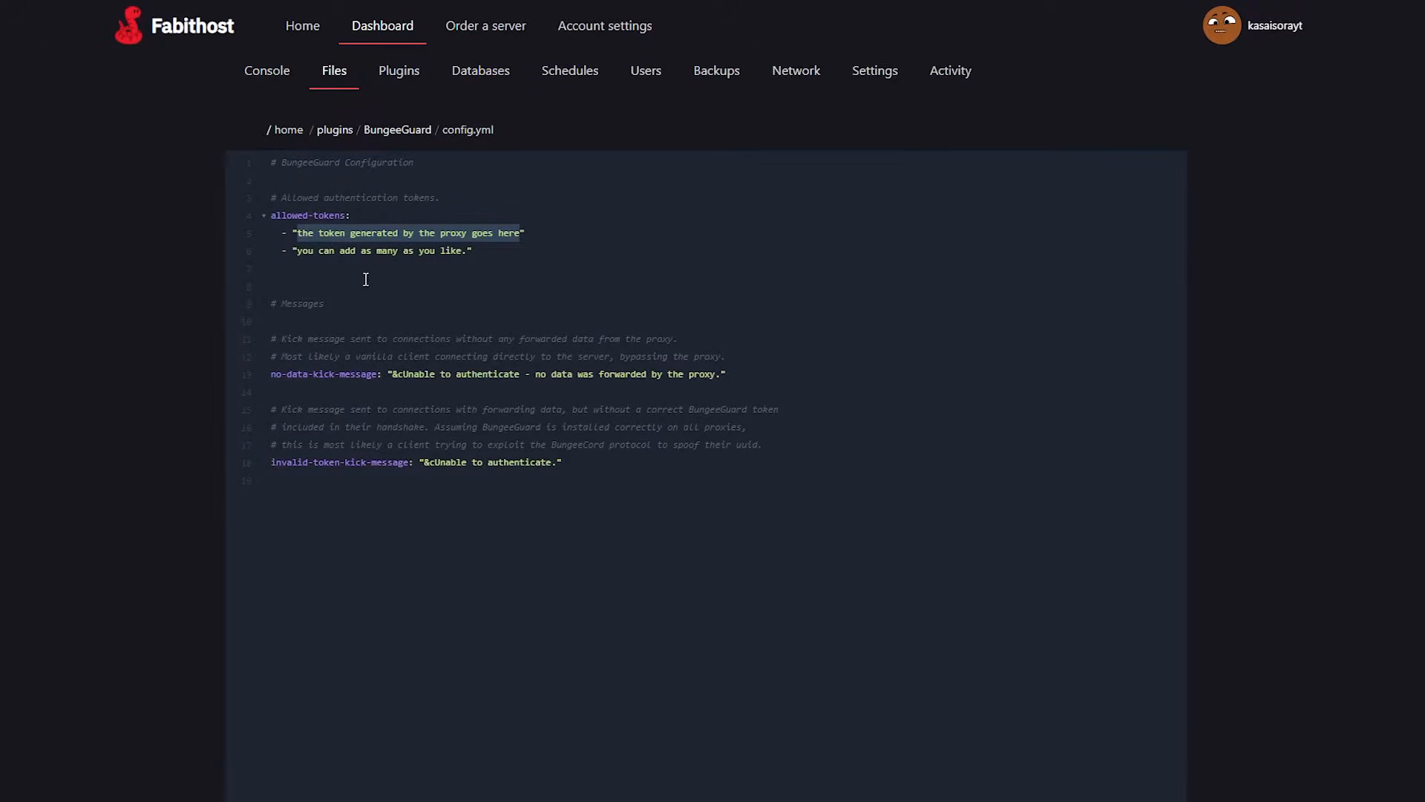
key("ctrl+v")
left_click_drag(556, 279, 253, 256)
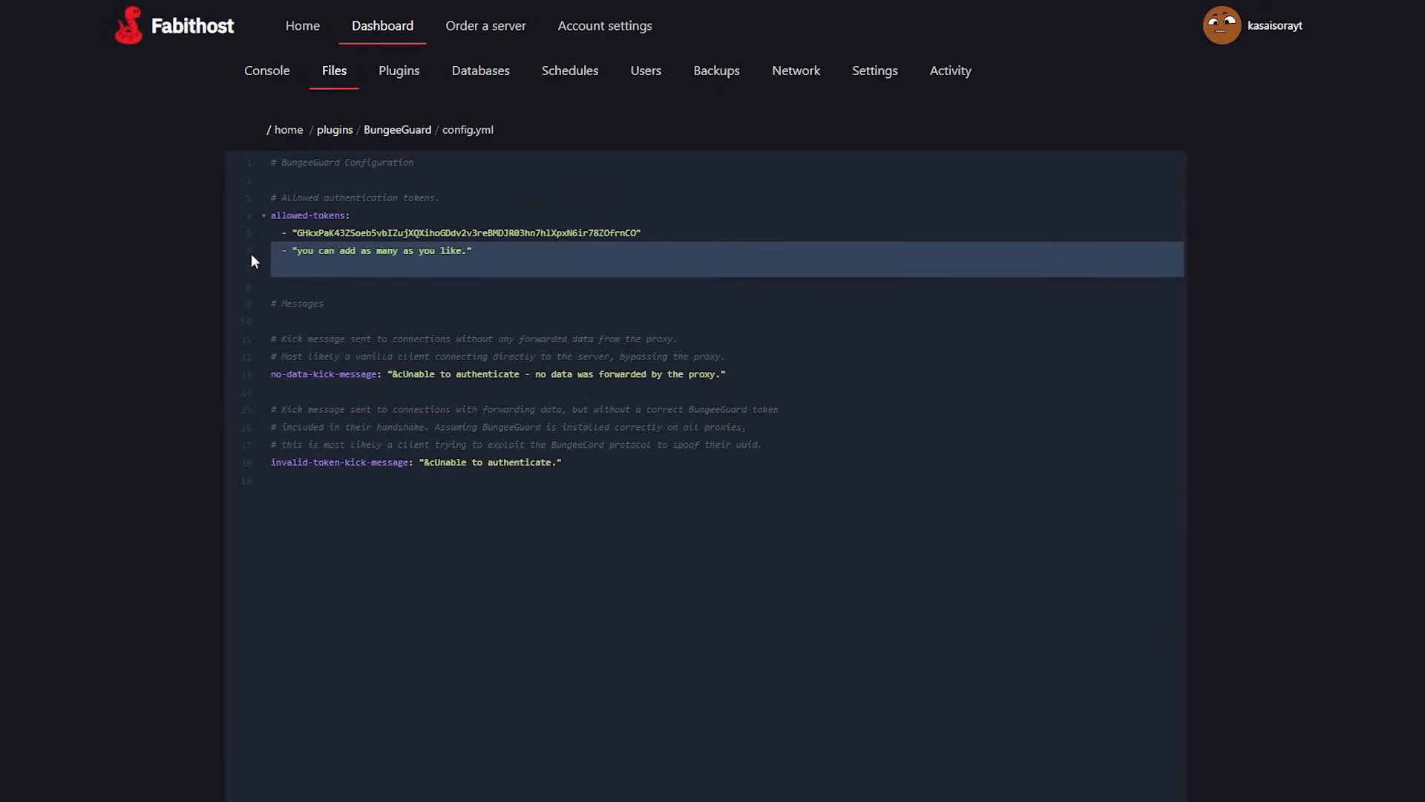
key("BackSpace")
key("BackSpace")
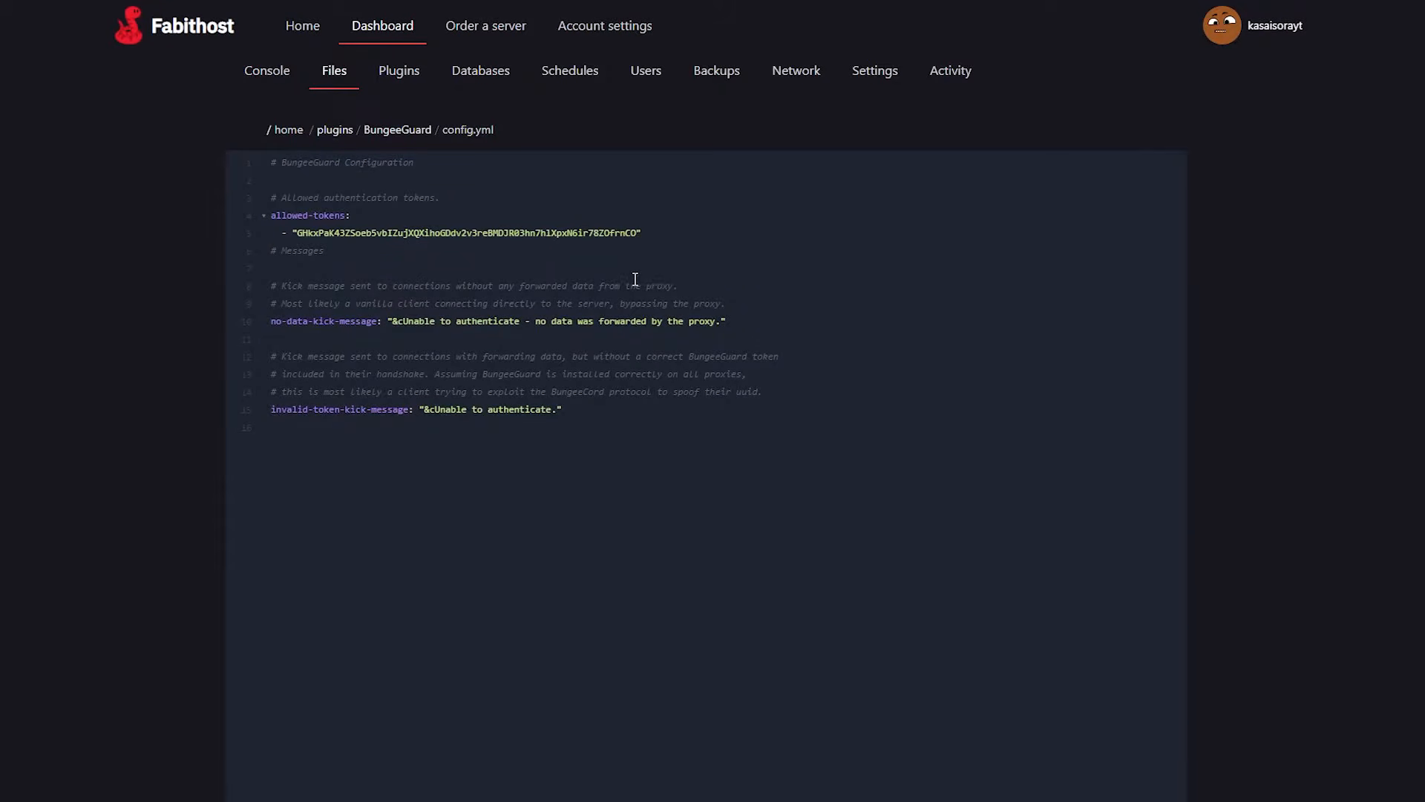
key("ctrl+s")
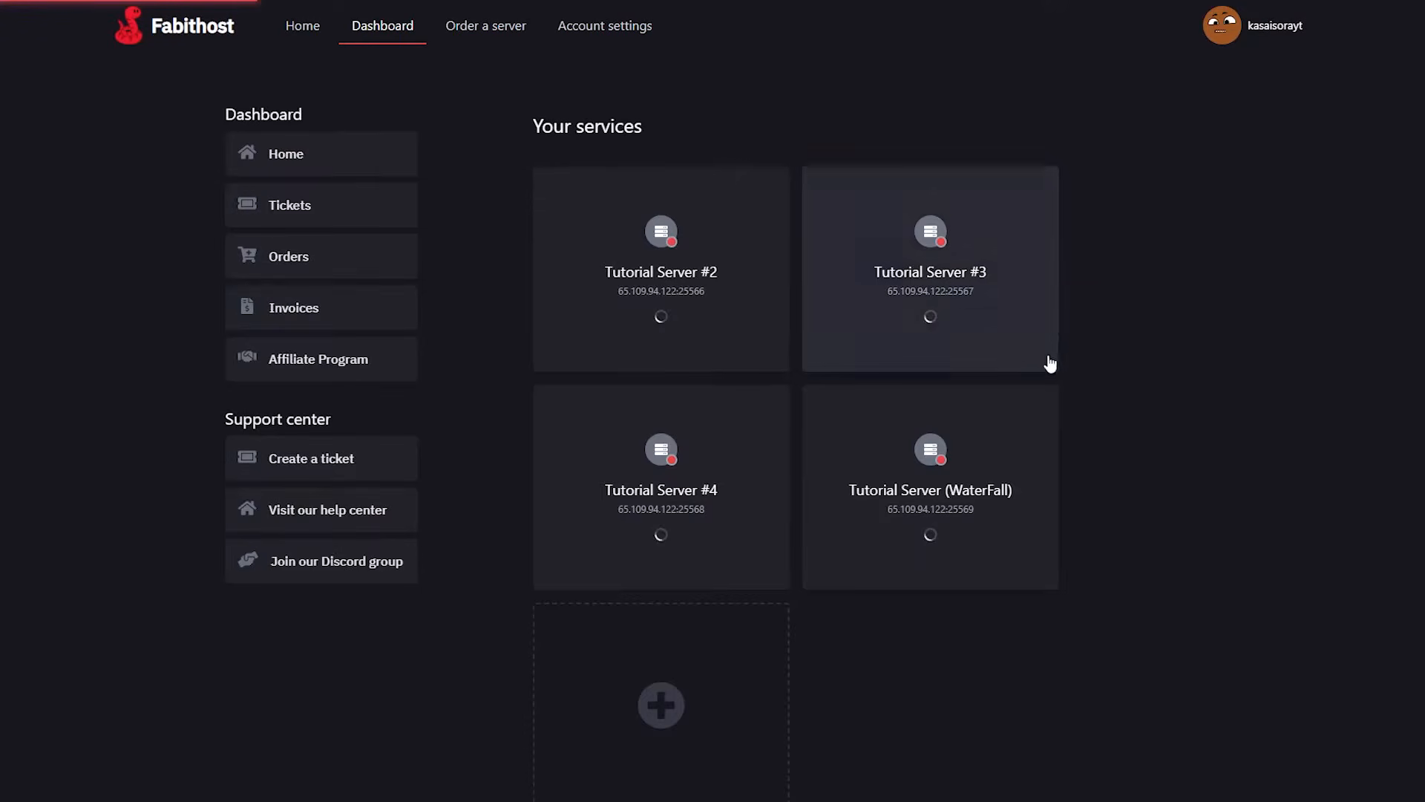
Open the plugins/BungeeGuard folder in the files of Tutorial Server #3.
left_click(969, 286)
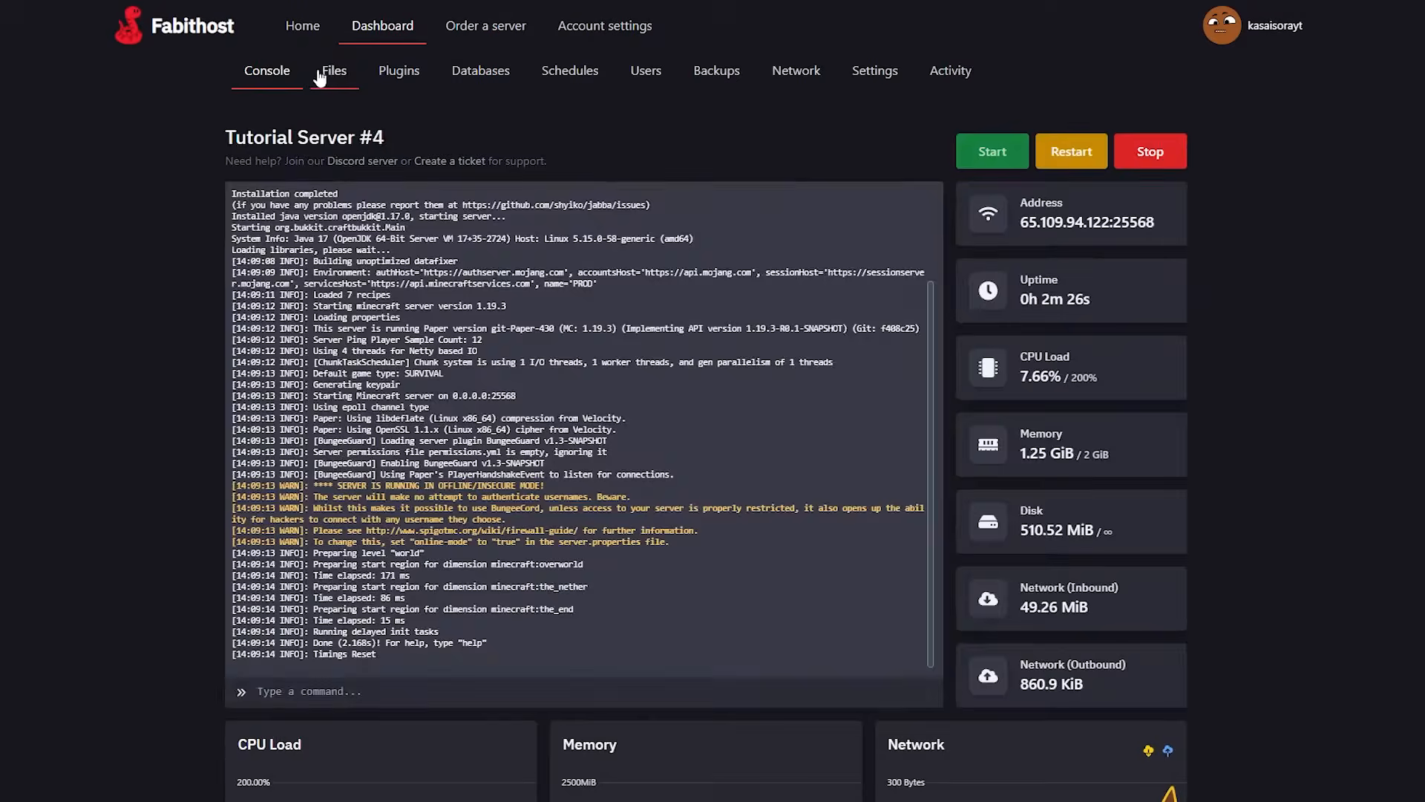
left_click(320, 77)
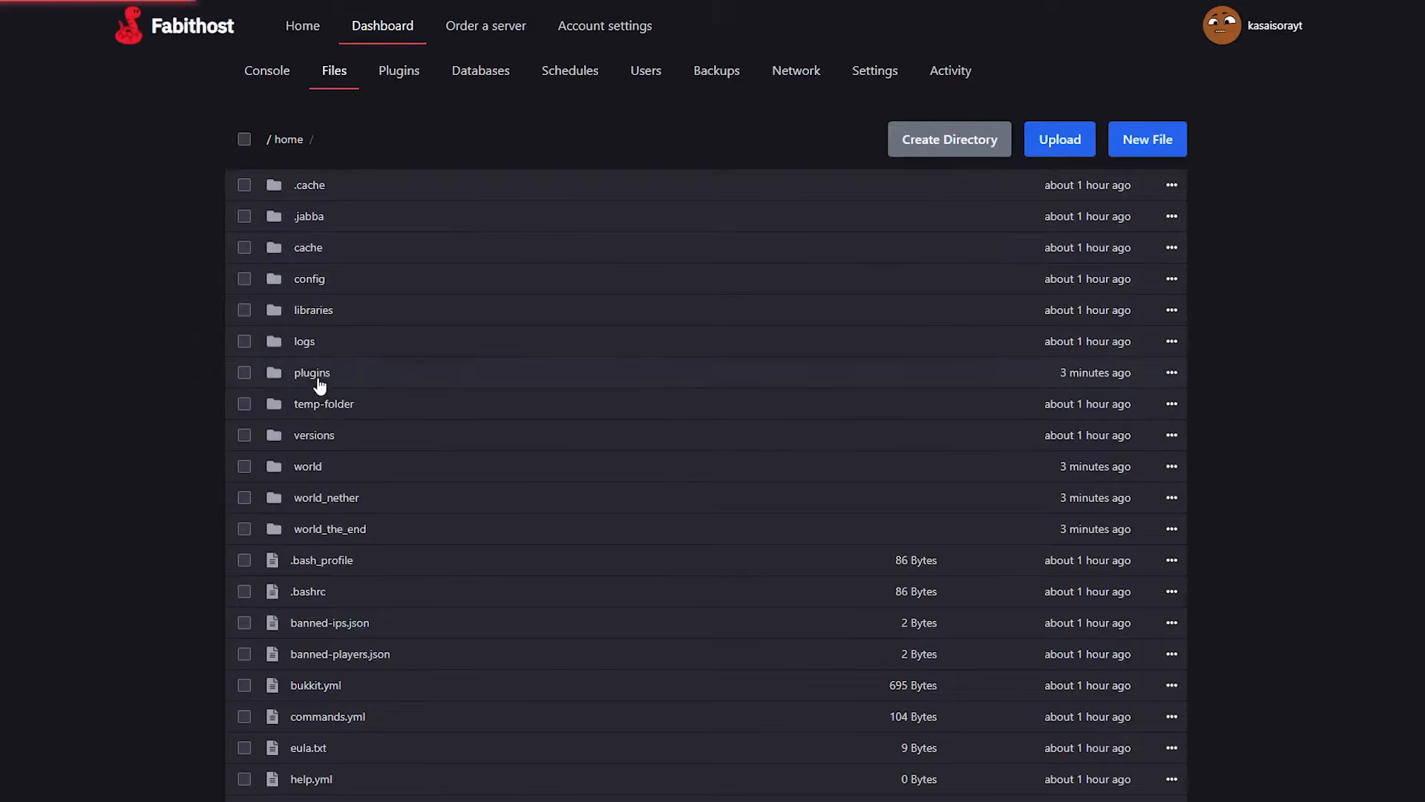
left_click(497, 385)
left_click(320, 220)
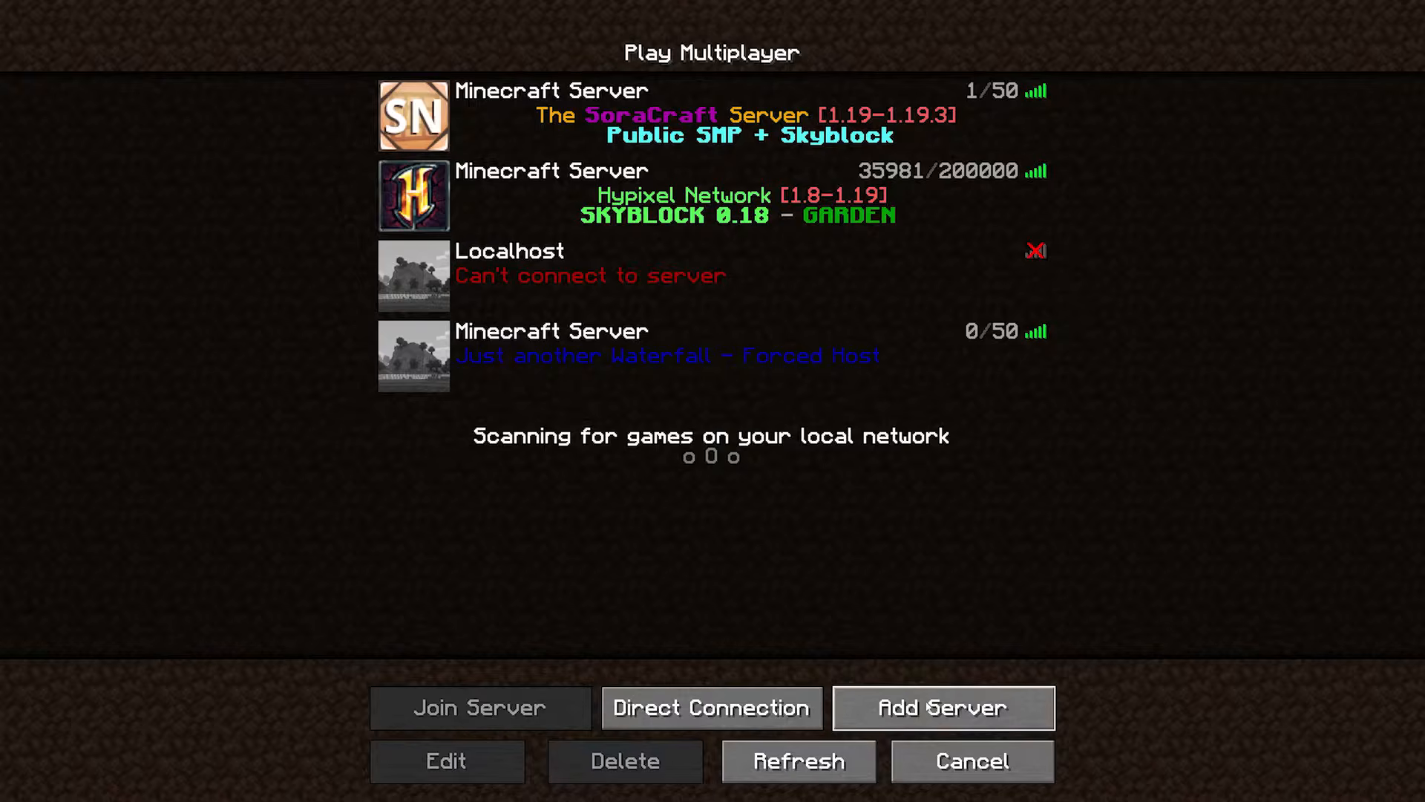
Switch to Minecraft, add the copied backend server address to the multiplayer list, and try to join that server directly.
left_click(944, 706)
left_click(605, 258)
key("ctrl+v")
left_click(621, 481)
left_click(995, 429)
double_click(524, 435)
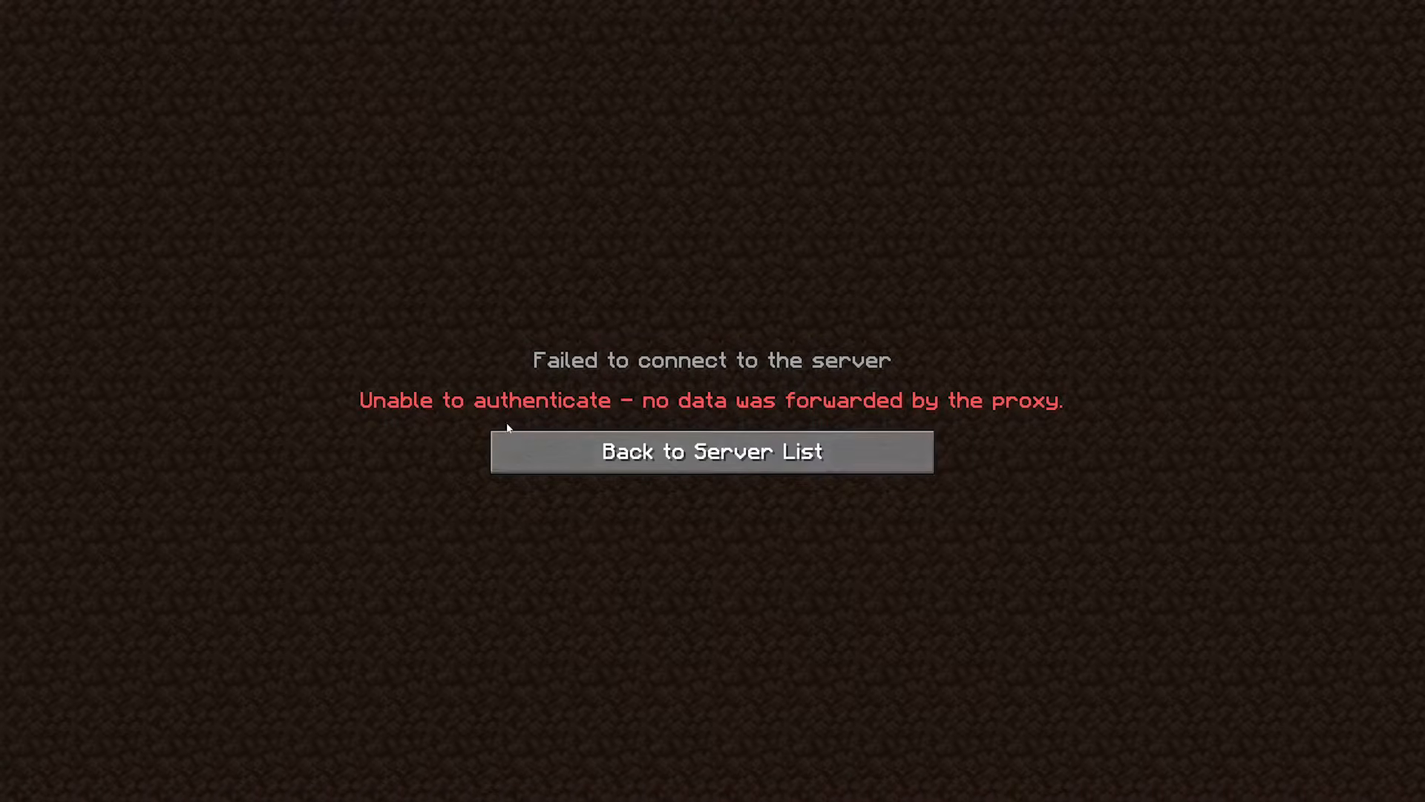
Return to the server list and join the network through the Waterfall proxy entry.
left_click(638, 452)
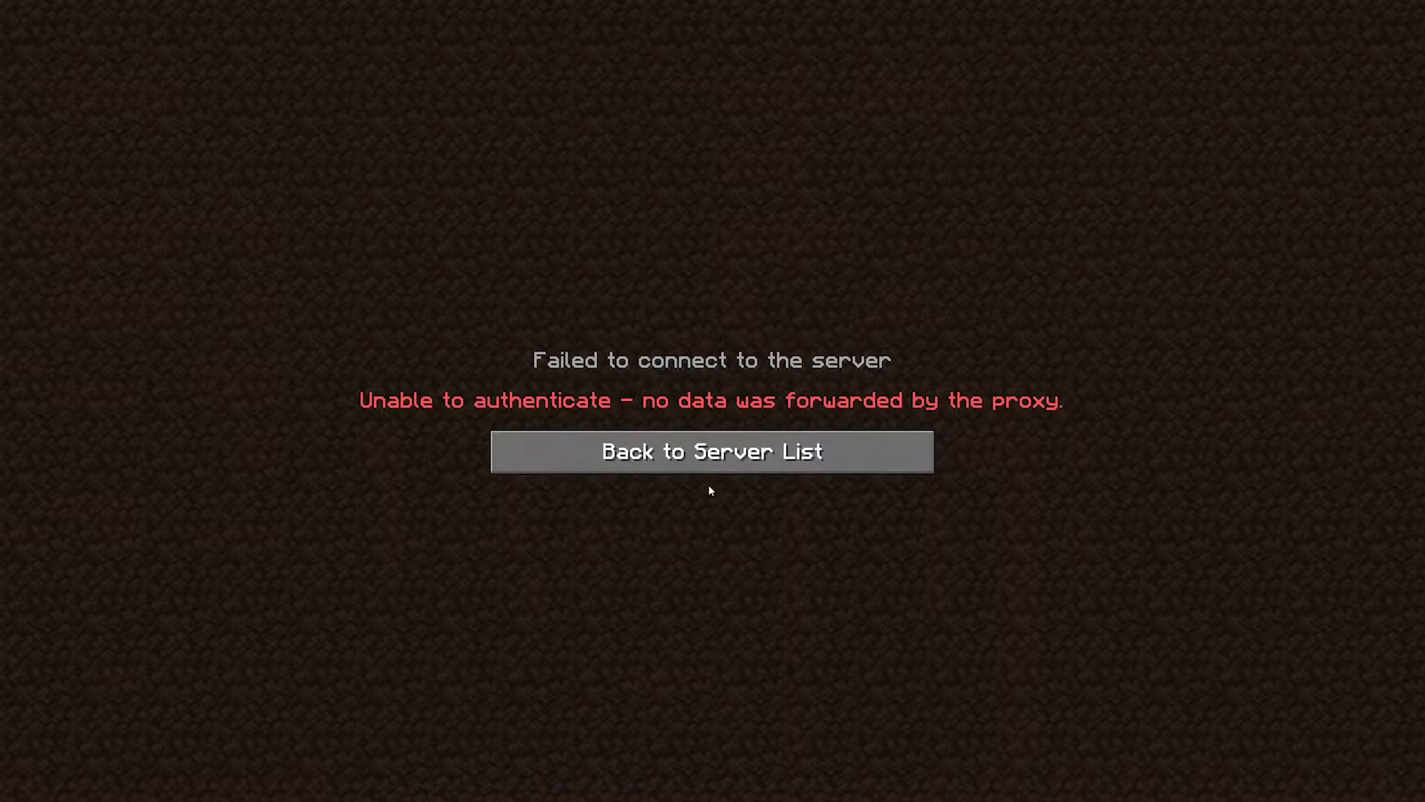
left_click(696, 455)
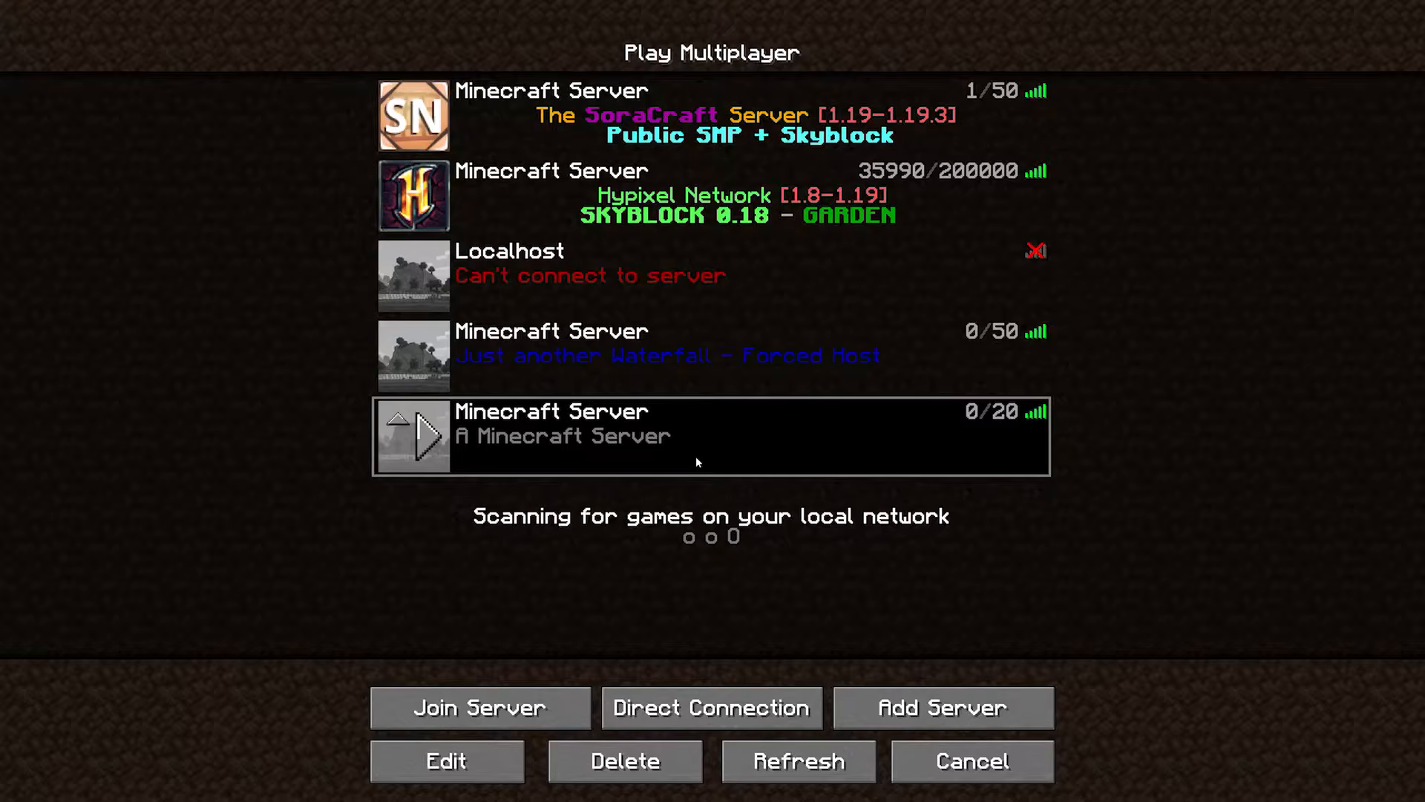
left_click(545, 338)
double_click(545, 338)
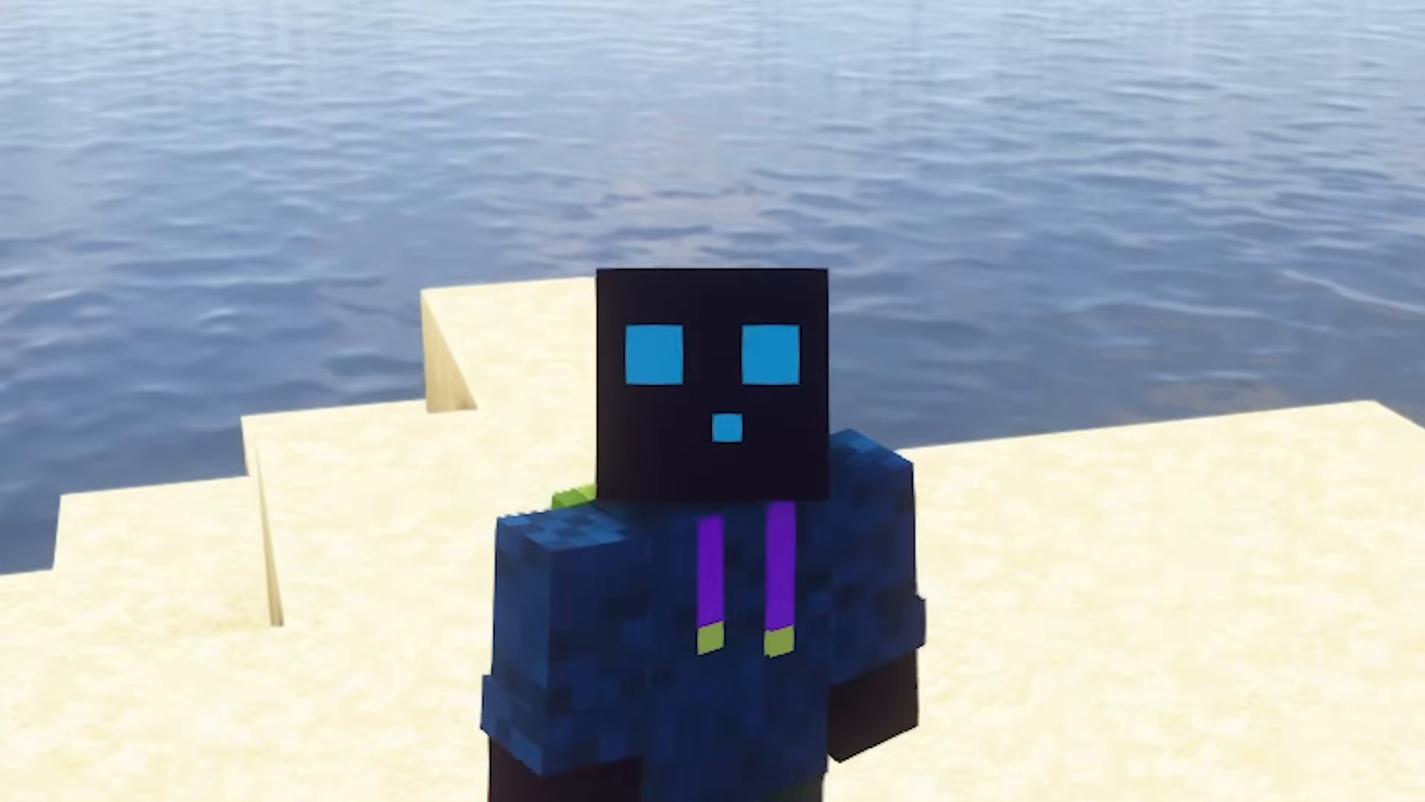
key("F5")
key("w")
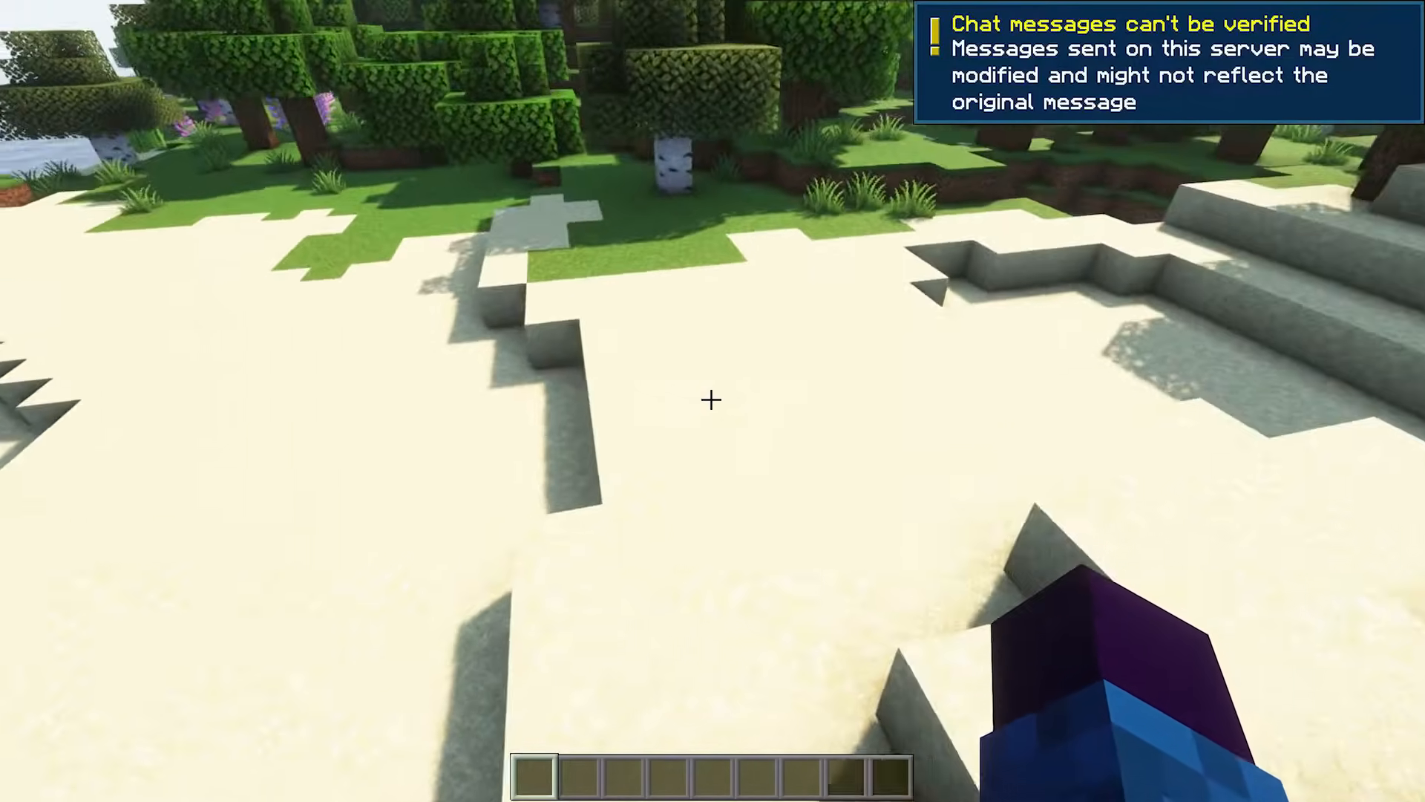
key("w")
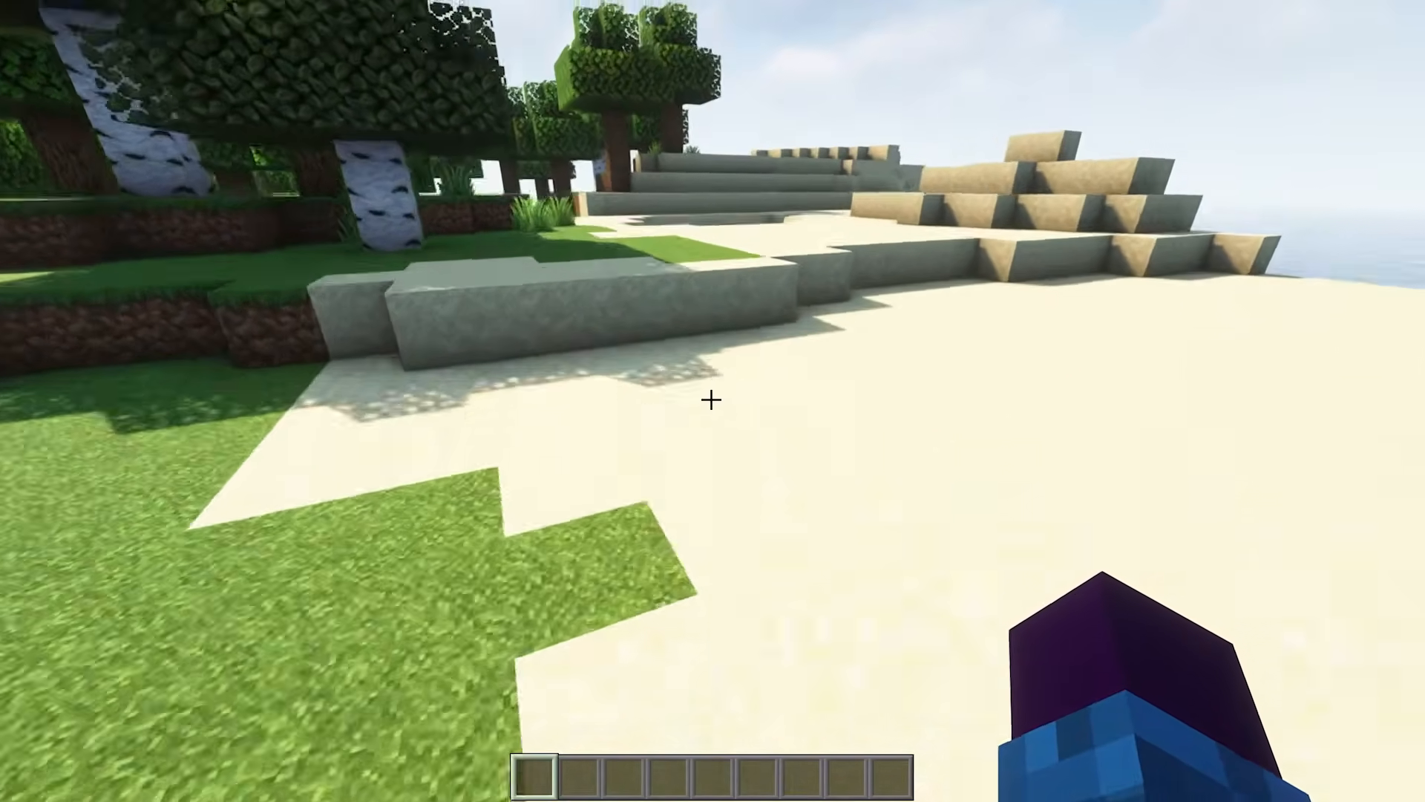
key("w")
key("space")
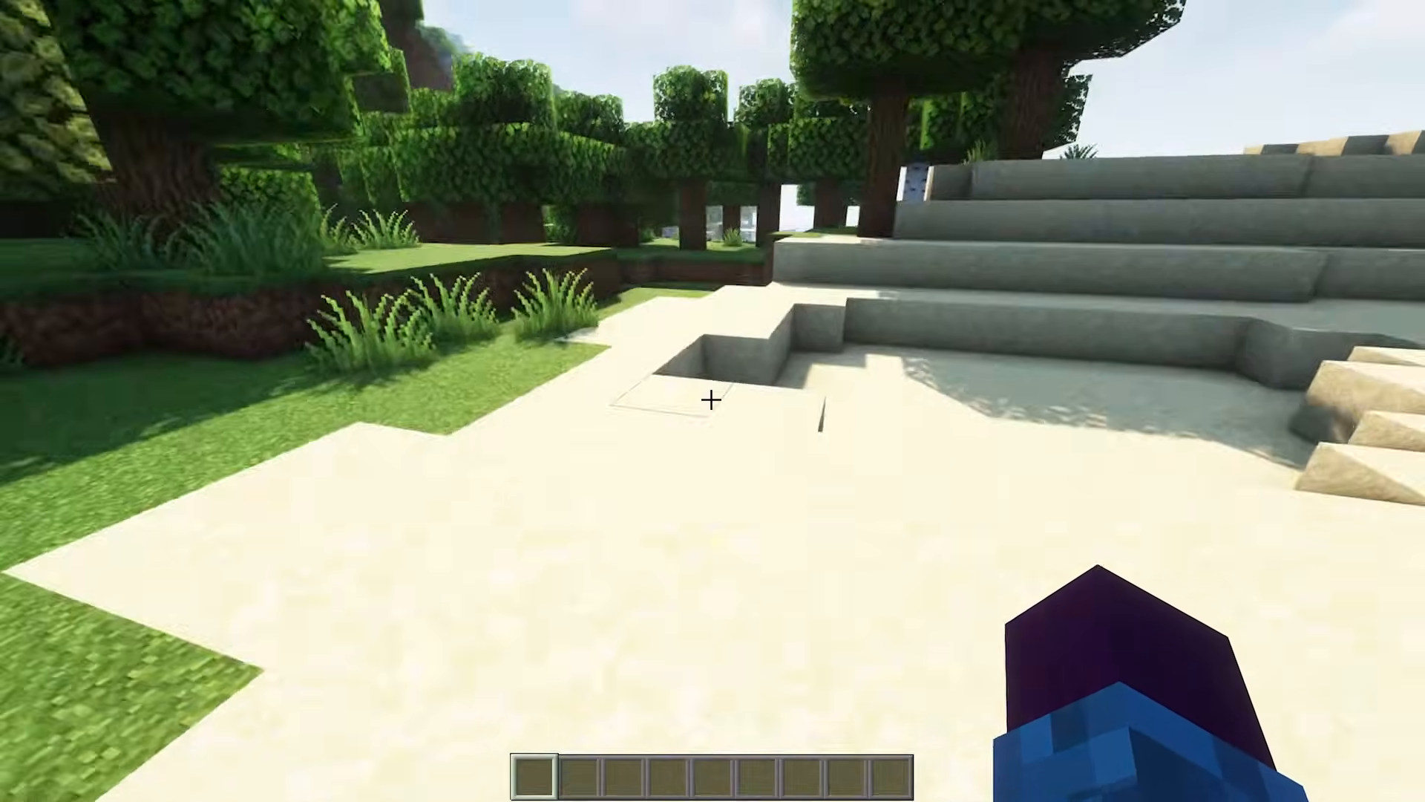
key("w")
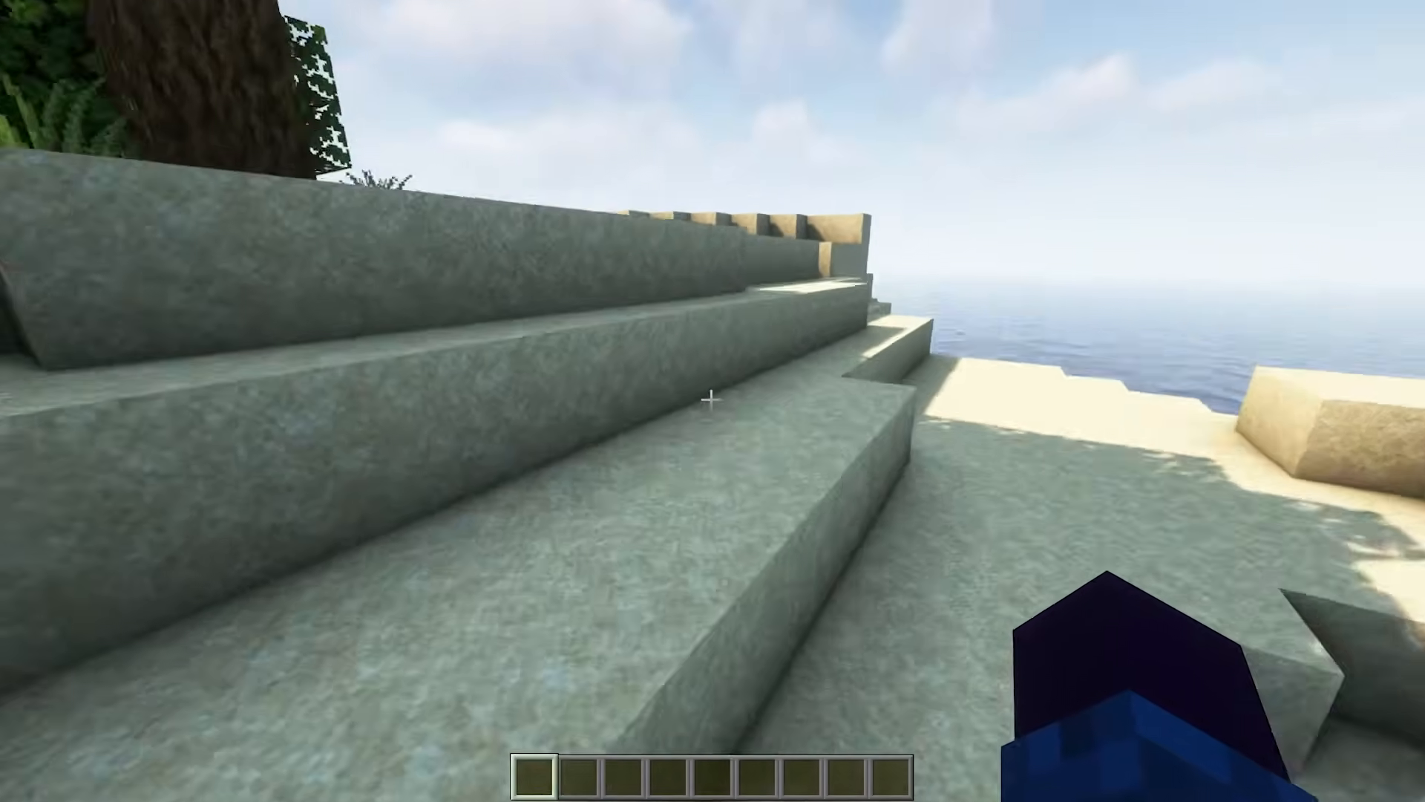
key("w")
key("space")
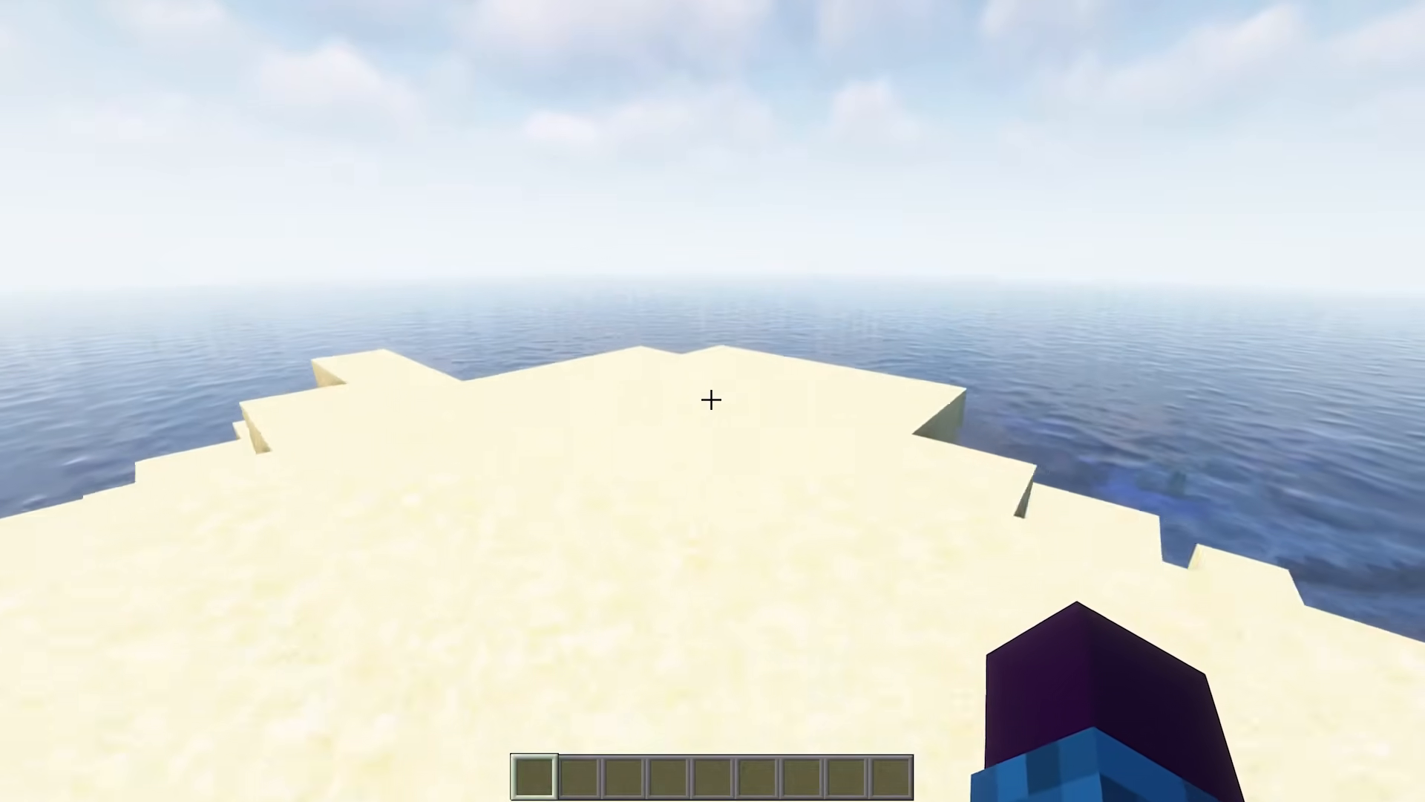
key("w")
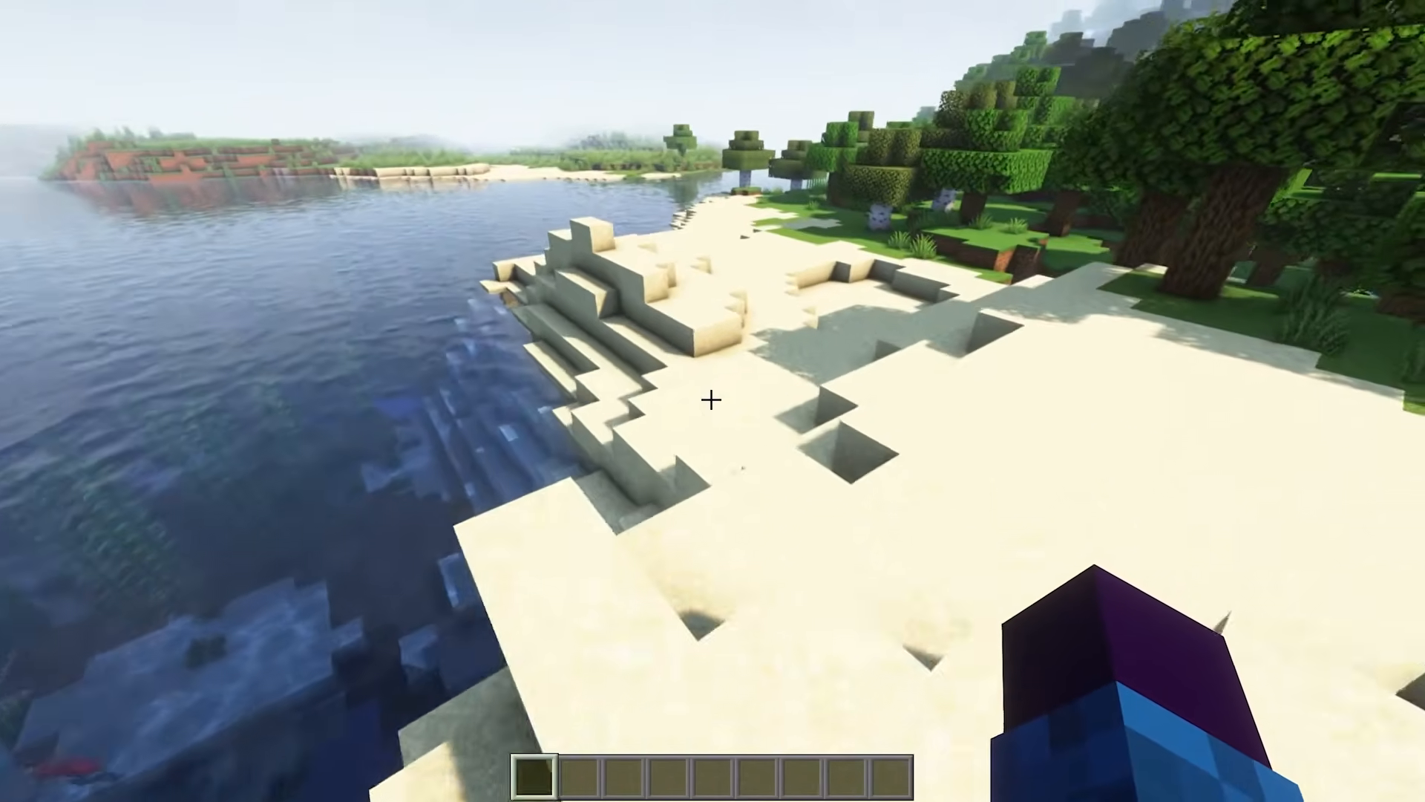
key("w")
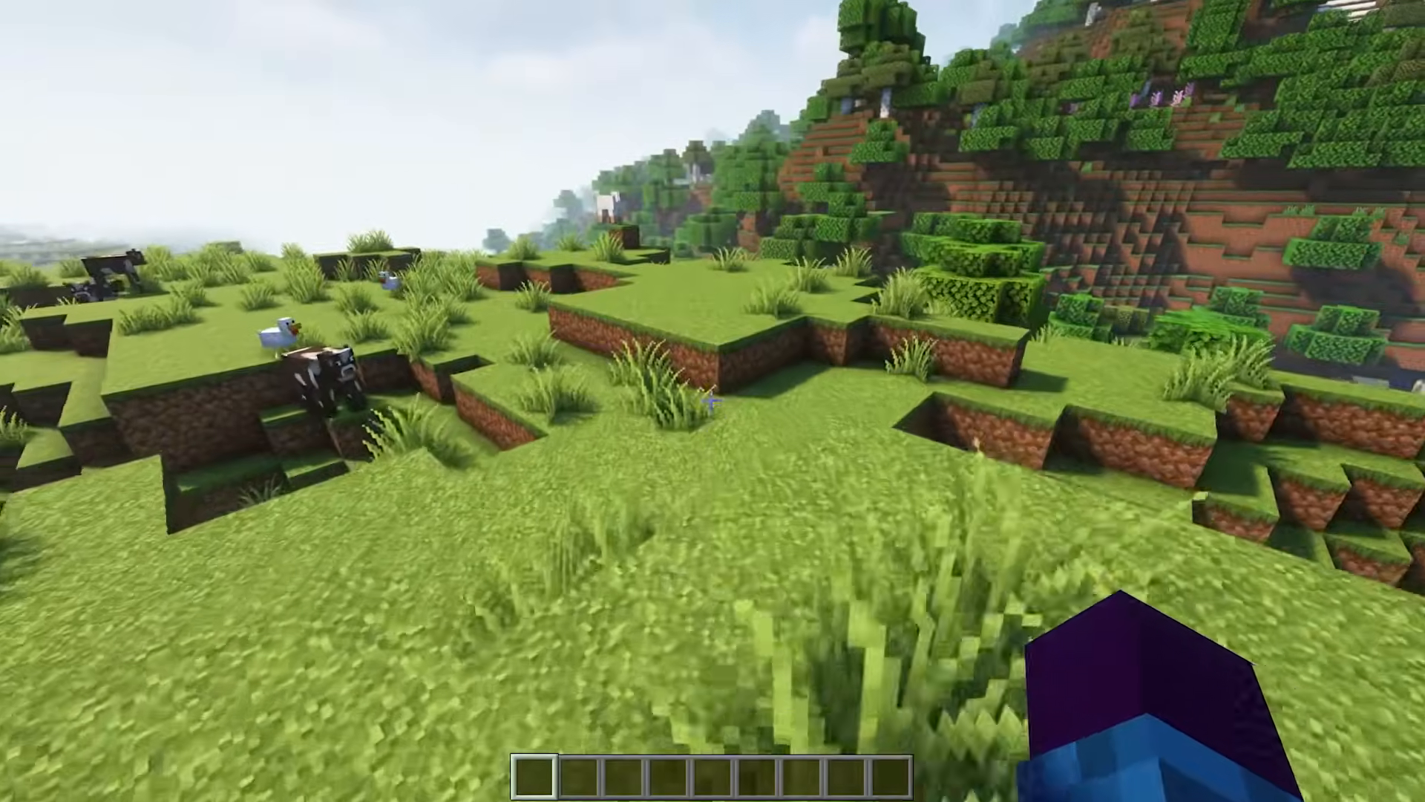
key("w")
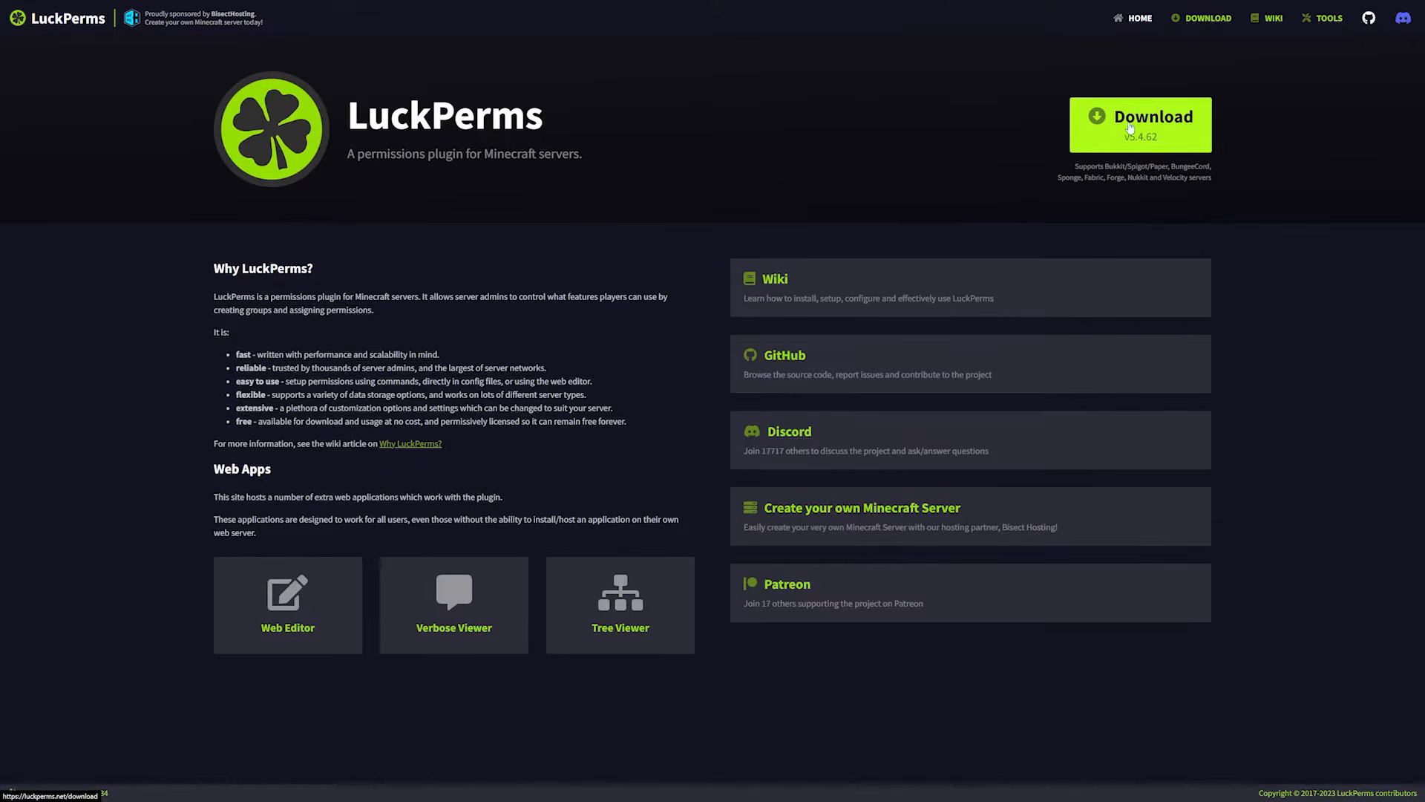
Download the Bukkit version of LuckPerms v5.4.62 from the LuckPerms website.
left_click(1135, 126)
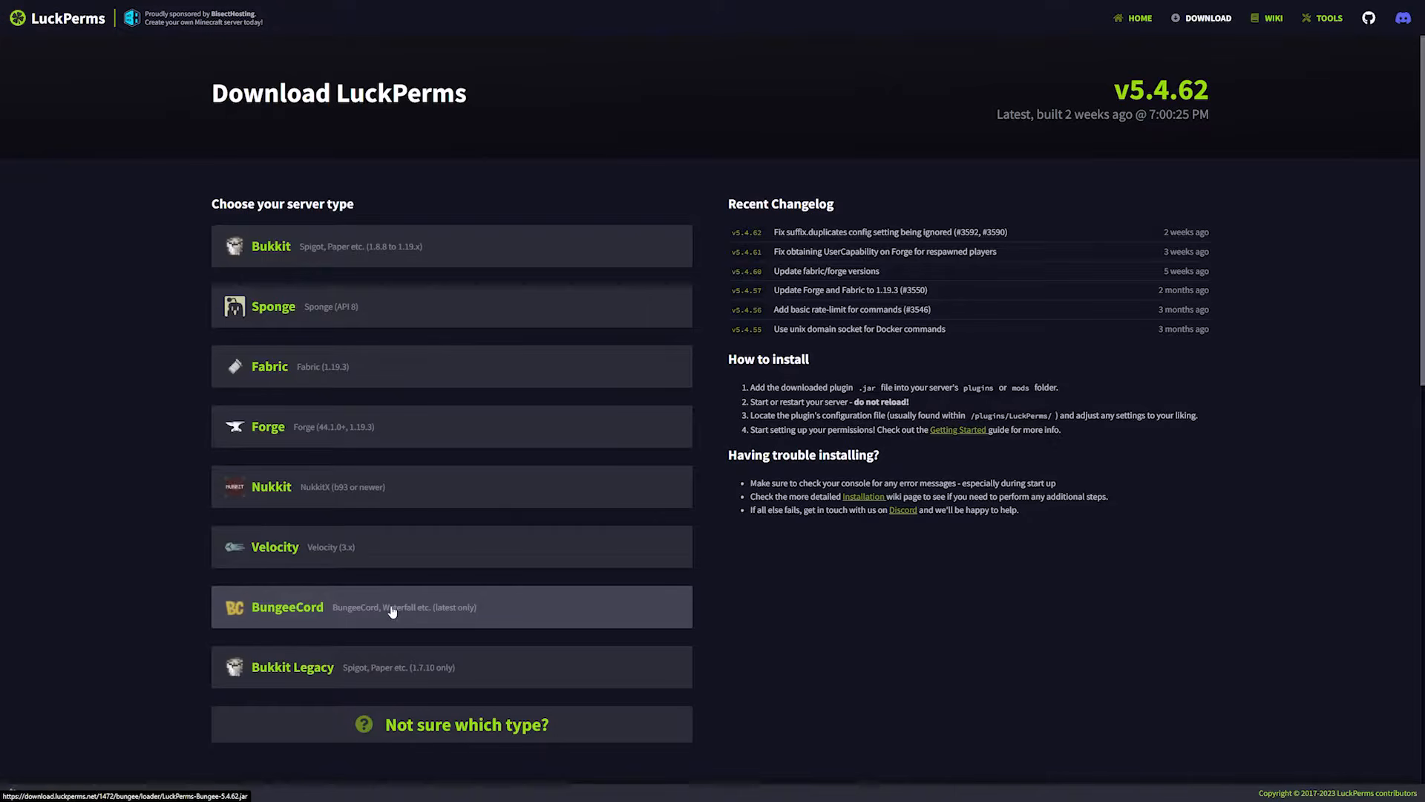
left_click(279, 257)
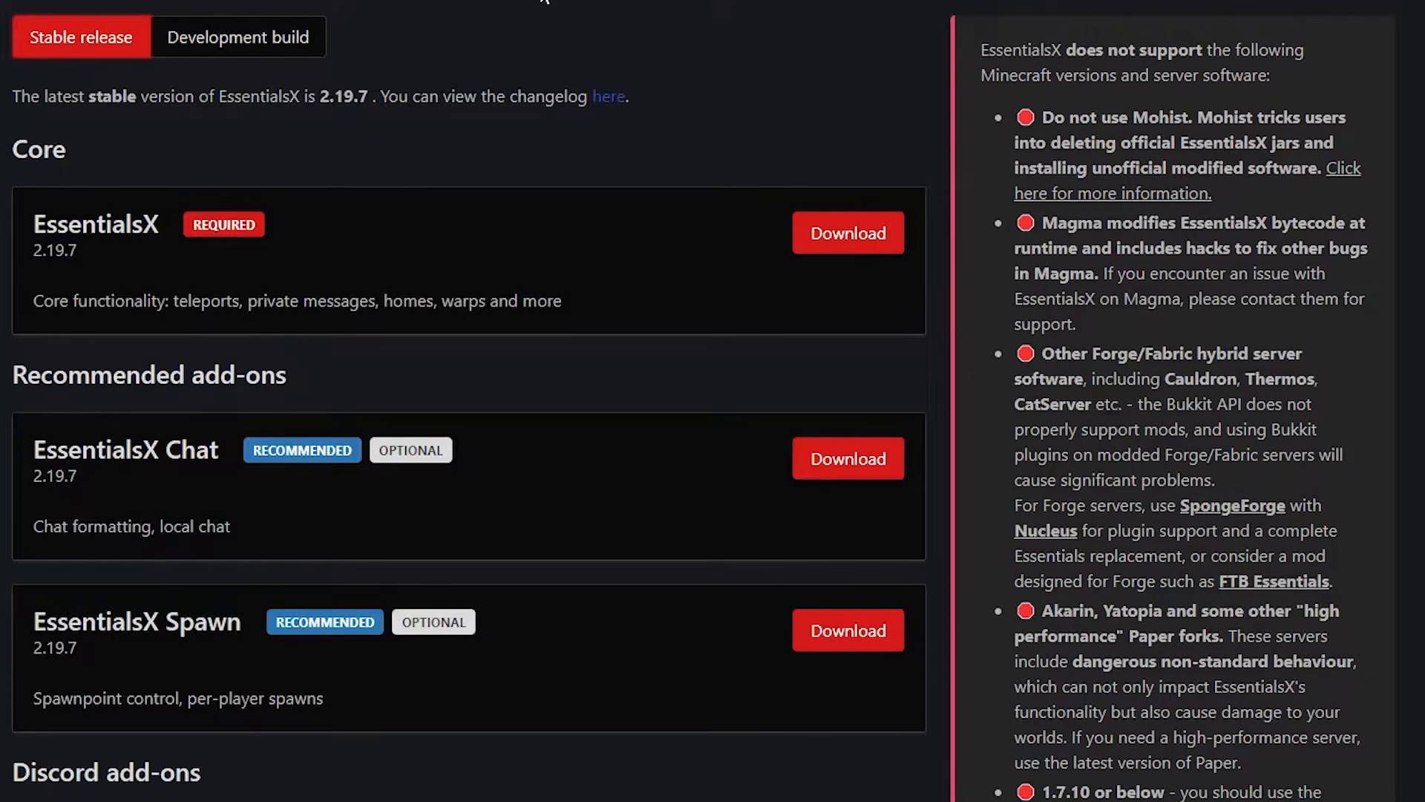
Examine the recommended EssentialsX Chat add-on on the EssentialsX stable release downloads page.
left_click_drag(34, 446, 228, 456)
left_click(145, 446)
left_click_drag(31, 450, 227, 462)
left_click(218, 450)
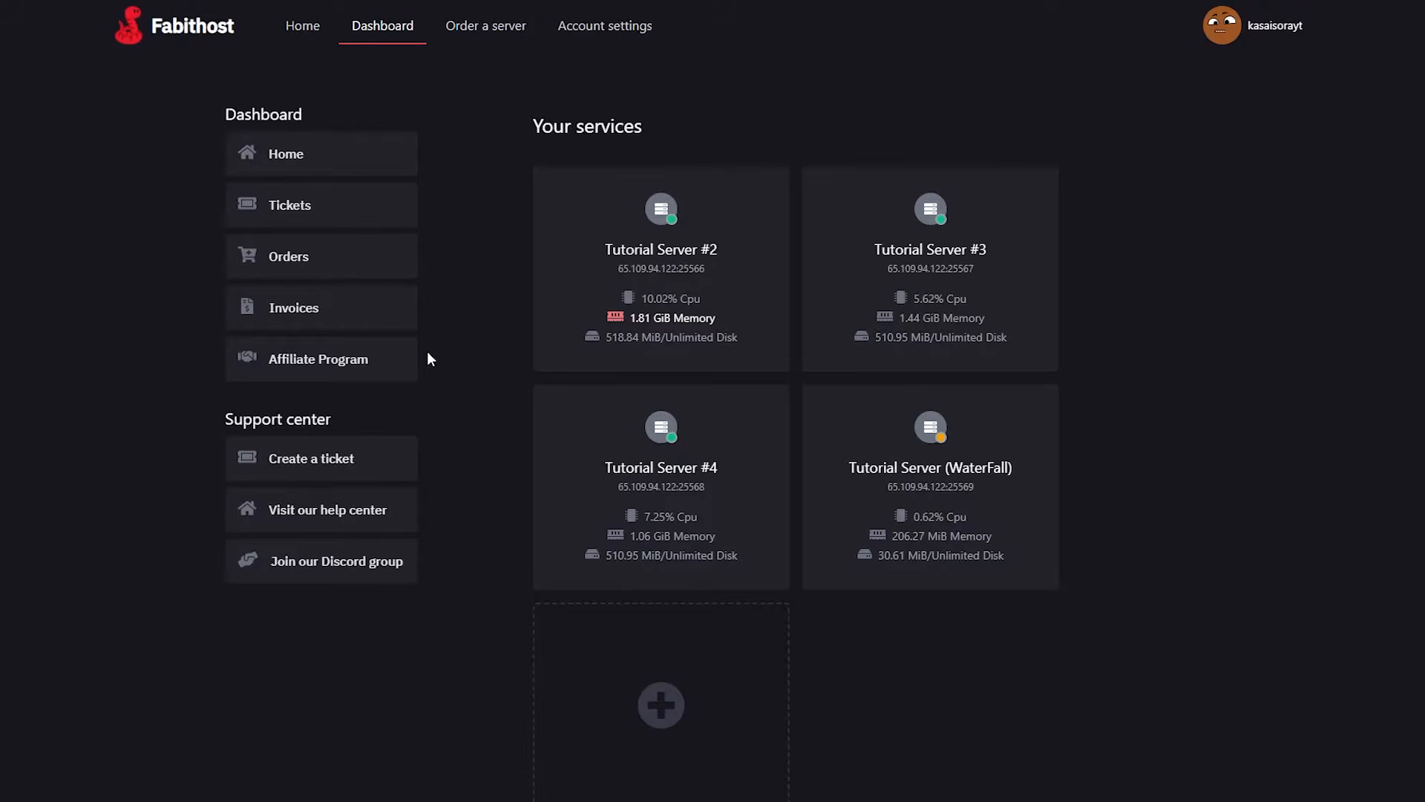
Upload EssentialsX-2.19.7, EssentialsXChat-2.19.7, LuckPerms-Bukkit-5.4.62 and Vault jars to the plugins folder of Tutorial Server #2 and restart that server.
left_click(679, 271)
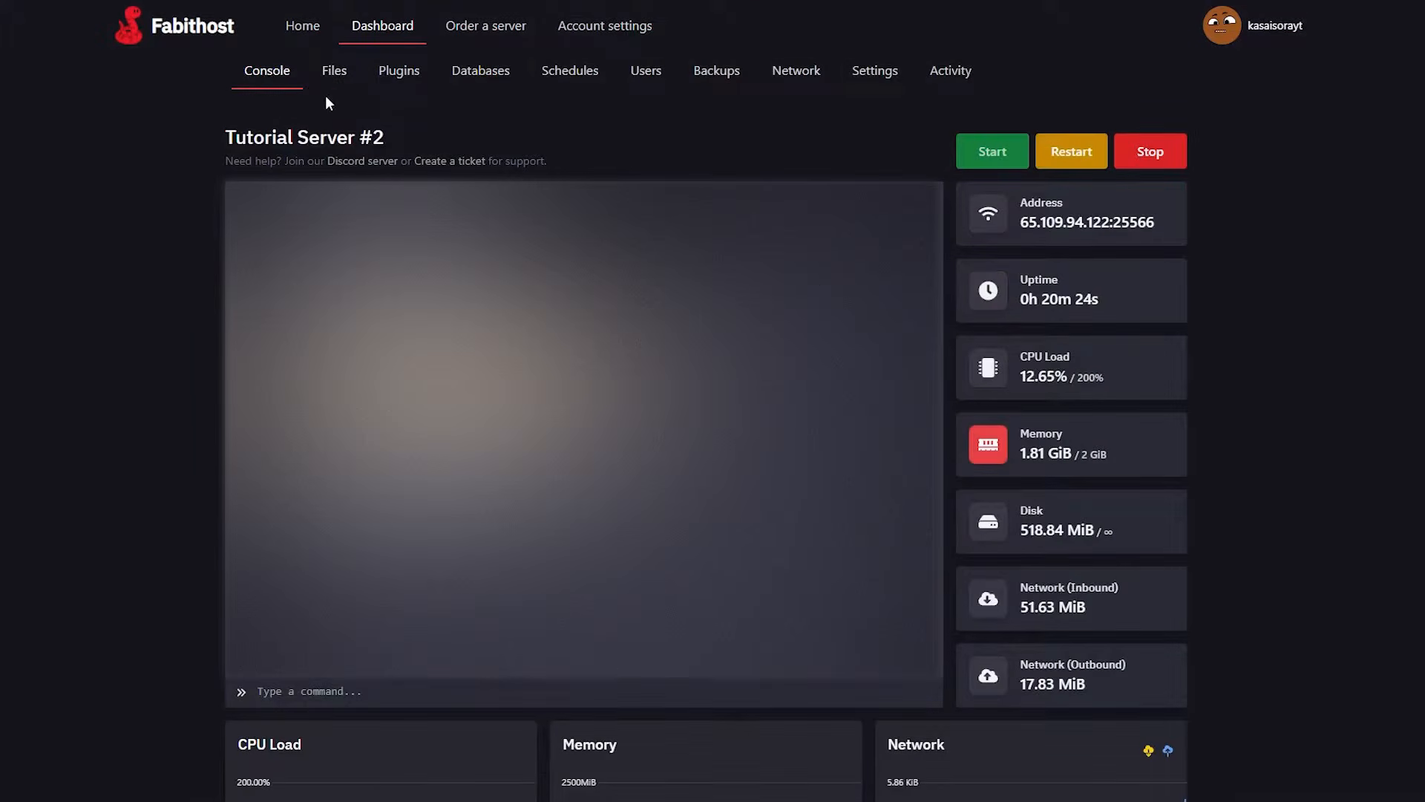
left_click(340, 90)
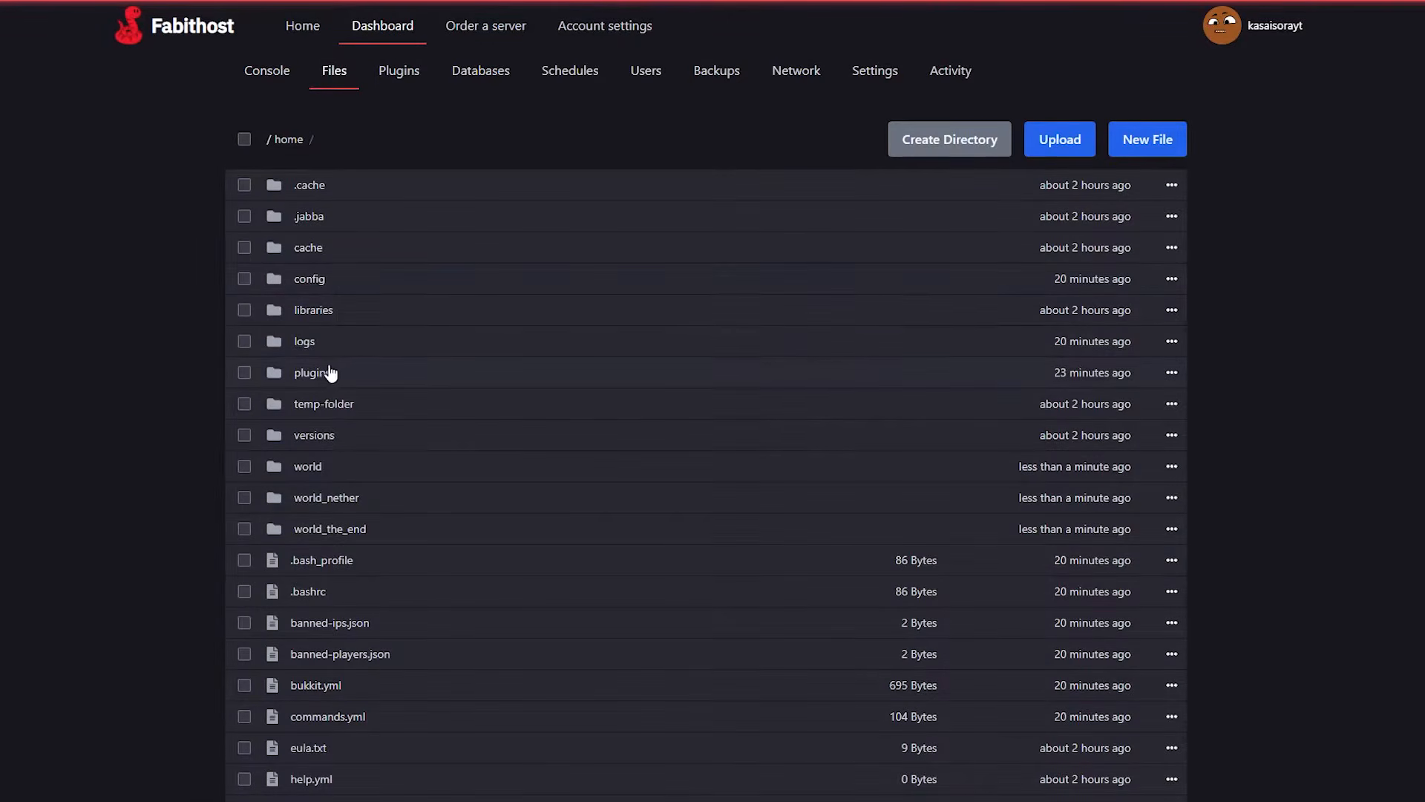
left_click(329, 373)
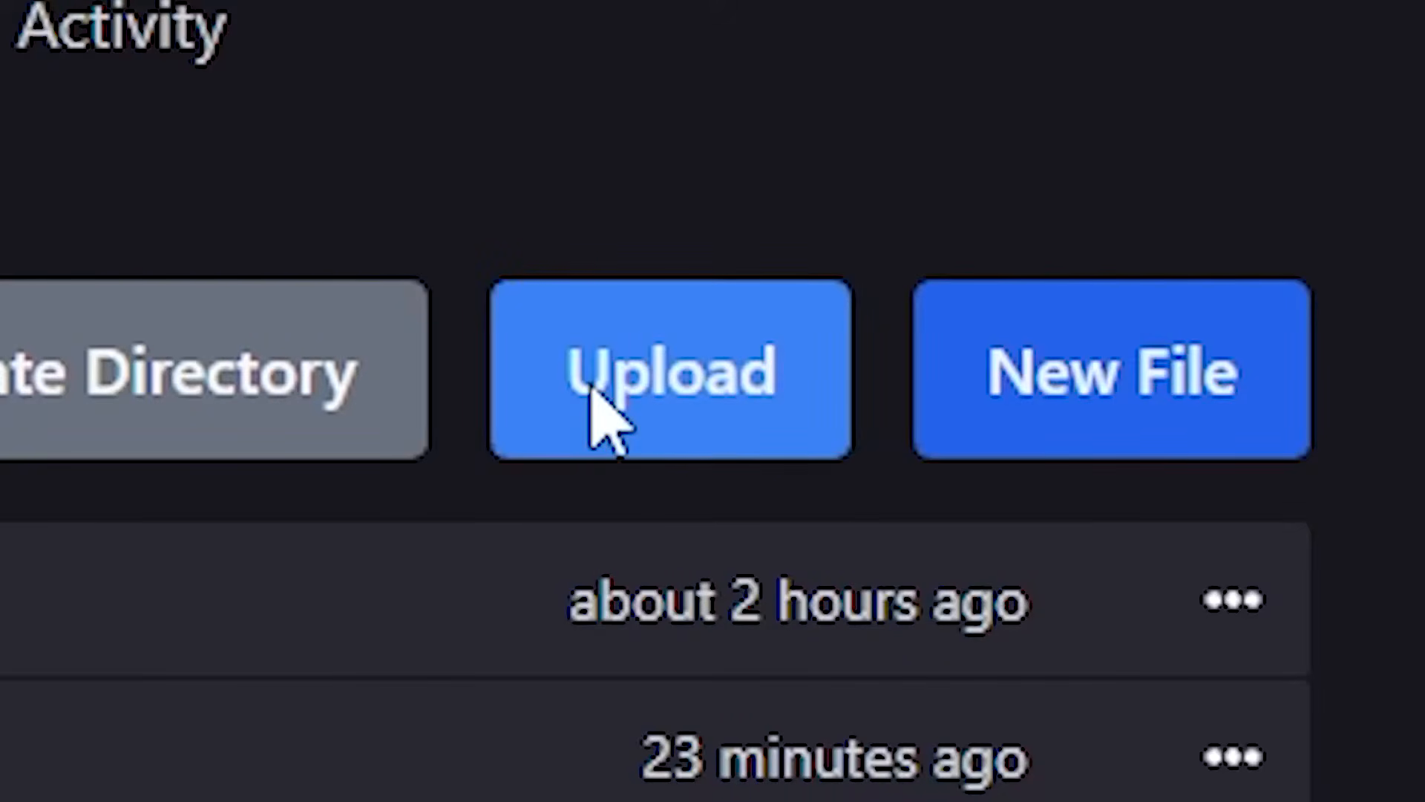
left_click(1044, 147)
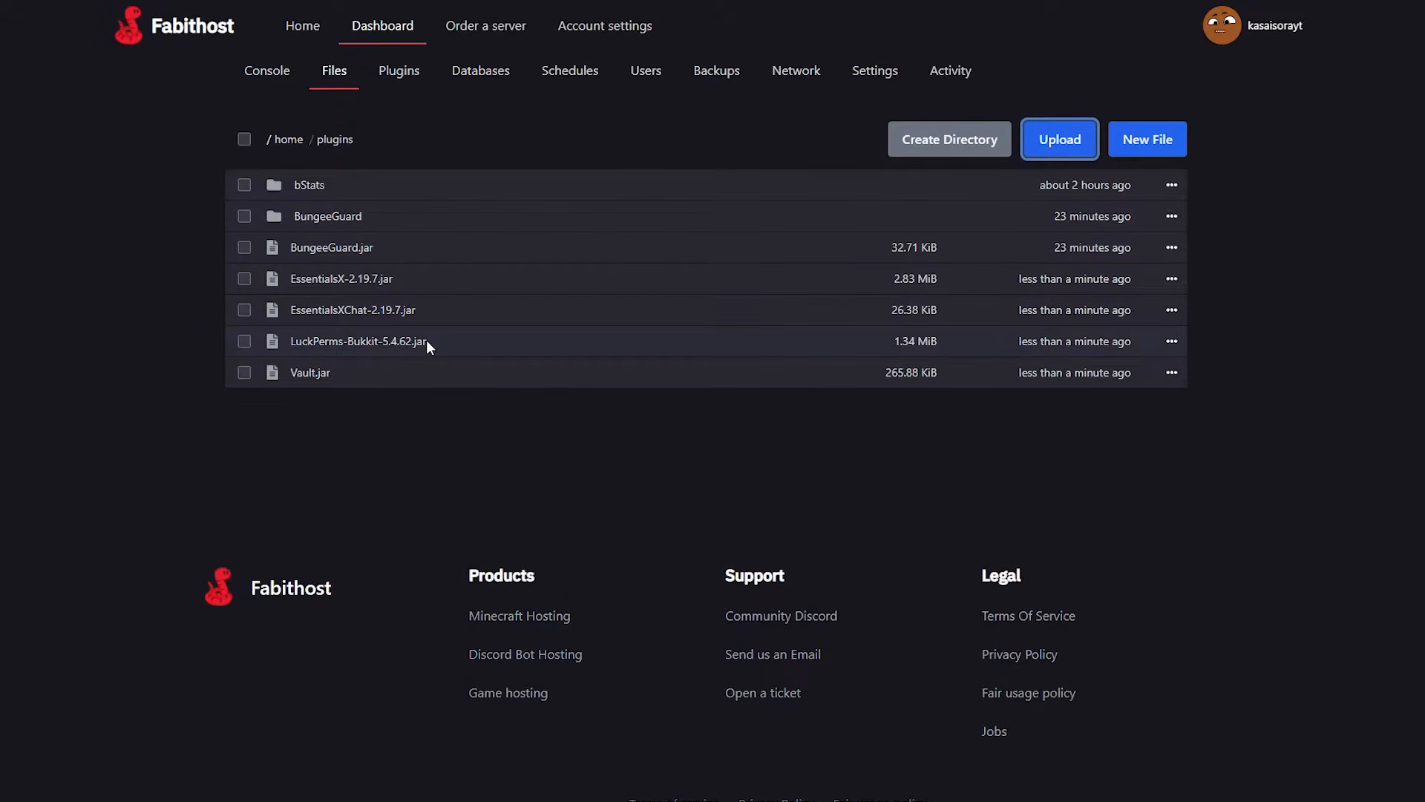
left_click(267, 71)
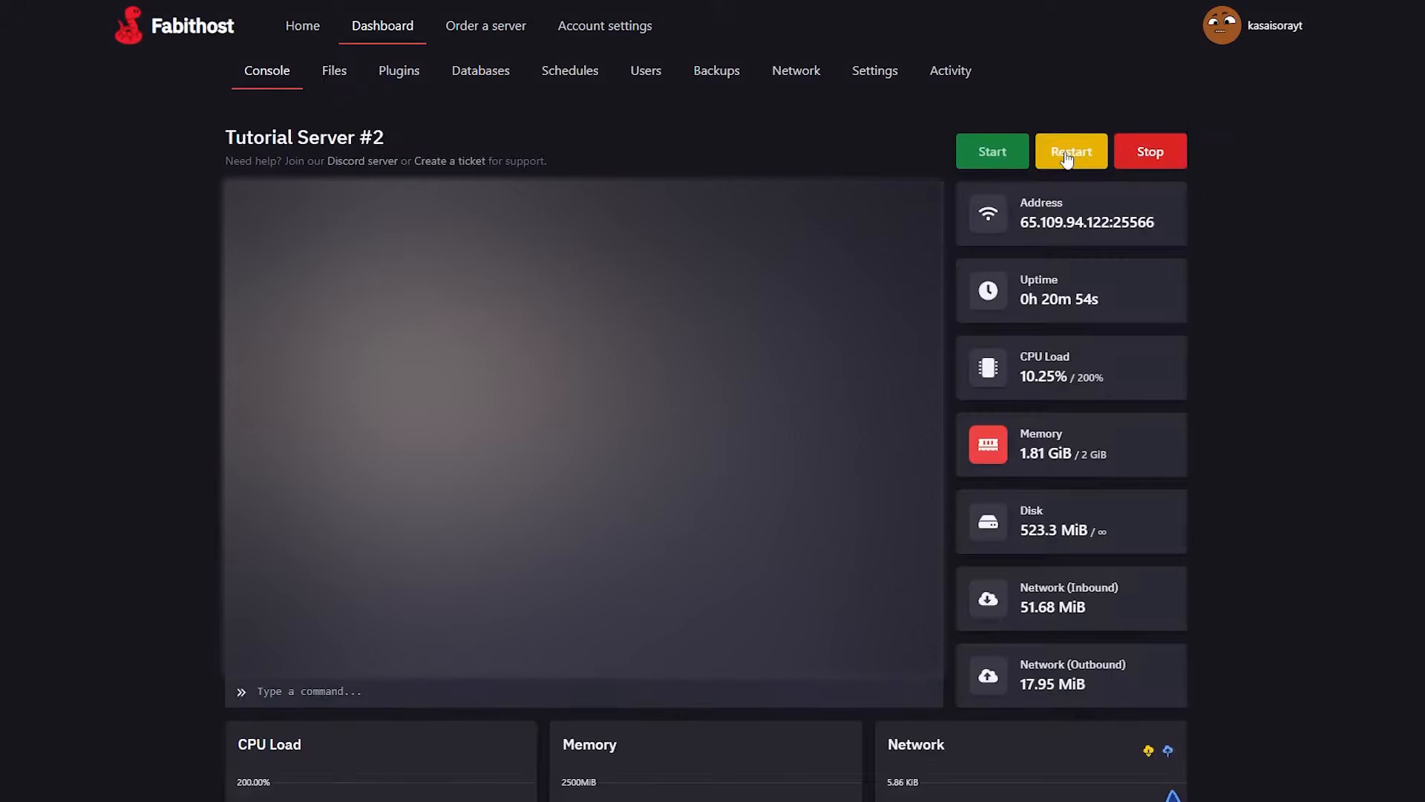
left_click(1070, 165)
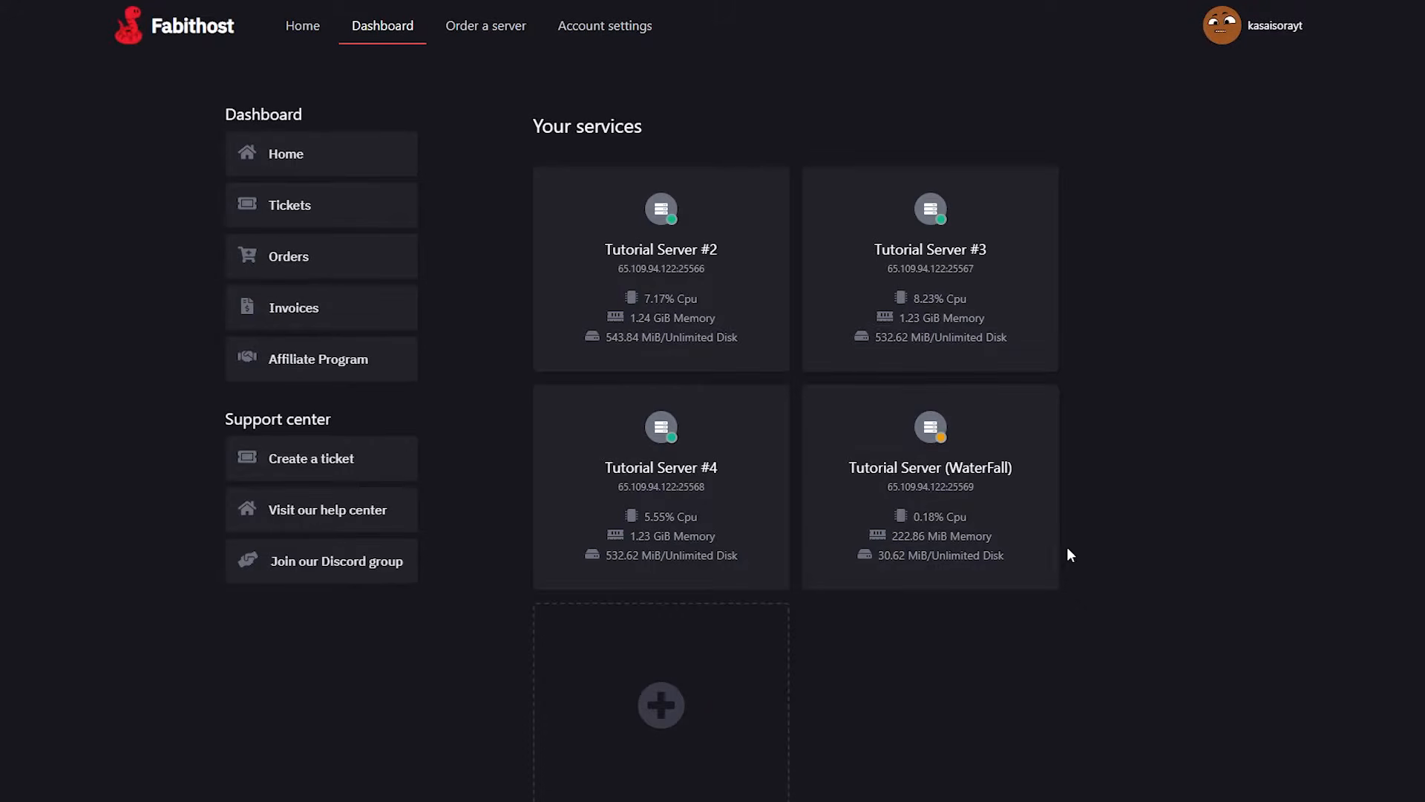
Create a database named luckperms on Tutorial Server (WaterFall), leaving the allowed connections field blank.
left_click(940, 486)
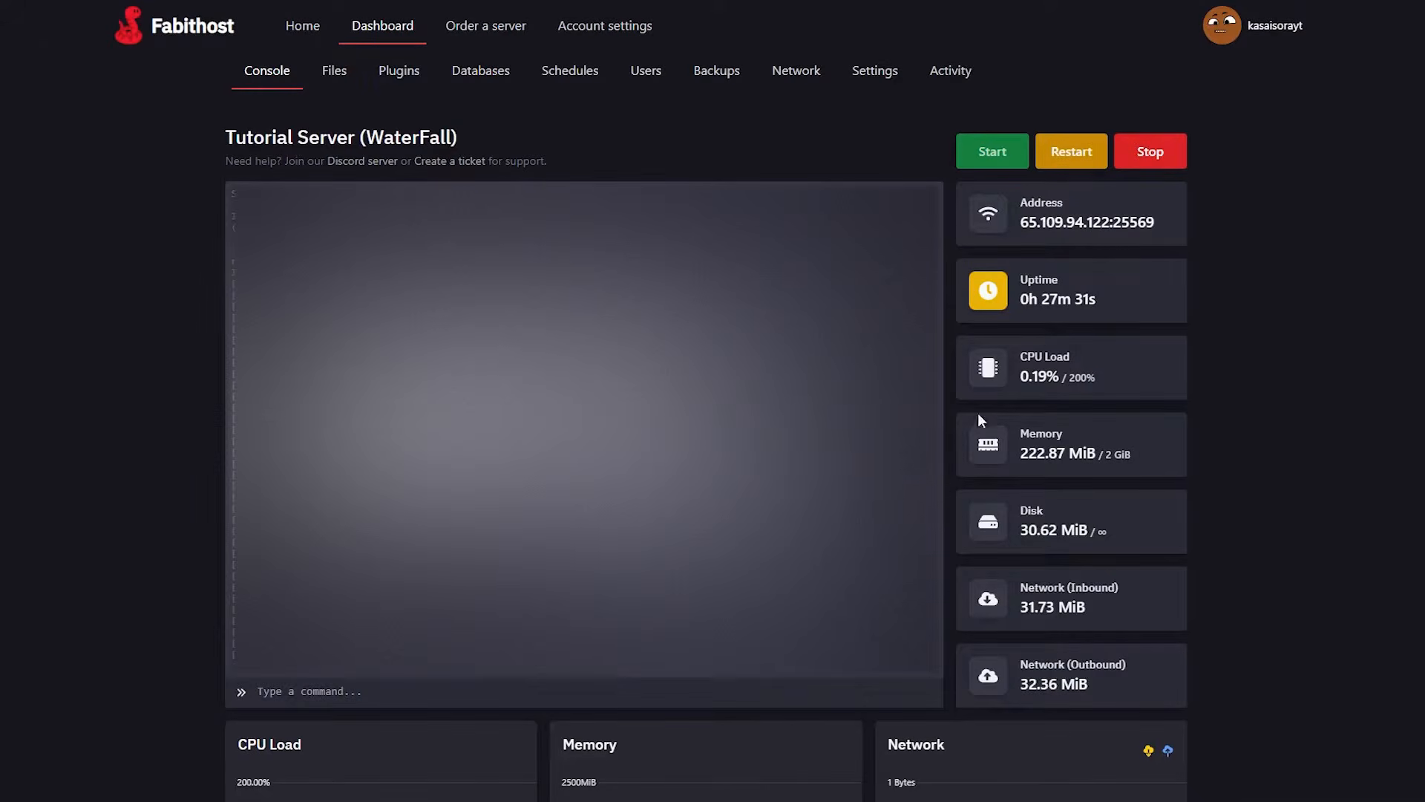
left_click(490, 70)
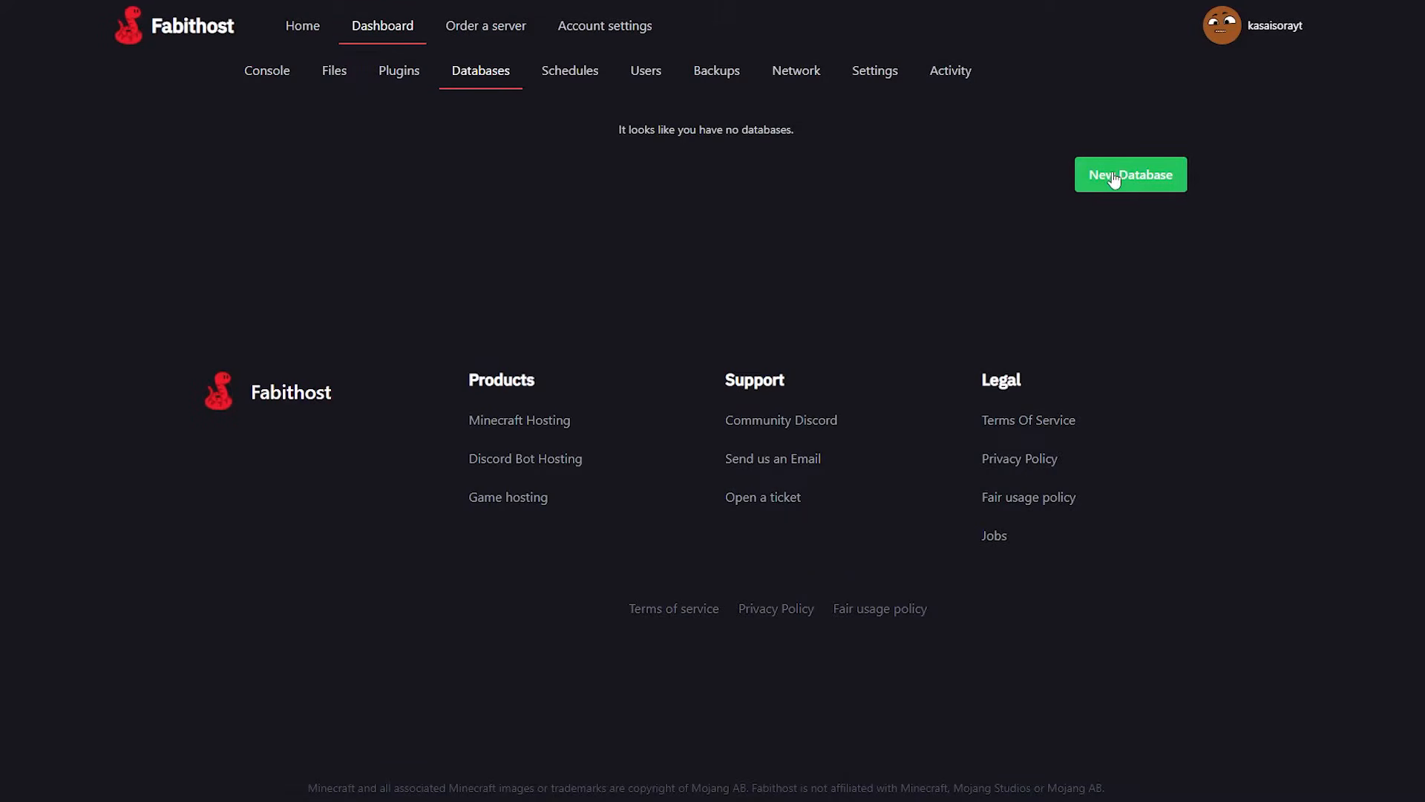
left_click(1113, 177)
left_click(341, 297)
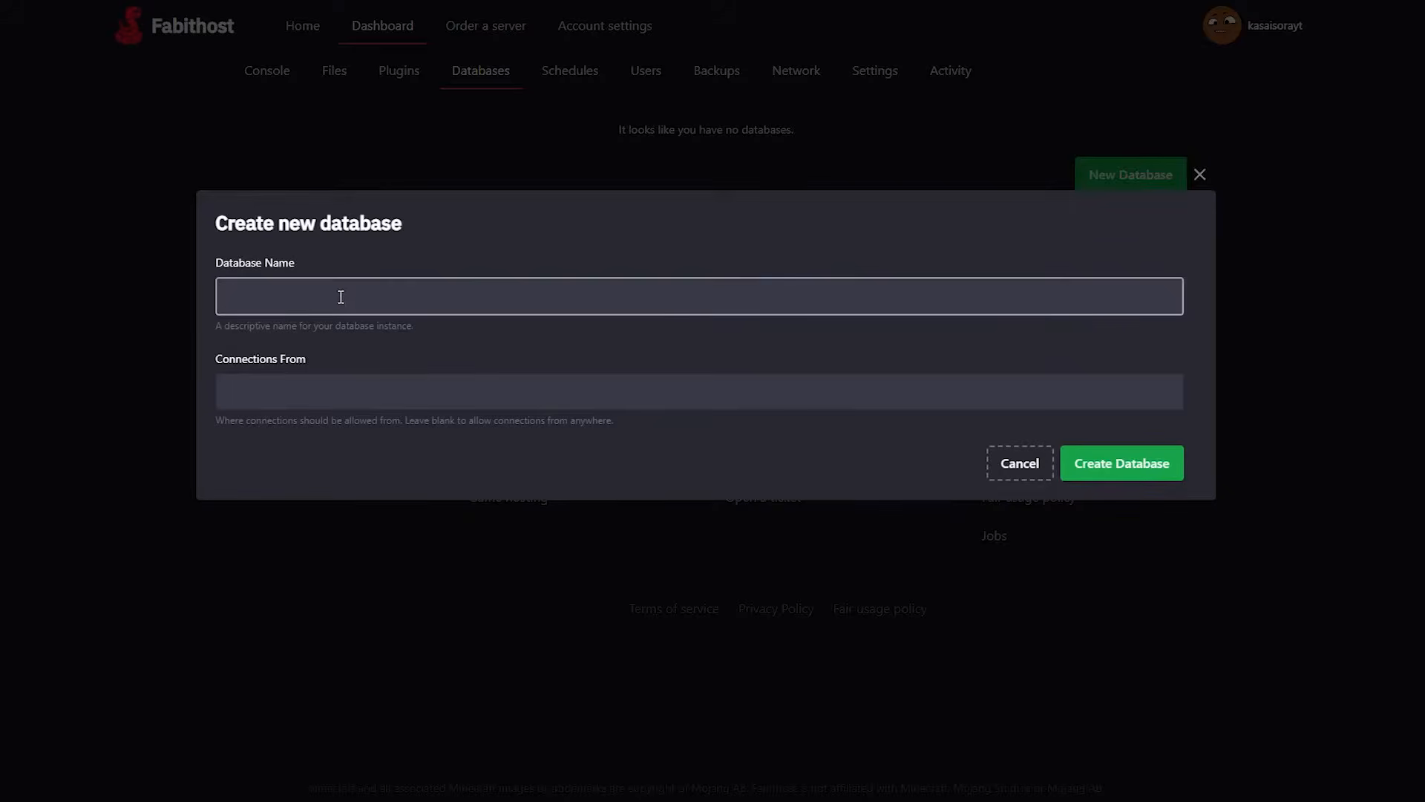
type("luckperms")
left_click(1102, 483)
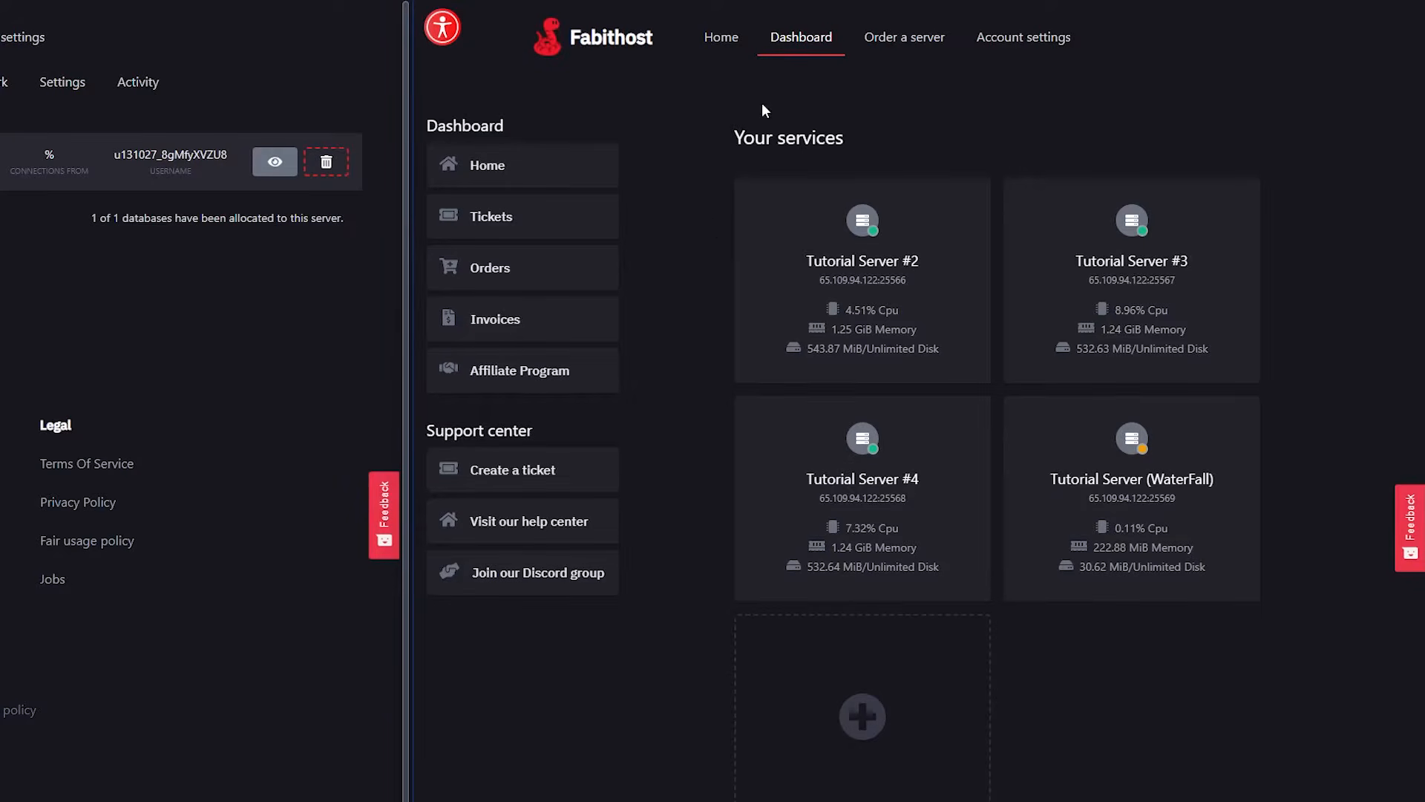
Open plugins/LuckPerms/config.yml on Tutorial Server #2 and set the server name to lobby.
left_click(866, 249)
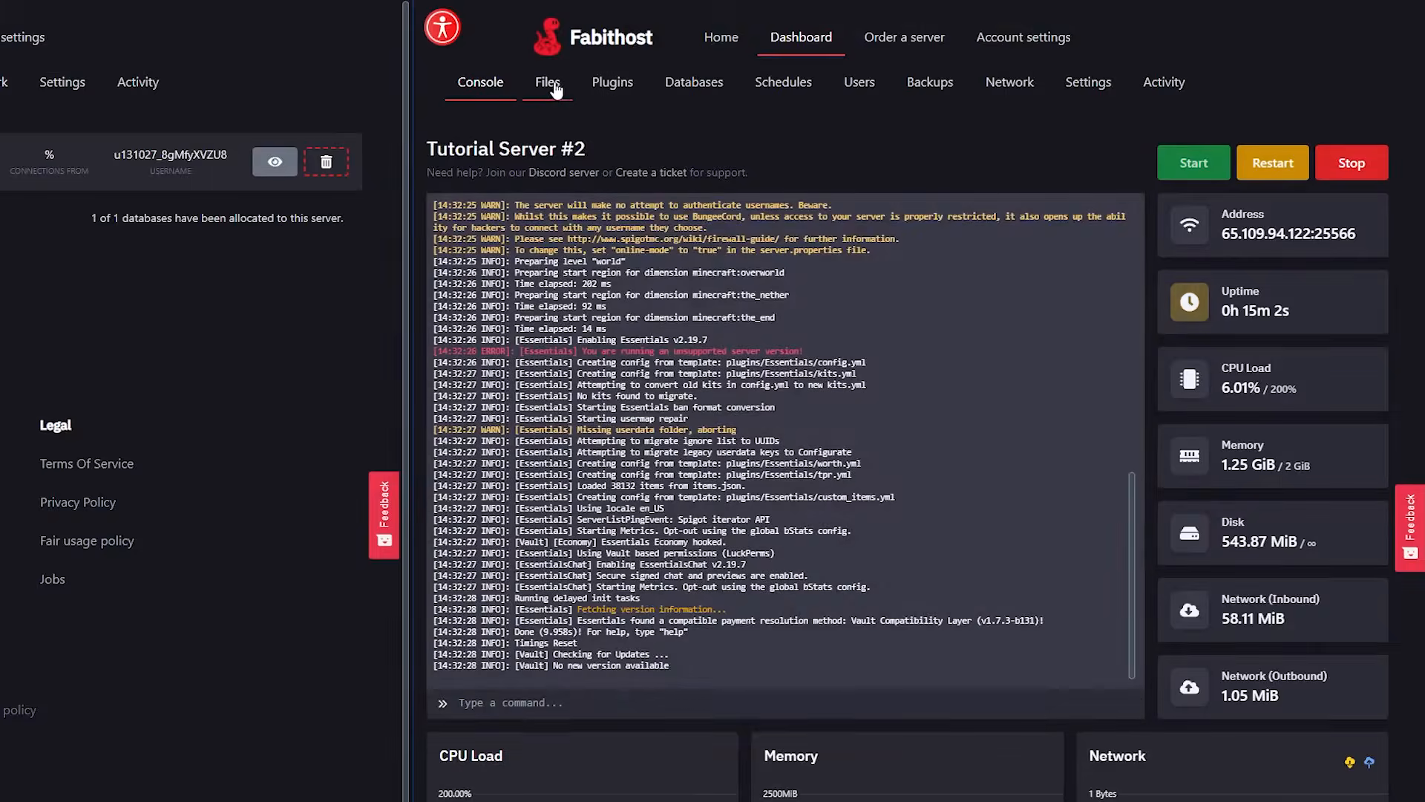
left_click(553, 83)
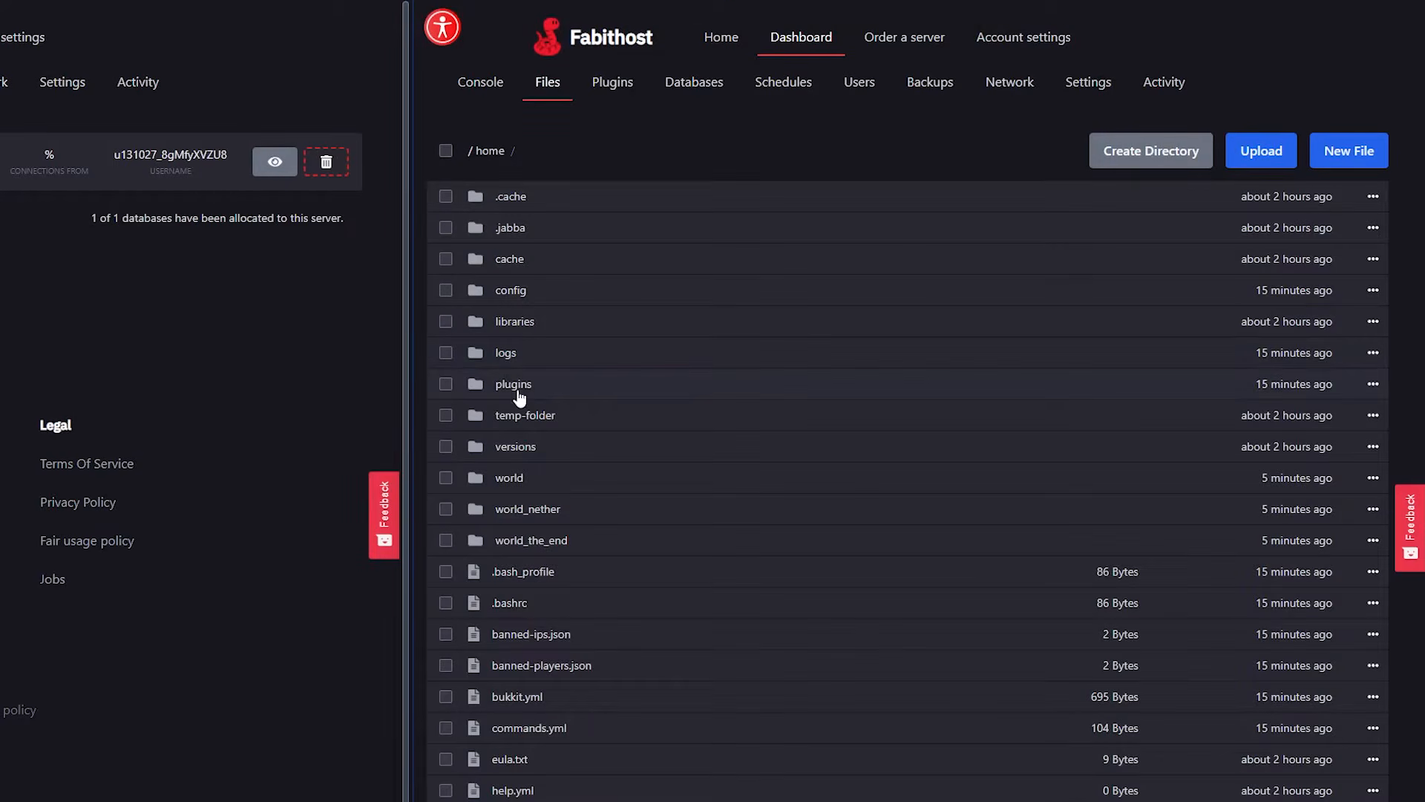
left_click(522, 392)
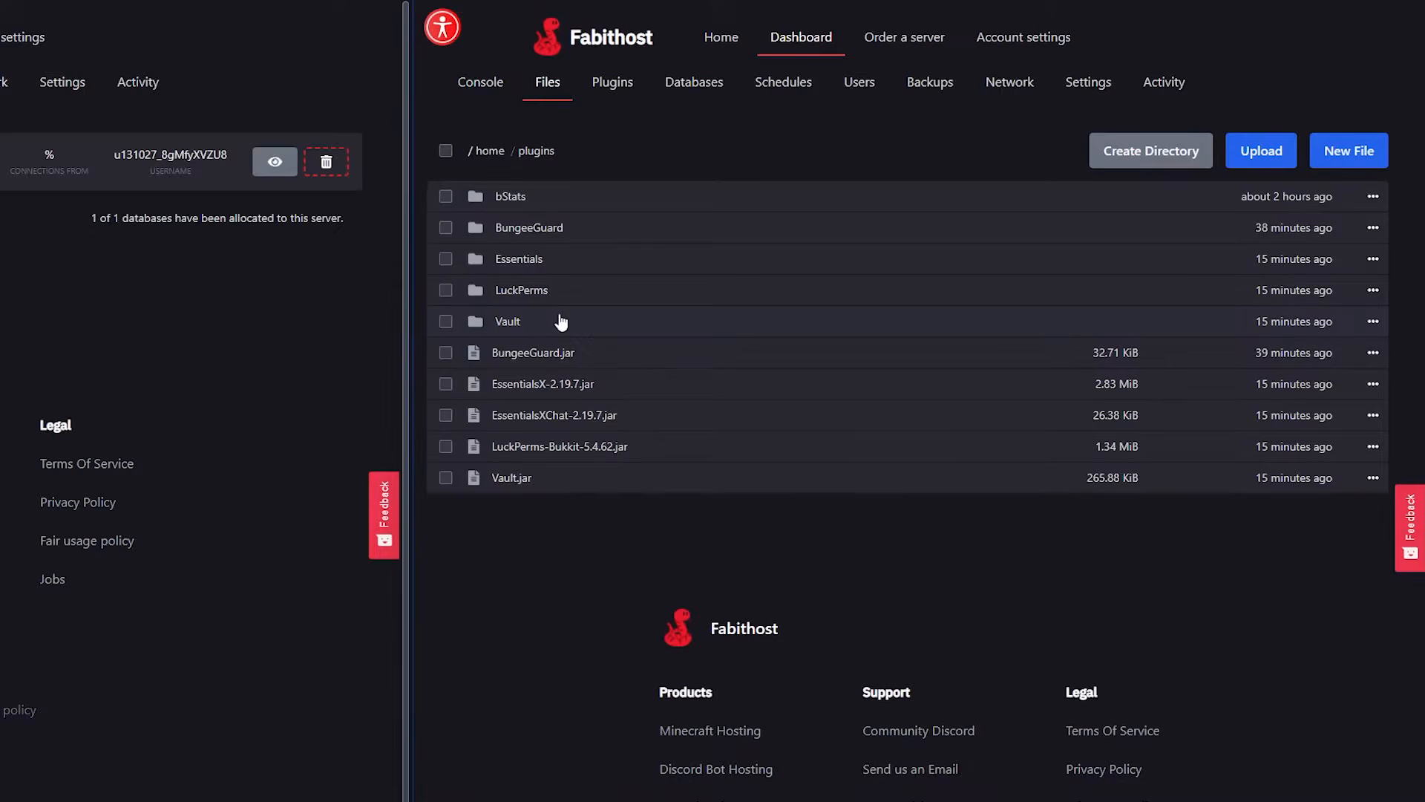
left_click(512, 292)
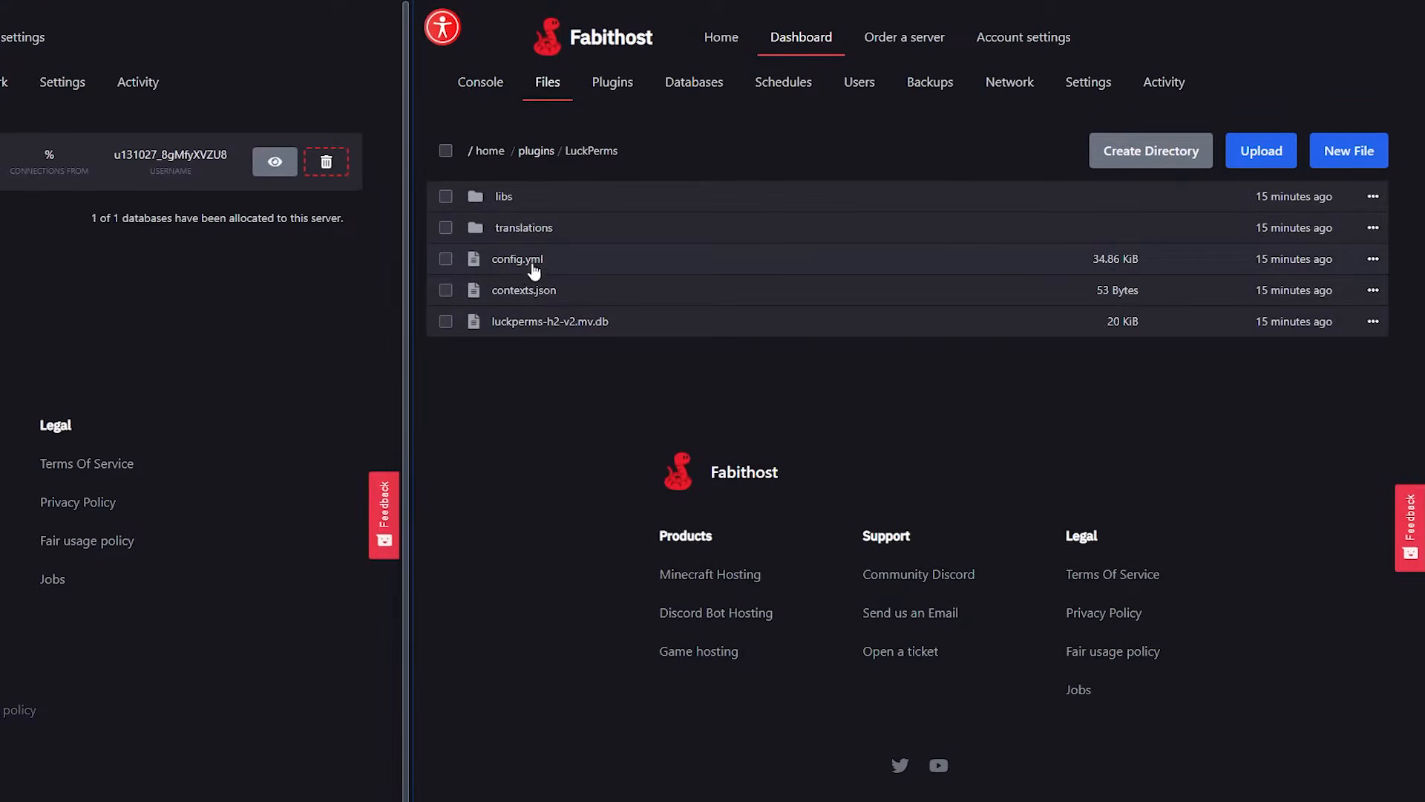
left_click(499, 260)
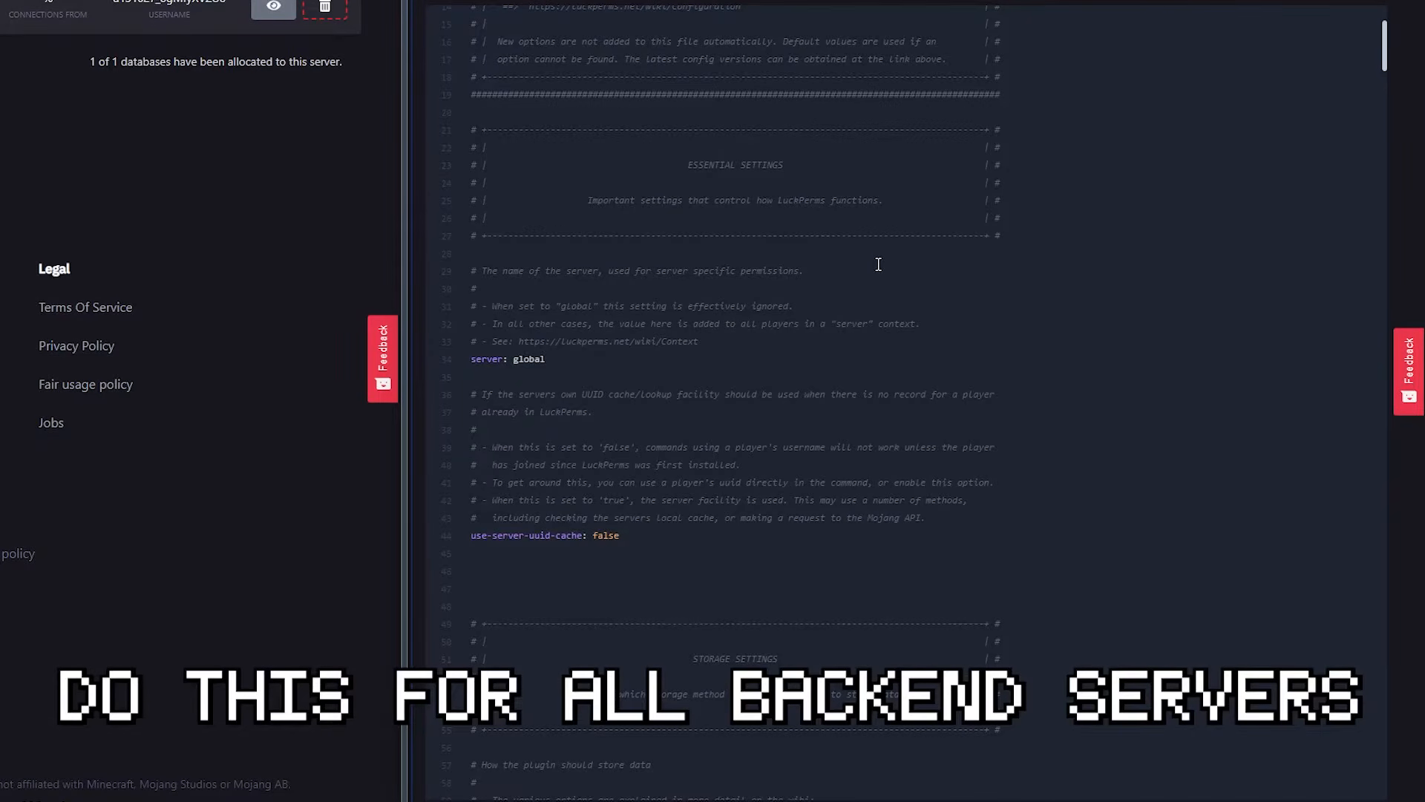
scroll(878, 265, "down", 3)
scroll(764, 240, "up", 2)
left_click_drag(551, 280, 516, 274)
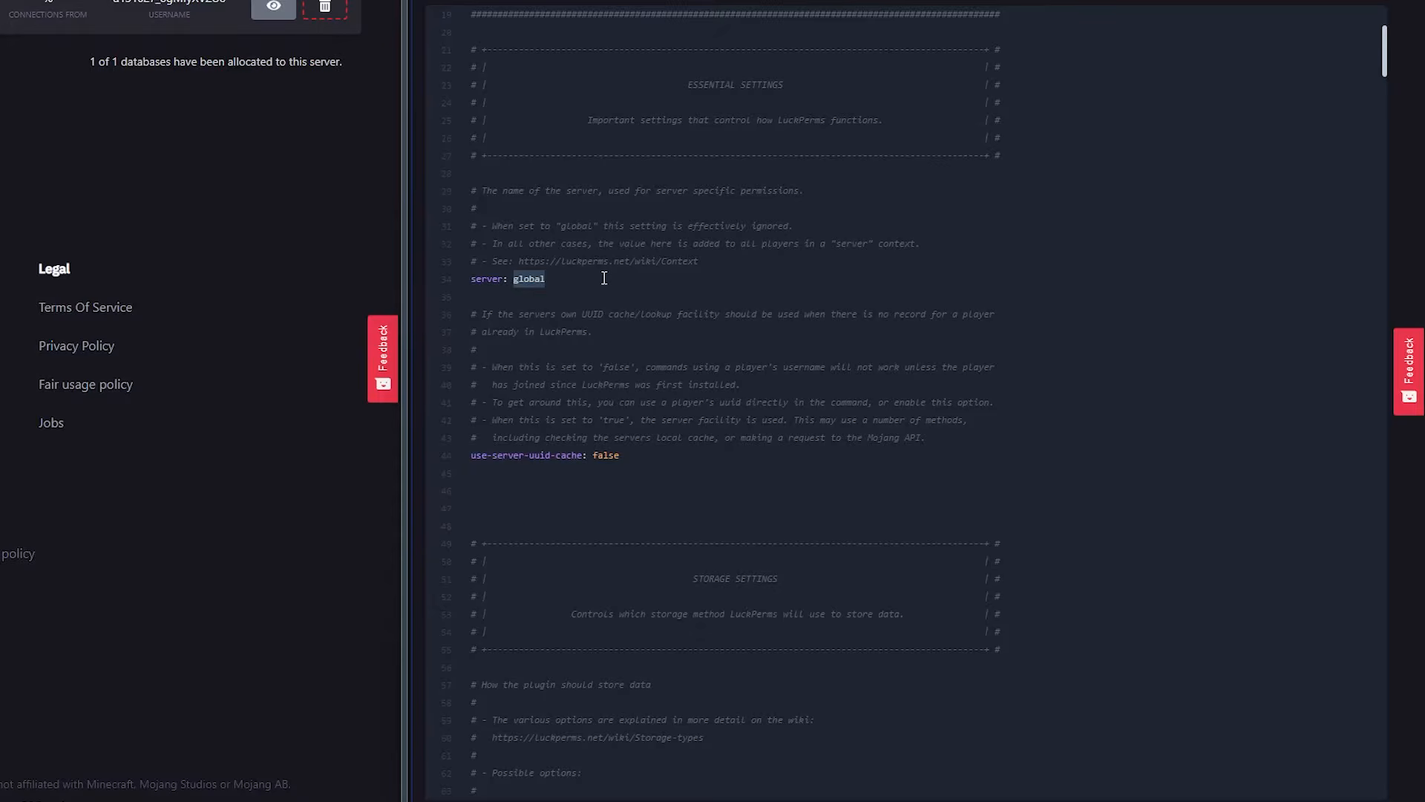
type("lobby")
Set the storage-method in the LuckPerms config to mysql.
scroll(868, 185, "down", 10)
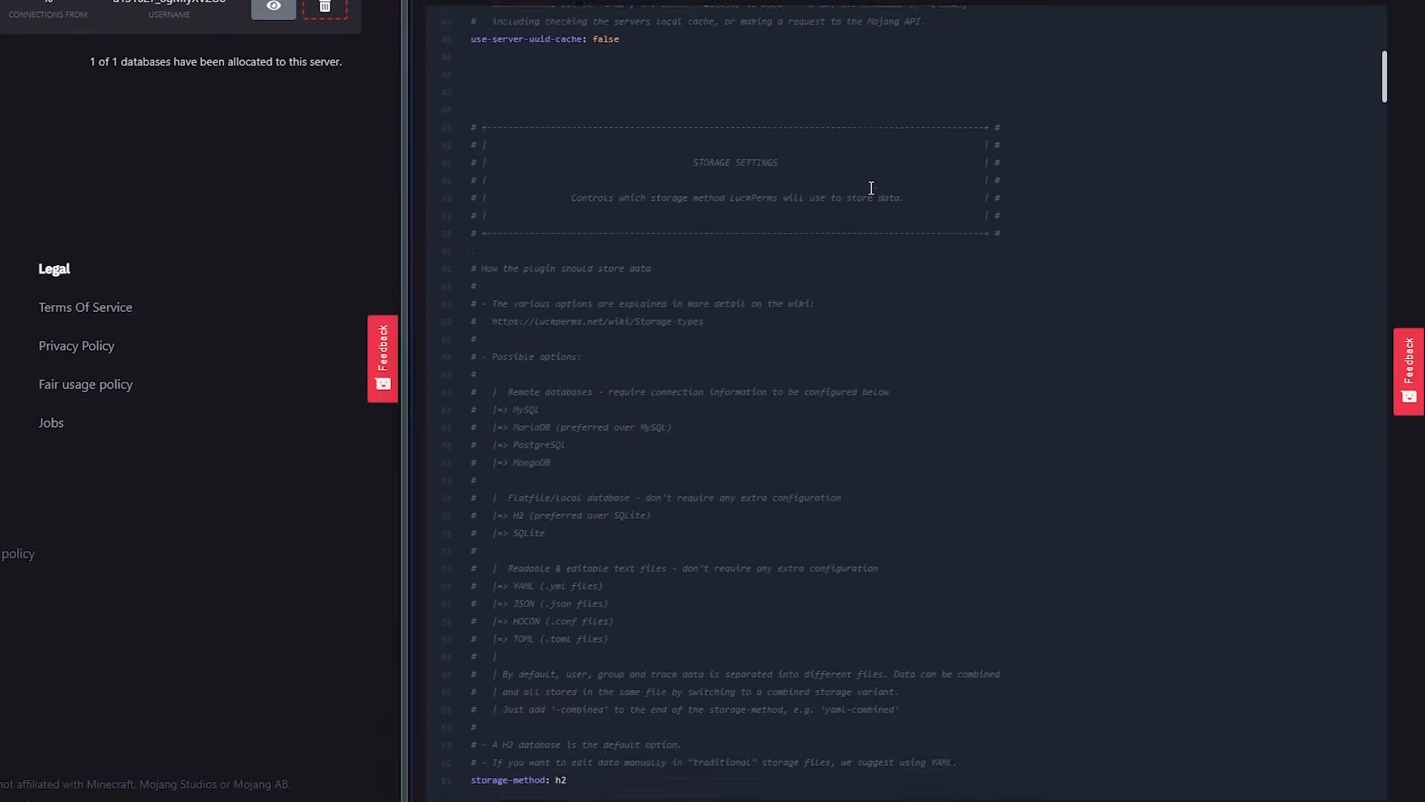
scroll(858, 159, "down", 3)
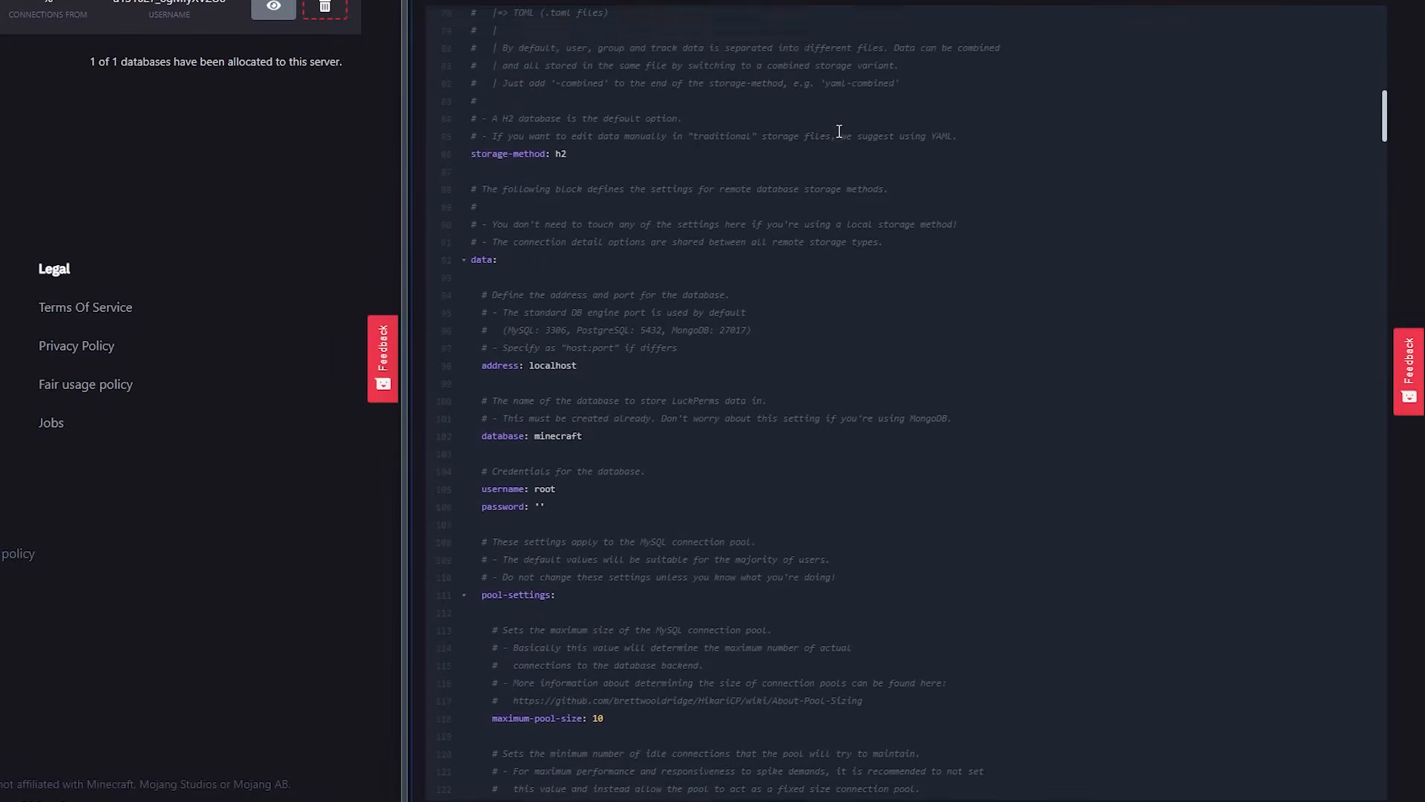
left_click_drag(481, 155, 579, 156)
left_click(594, 150)
key("BackSpace")
key("BackSpace")
type("mysql")
Set the data section's database to s131027_luckperms and its address to 207.244.247.55:3306.
scroll(636, 149, "down", 1)
left_click_drag(484, 286, 434, 226)
left_click(599, 416)
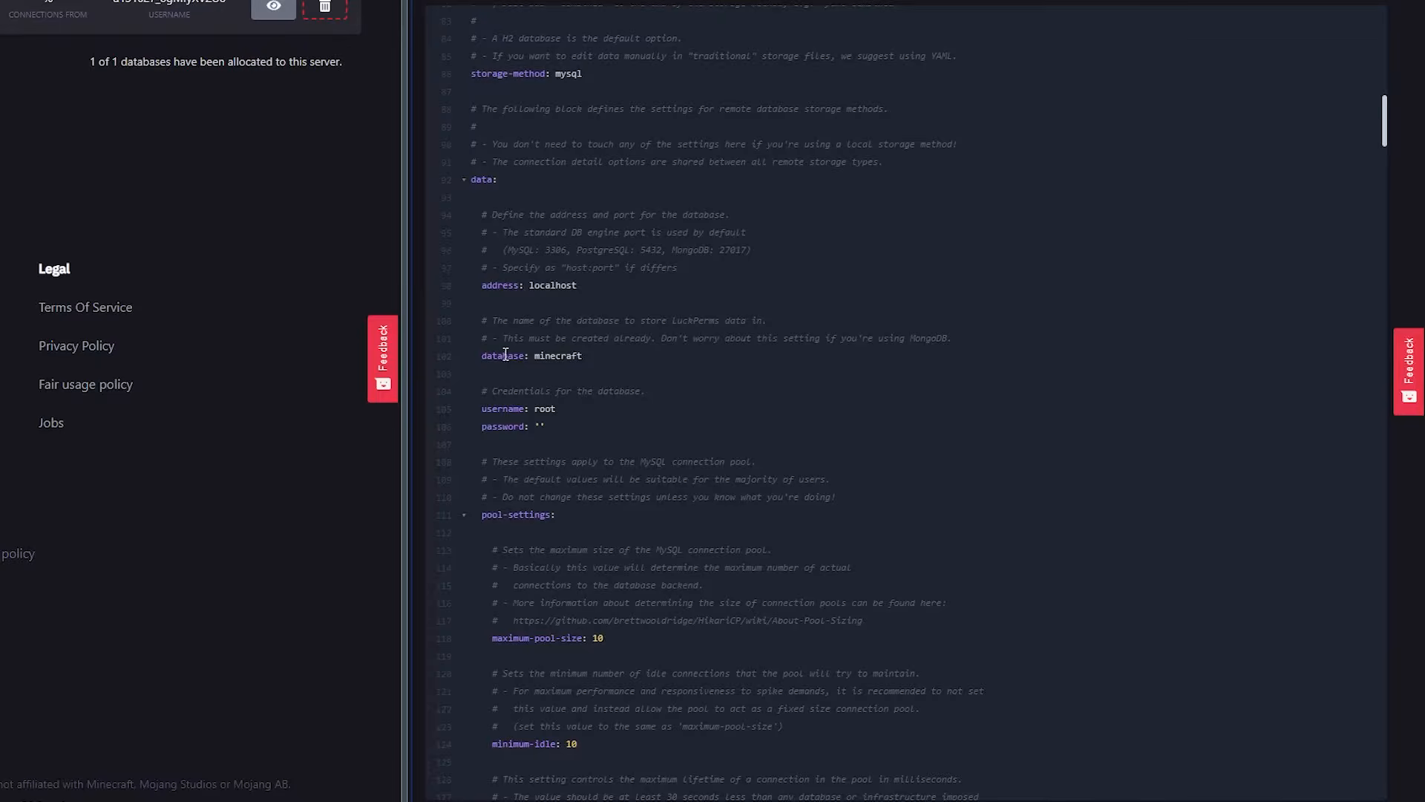
left_click_drag(484, 354, 535, 360)
left_click(582, 356)
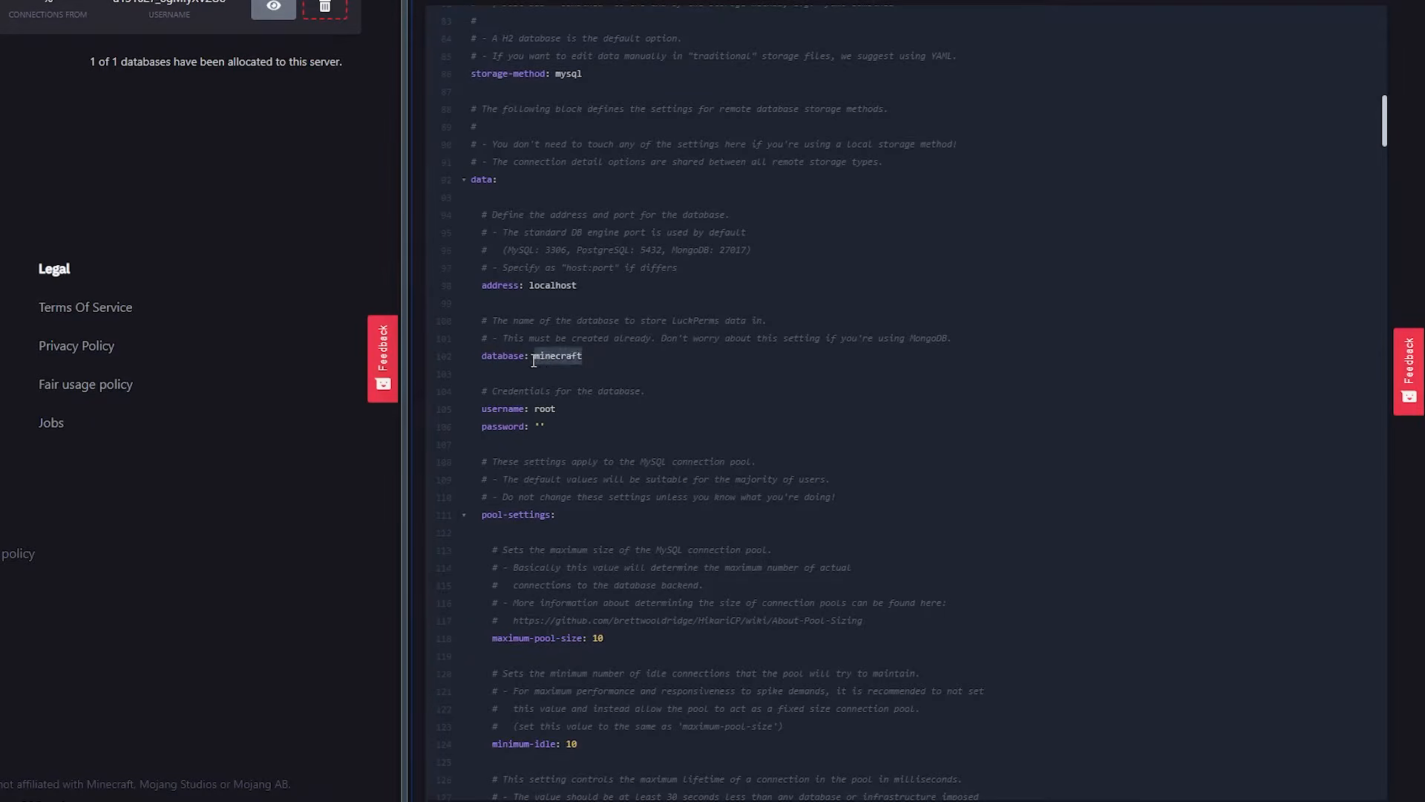
type("s131027_luckperms")
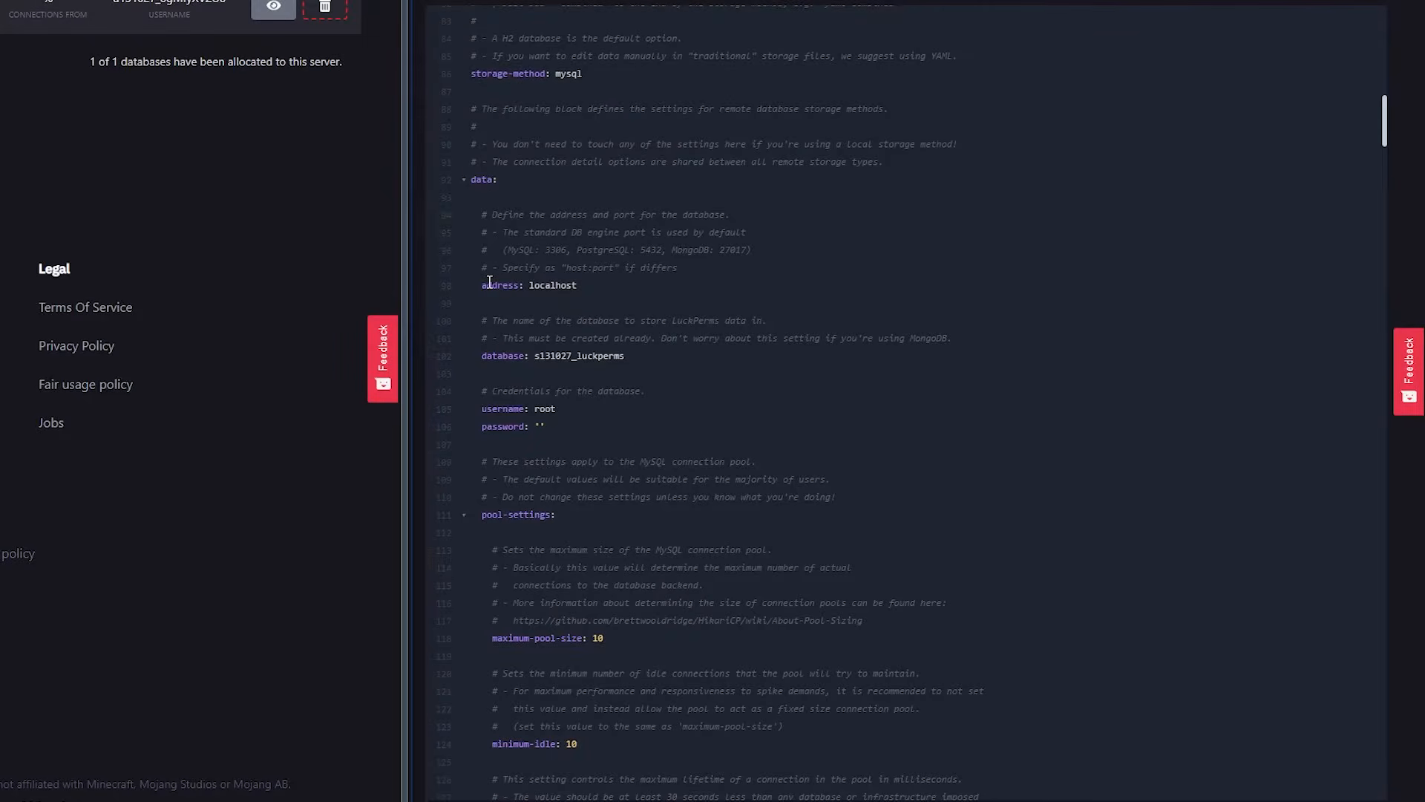
left_click_drag(579, 286, 530, 286)
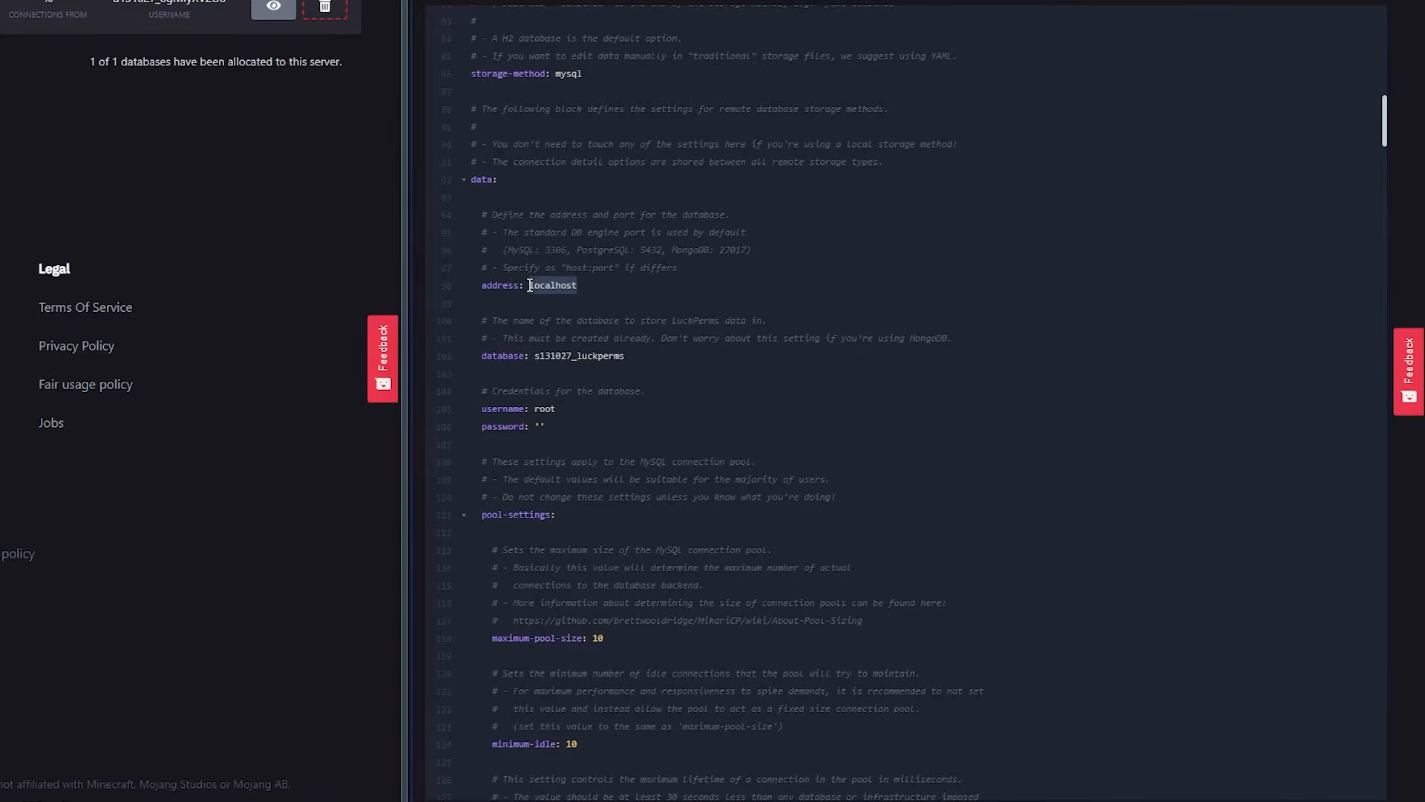
type("207.244.247.55:3306")
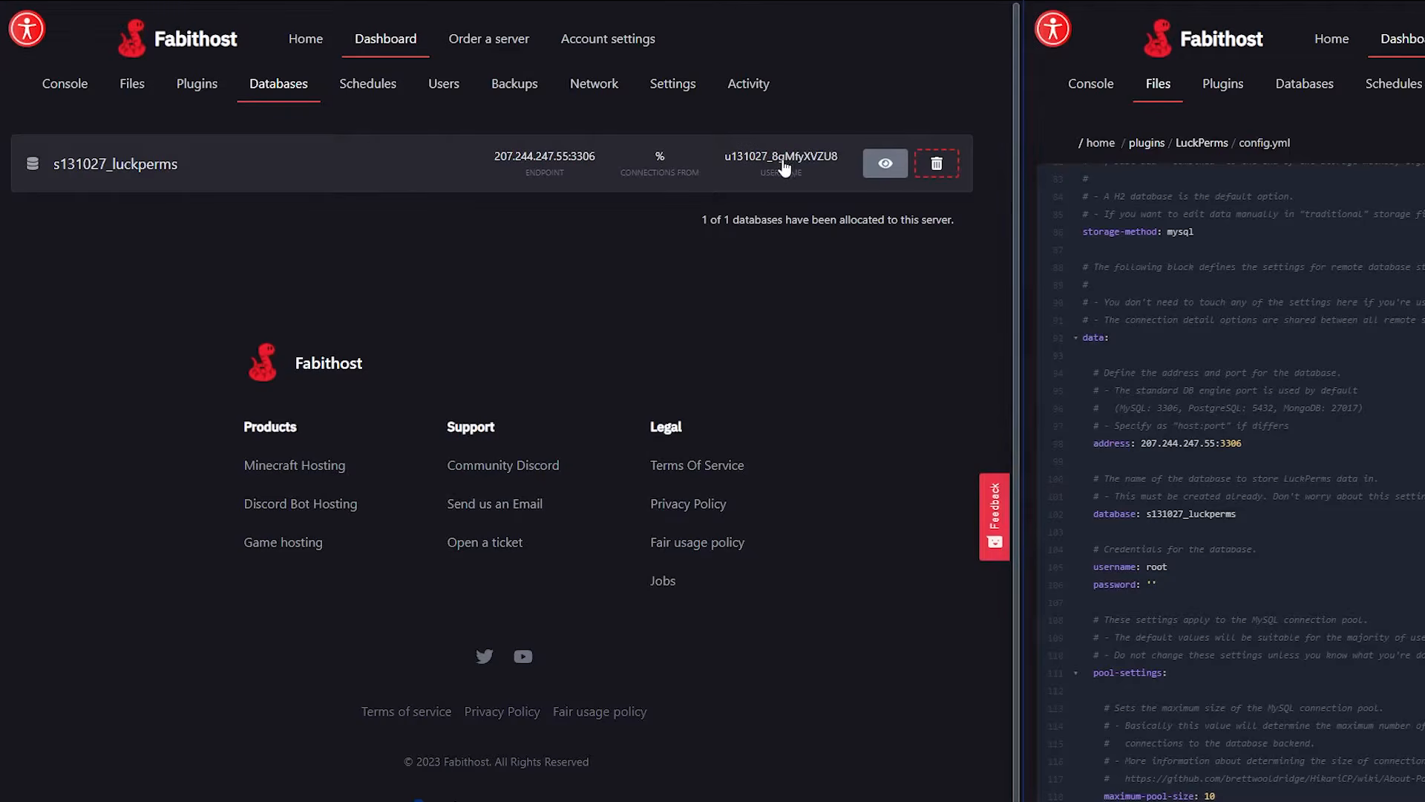
Fill in the LuckPerms config's database username and password from the luckperms database's connection details.
left_click(1172, 566)
left_click_drag(481, 410, 537, 409)
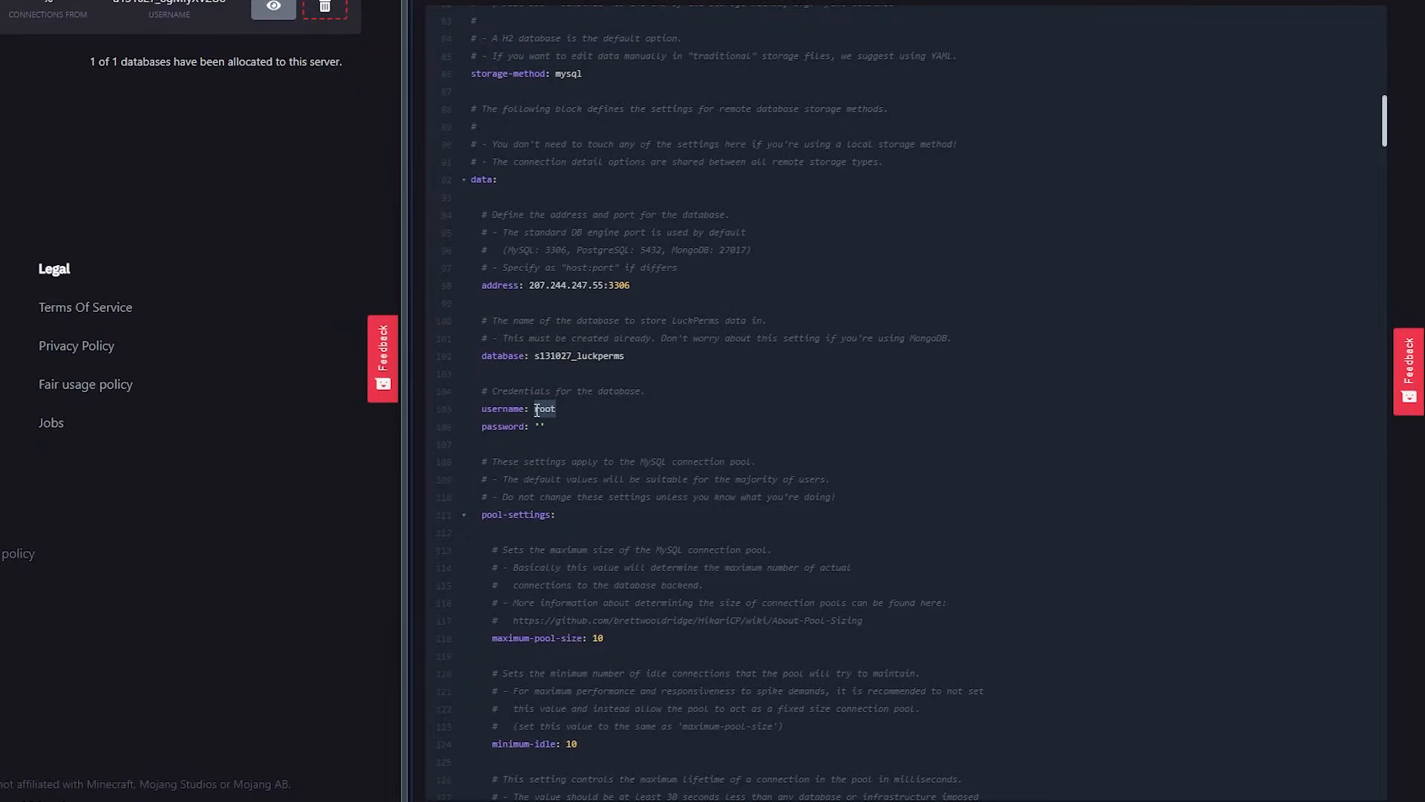
type("u131027_8gMfyXVZU8")
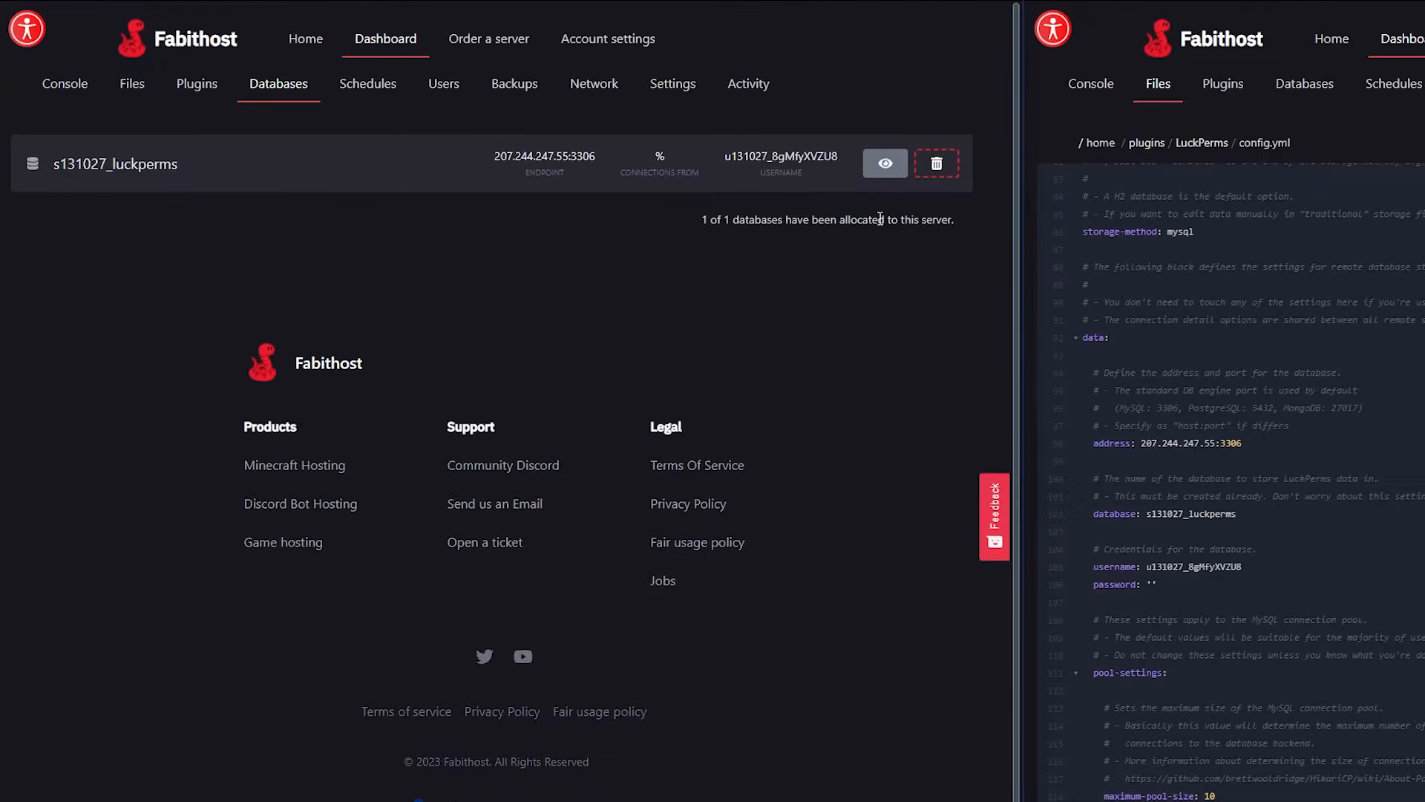
left_click(885, 163)
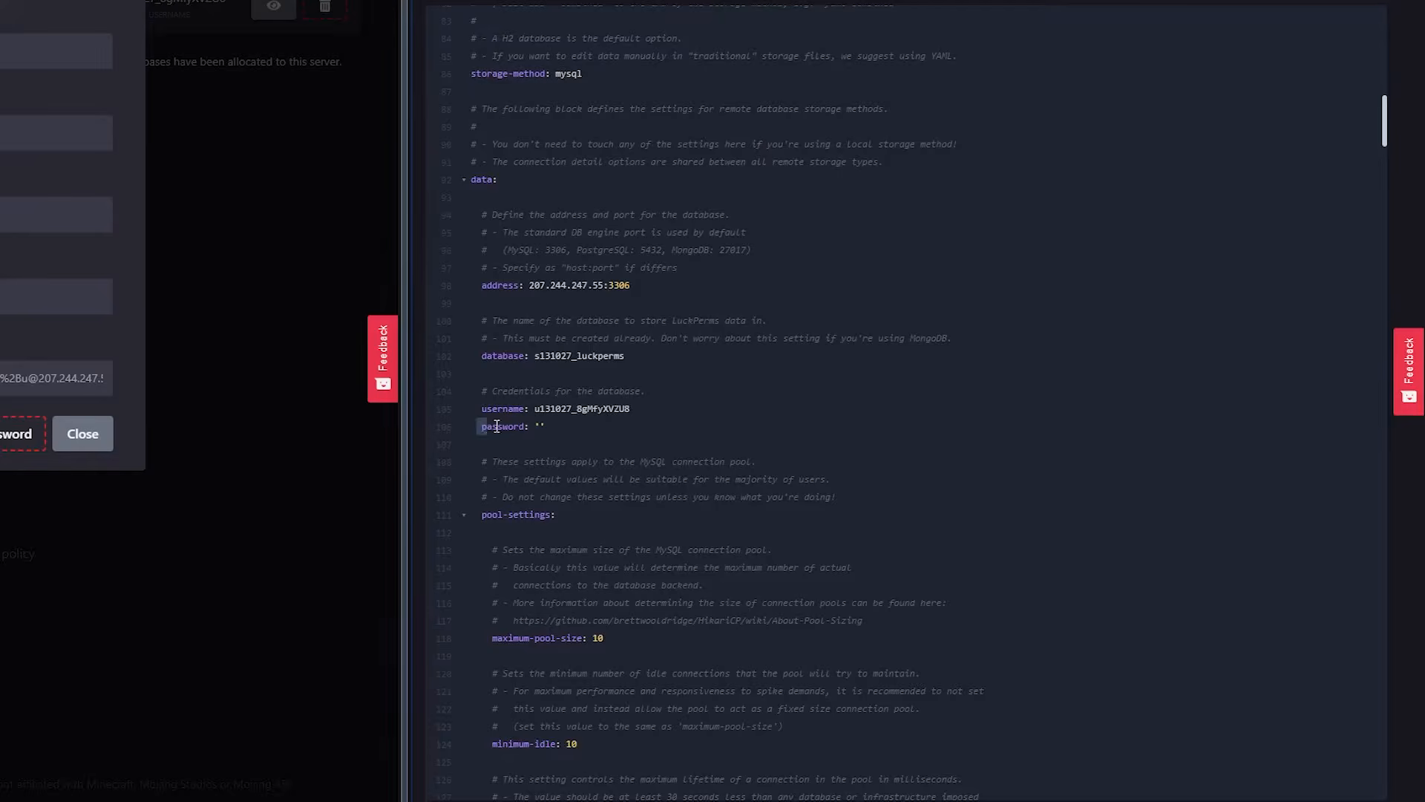
left_click_drag(1094, 585, 1165, 574)
left_click(1151, 584)
key("ctrl+v")
left_click_drag(663, 425, 448, 257)
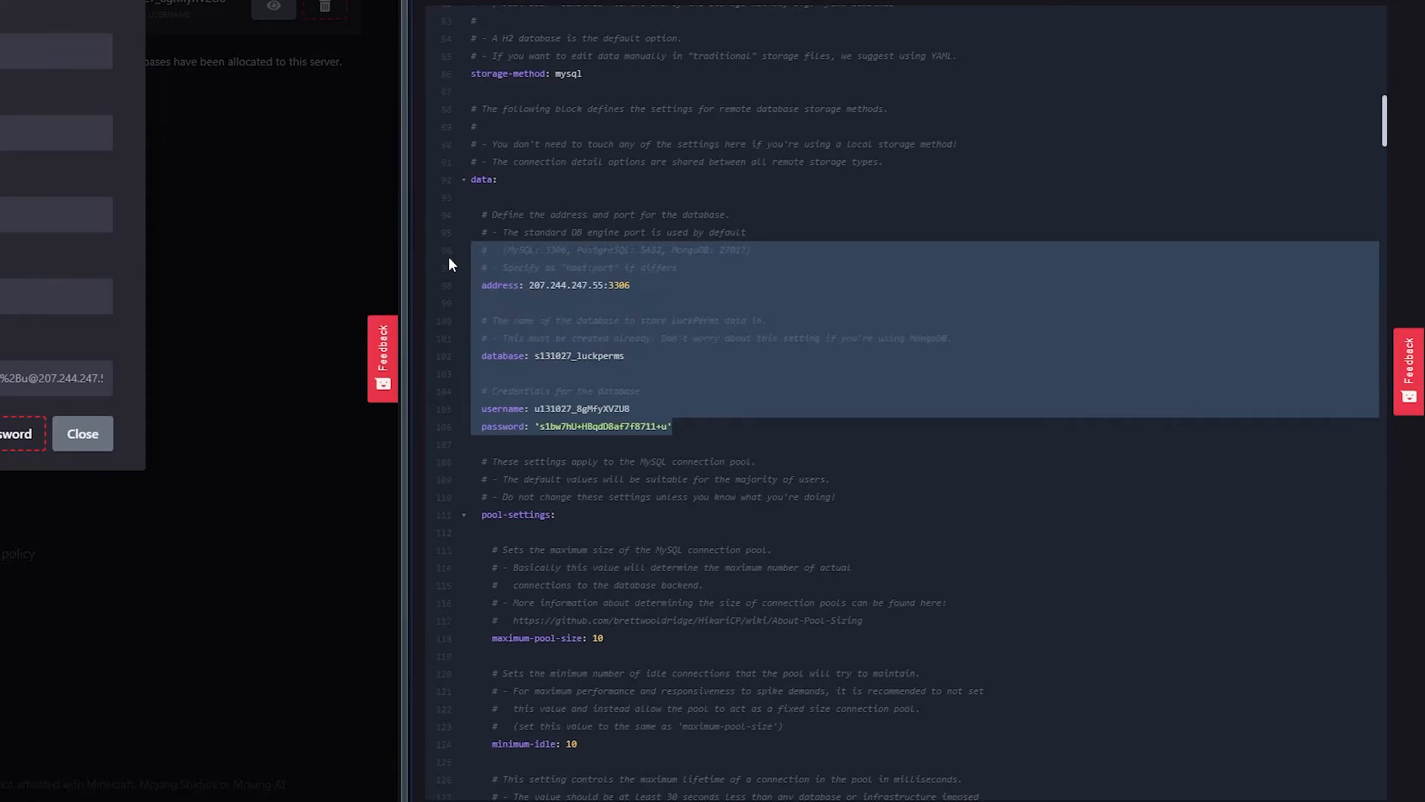
Switch to Minecraft and join the "Just another Waterfall - Forced Host" server.
key("alt+Tab")
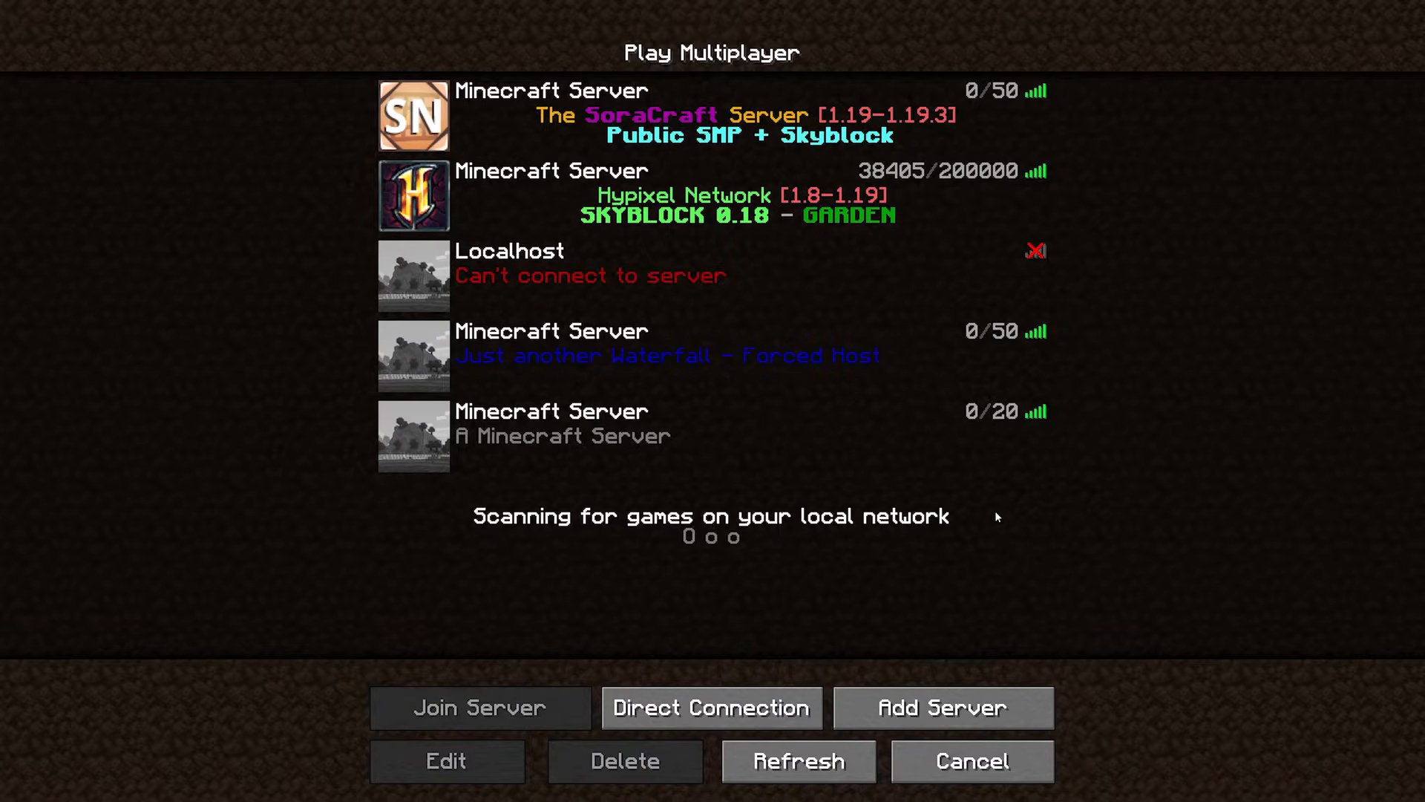
left_click(586, 349)
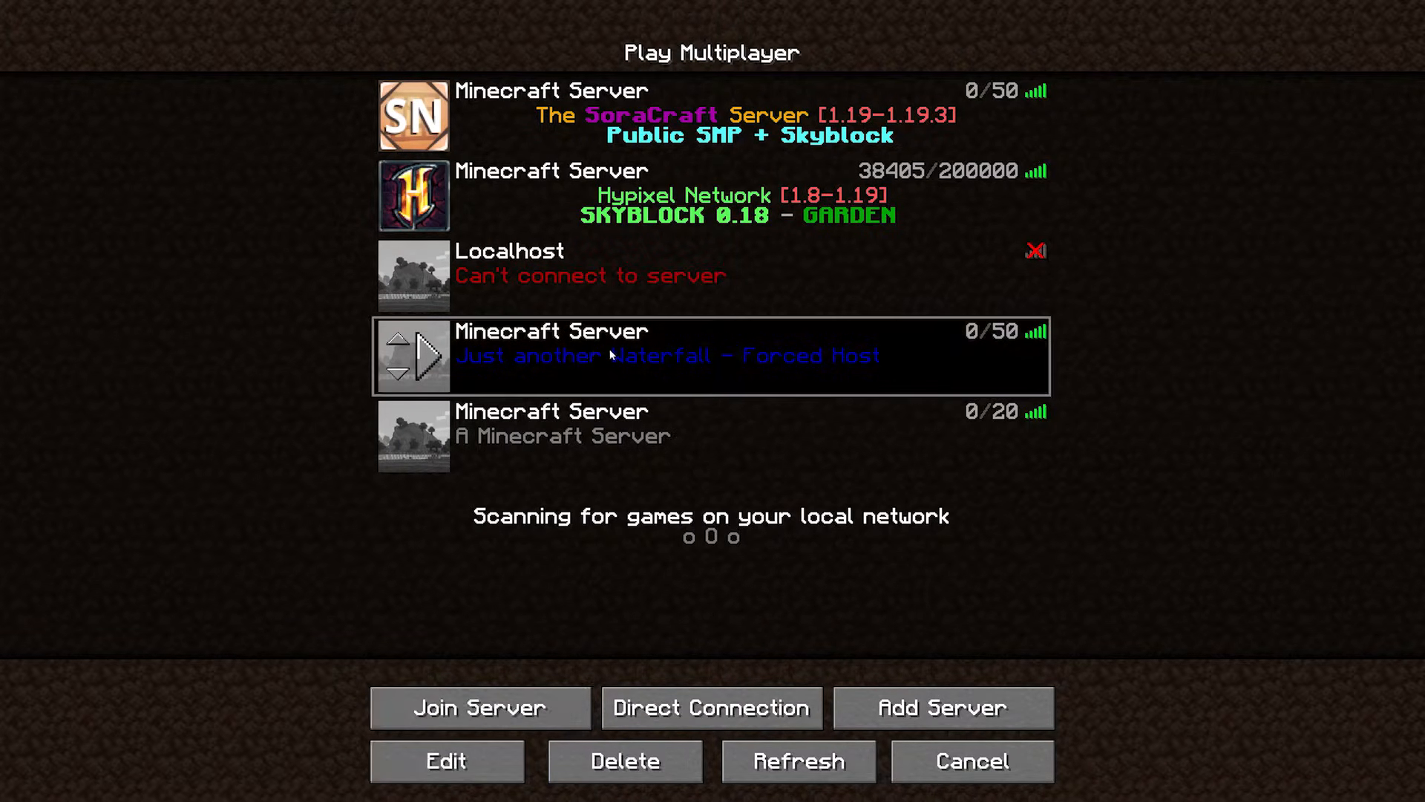
double_click(604, 349)
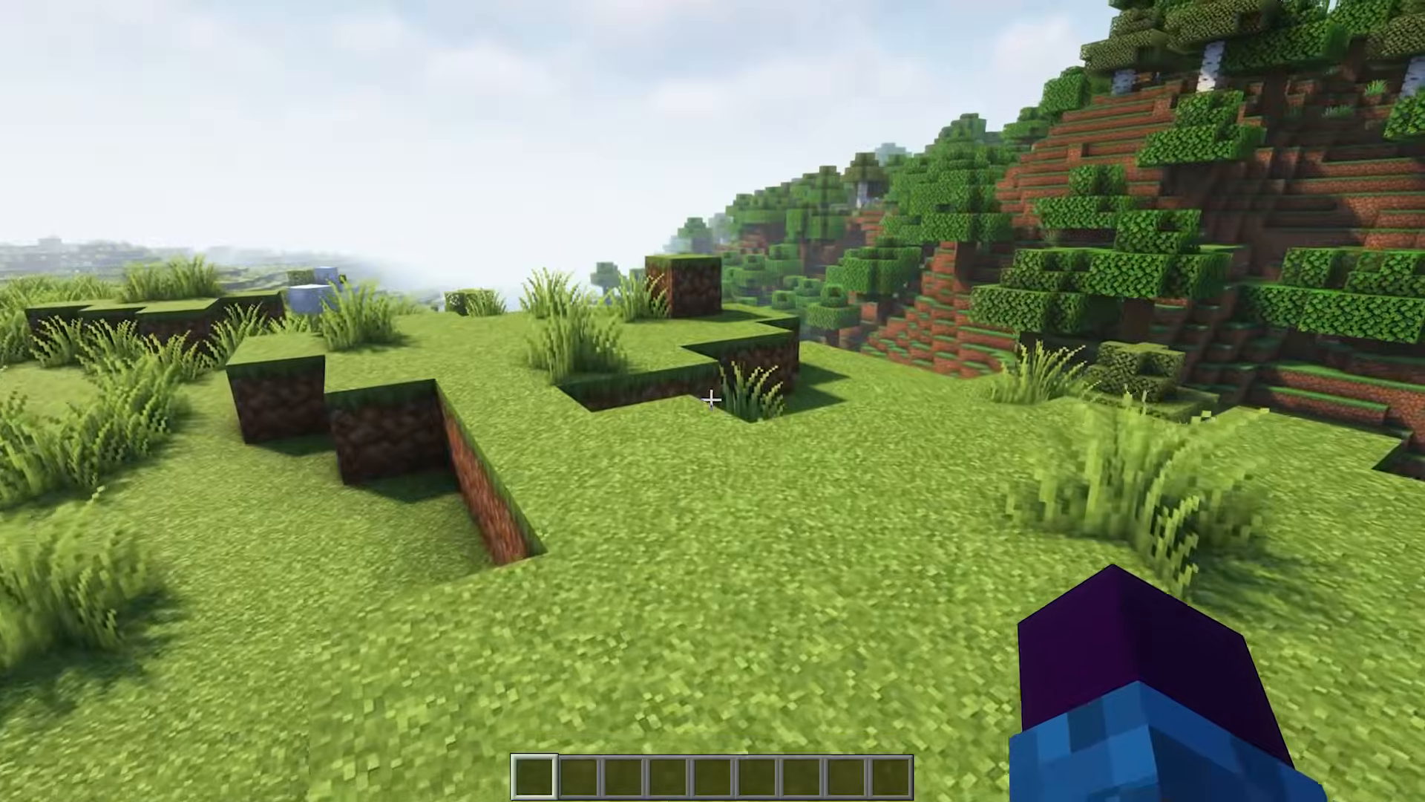
key("w")
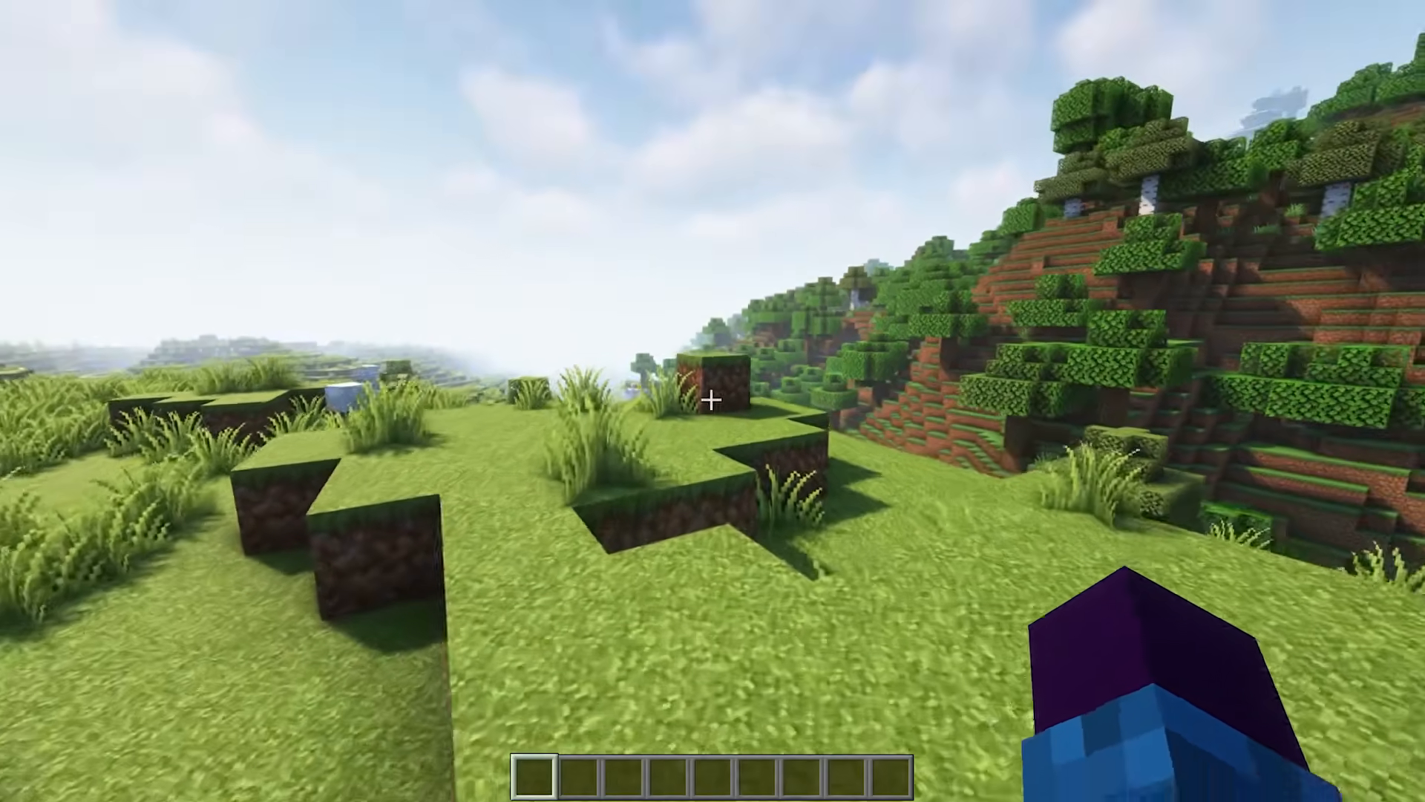
key("space")
key("w")
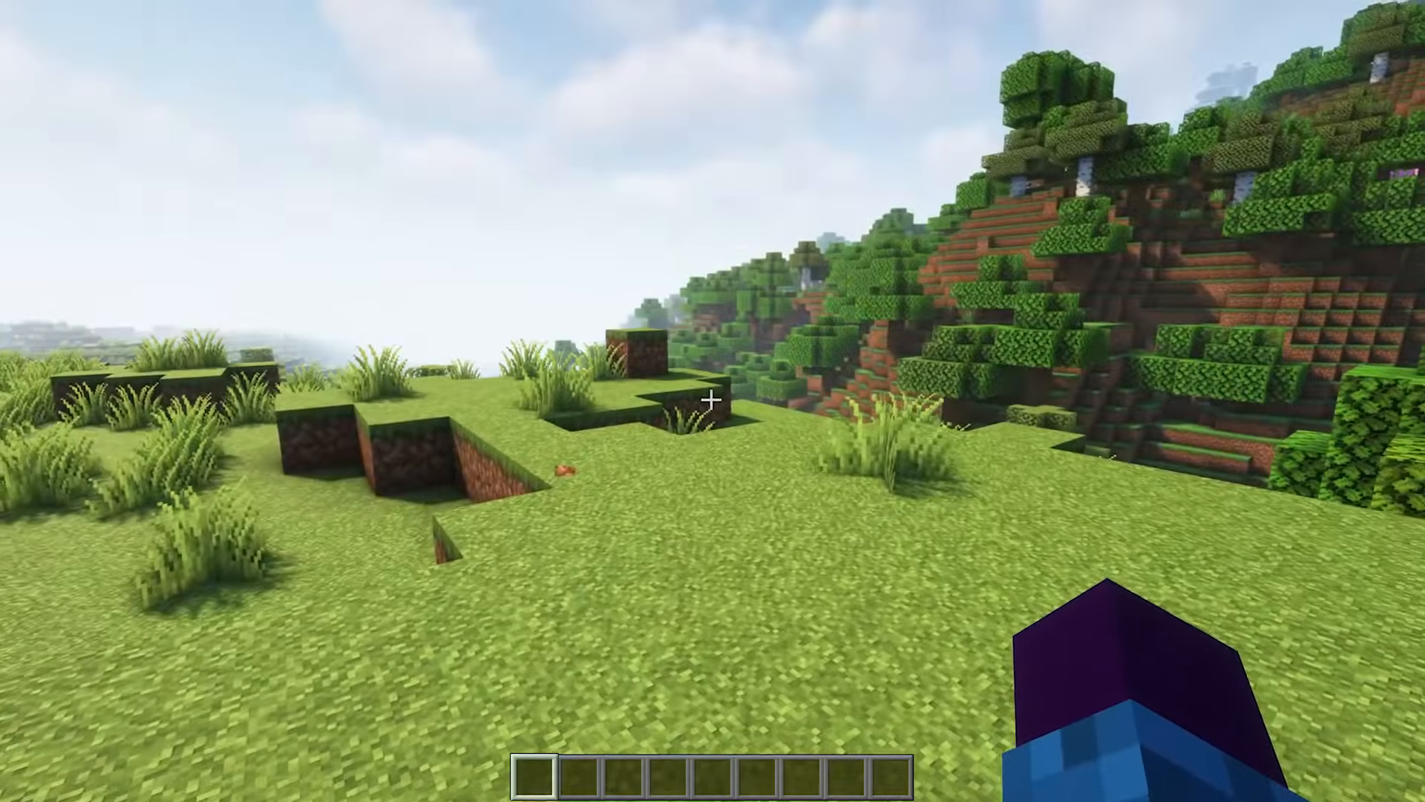
Run /lp editor in the game chat and open the generated LuckPerms web editor link.
key("slash")
type("lag")
key("BackSpace")
key("BackSpace")
type("p editor")
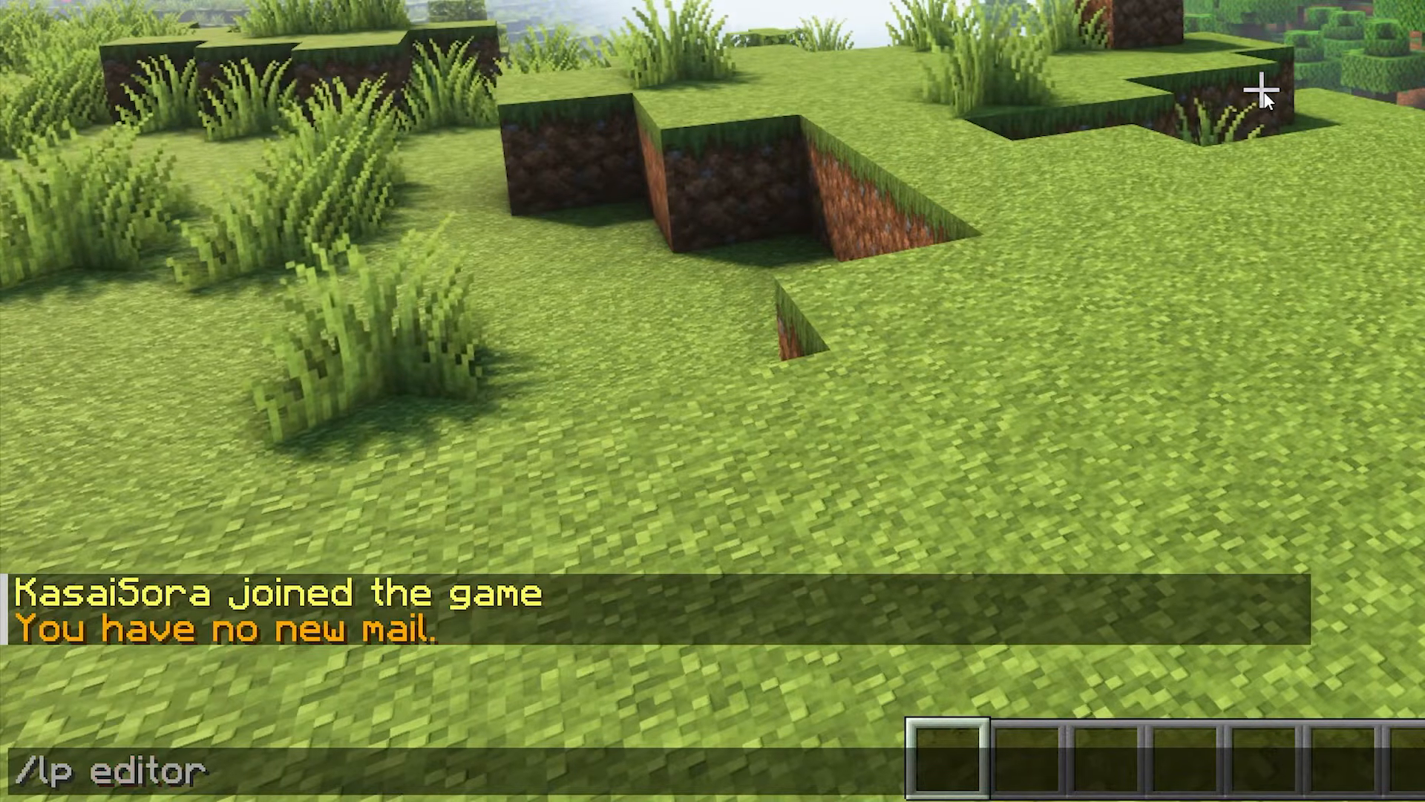
key("Return")
key("t")
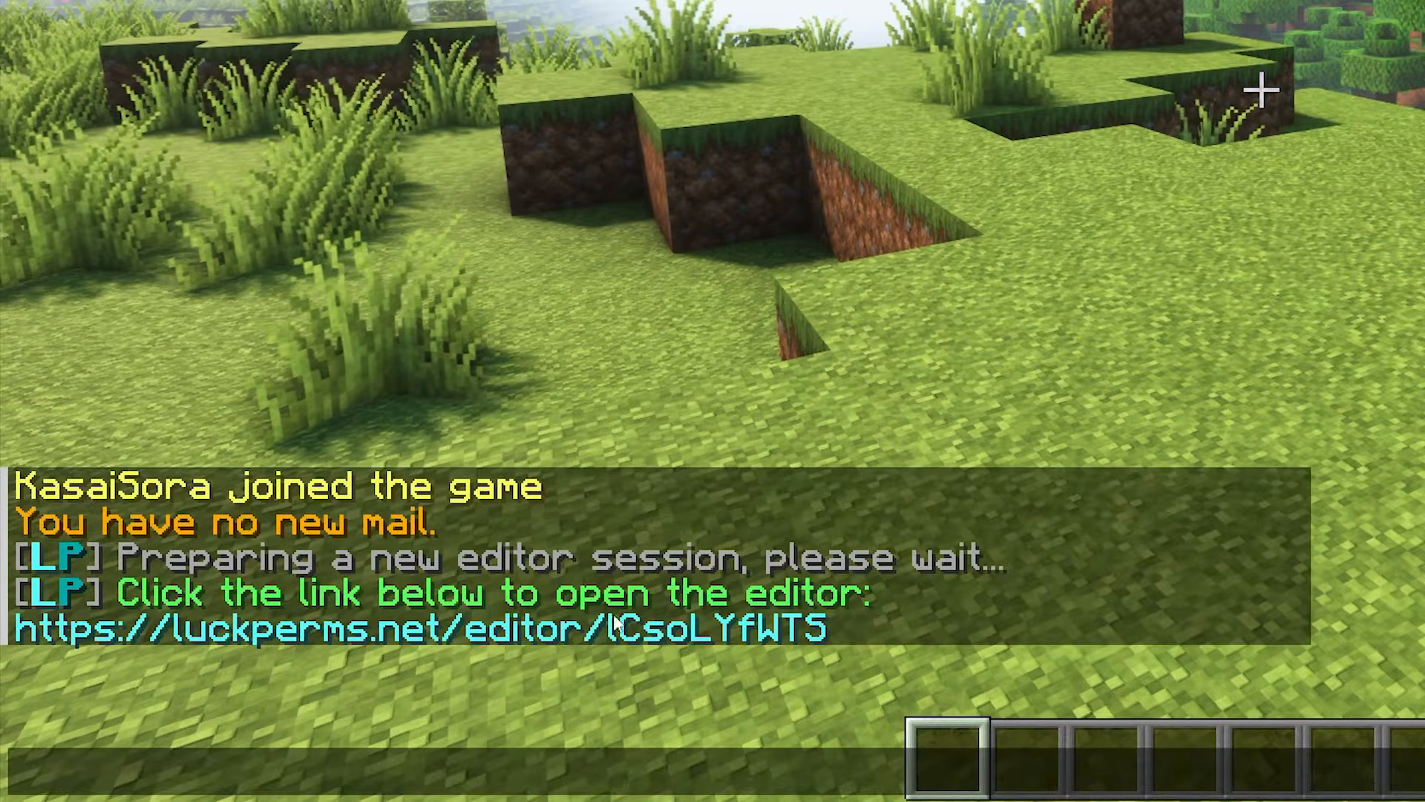
left_click(636, 630)
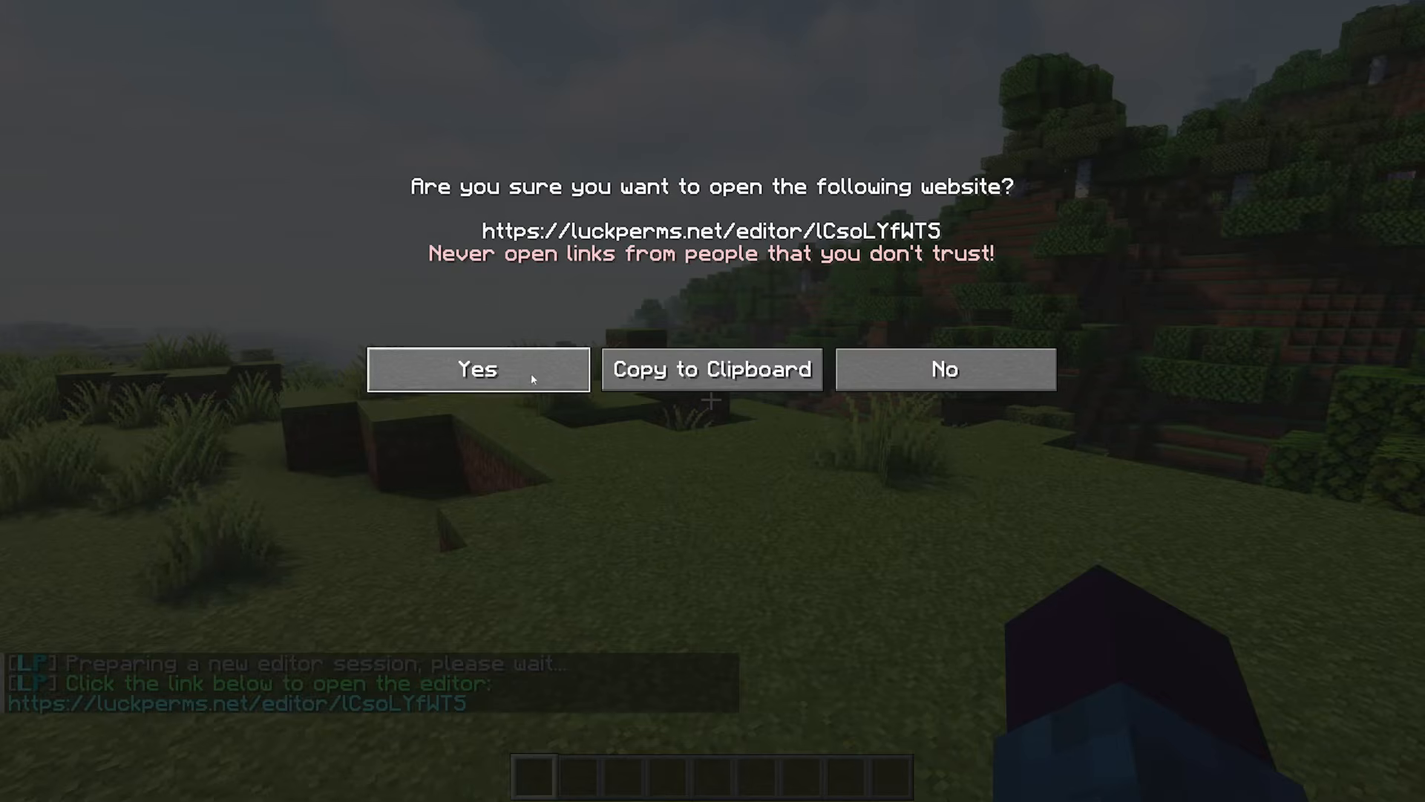
left_click(533, 371)
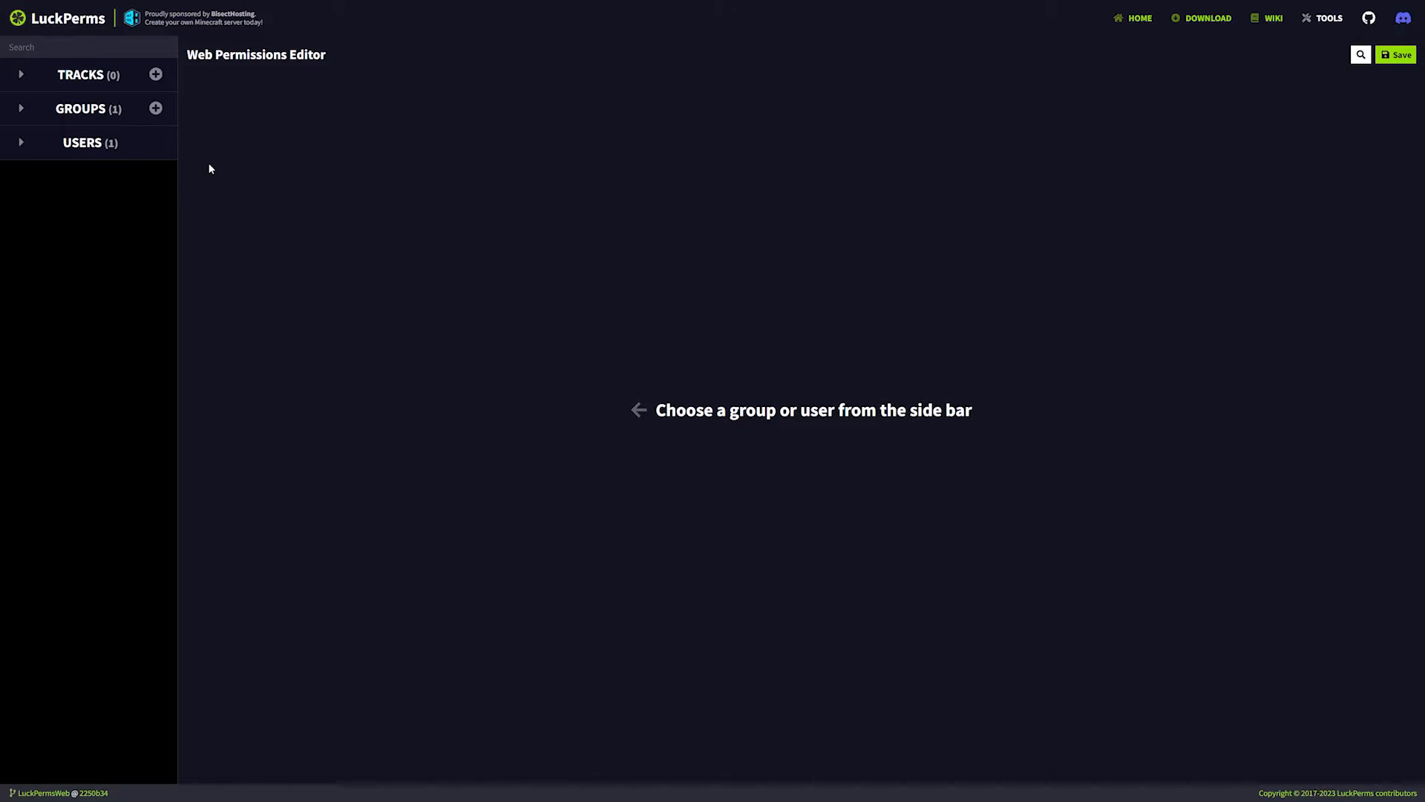
Create a group named vip with weight 3, prefix &6[VIP] and parent default.
left_click(21, 108)
left_click(155, 109)
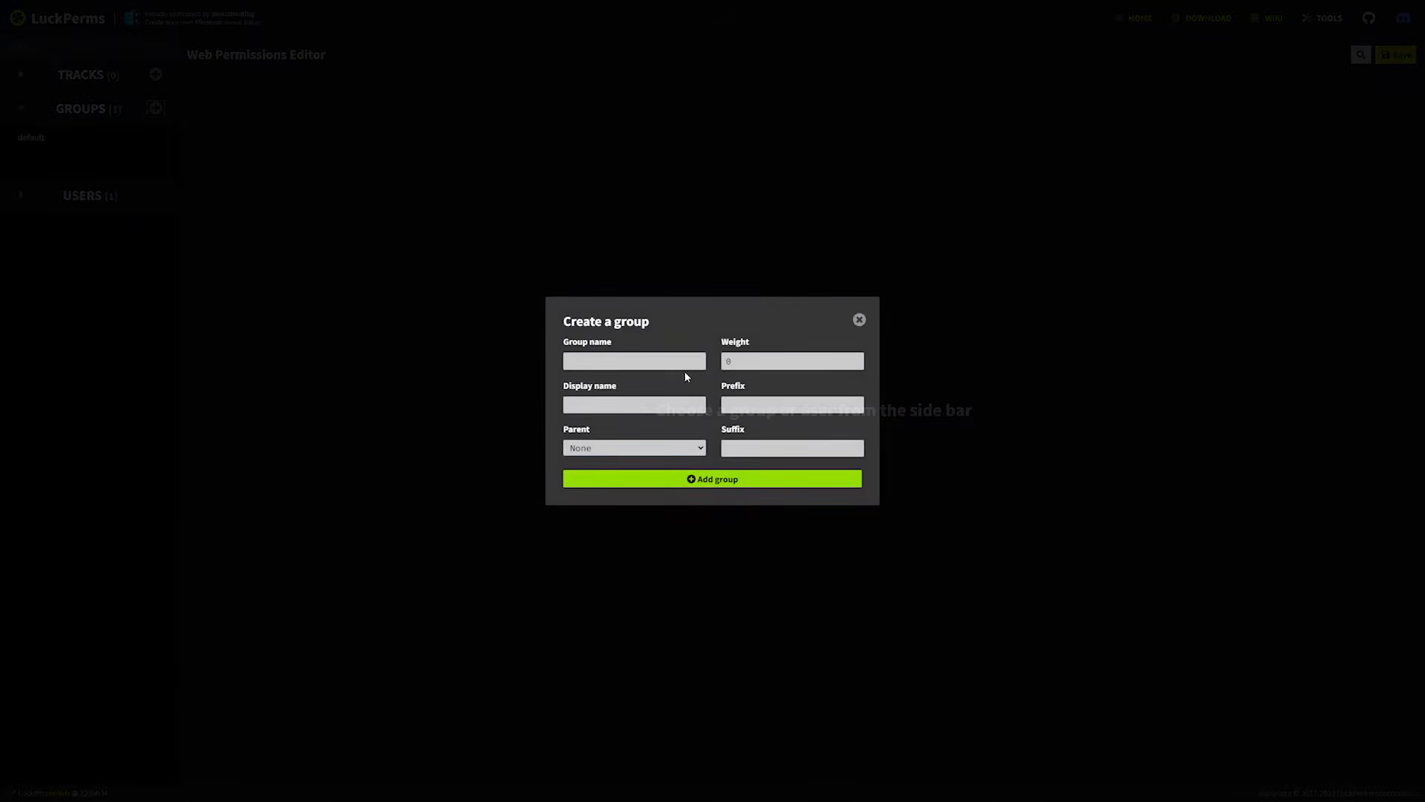
type("vip")
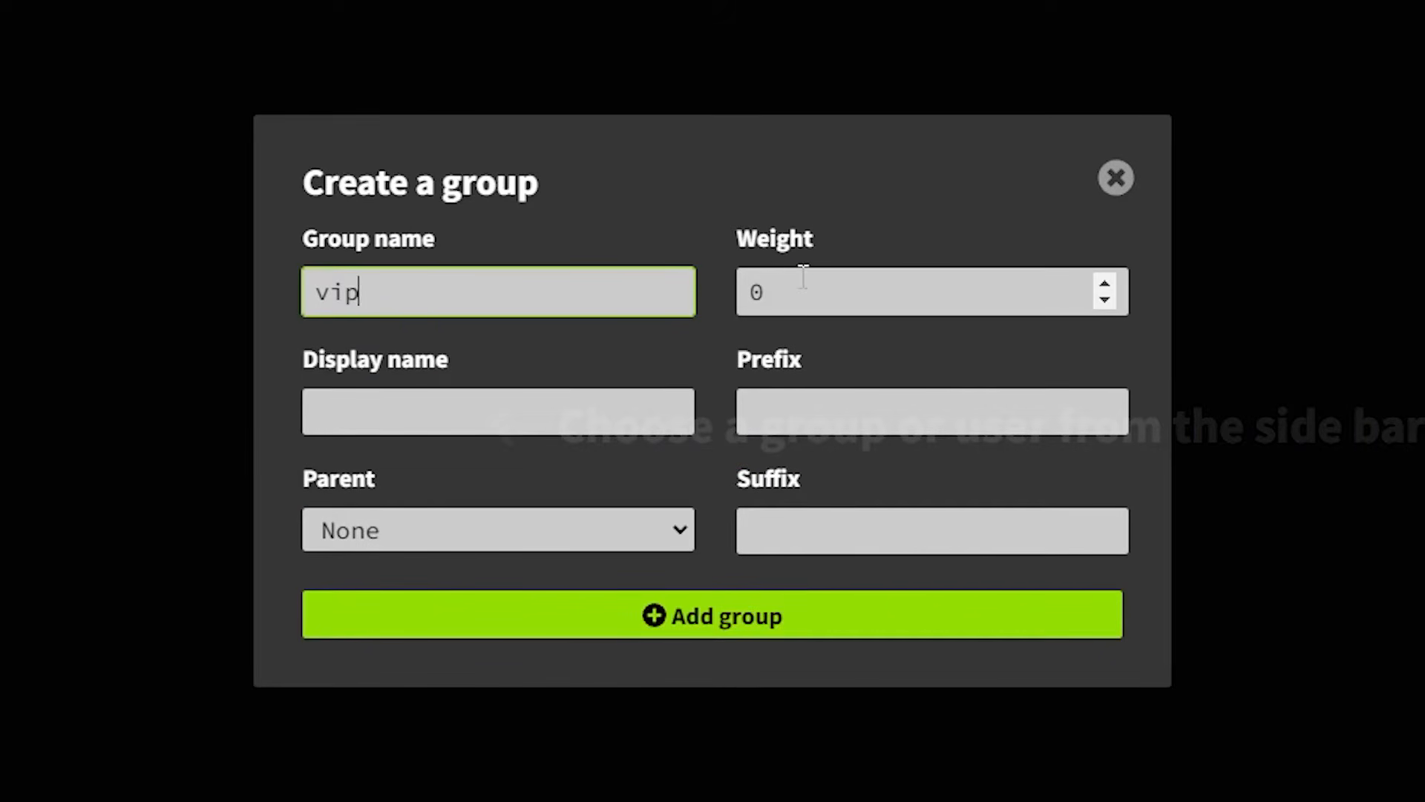
key("Tab")
type("3")
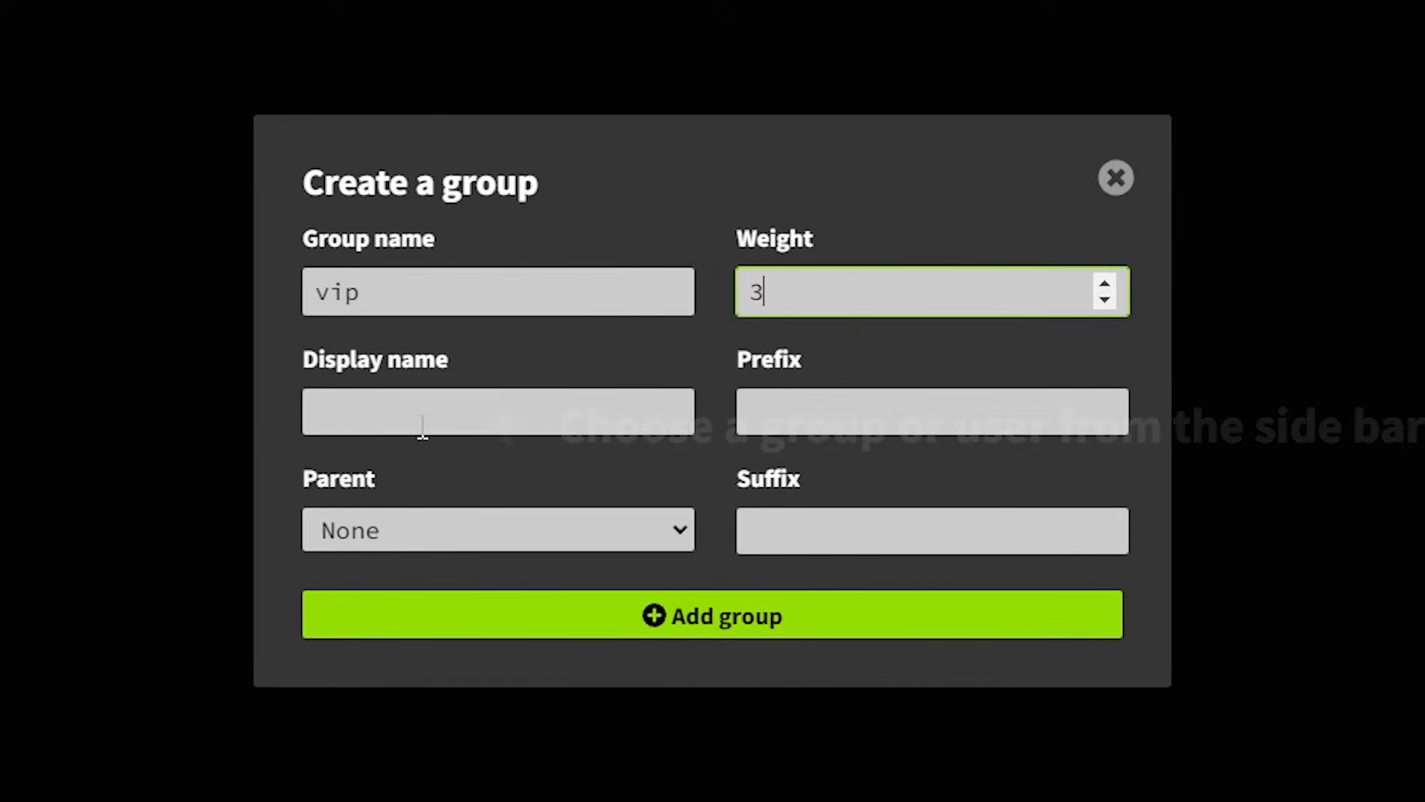
left_click(410, 408)
left_click(802, 410)
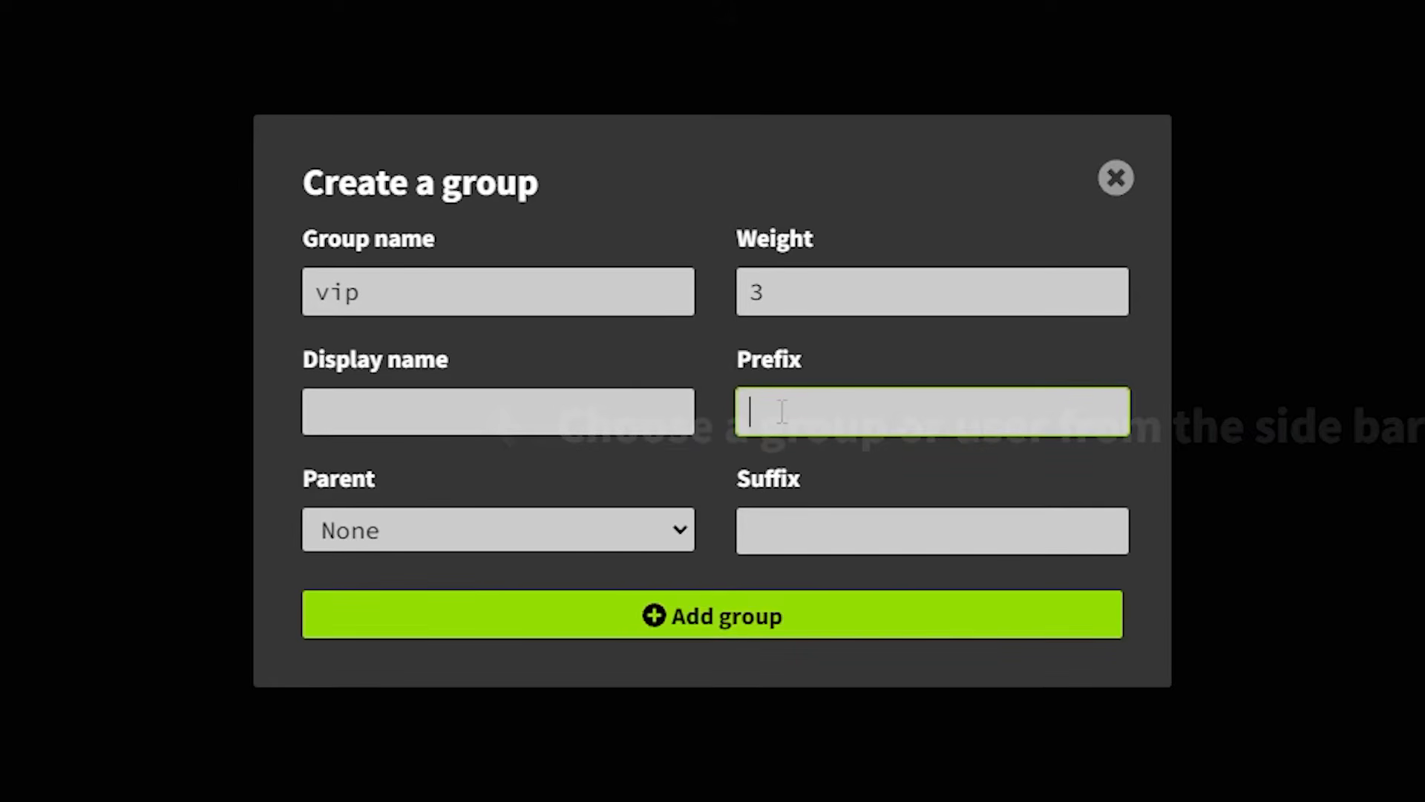
type("&6[VIP]")
left_click(379, 530)
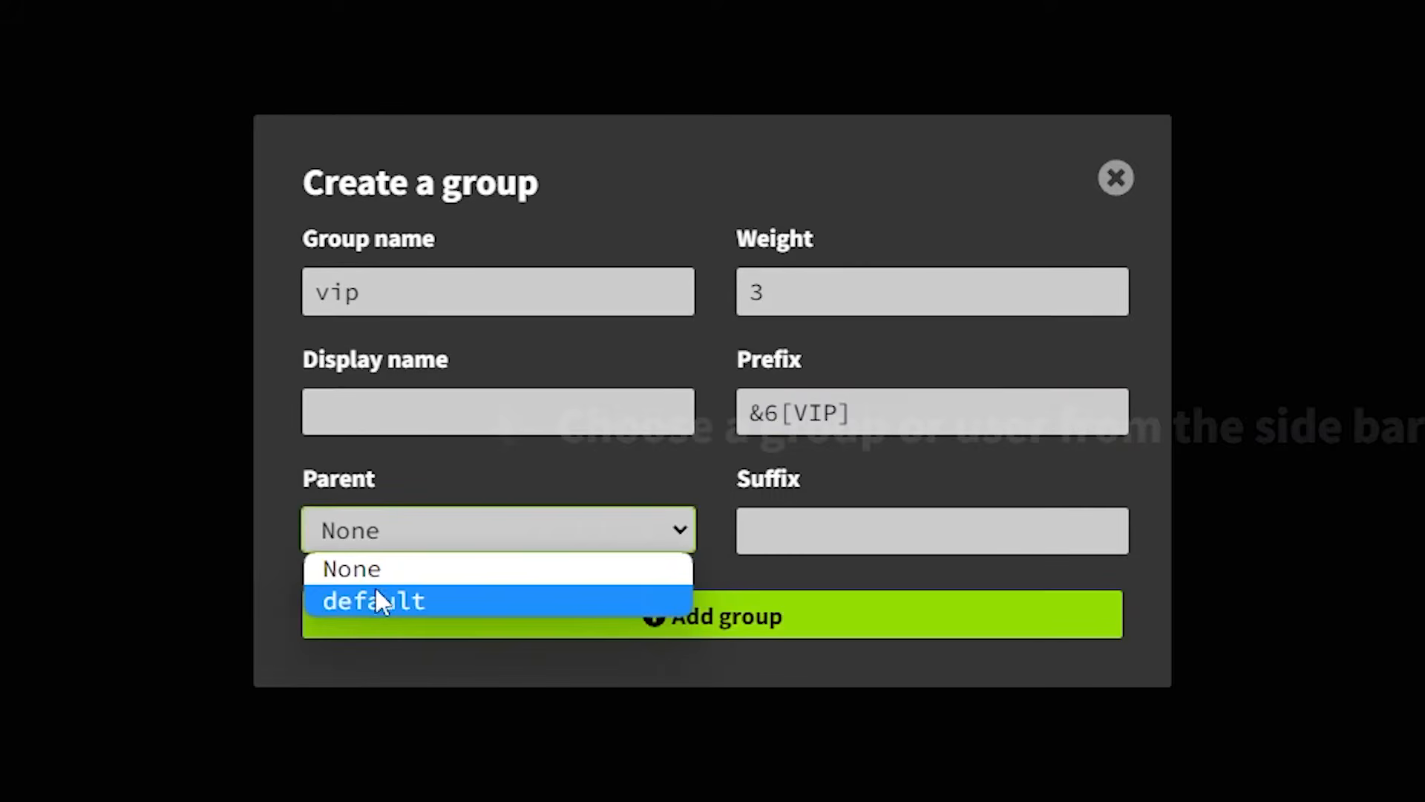
left_click(364, 602)
left_click(706, 625)
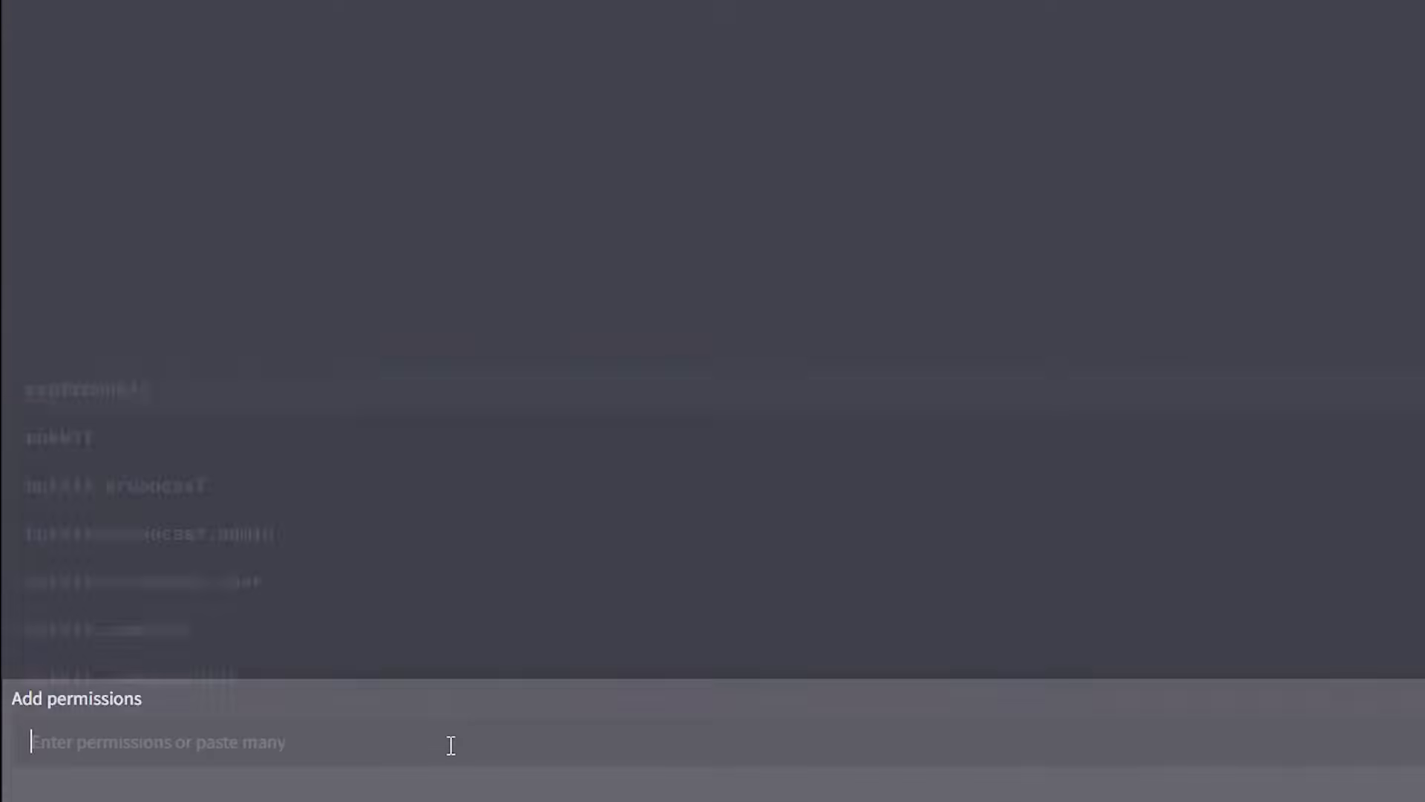
Enter essentials.fly as the permission to add to the vip group.
left_click(386, 756)
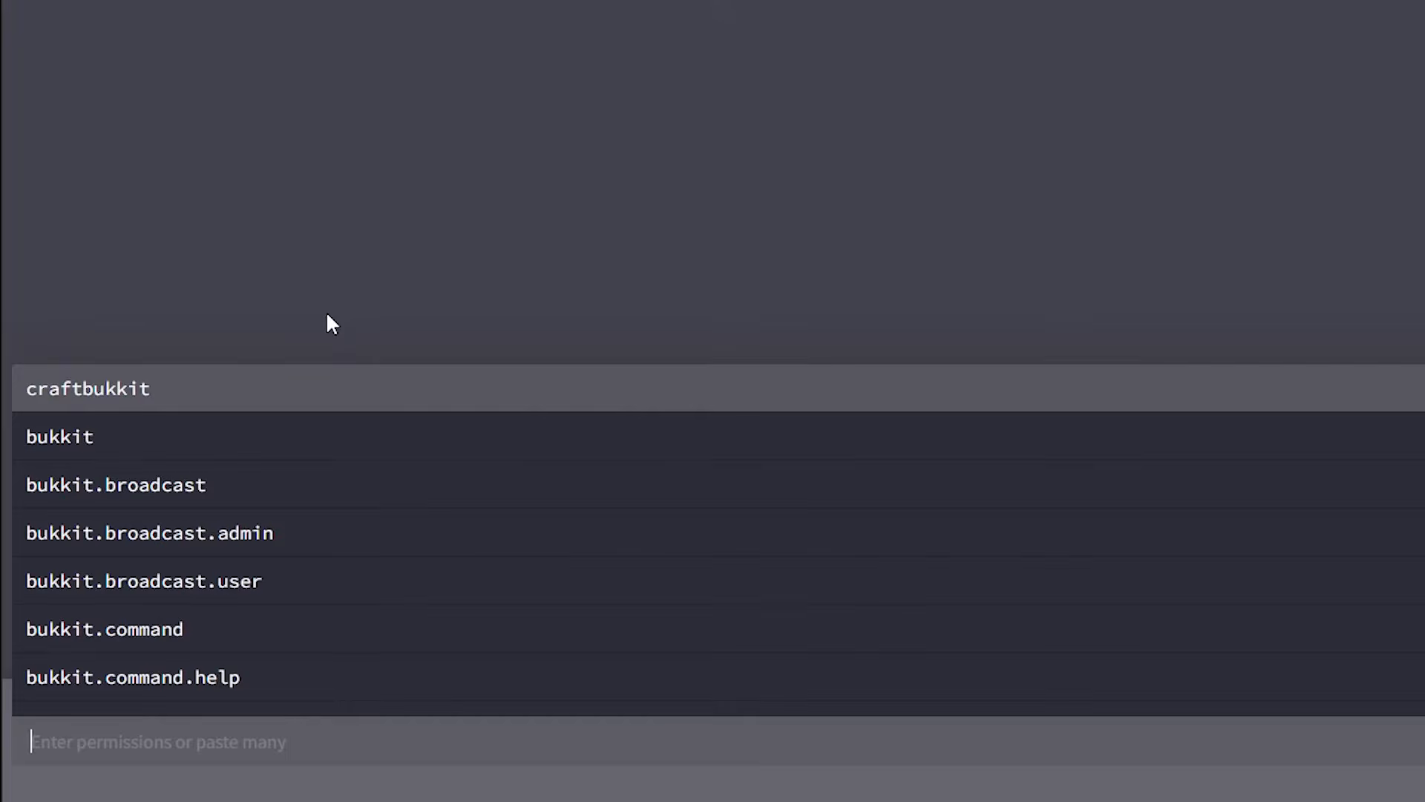
type("essentials.fly")
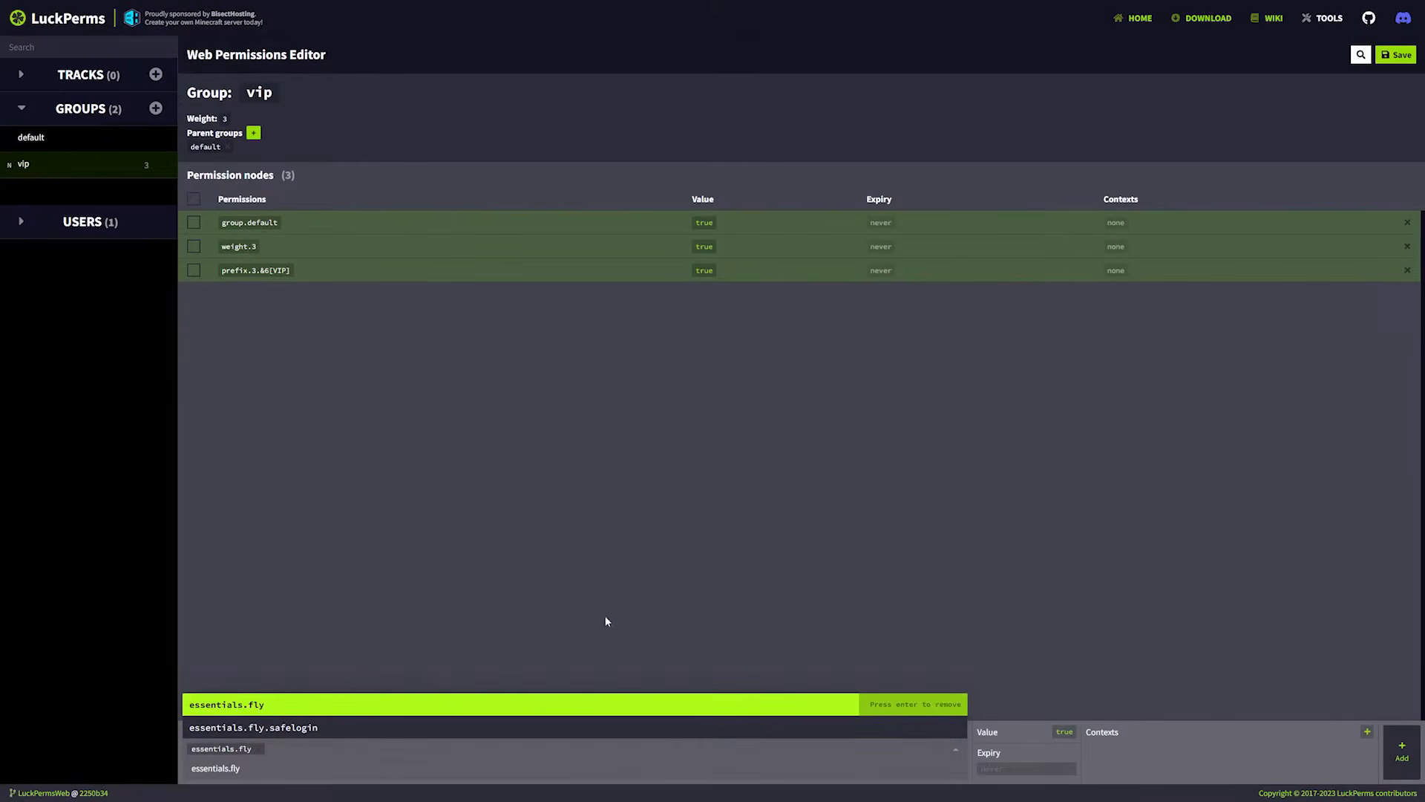
left_click(765, 645)
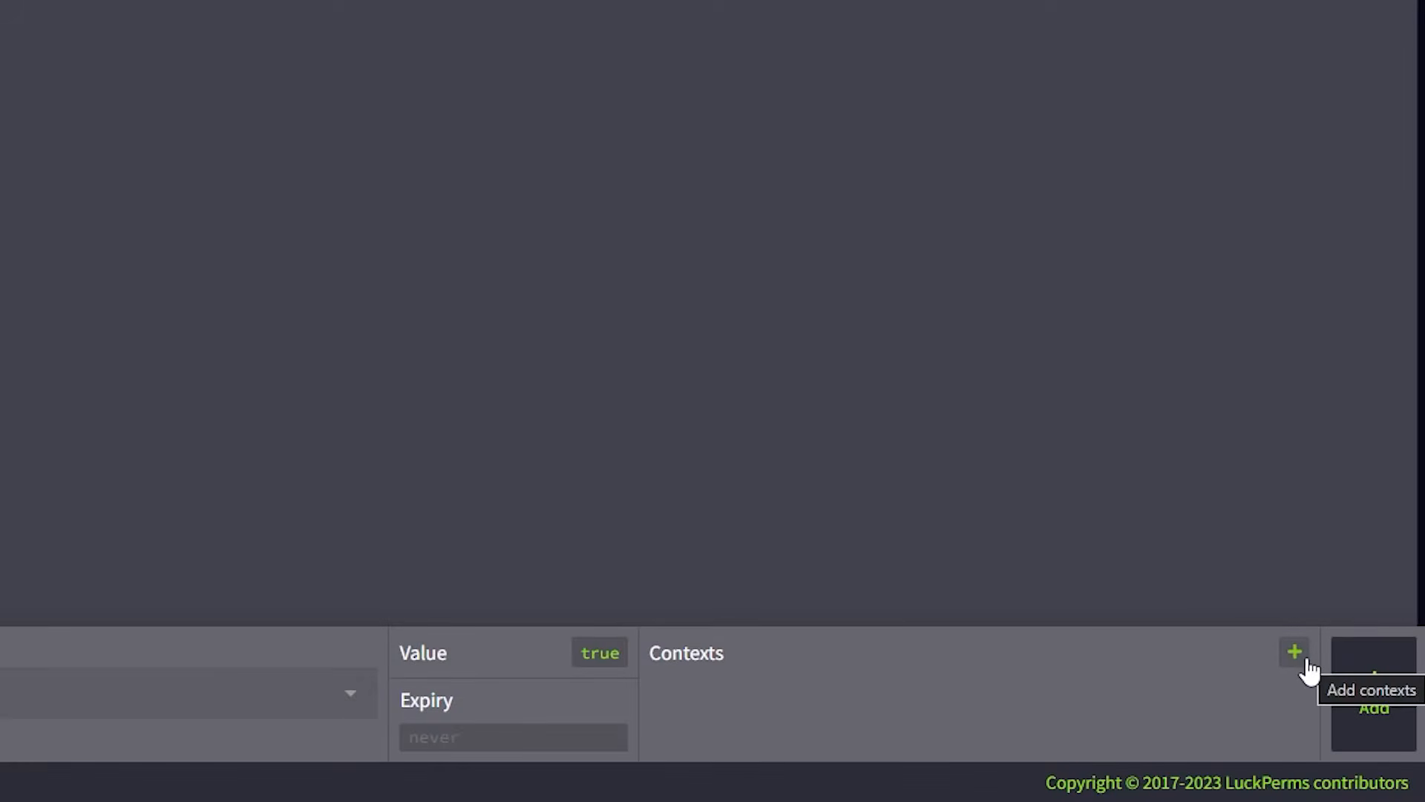
Give the pending essentials.fly permission the context server = lobby and add it to the vip group.
left_click(1305, 662)
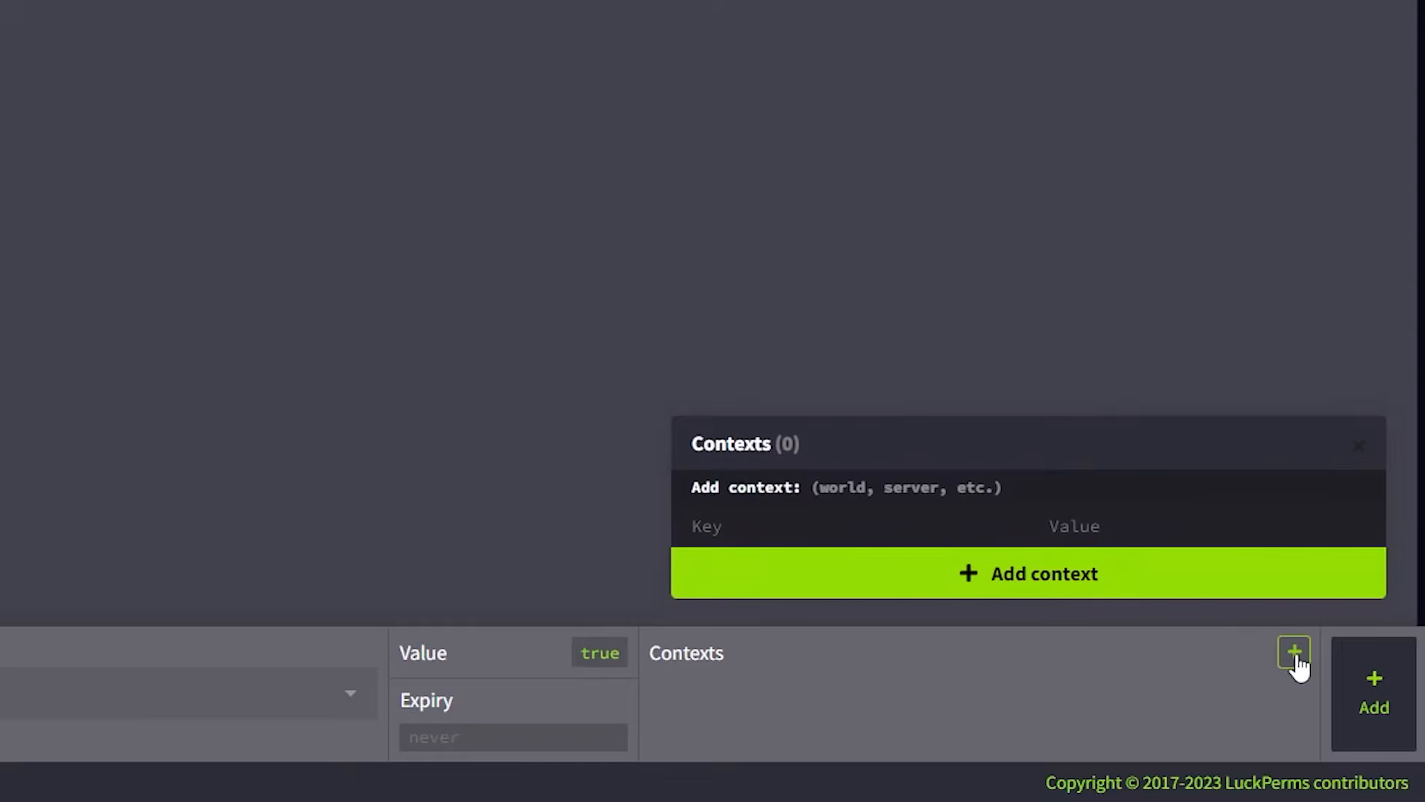
left_click(789, 519)
type("server")
left_click(990, 484)
left_click(1085, 518)
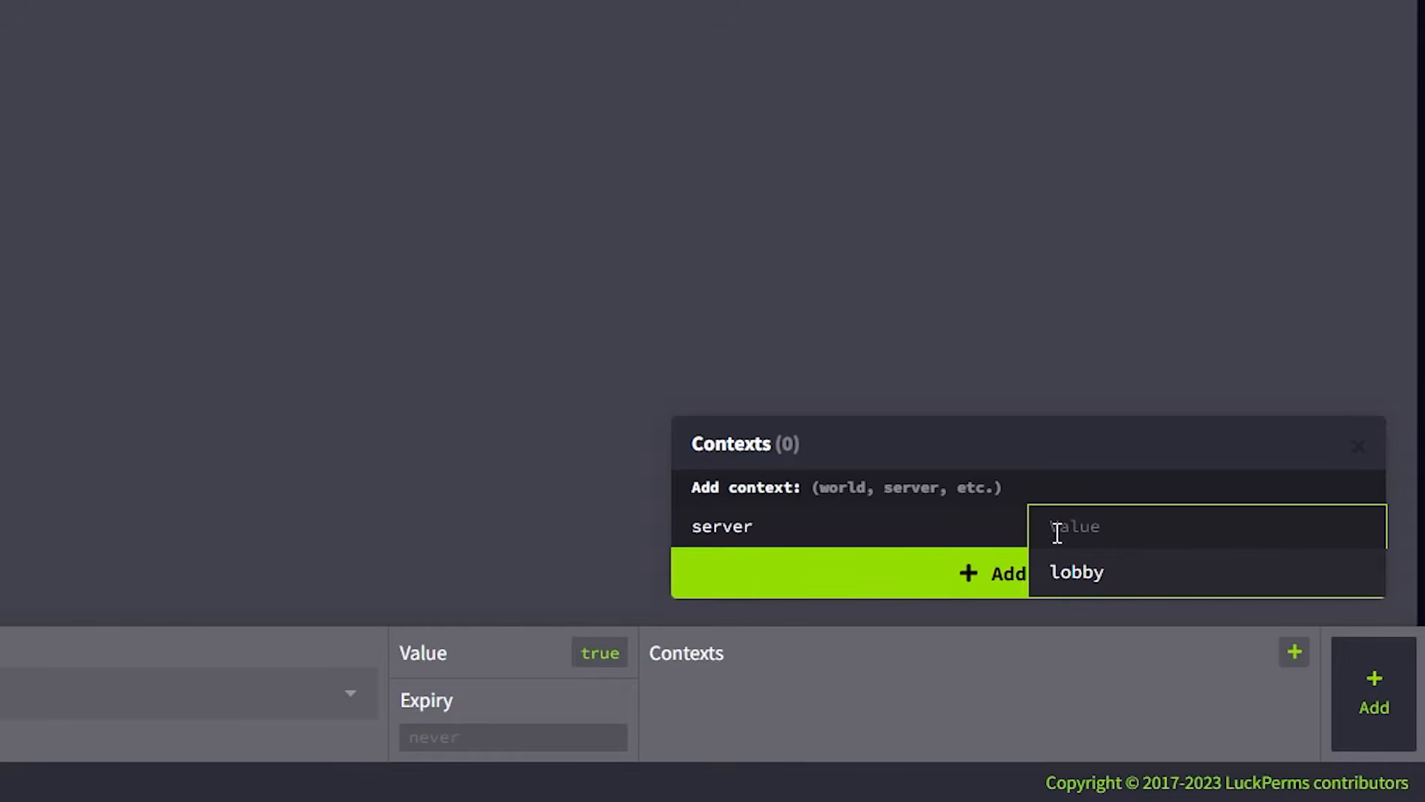
left_click(1078, 573)
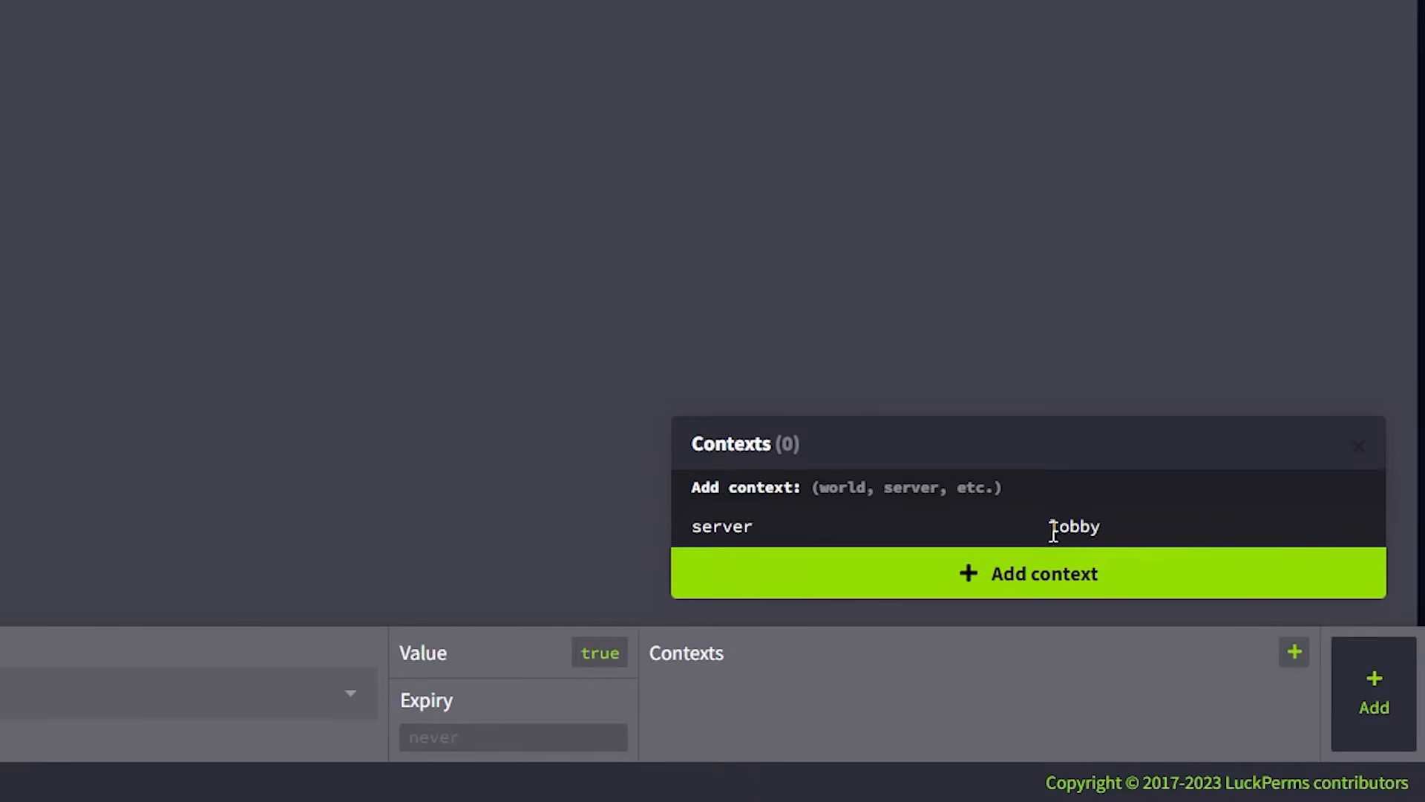
left_click(1004, 588)
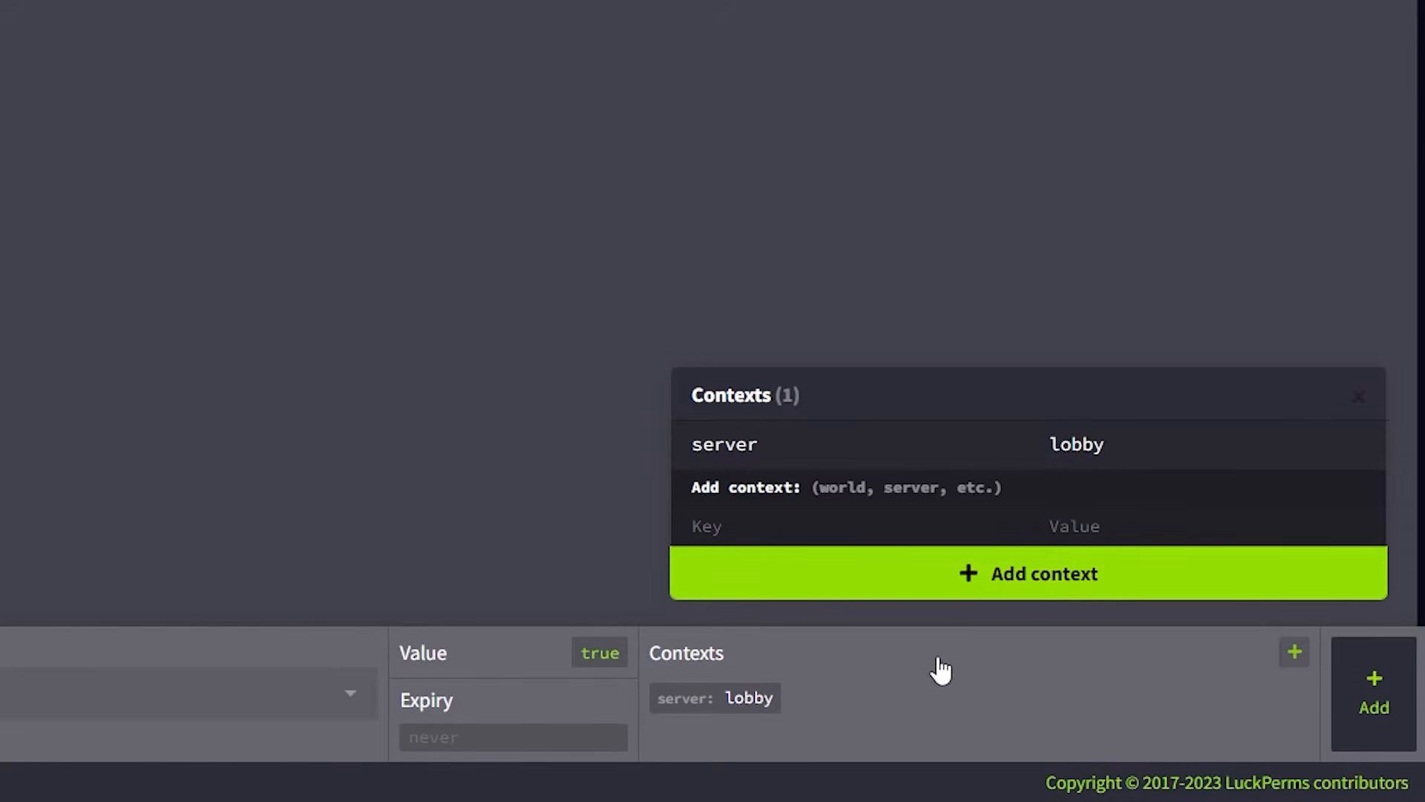
left_click(1391, 689)
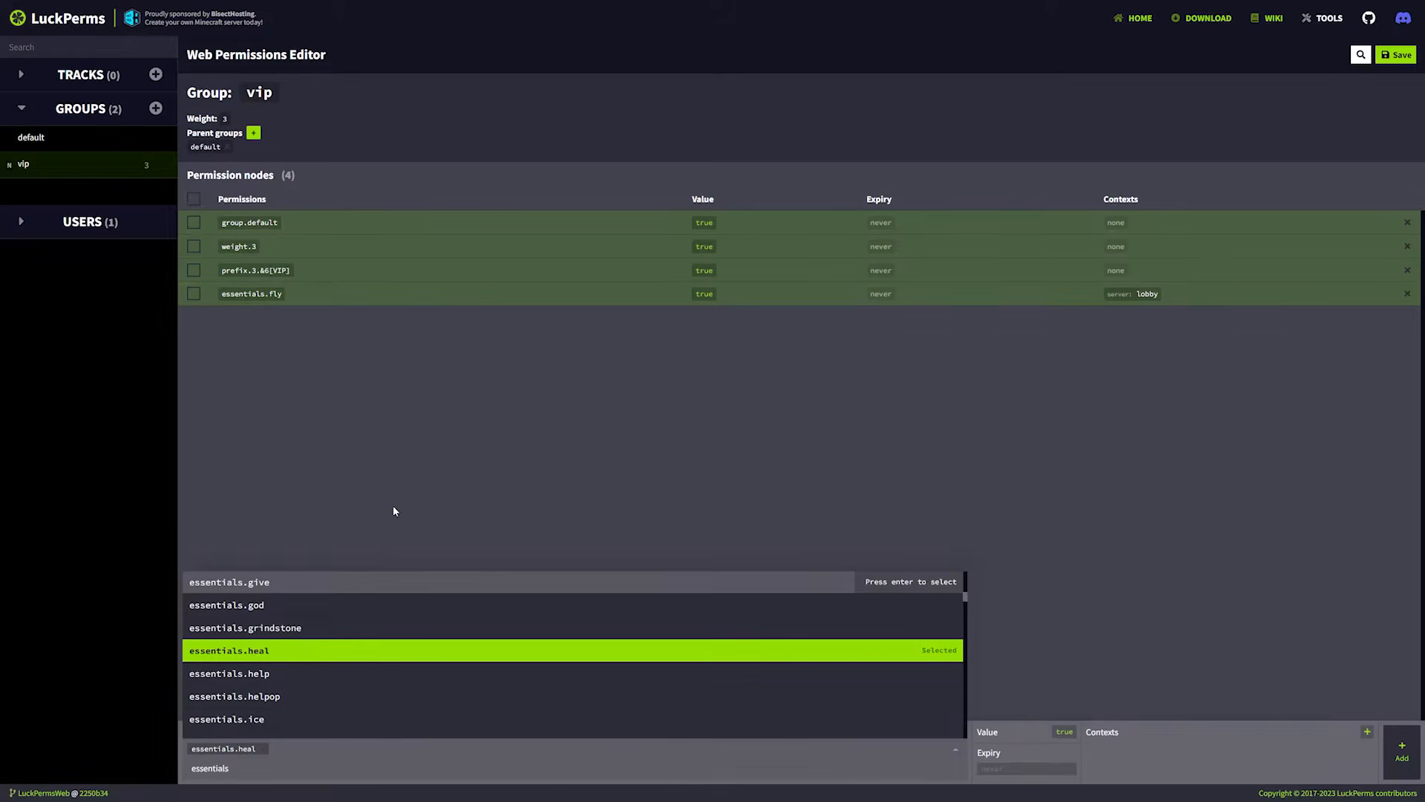
Add the essentials.heal permission to the vip group with the context server = skyblock.
left_click(403, 486)
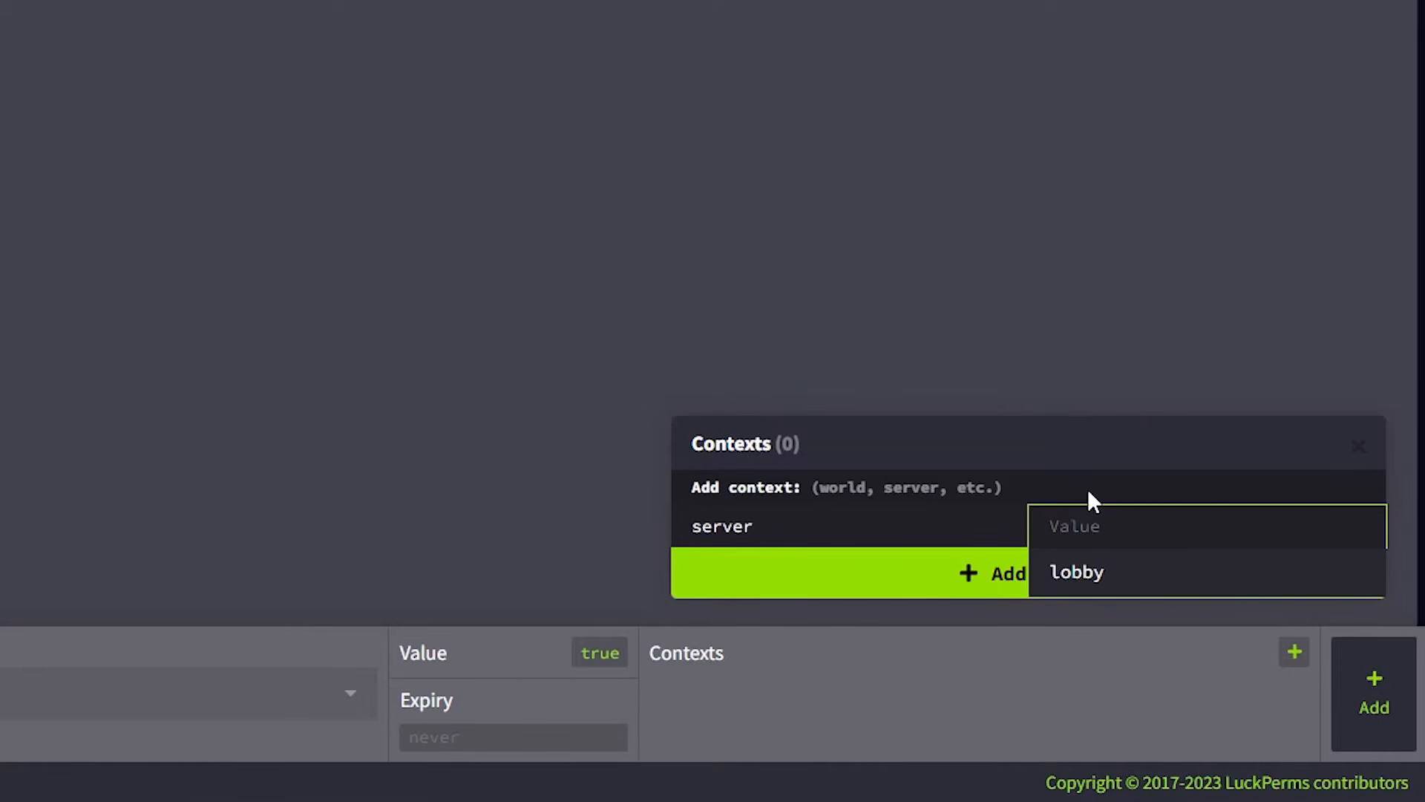
type("skyblock")
left_click(955, 594)
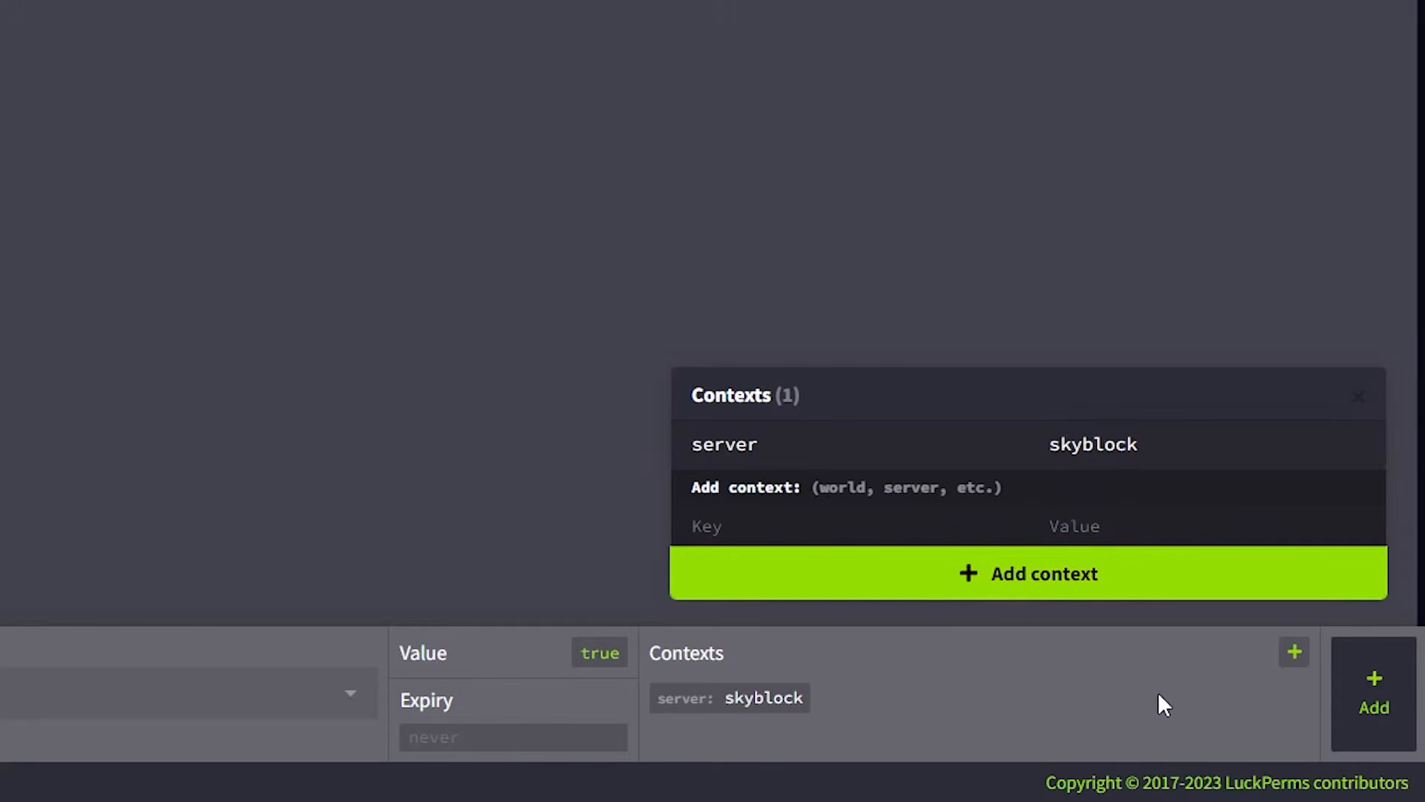
left_click(1374, 693)
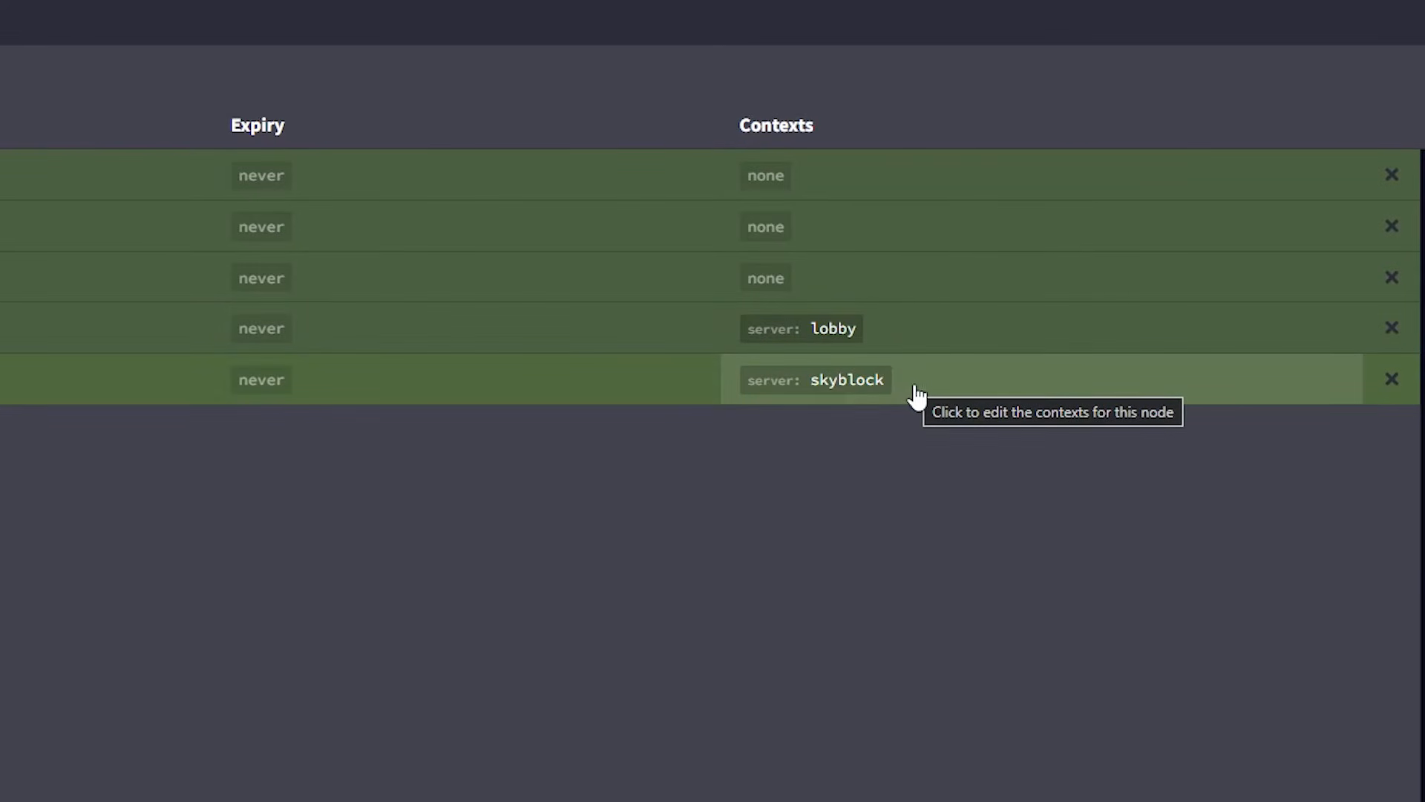
Add a second context, server = minigames, to the essentials.heal permission node.
left_click(917, 391)
left_click(821, 401)
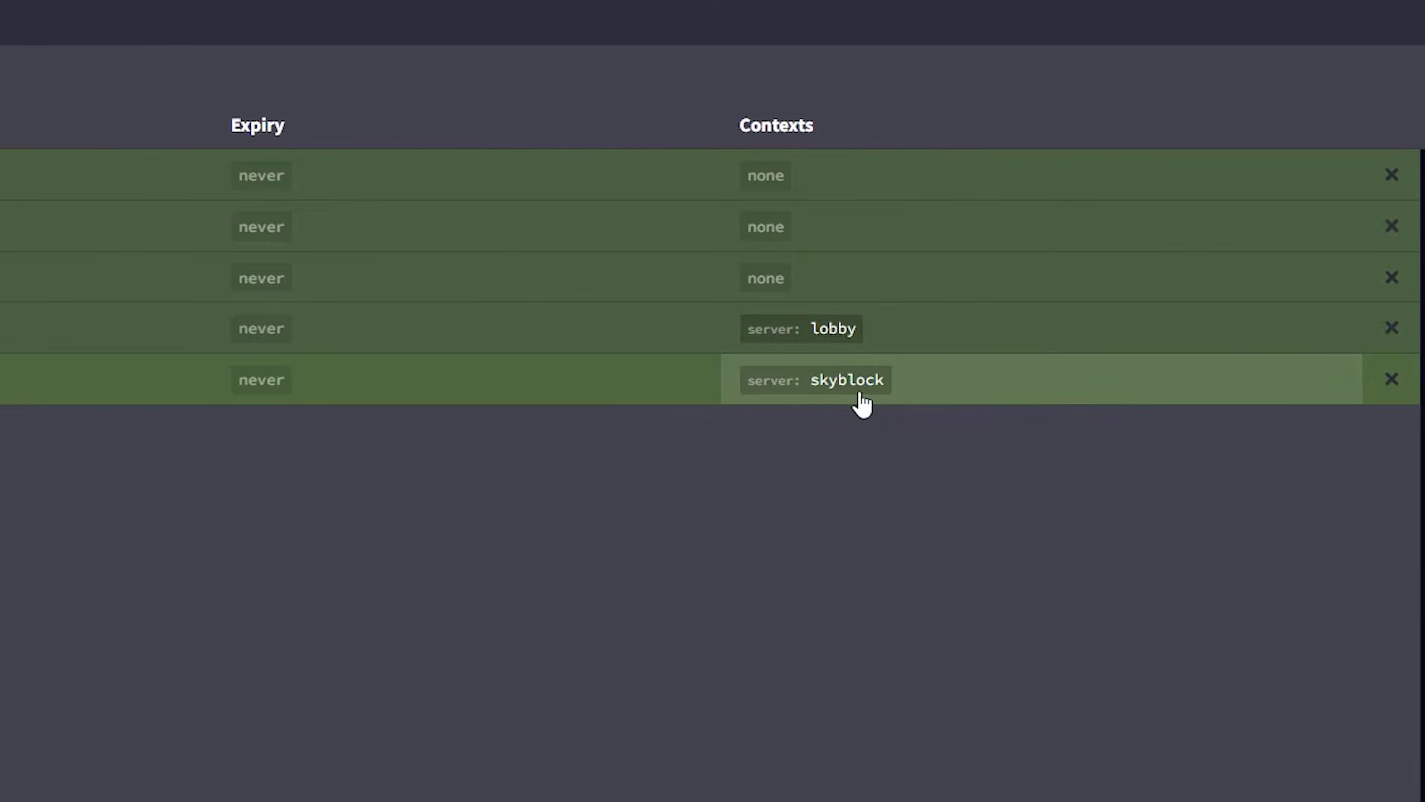
left_click(861, 404)
left_click(799, 520)
type("server")
left_click(1091, 524)
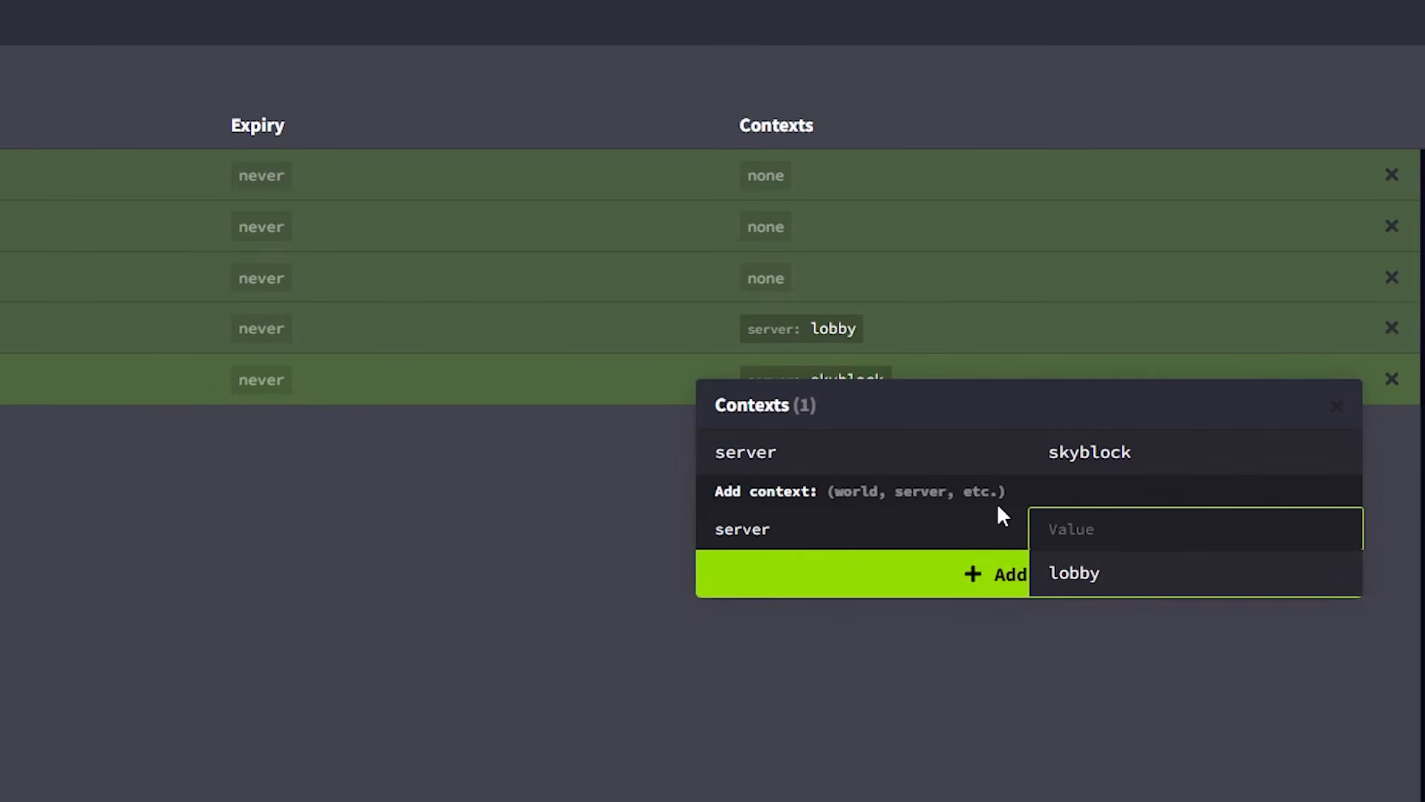
type("minigames")
left_click(937, 596)
left_click(459, 556)
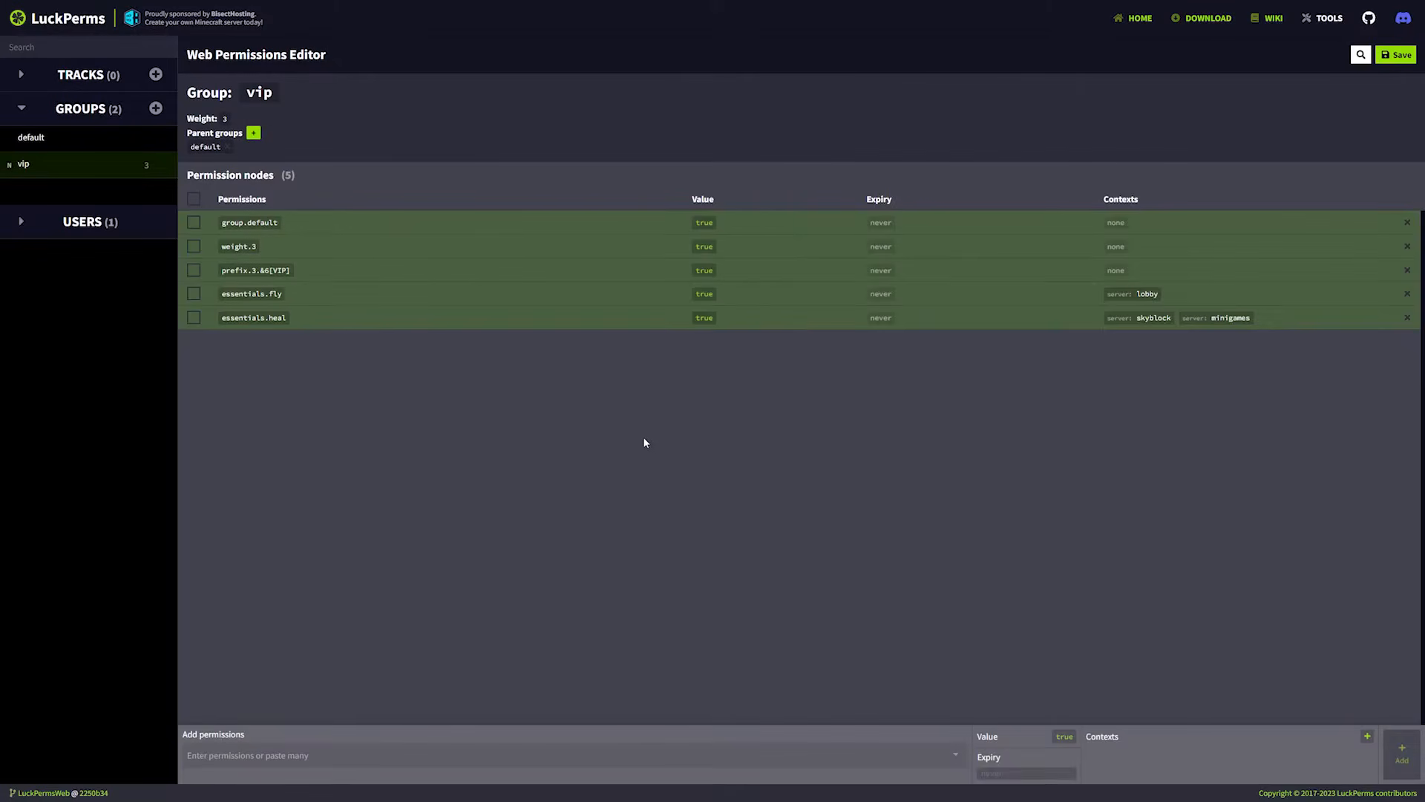
Save the web editor changes and run the generated /lp applyedits command in the Minecraft chat.
left_click(1395, 54)
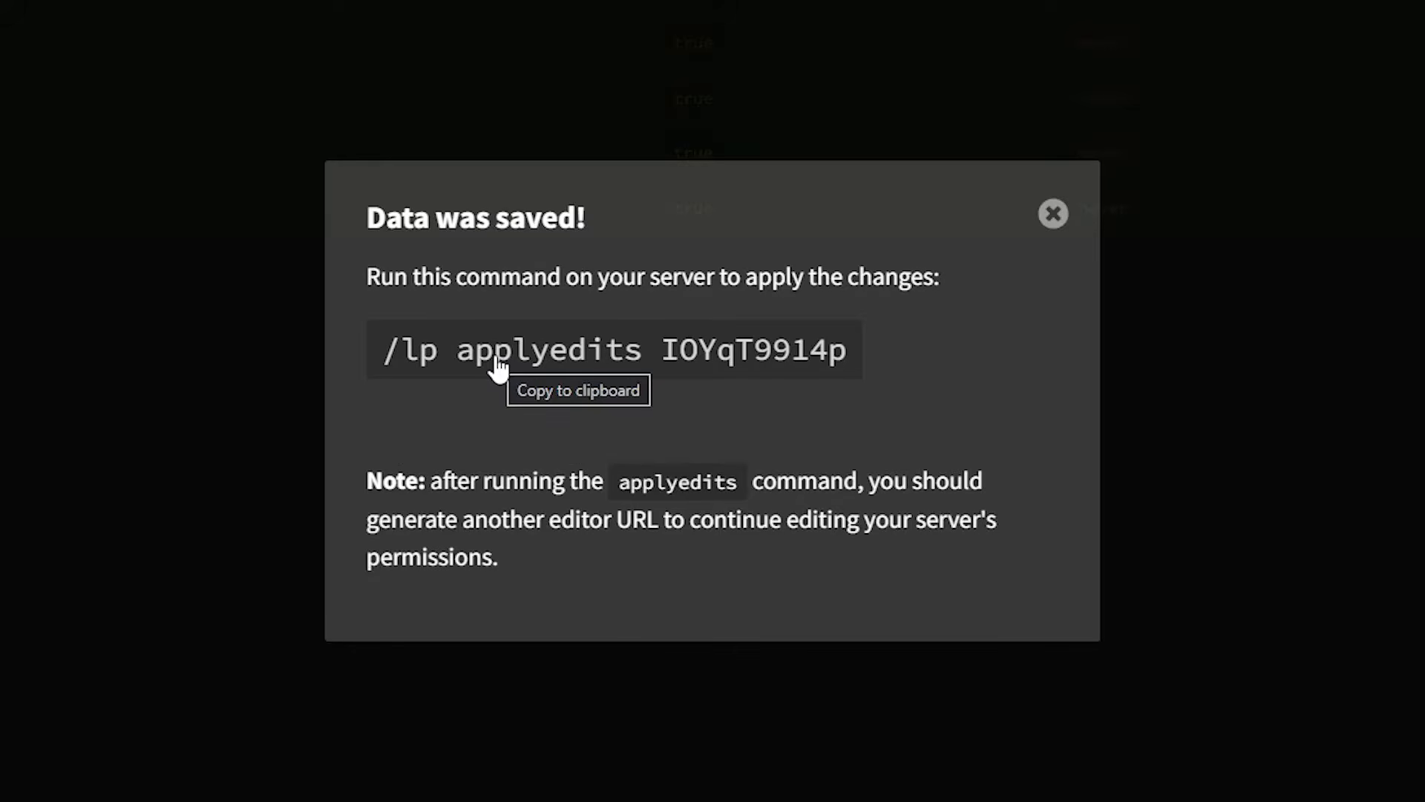
left_click(499, 366)
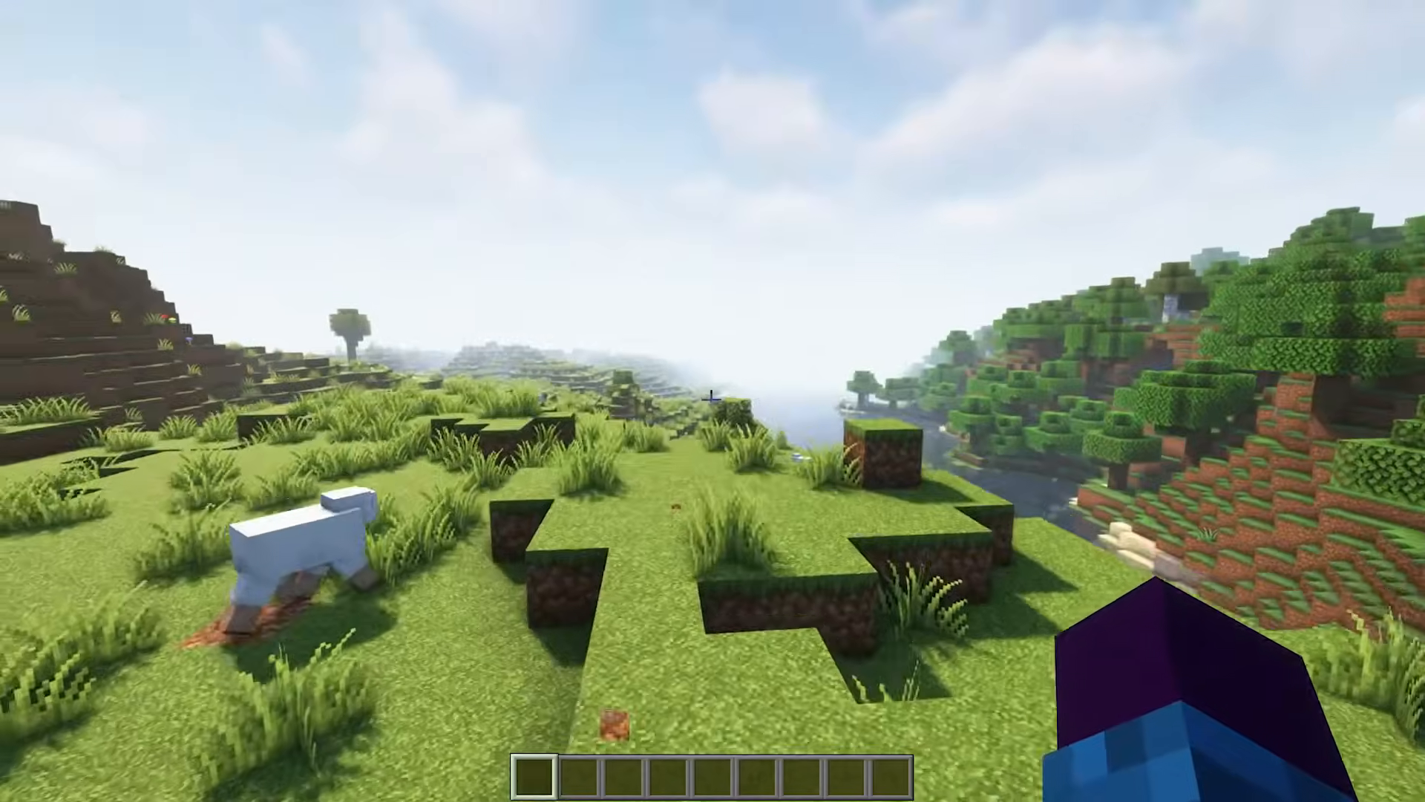
key("t")
key("ctrl+v")
key("Return")
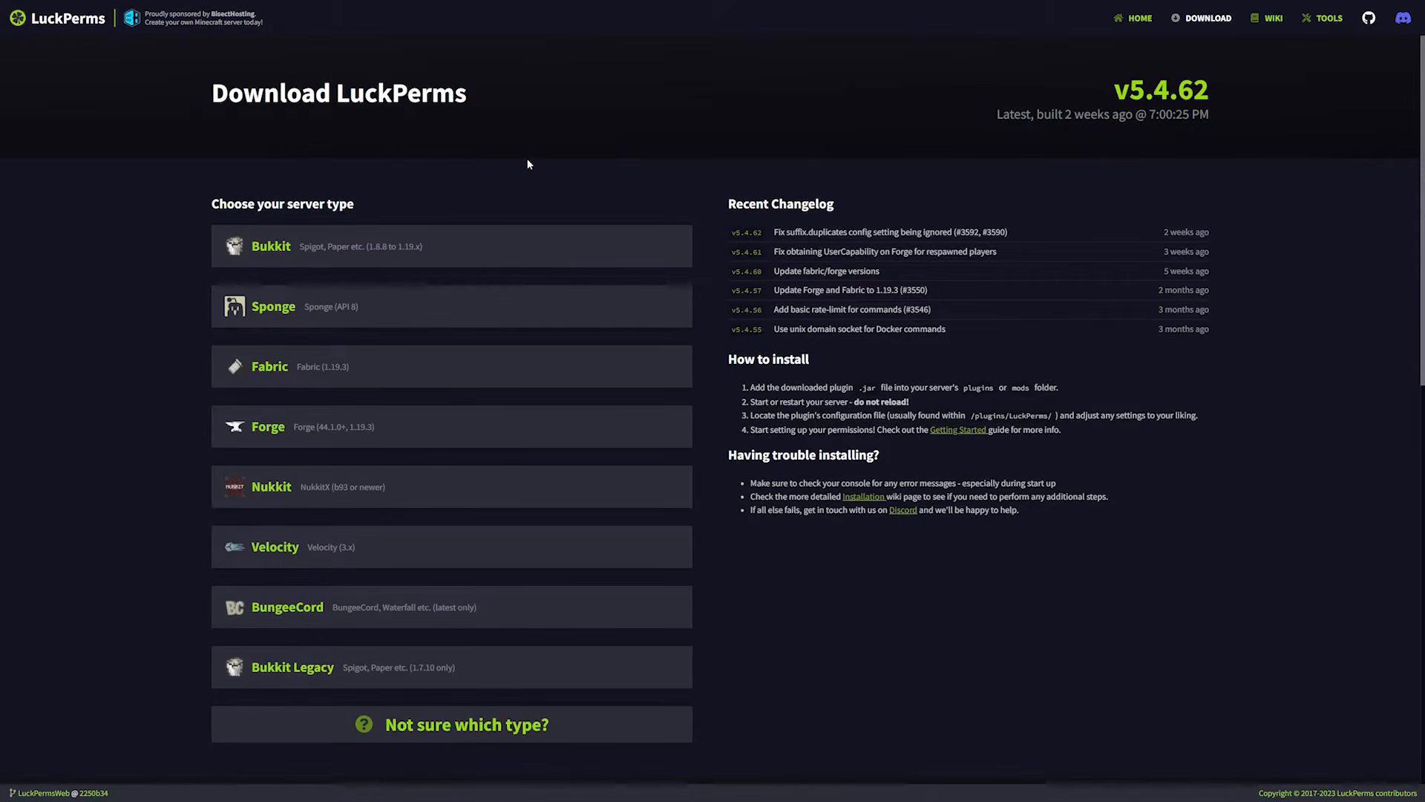
Download the BungeeCord version of LuckPerms and upload it to the Waterfall server's plugins folder on Fabithost.
left_click(246, 605)
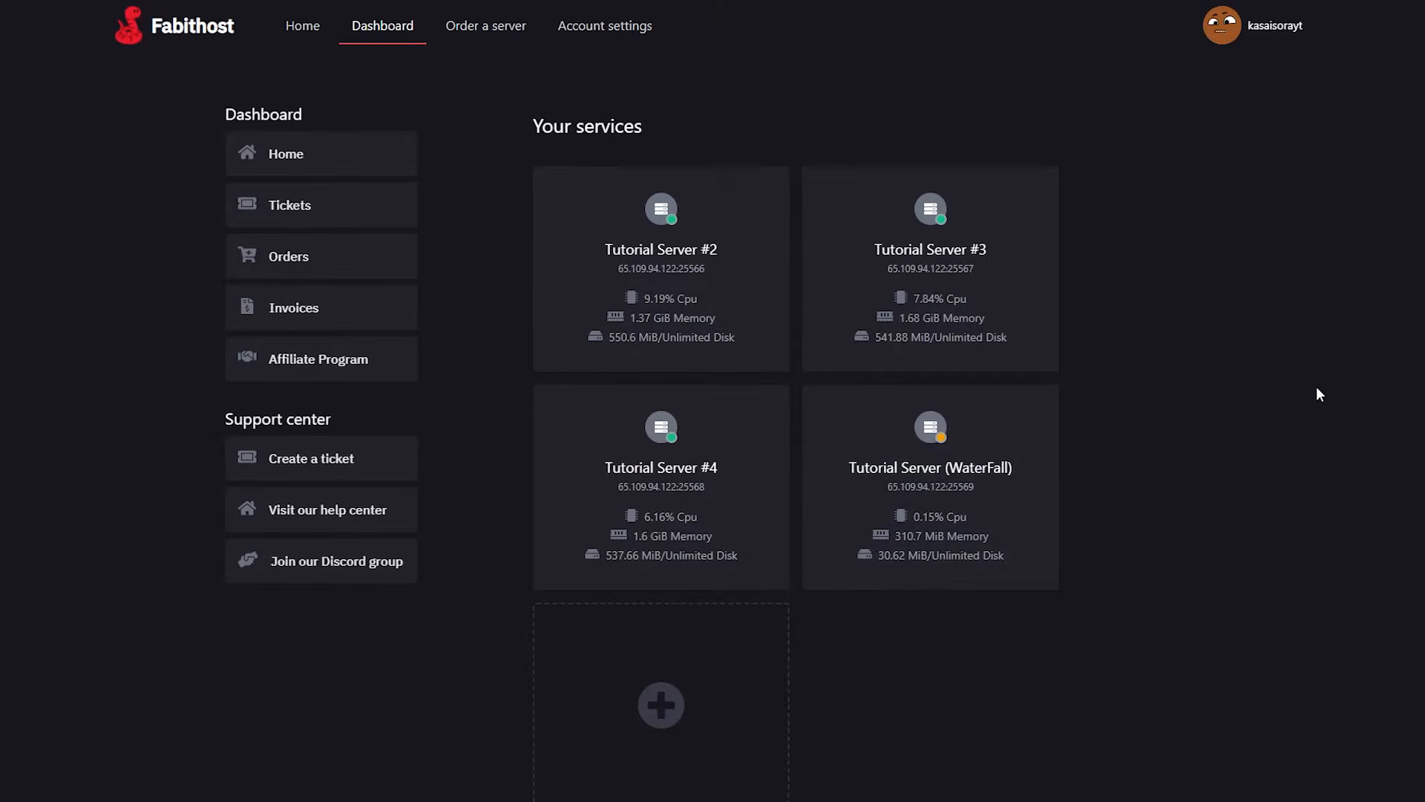
left_click(922, 469)
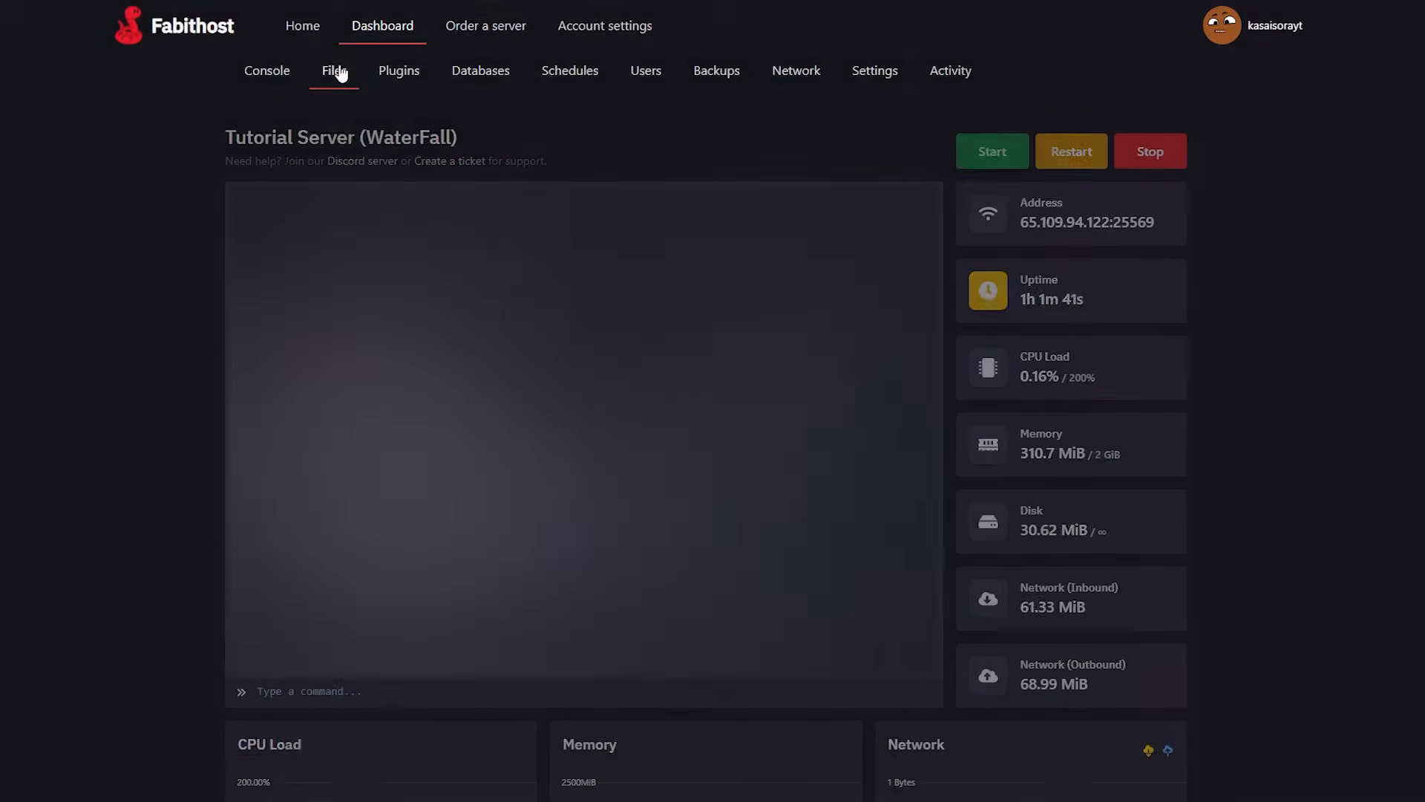
left_click(334, 71)
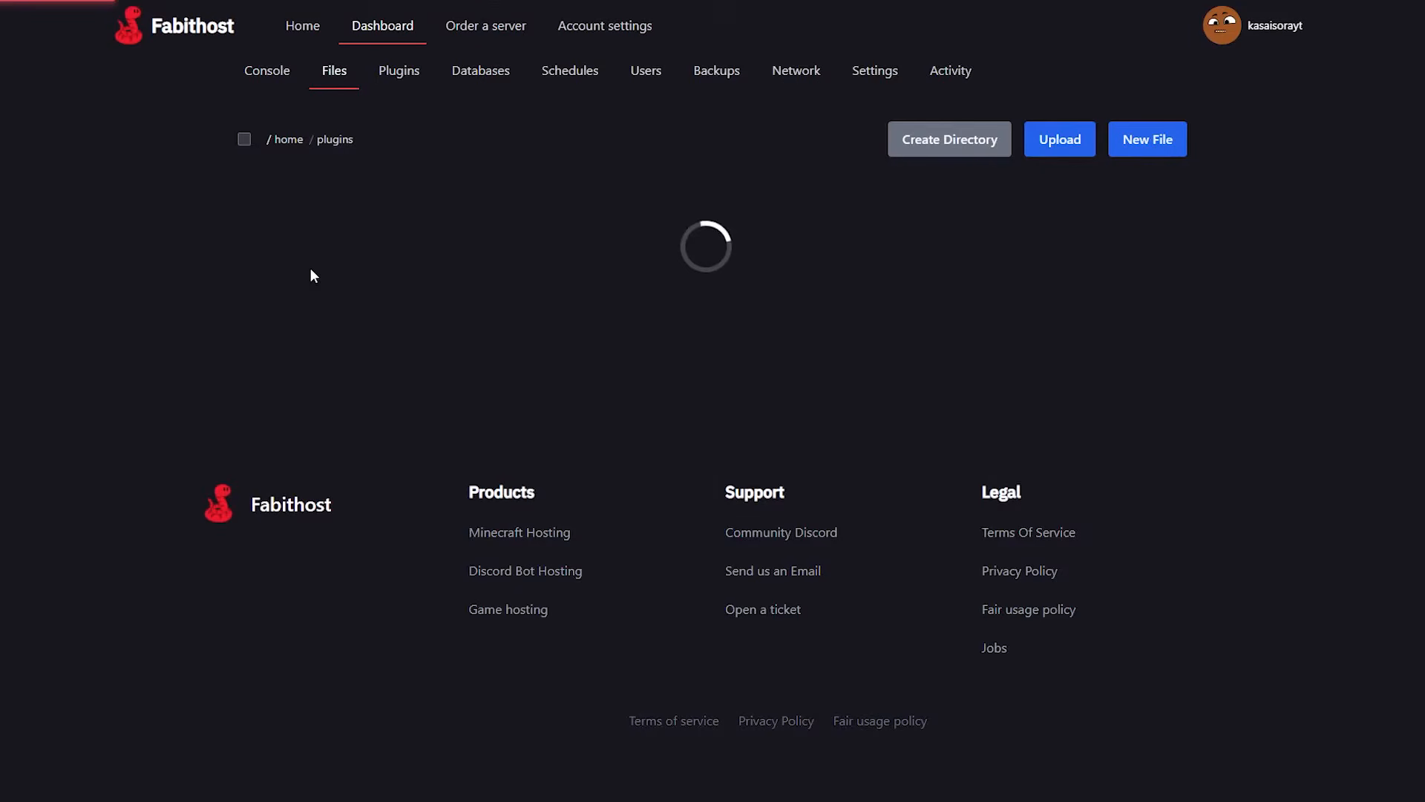
left_click(1060, 139)
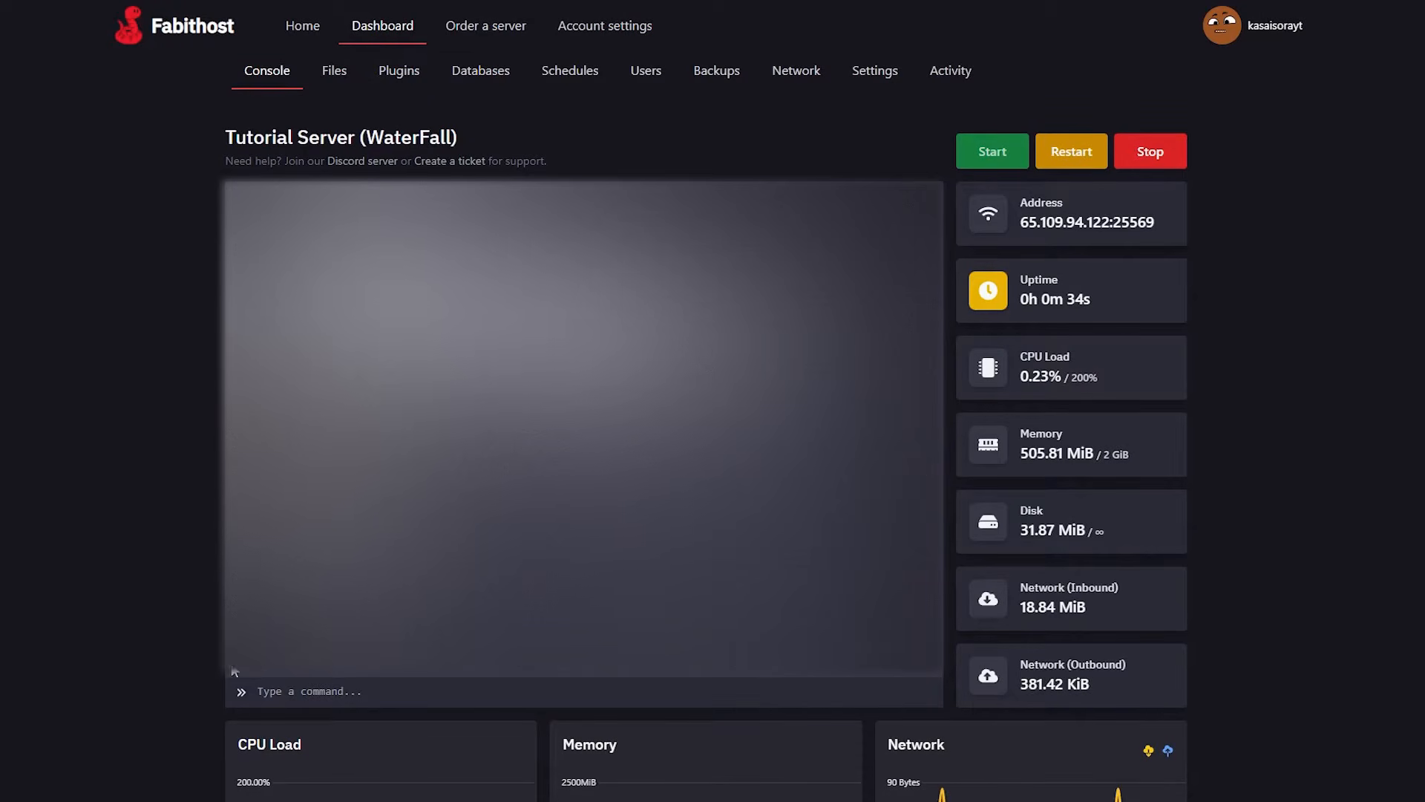
In the Waterfall server console, run lpb user with the player's username and permission set luckperms.* true.
left_click(309, 692)
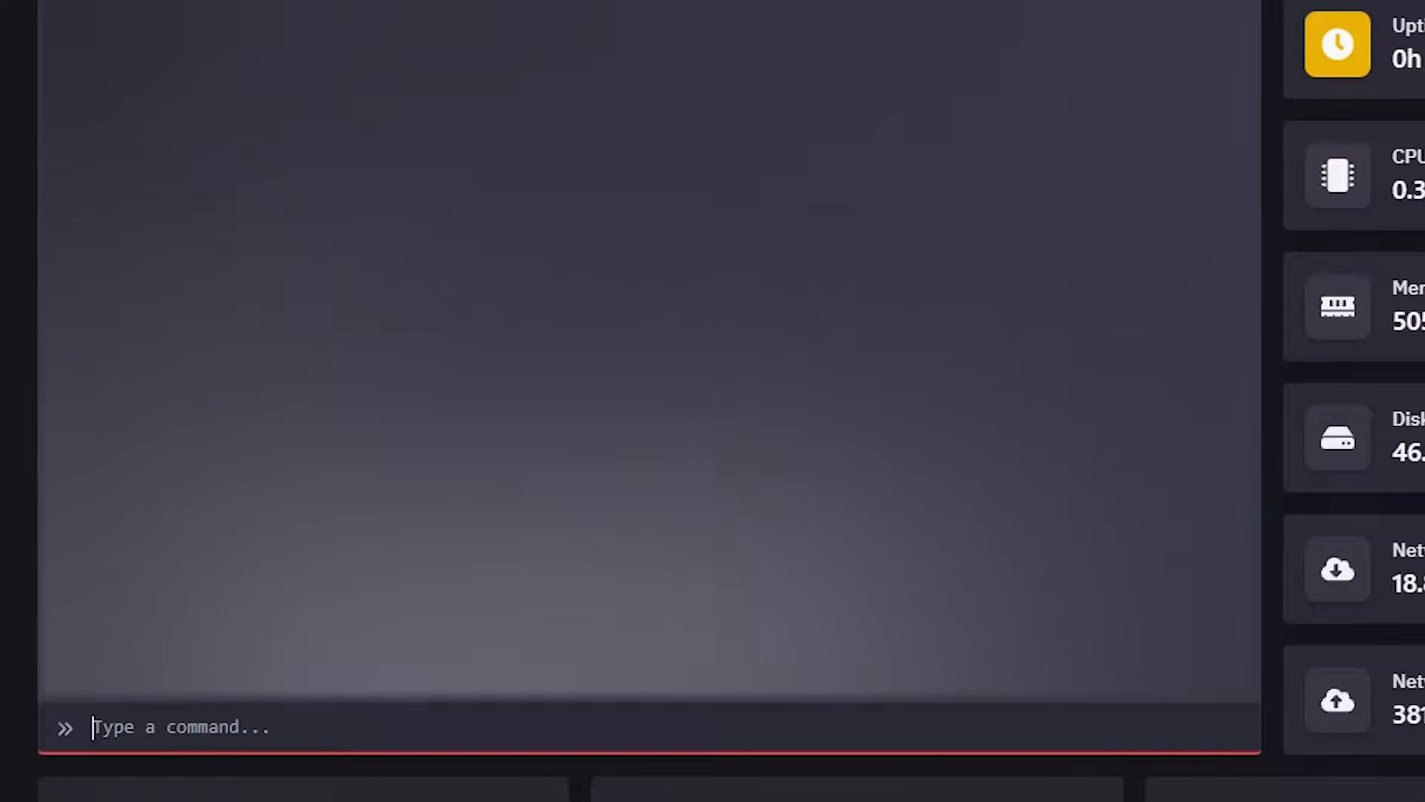
type("lpb")
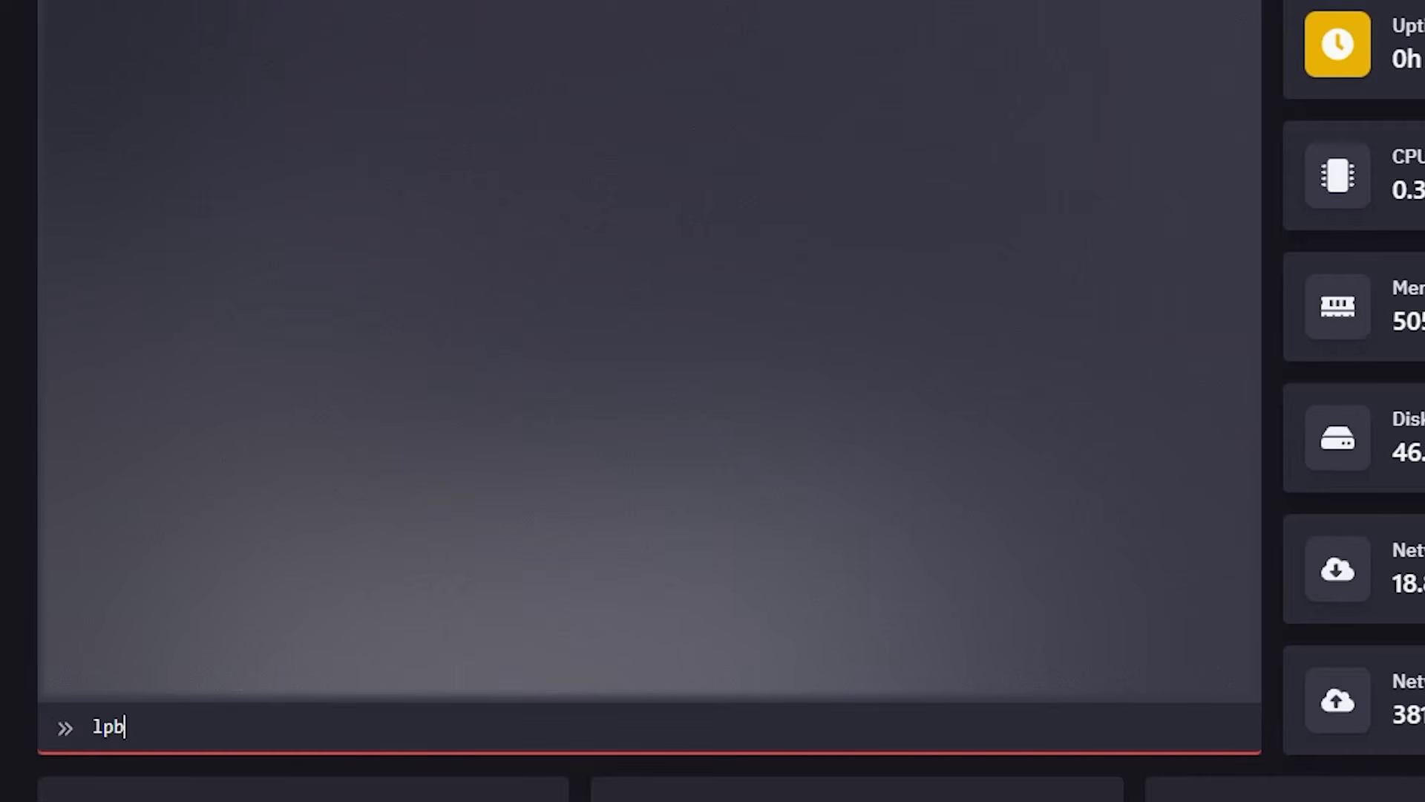
type(" user kasaisora p")
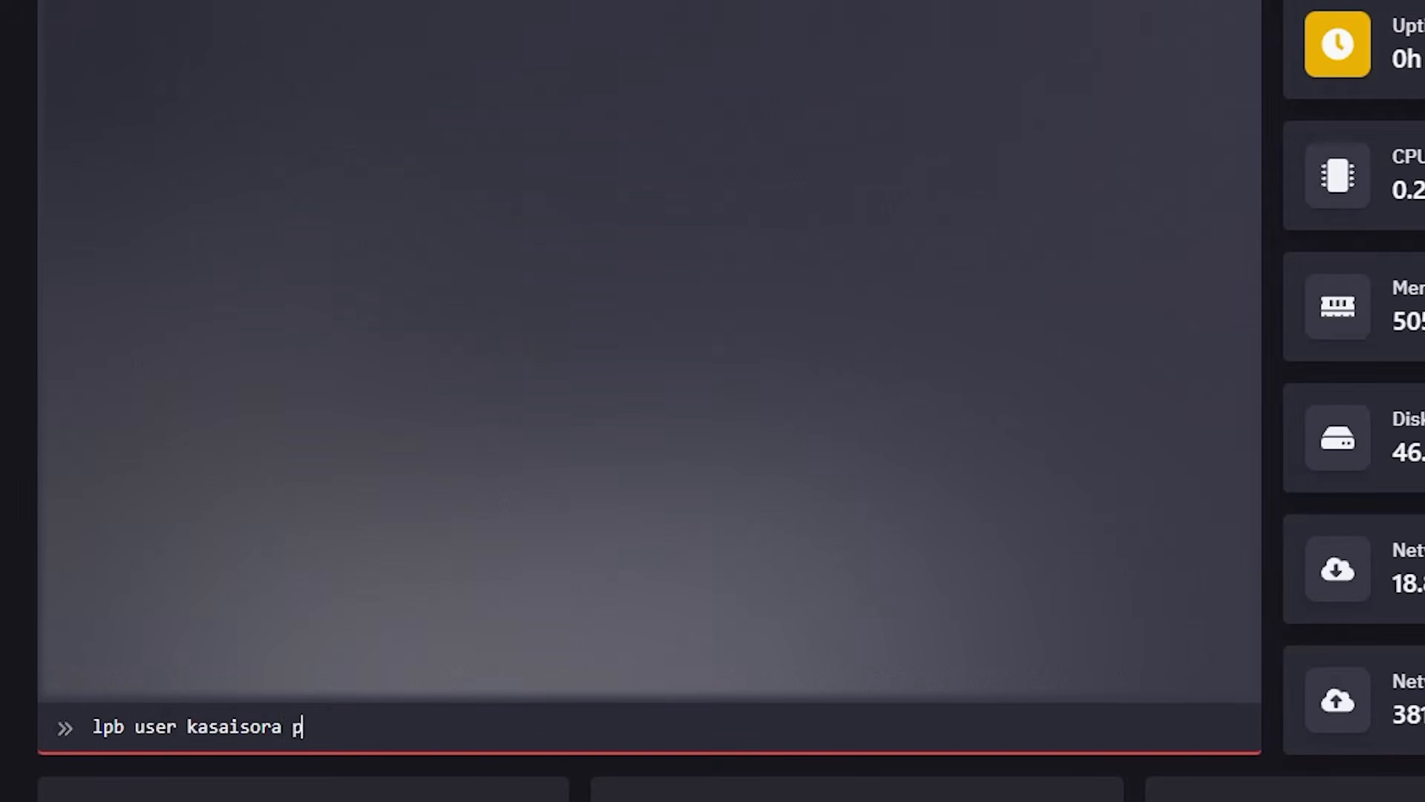
type("ermission set ")
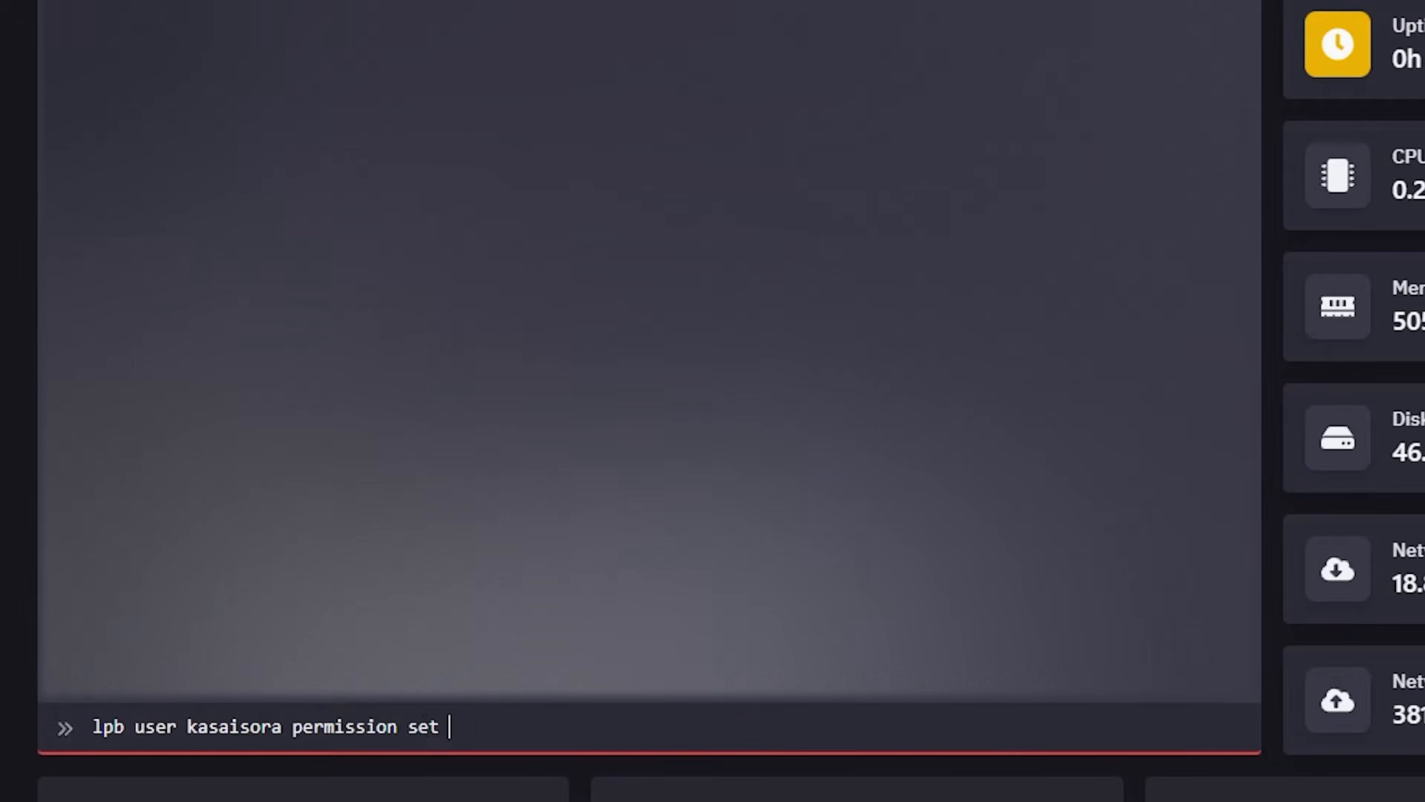
type("luckperms.")
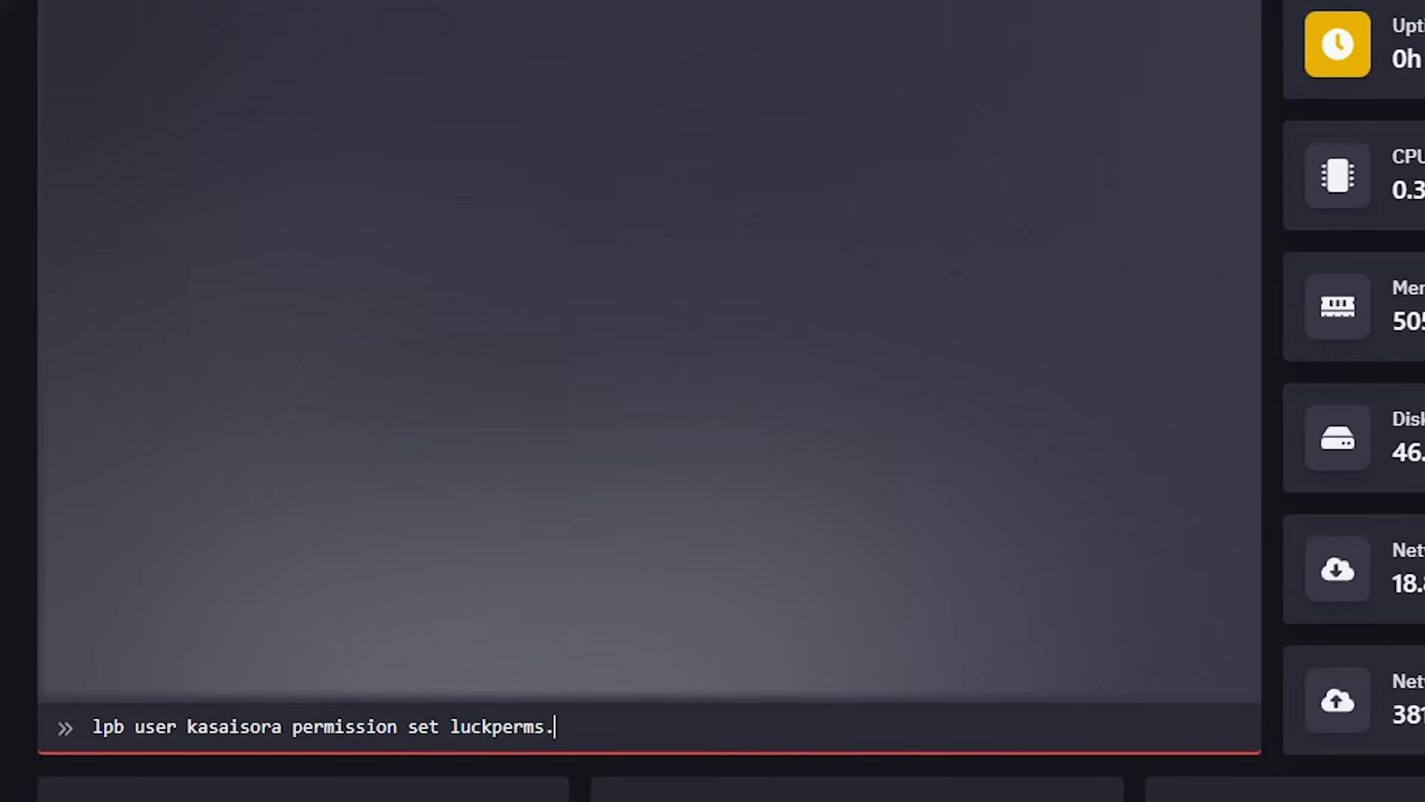
type("* true")
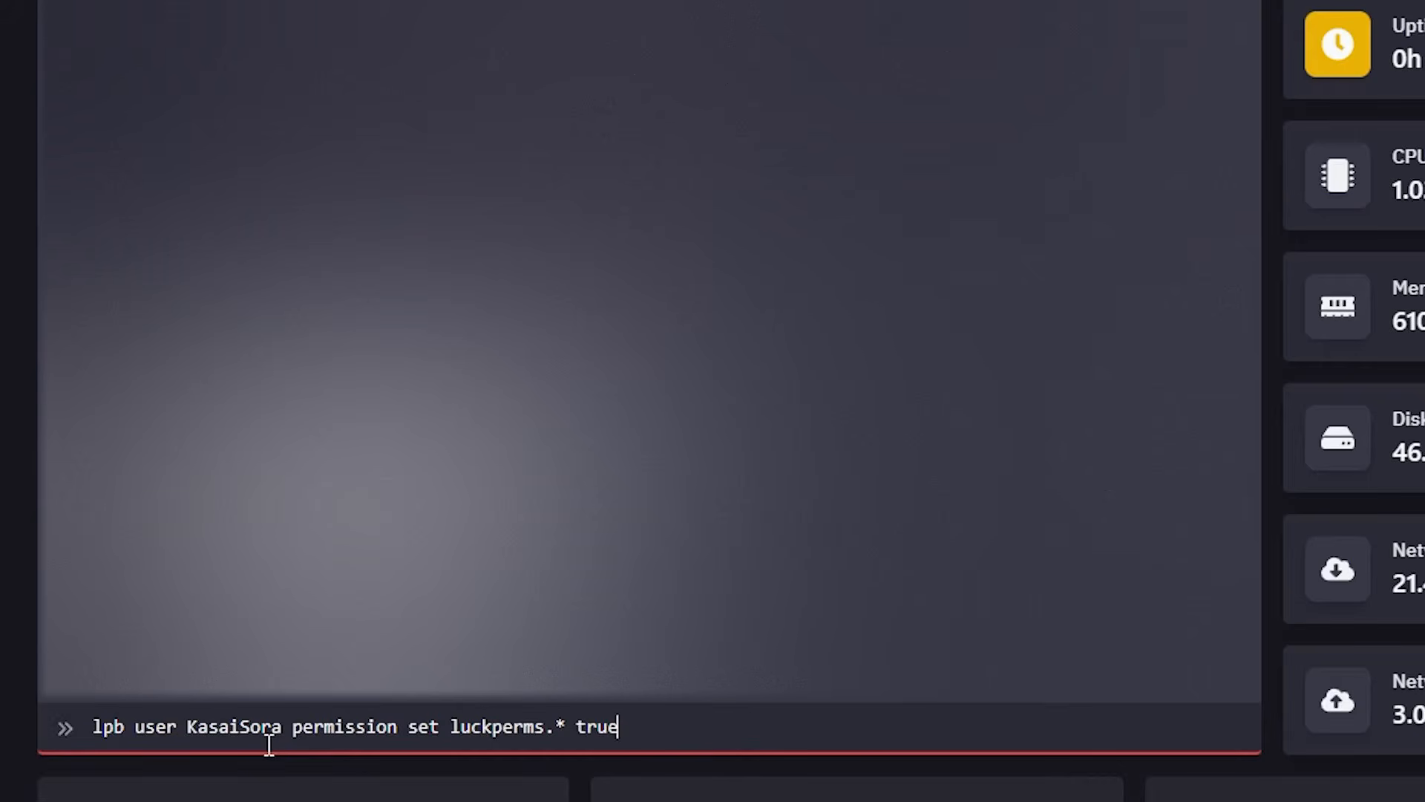
key("Return")
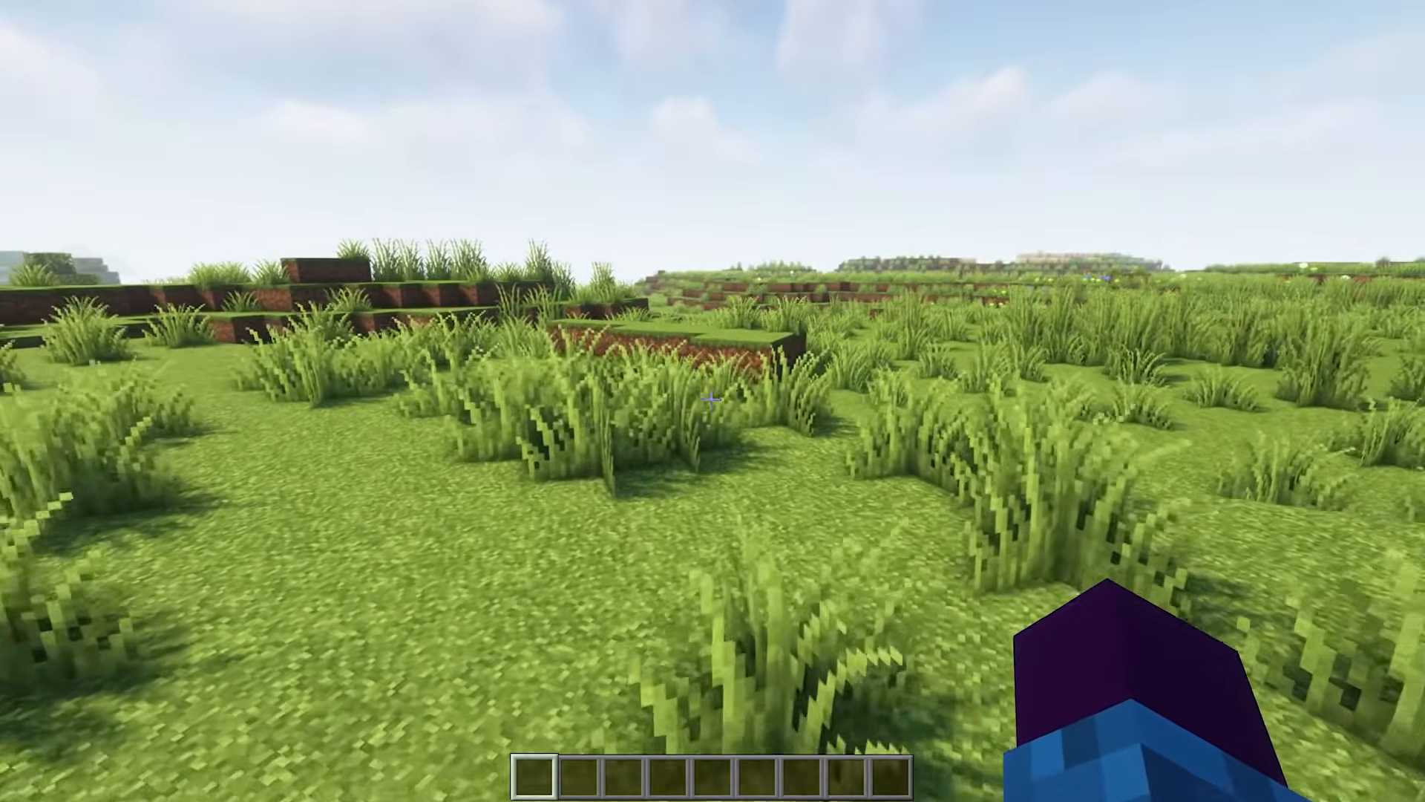
Run /lpb editor in the Minecraft chat and open the generated web editor link.
type("/lpb edito")
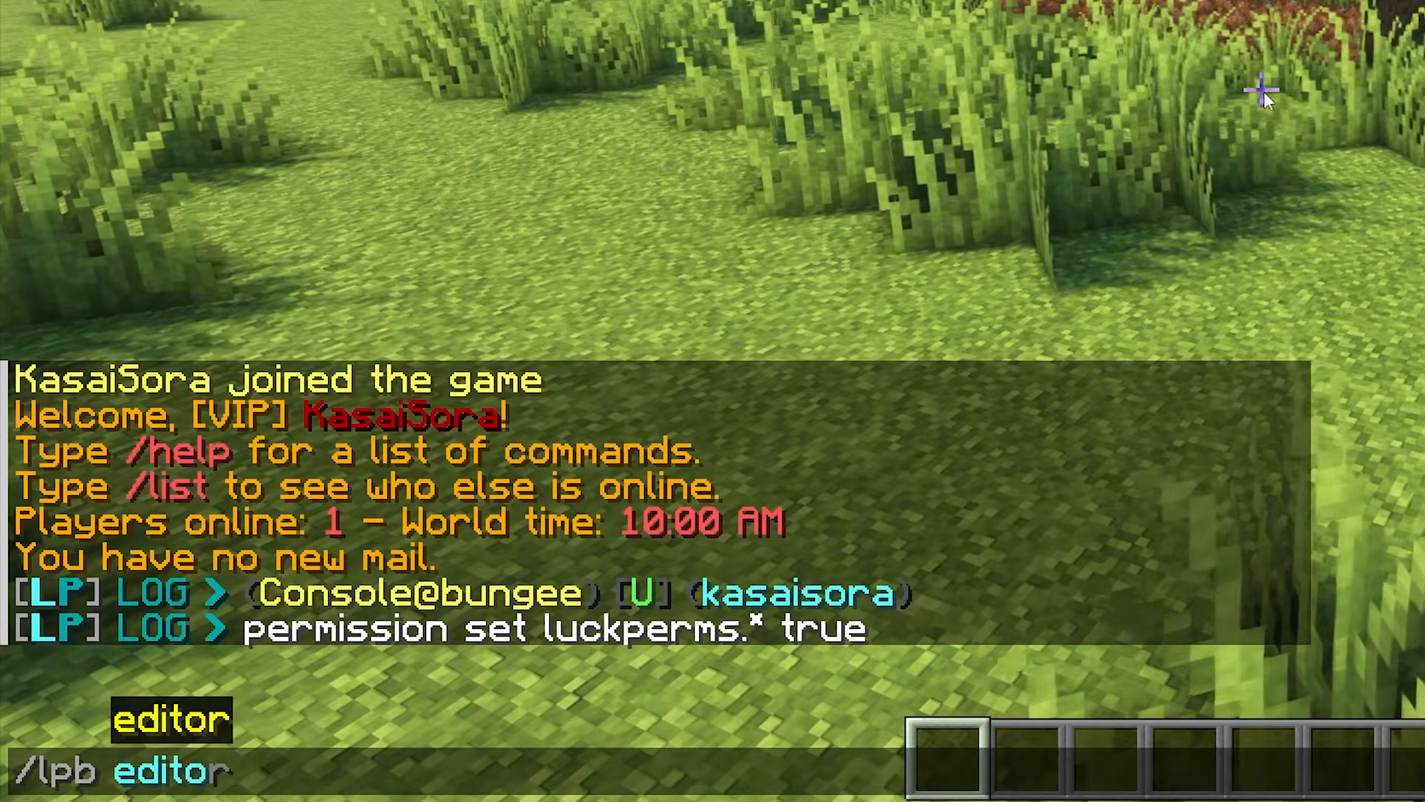
type("r")
key("Return")
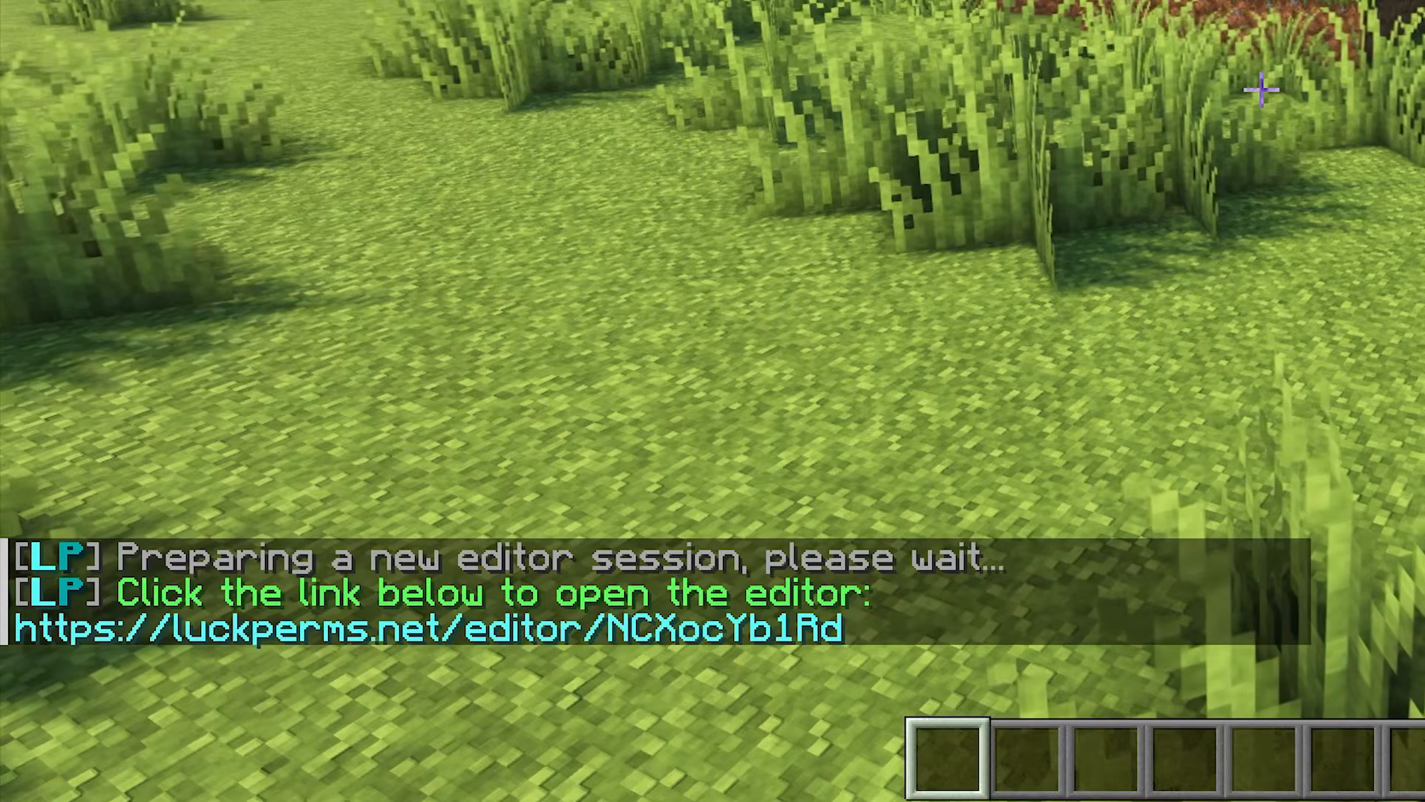
key("t")
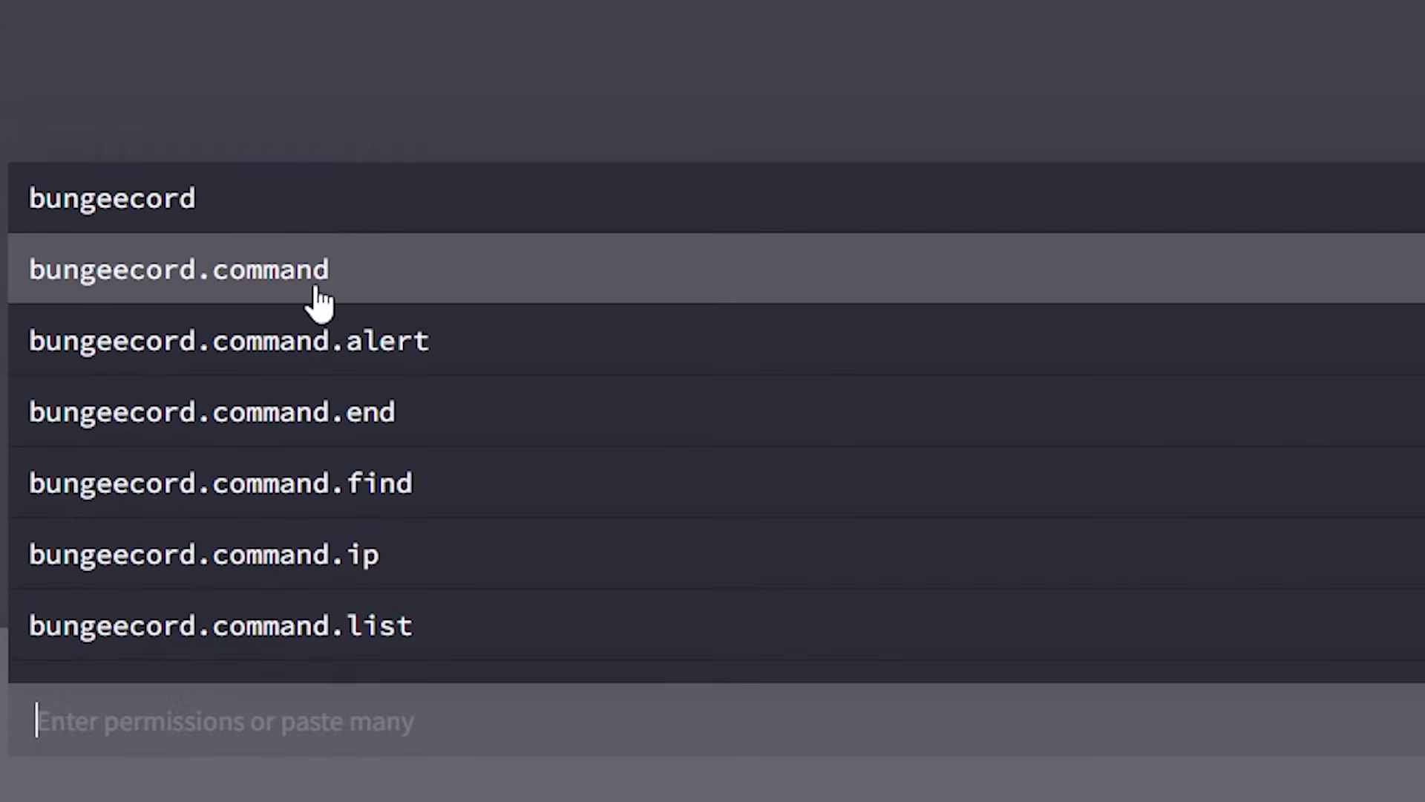
Add the bungeecord.command.server permission with value false to the default group.
scroll(265, 395, "down", 2)
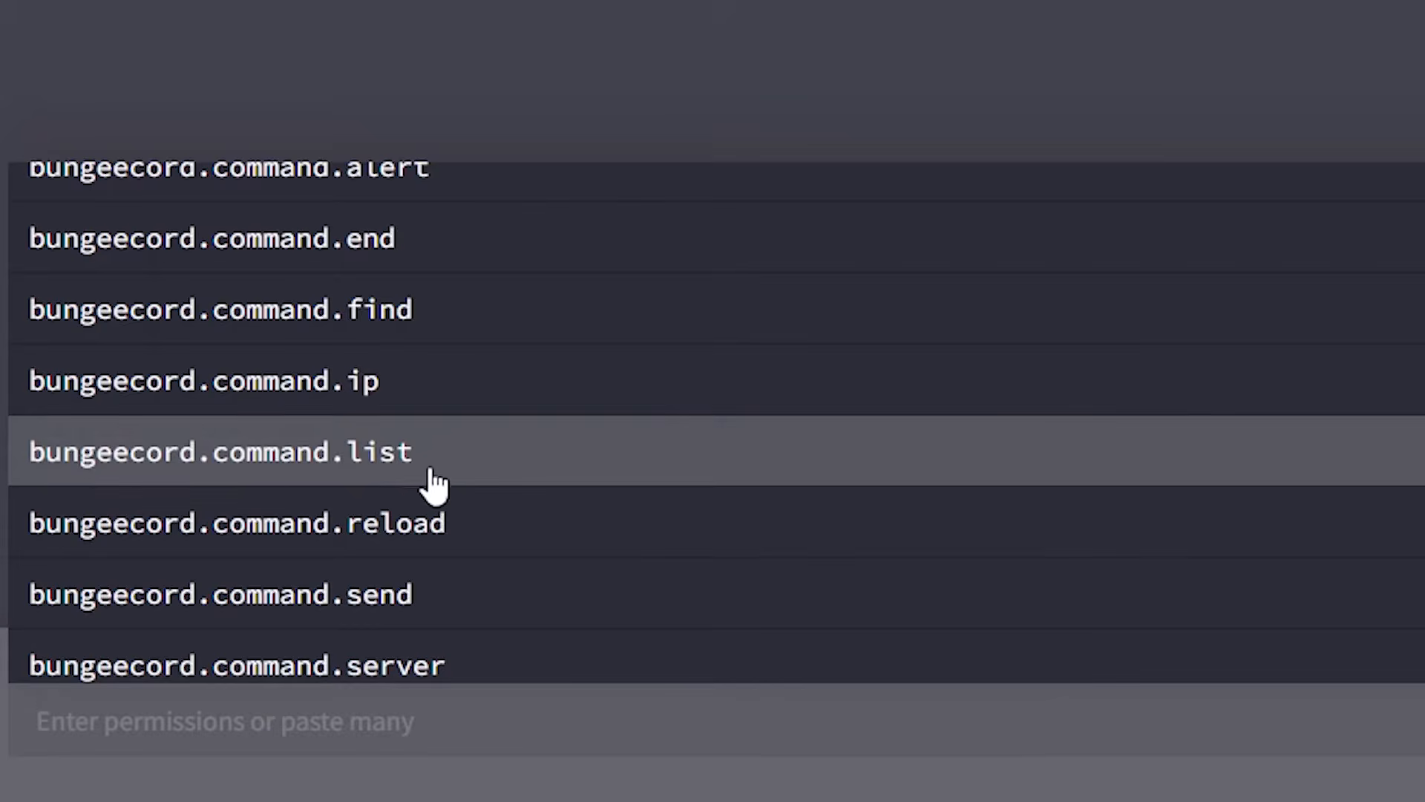
scroll(416, 475, "down", 2)
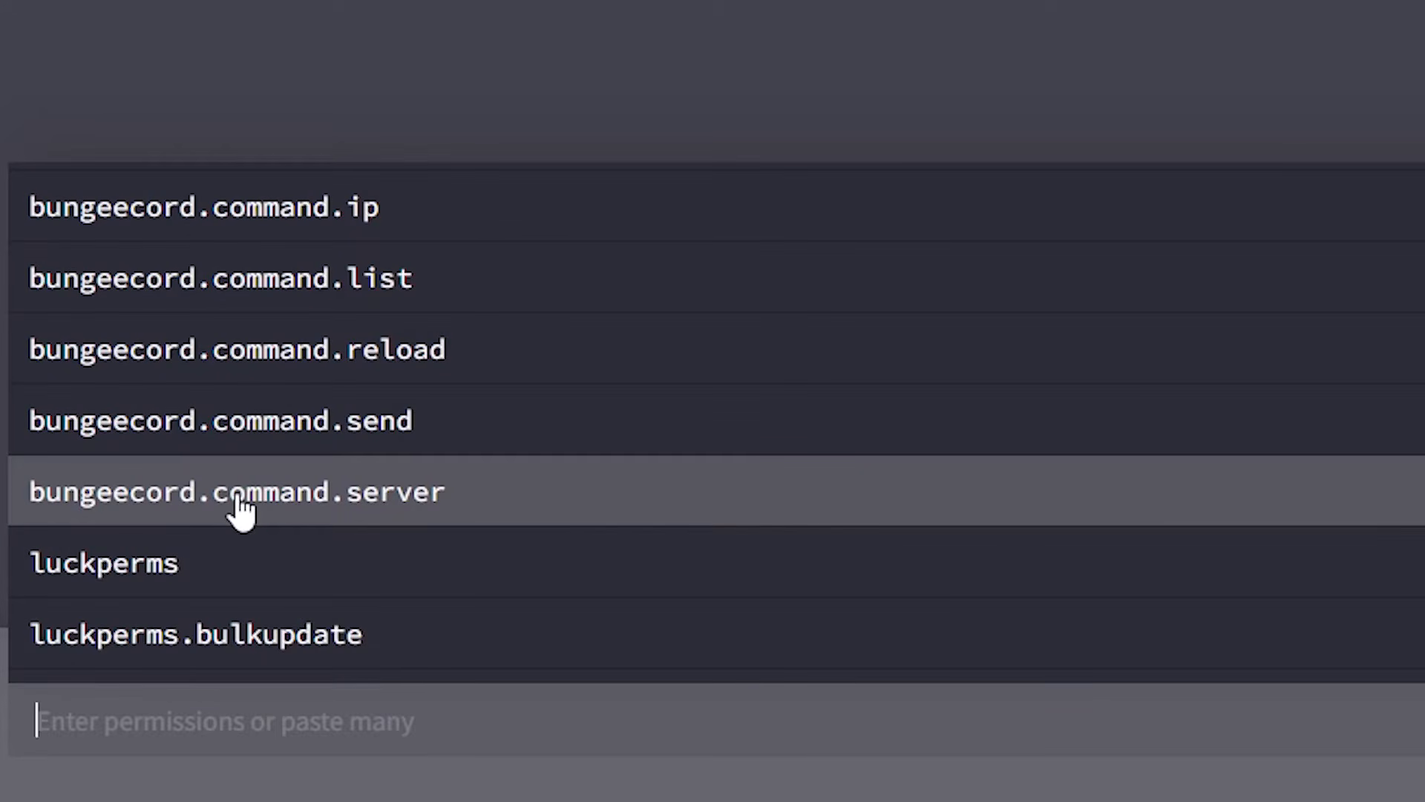
scroll(192, 512, "down", 2)
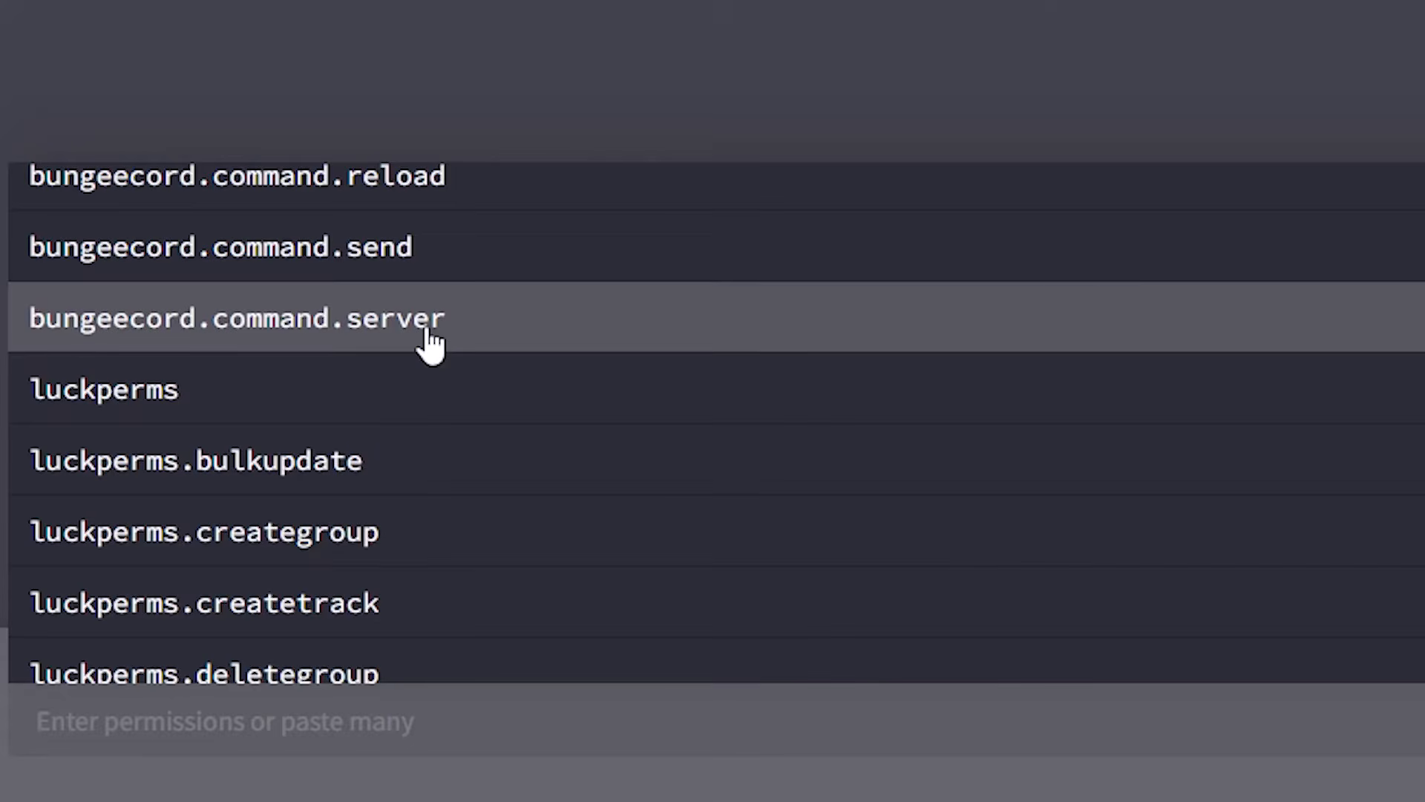
left_click(436, 343)
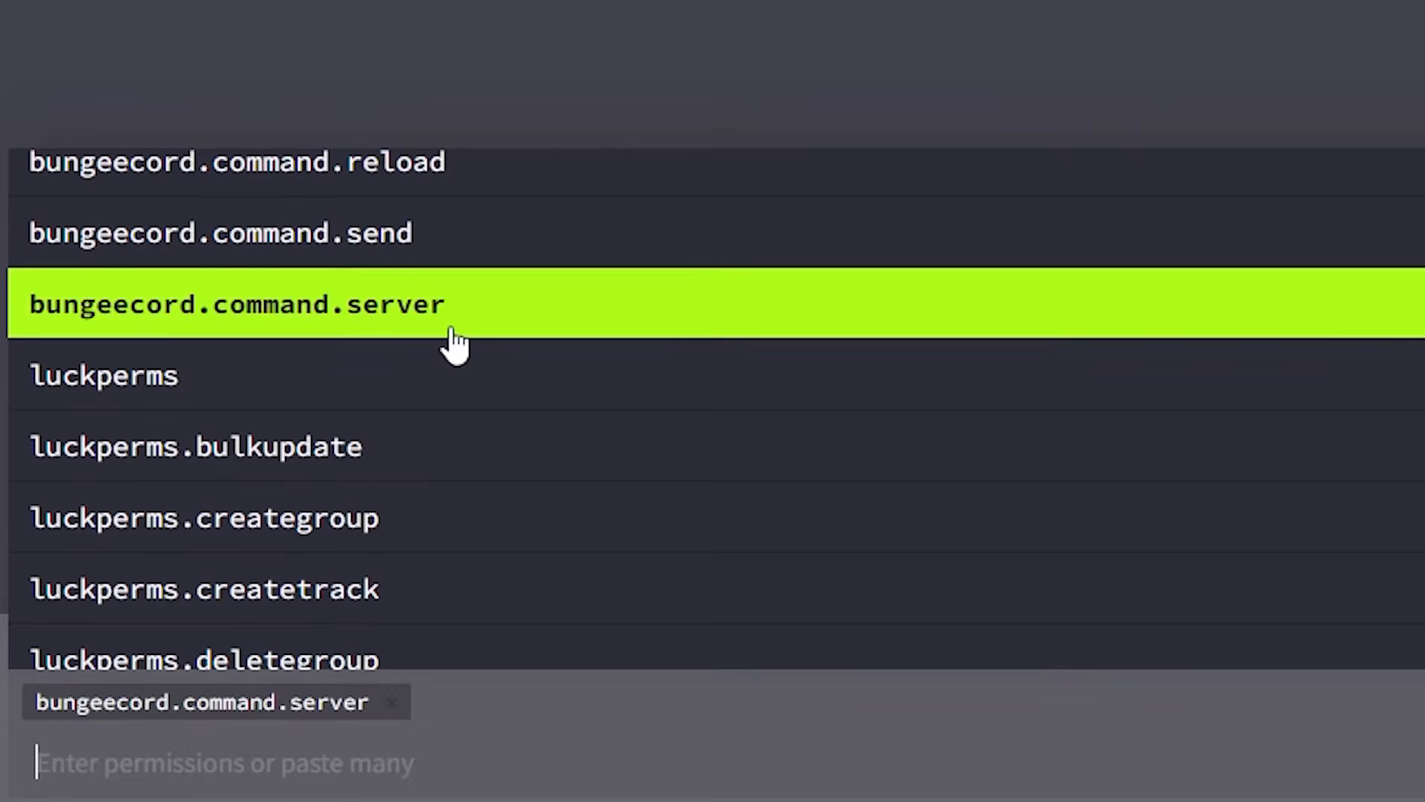
key("Escape")
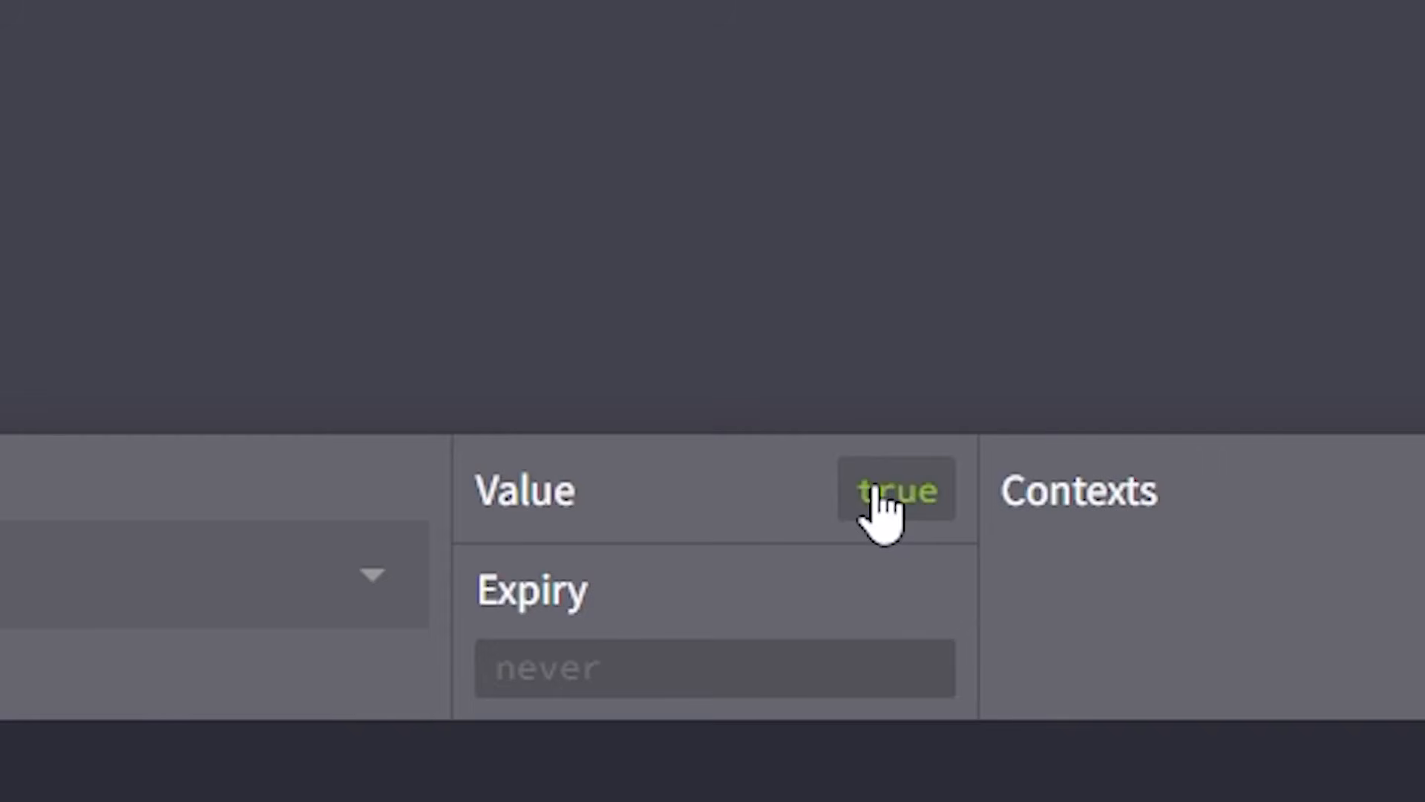
left_click(878, 490)
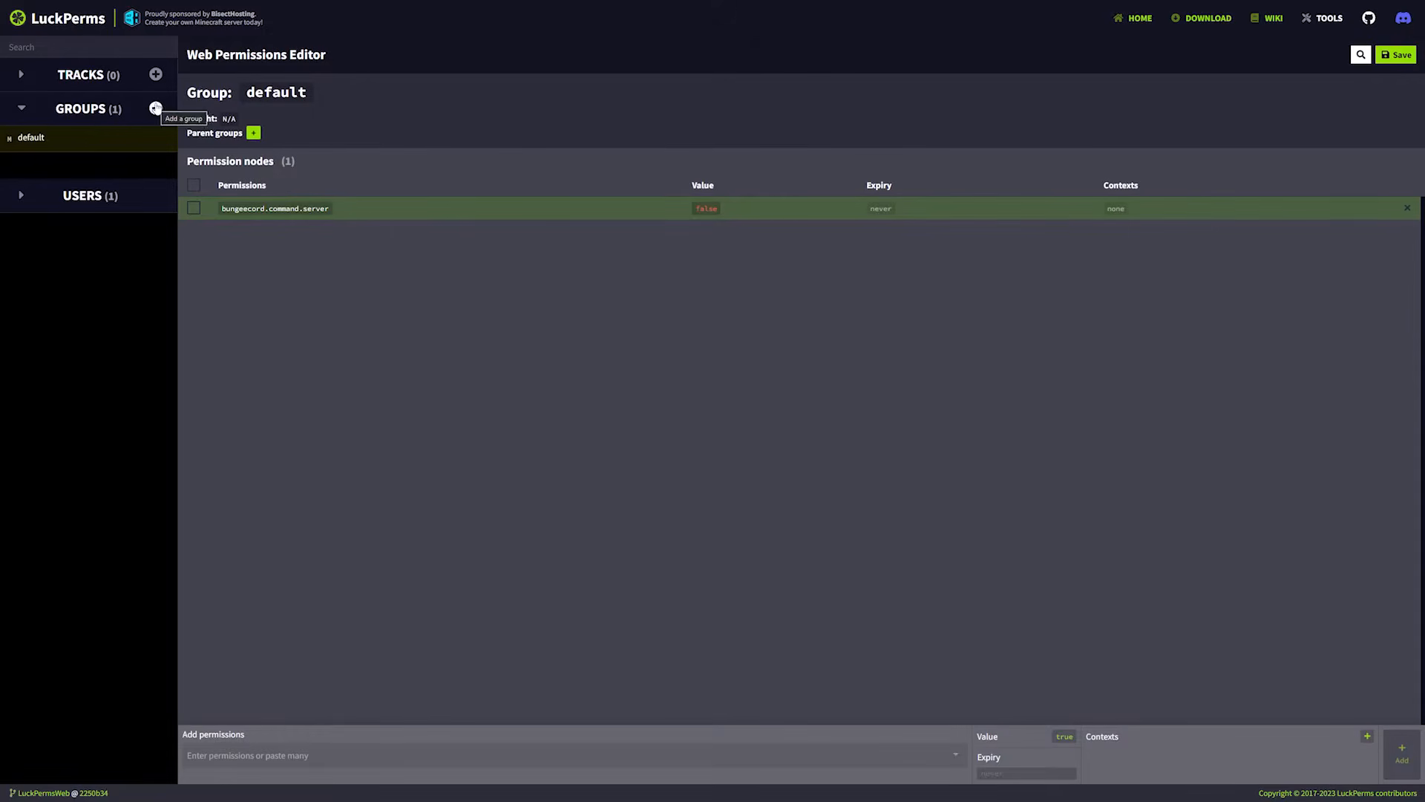
Create a group named admin with weight 1.
left_click(156, 108)
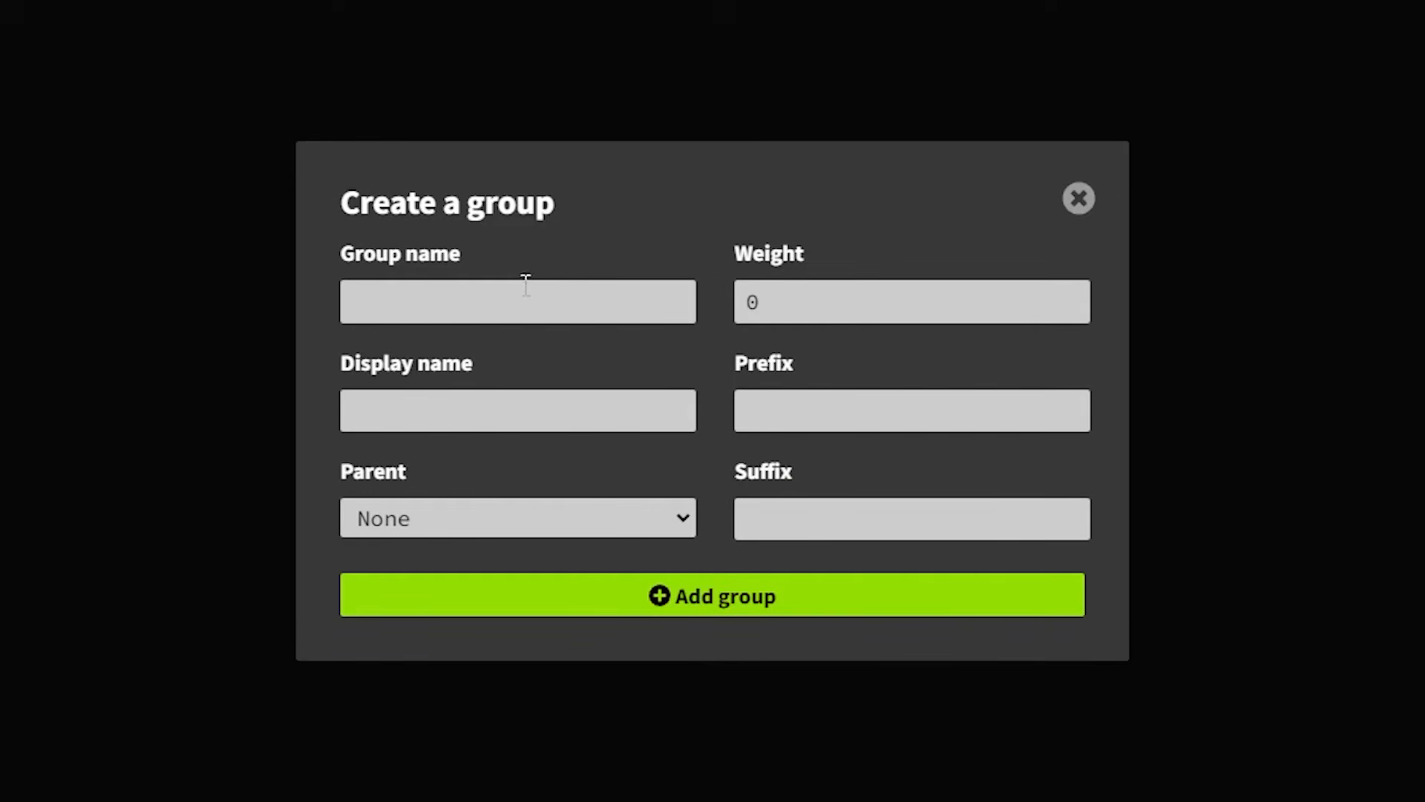
left_click(643, 358)
type("admin")
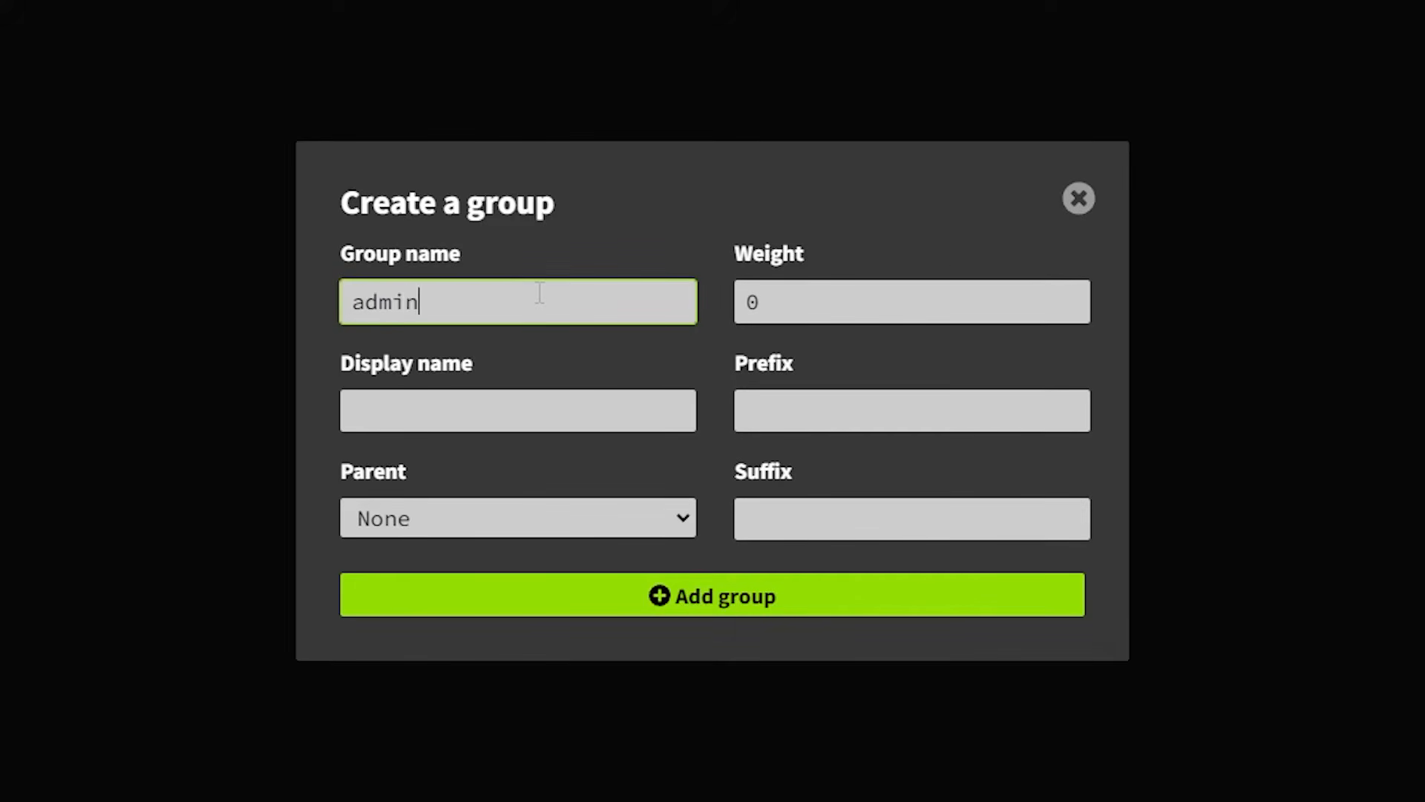
left_click(1071, 293)
left_click(819, 418)
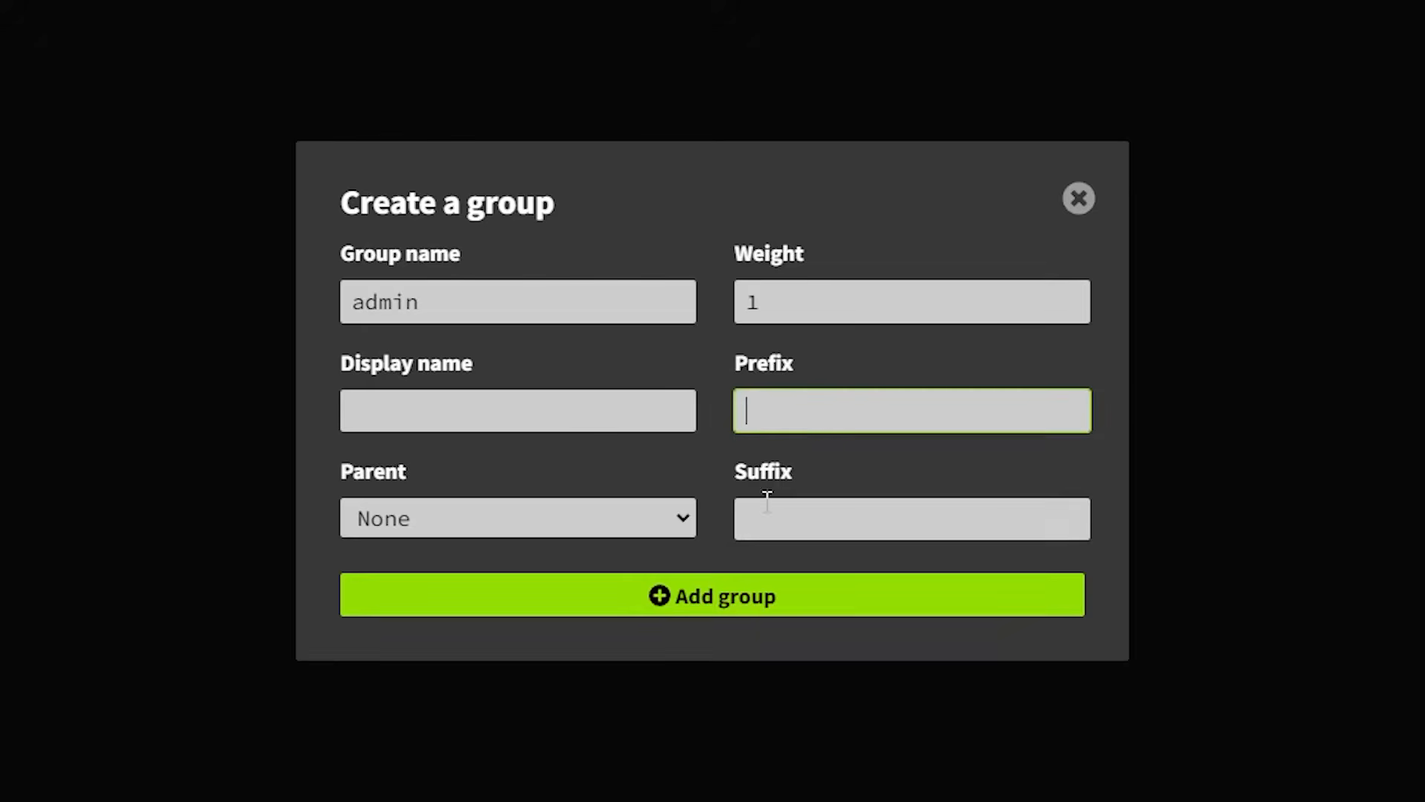
left_click(648, 621)
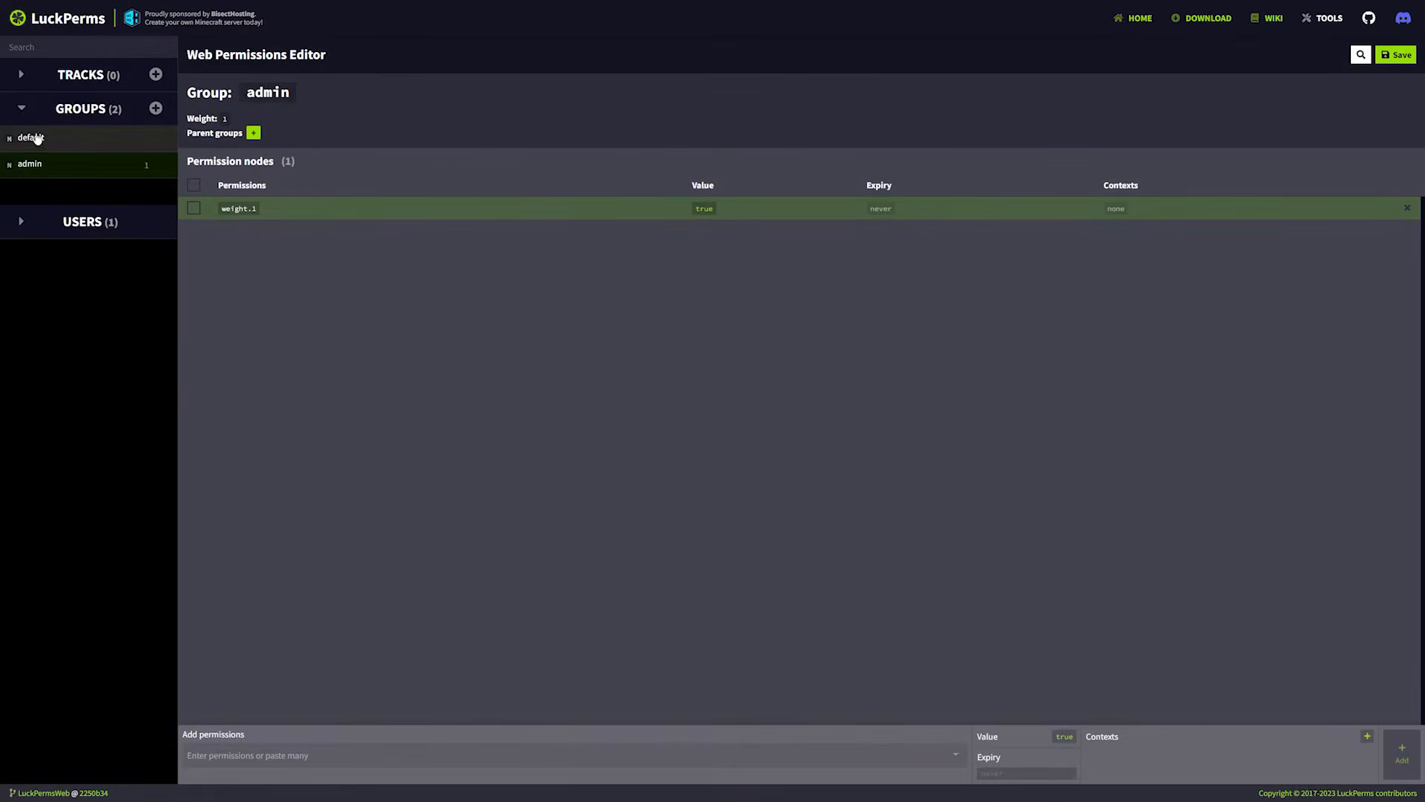
Add the bungeecord.command.server permission with value true to the admin group and compare it with the default group.
type("bun")
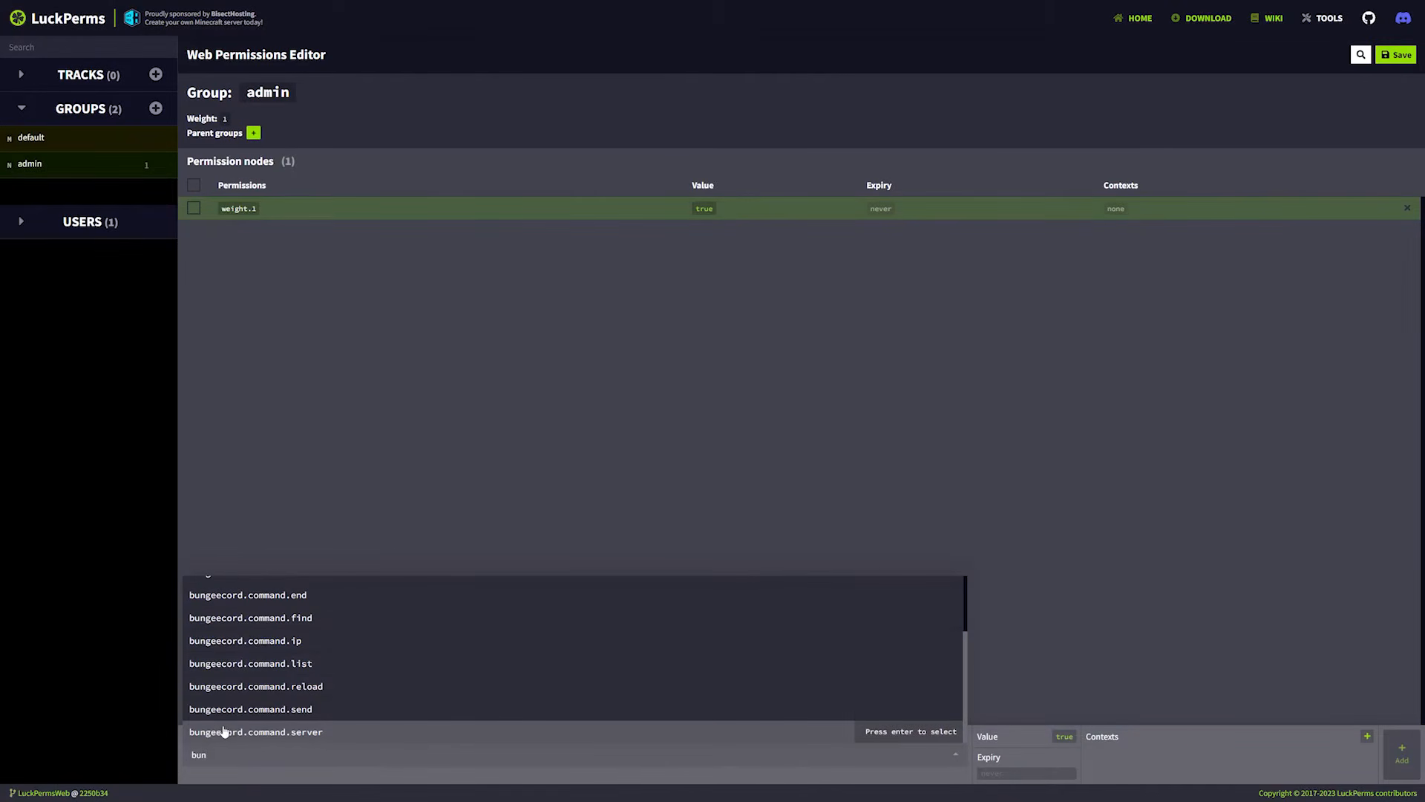
left_click(281, 731)
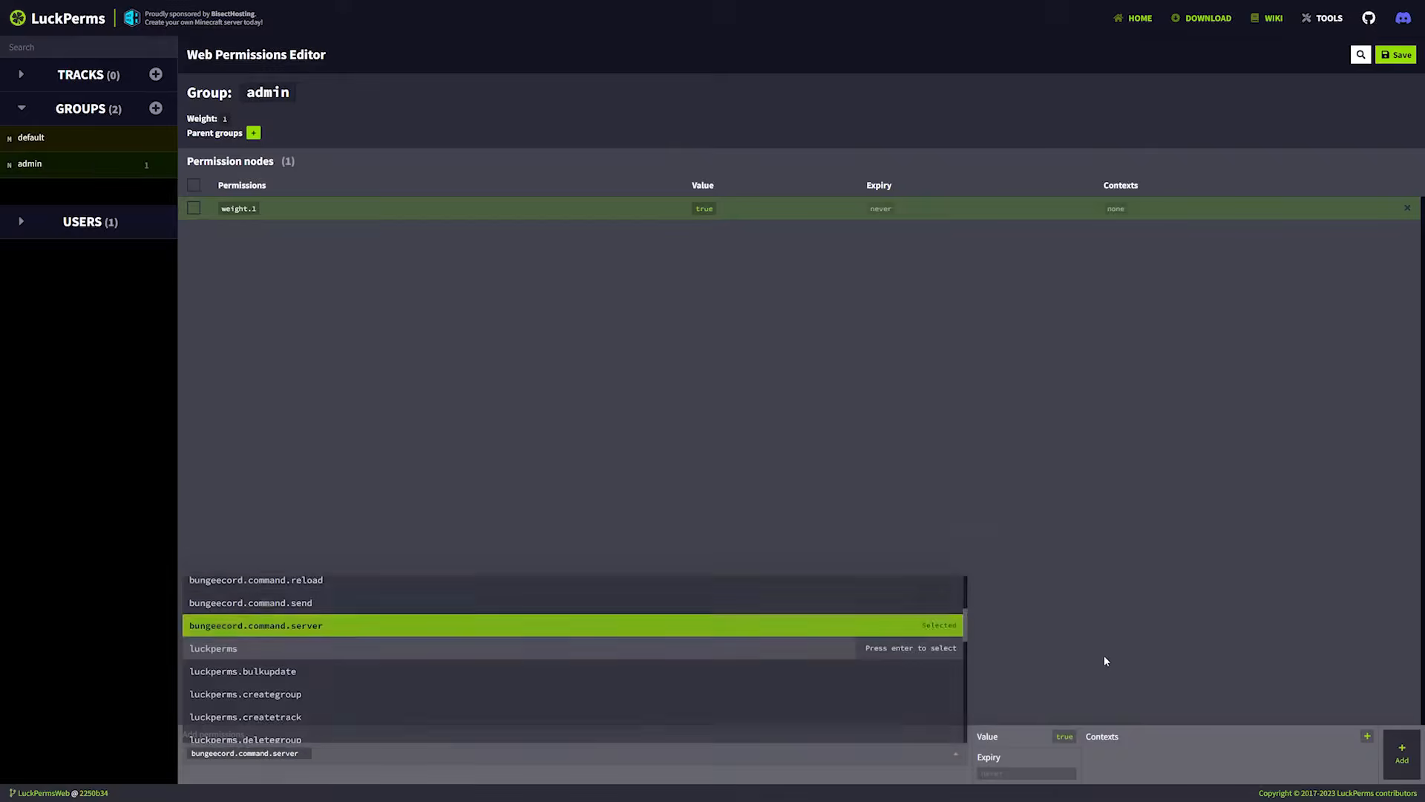
left_click(1019, 690)
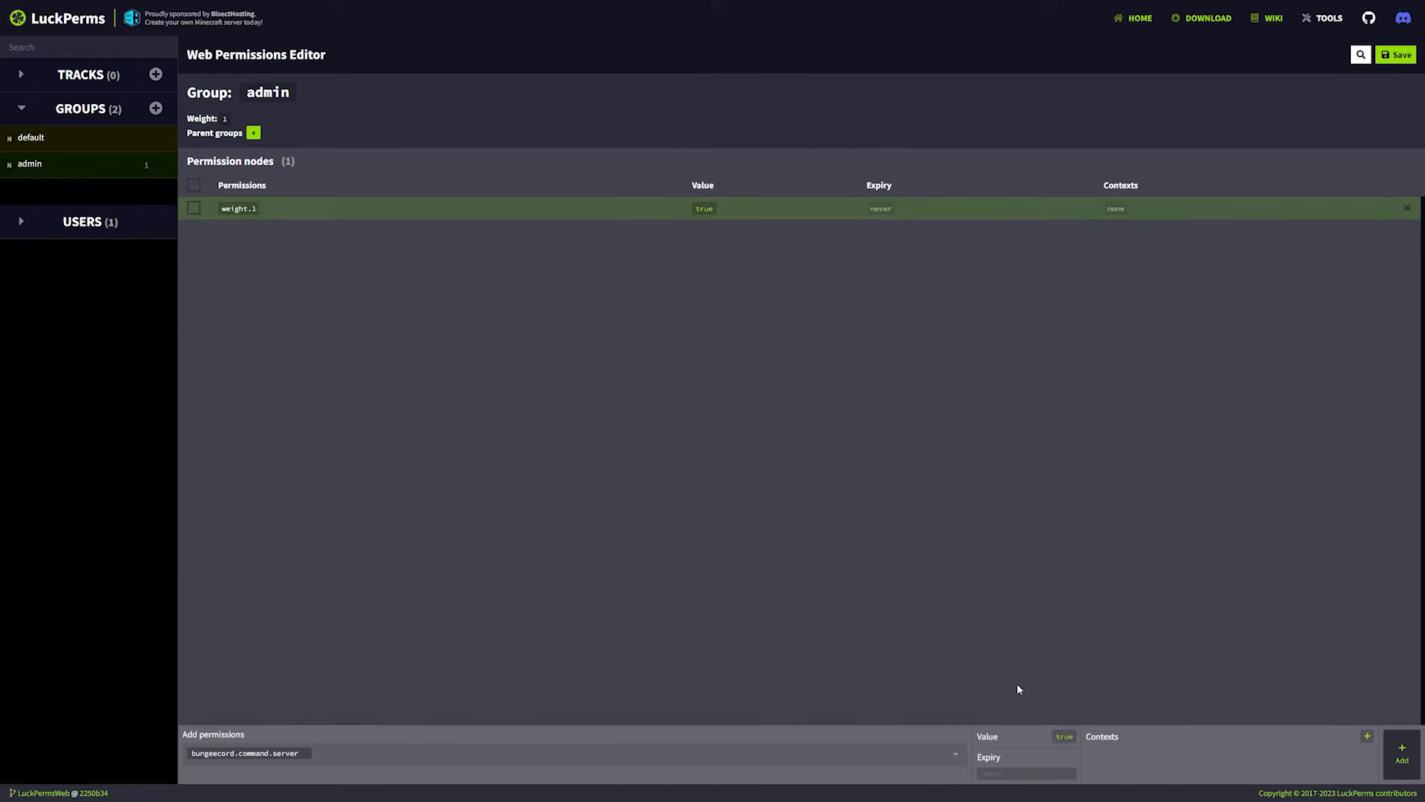
left_click(1403, 753)
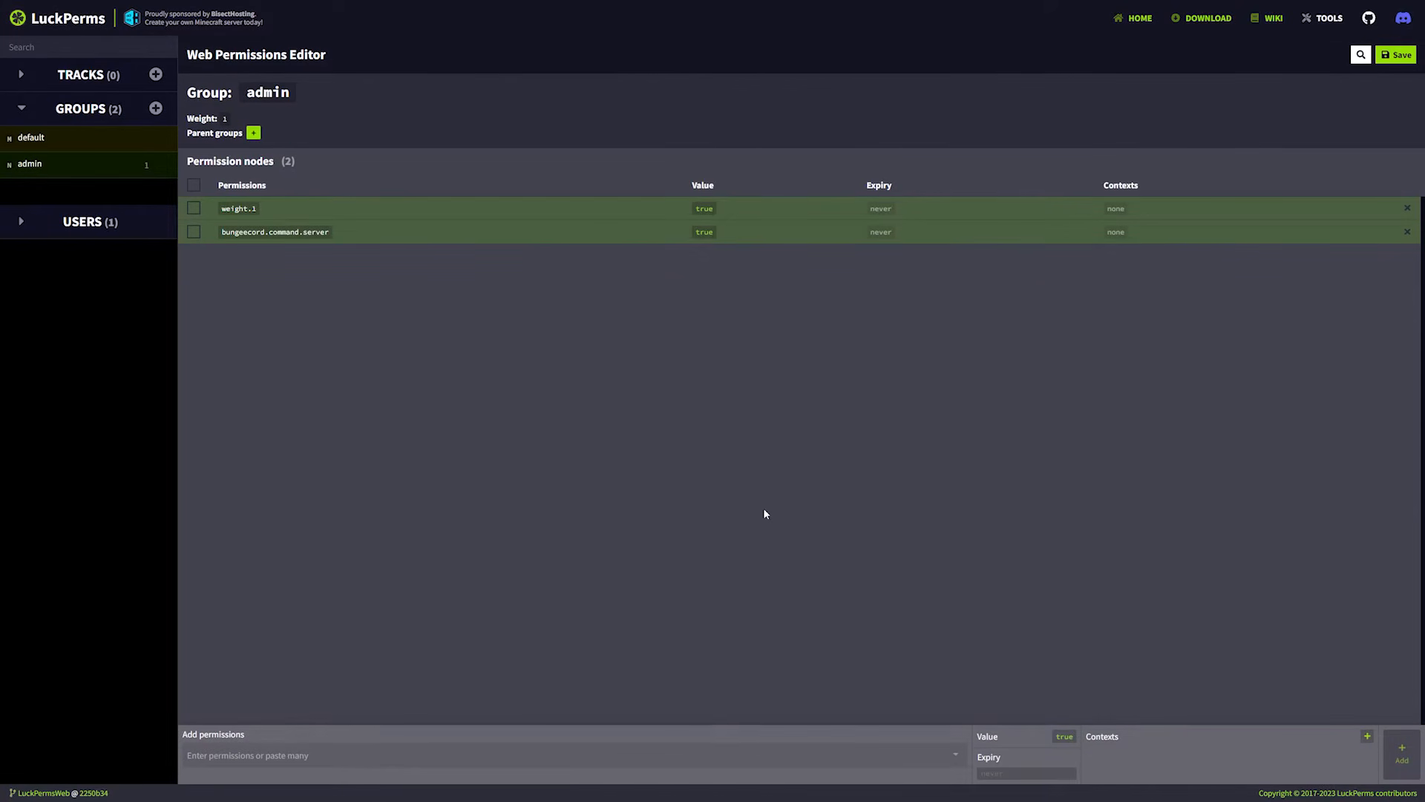
left_click(51, 139)
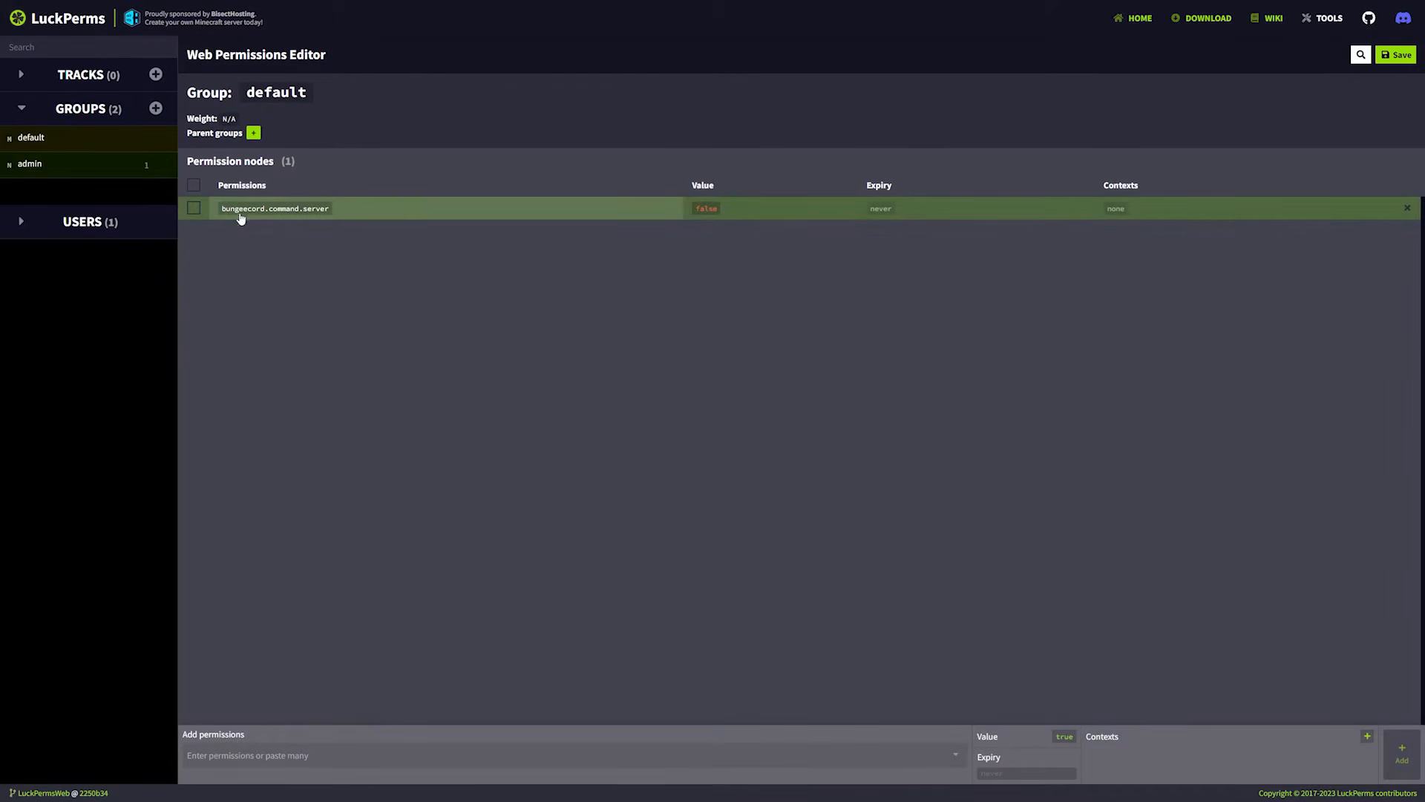
left_click(45, 164)
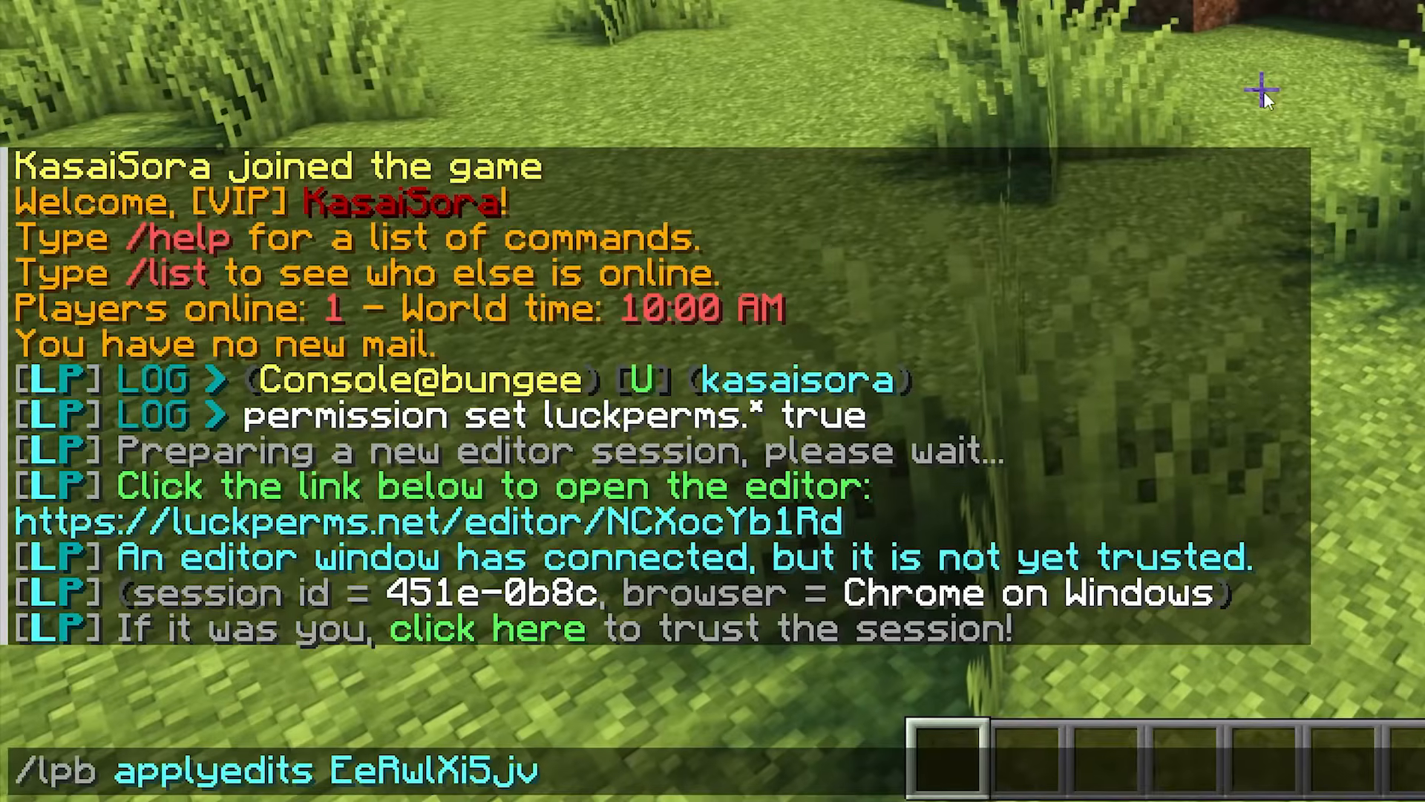
In the Minecraft chat, run /lpb user with the player's username and parent set admin.
key("Return")
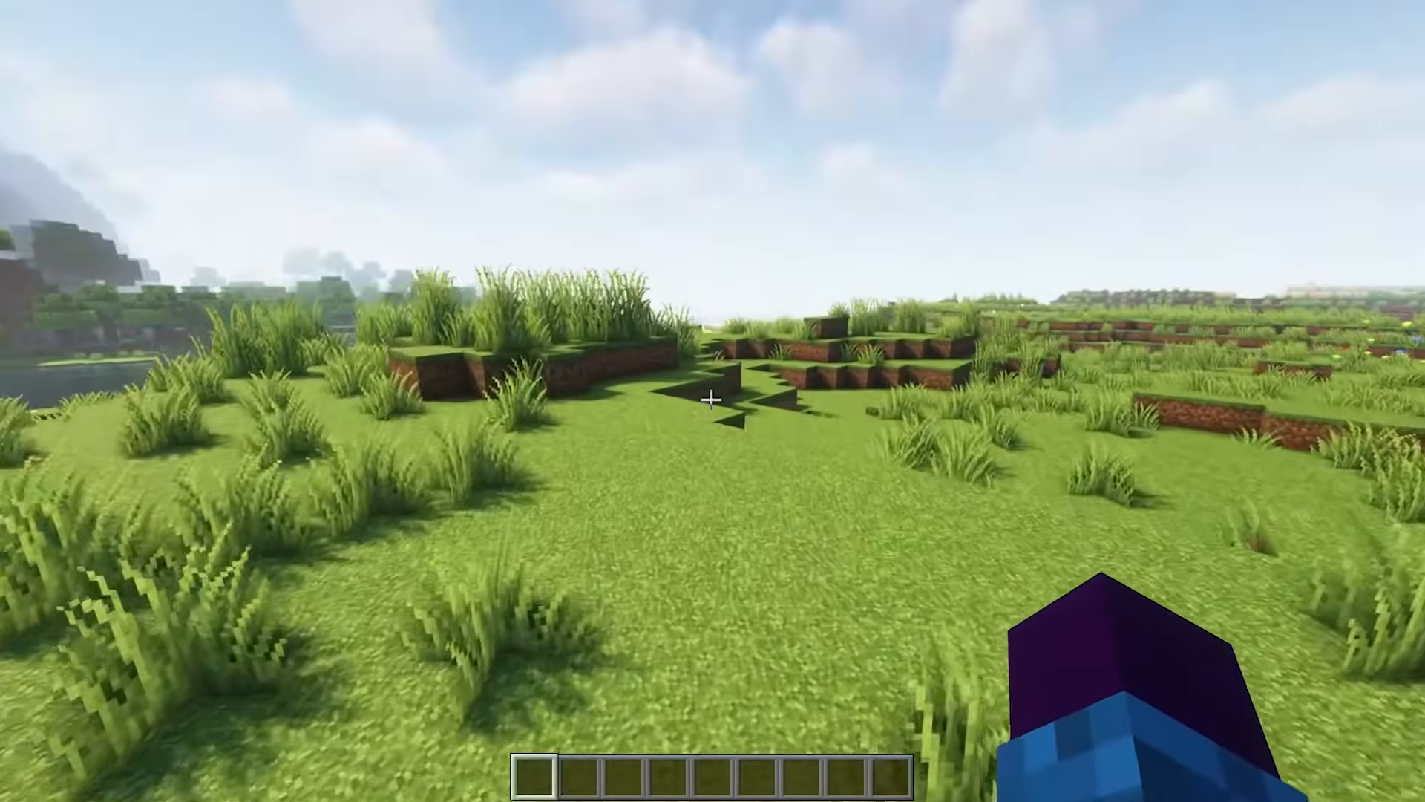
key("slash")
type("lagpb user k")
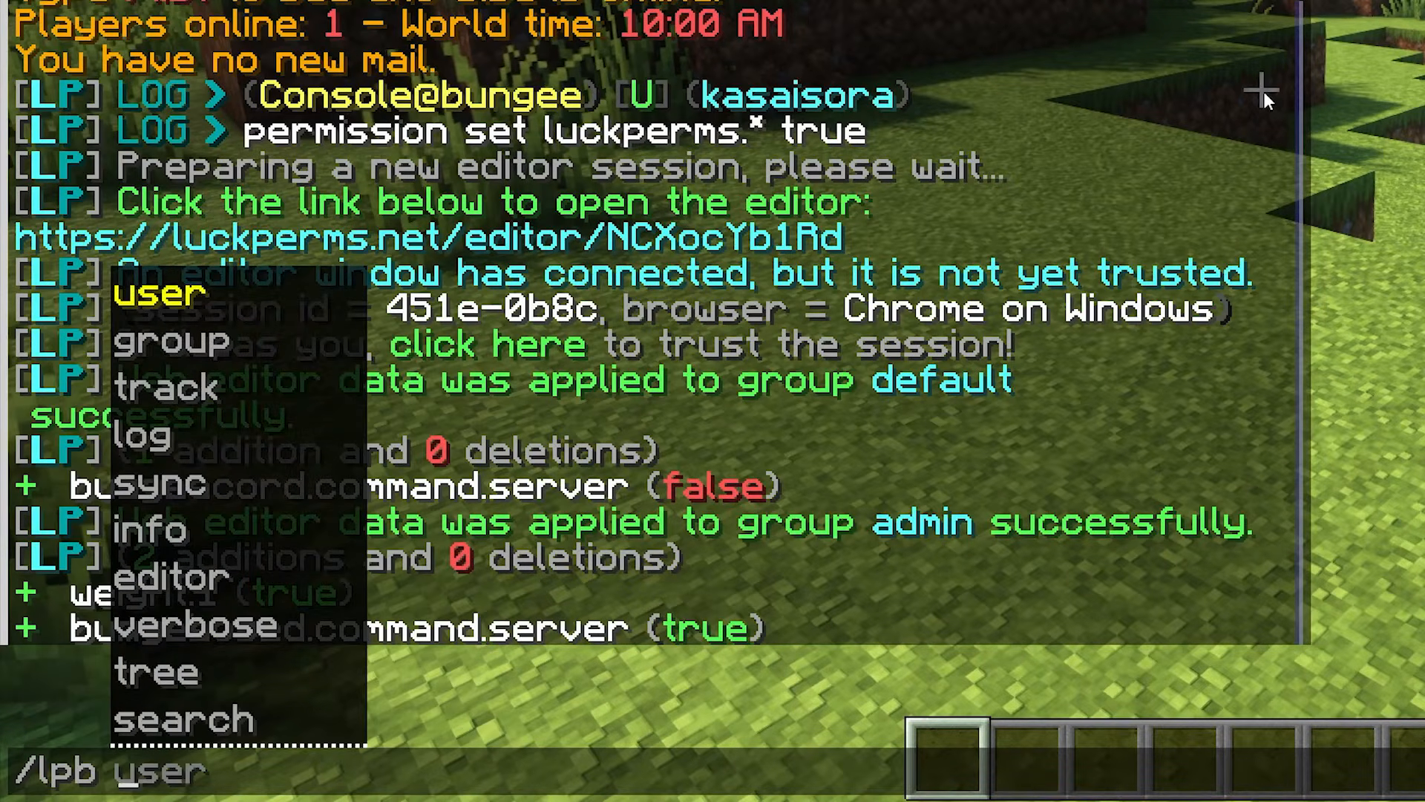
key("Tab")
type("parent set ")
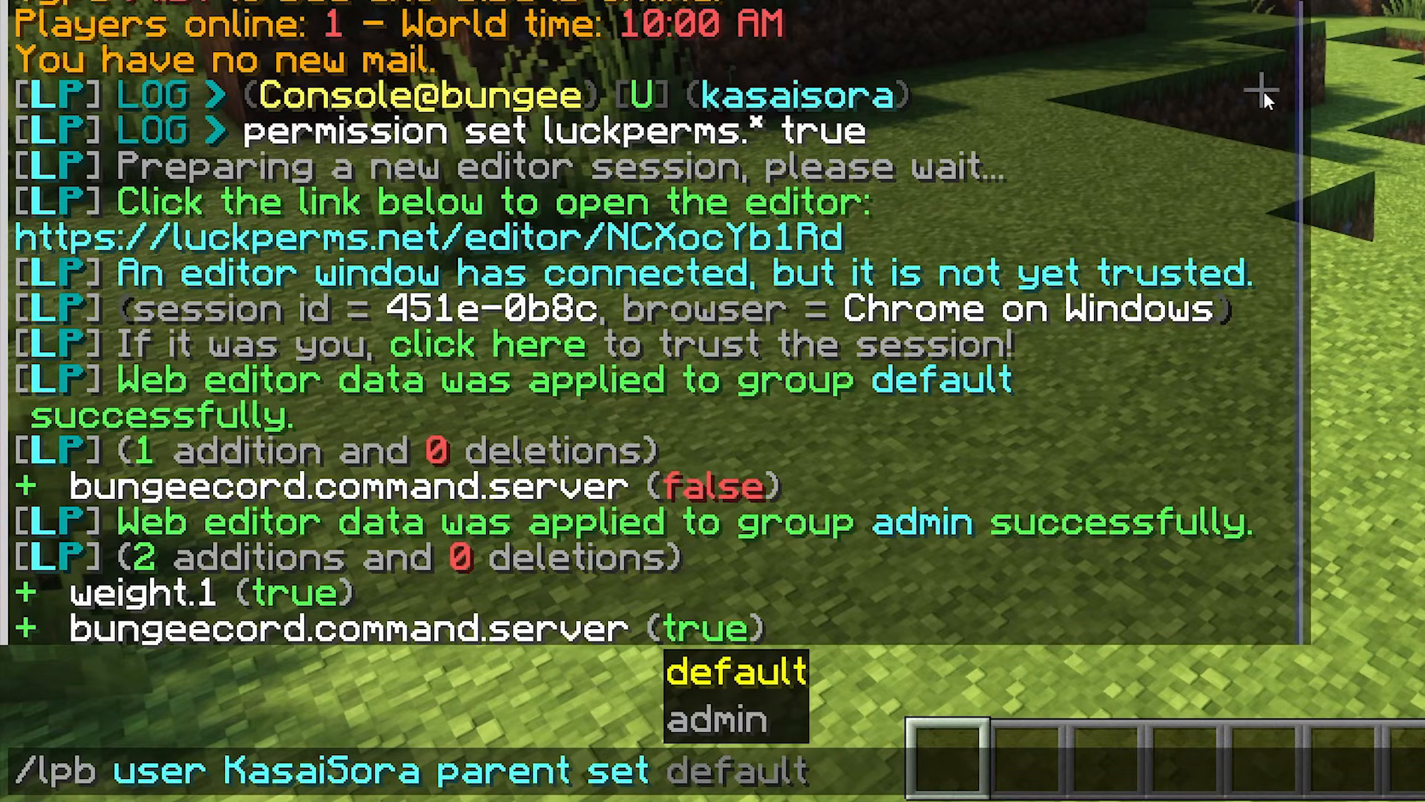
type("a")
key("Tab")
key("Return")
key("w")
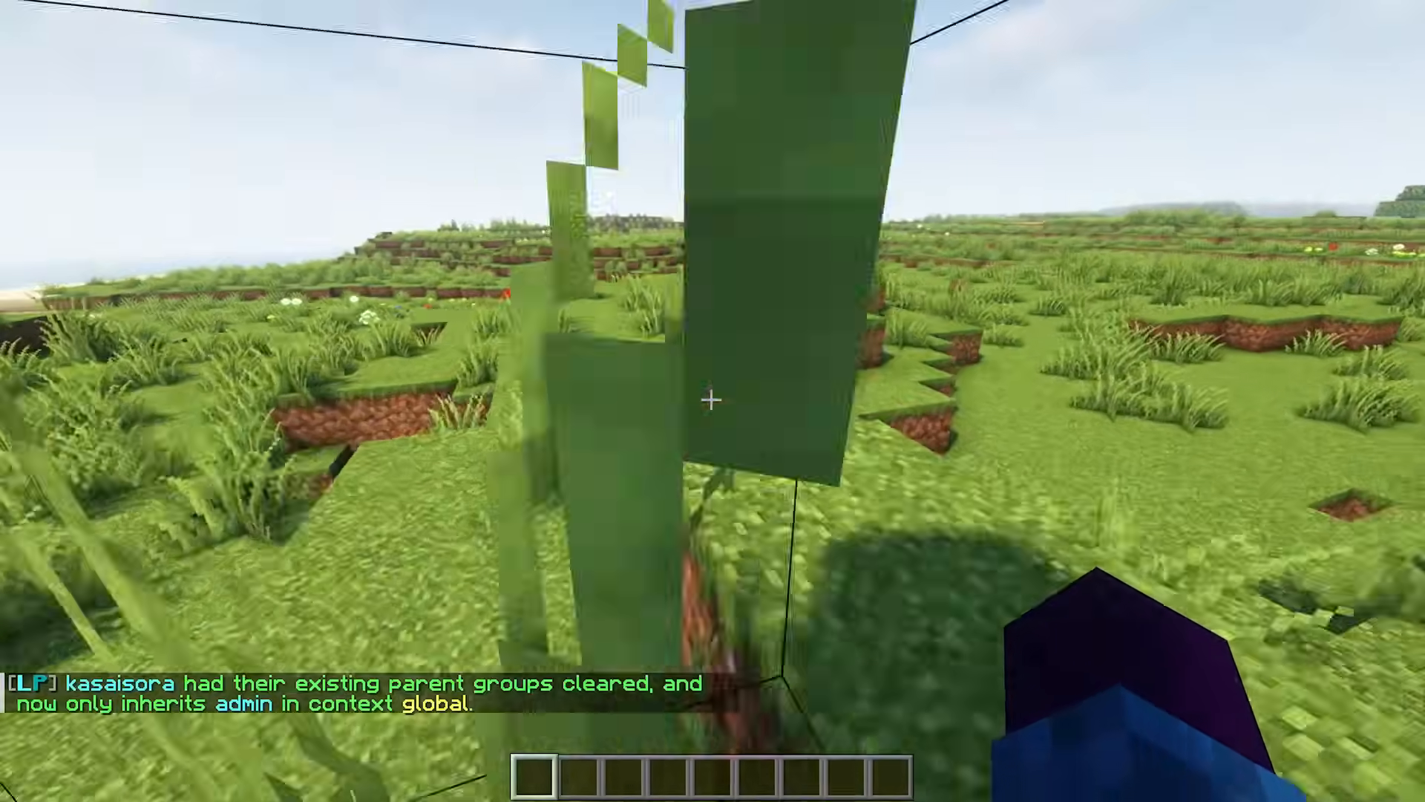
key("w")
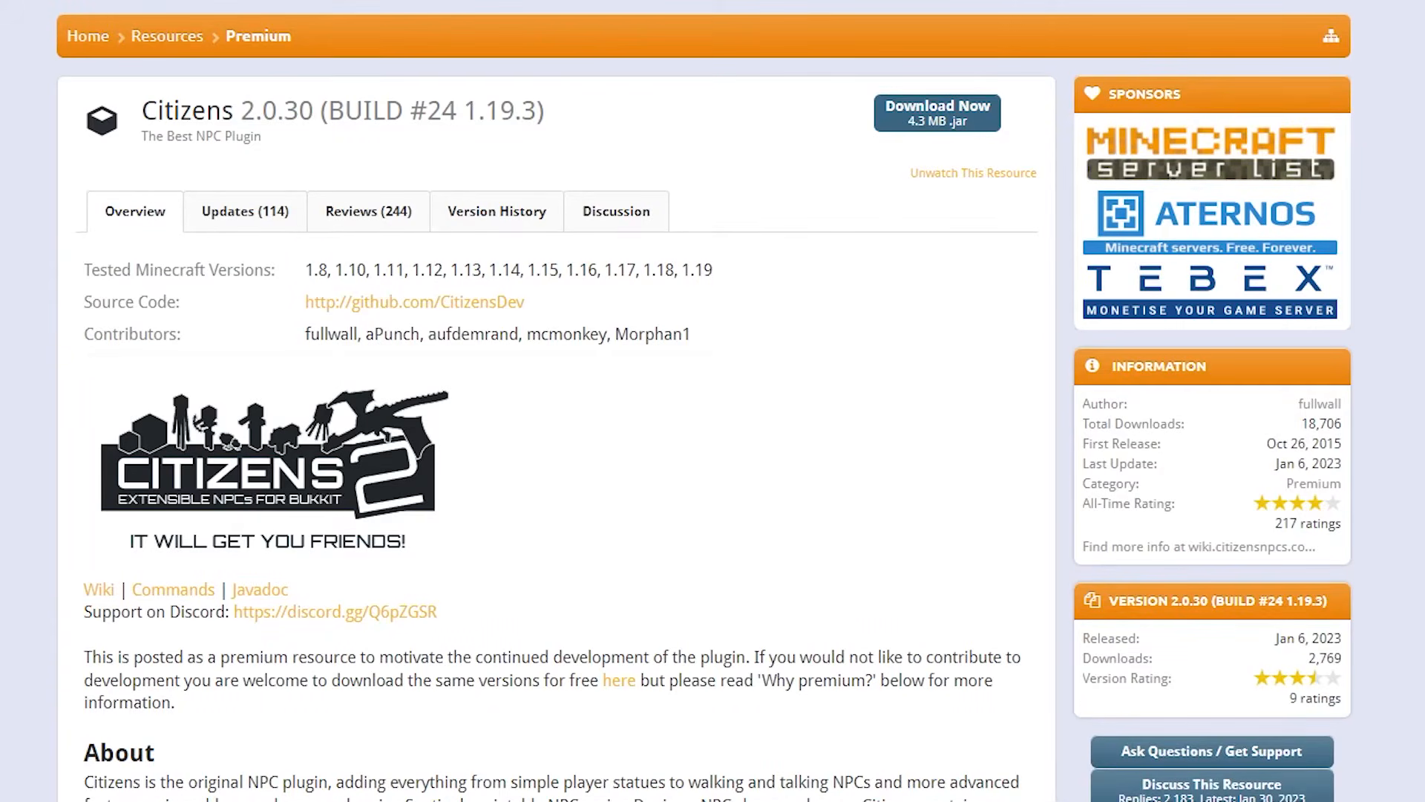
Upload the Citizens plugin from its resource page to the plugins folder of Tutorial Server #2 on Fabithost.
left_click_drag(146, 105, 546, 95)
left_click(556, 93)
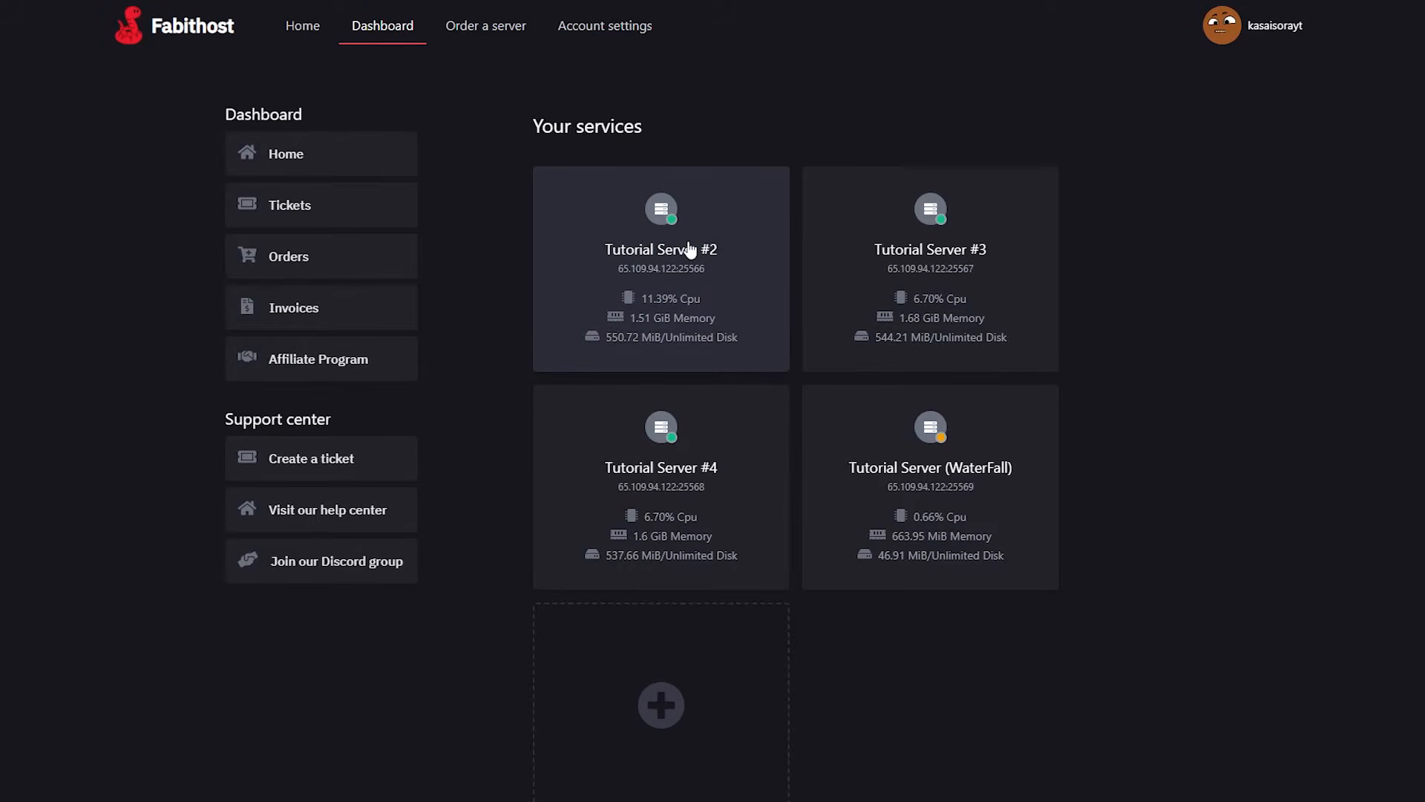
left_click(690, 250)
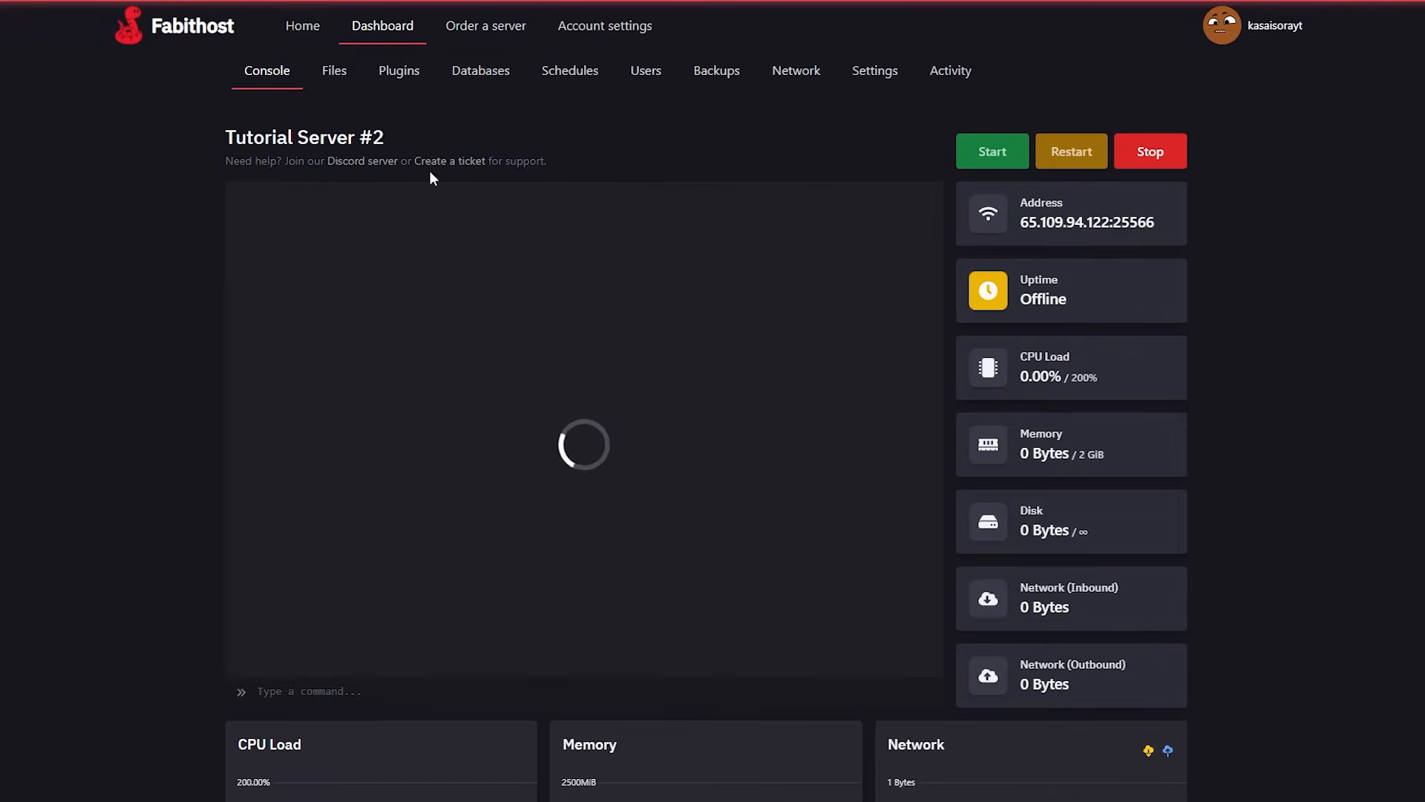
left_click(334, 71)
left_click(312, 372)
left_click(1060, 138)
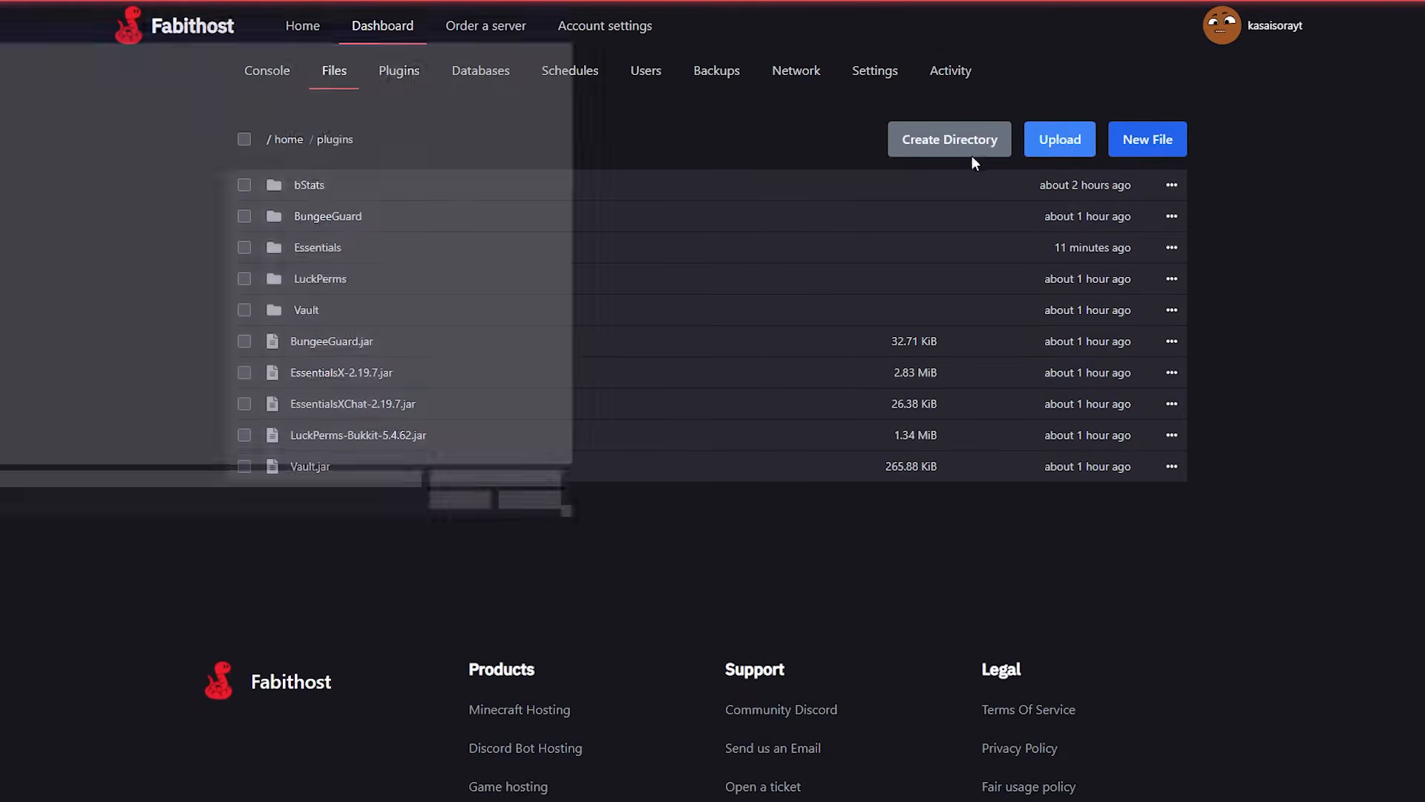
left_click(483, 540)
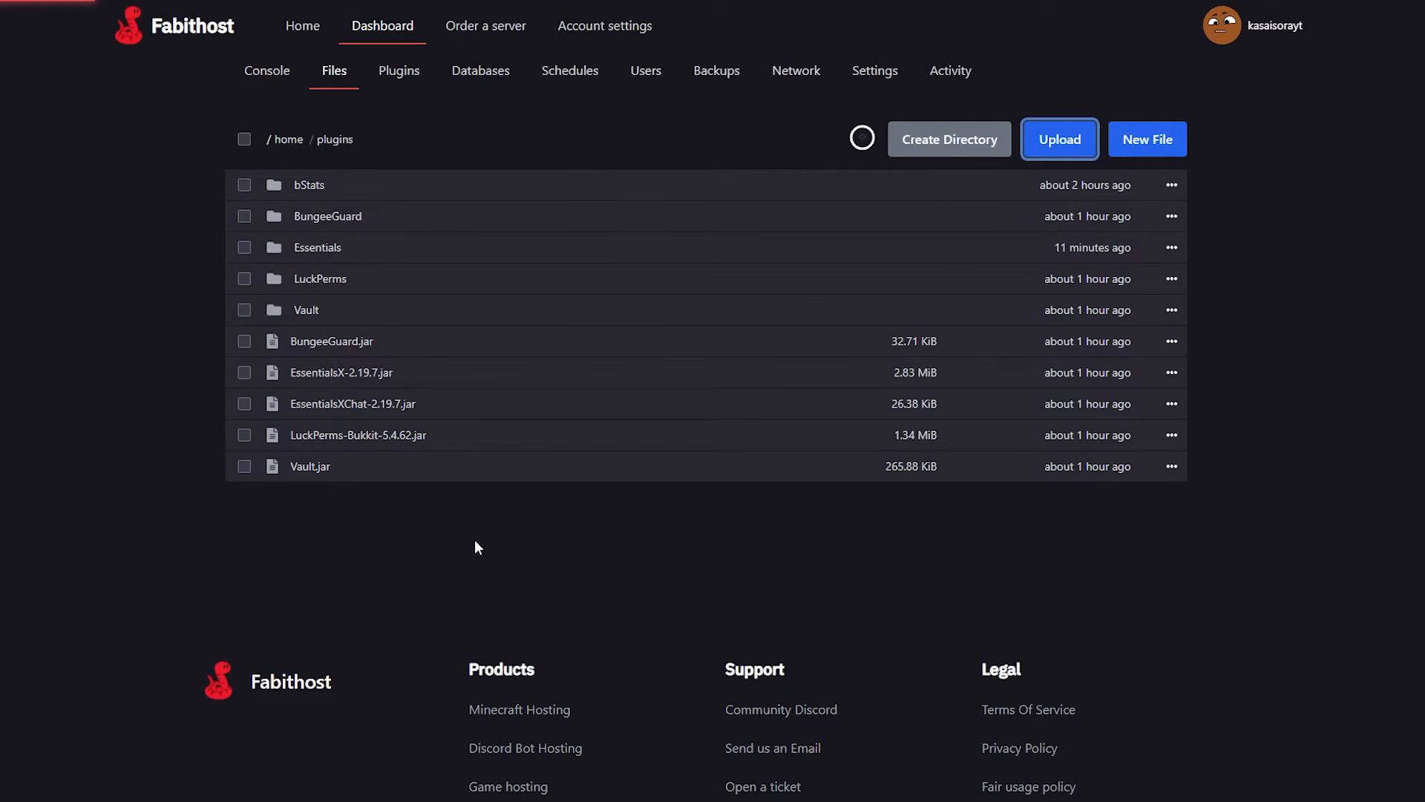
left_click(295, 80)
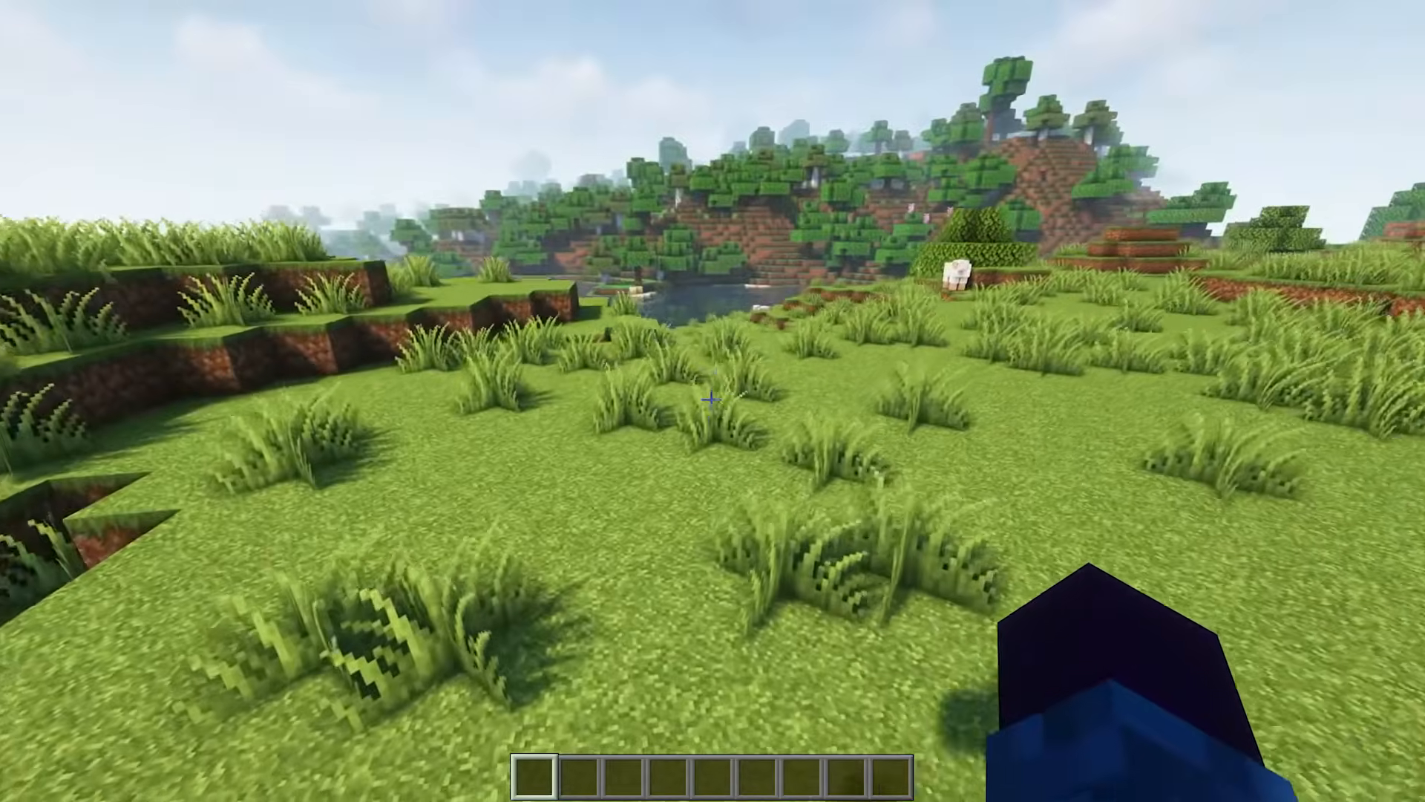
In the Minecraft chat, list the server plugins with /pl and create an NPC with /npc create Sparkkx_.
type("/pl")
key("Return")
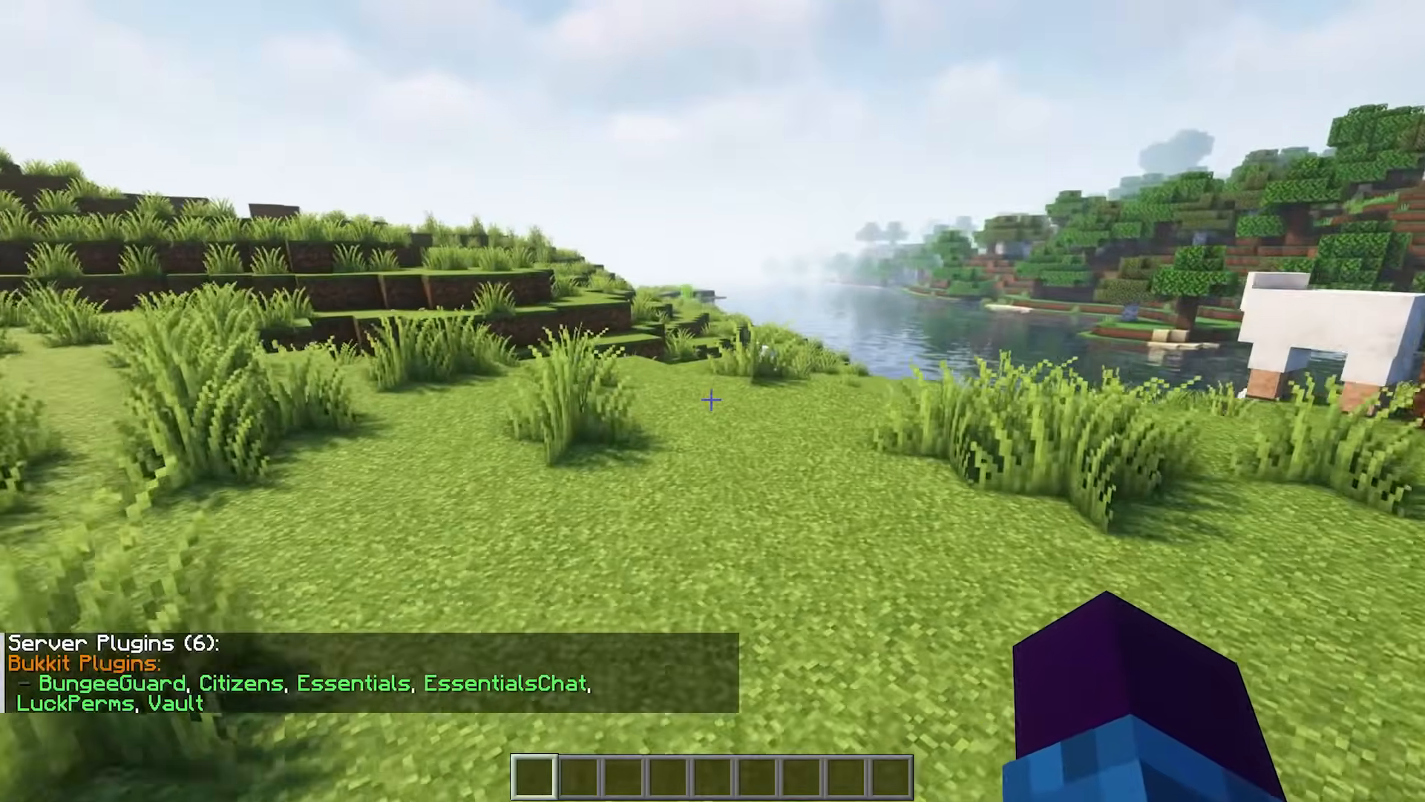
type("/npc ")
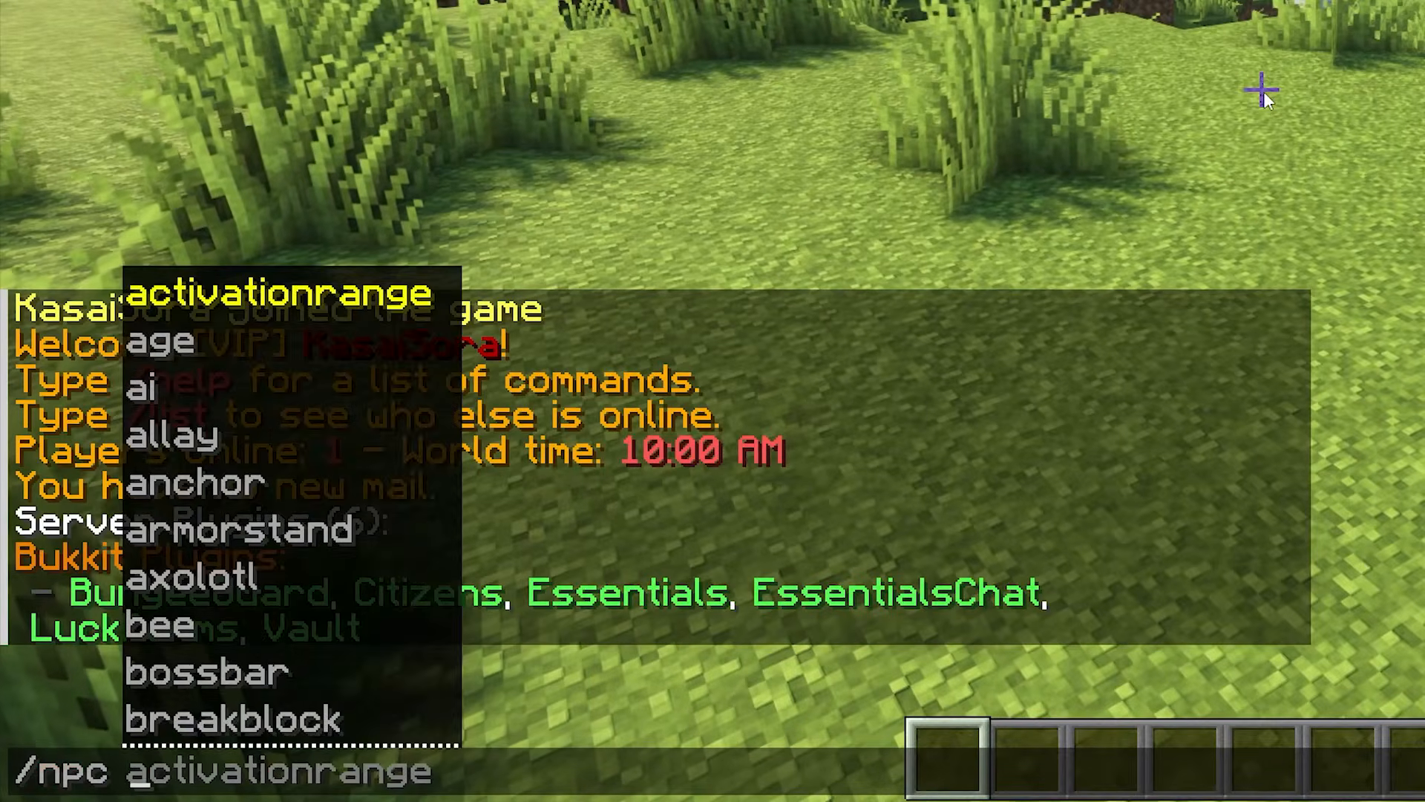
type("create ")
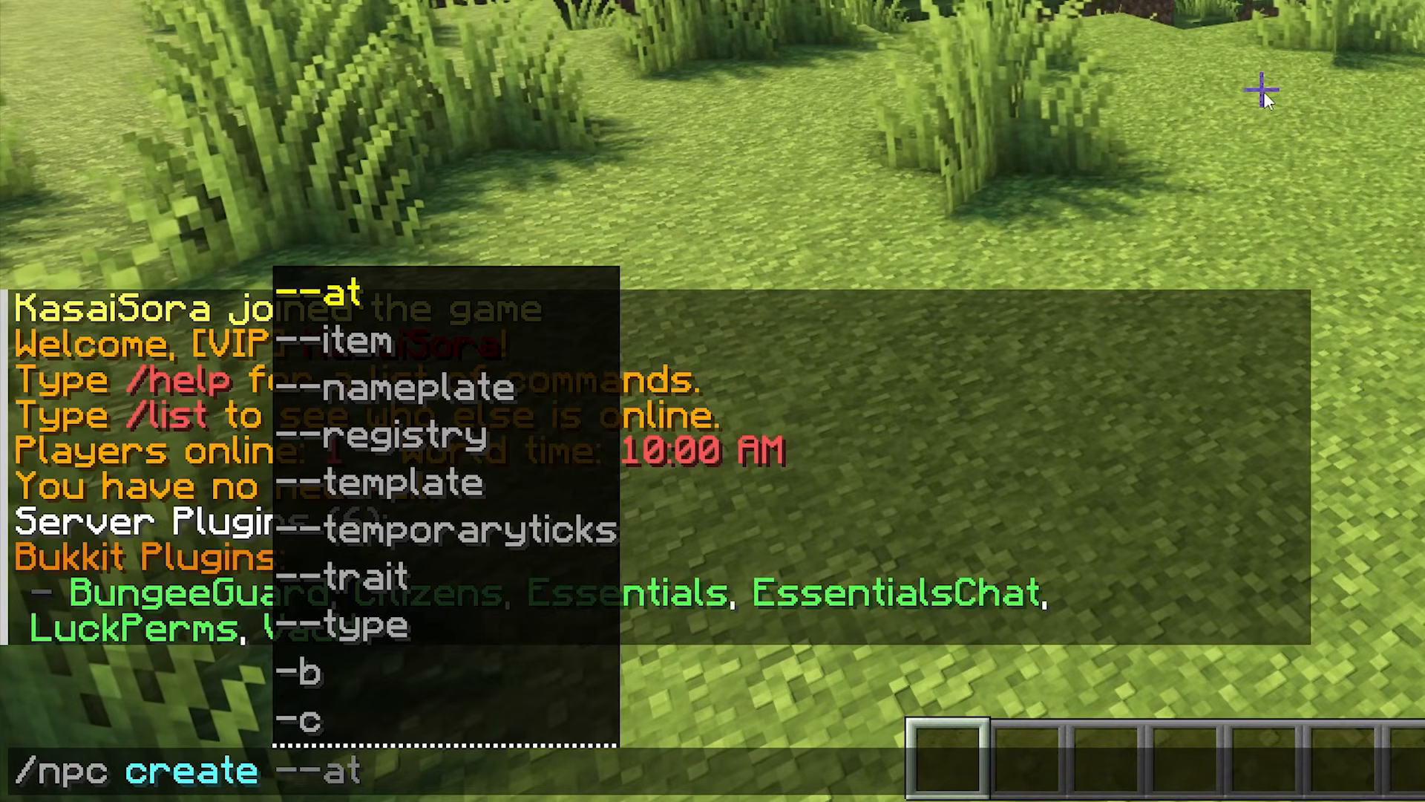
type("Sparkkx_")
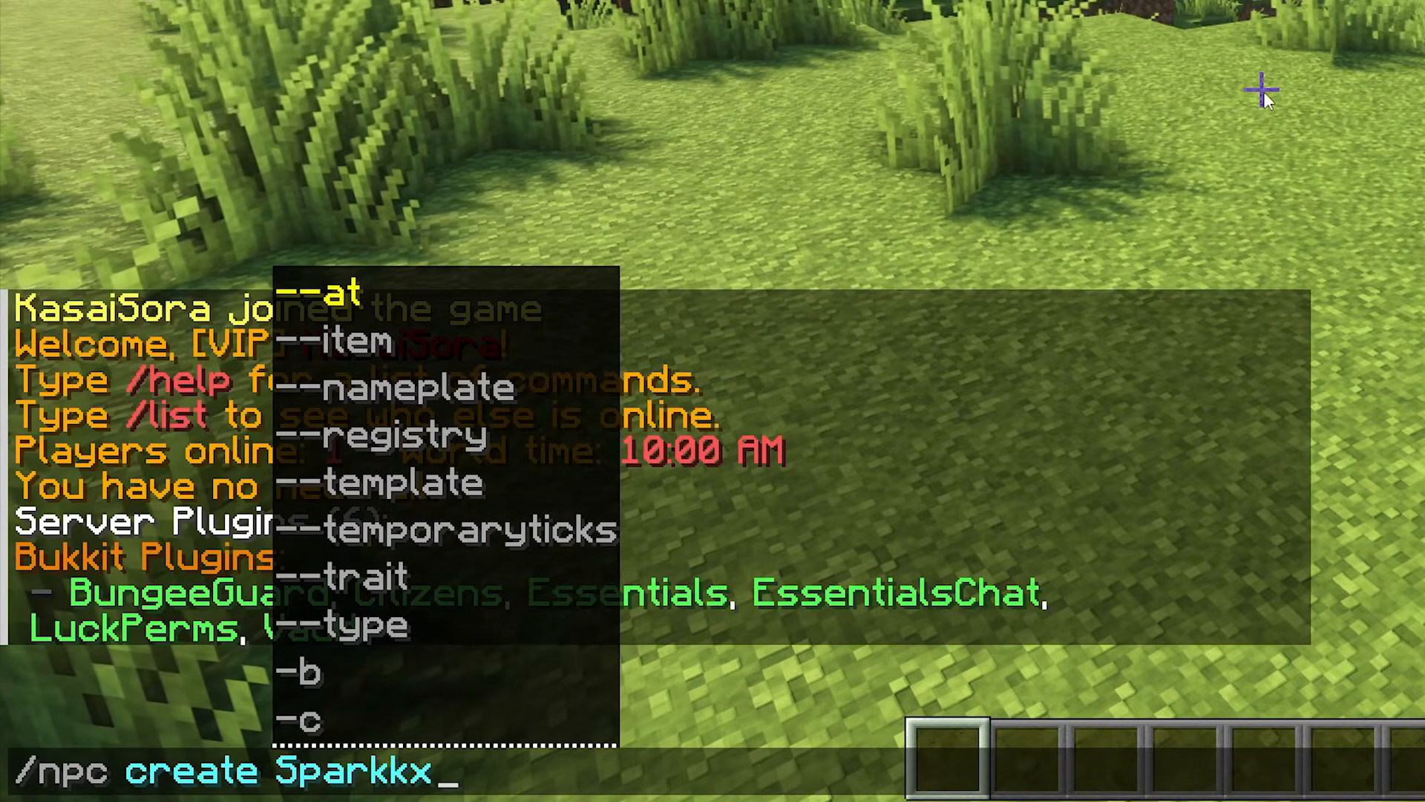
key("Return")
key("s")
key("d")
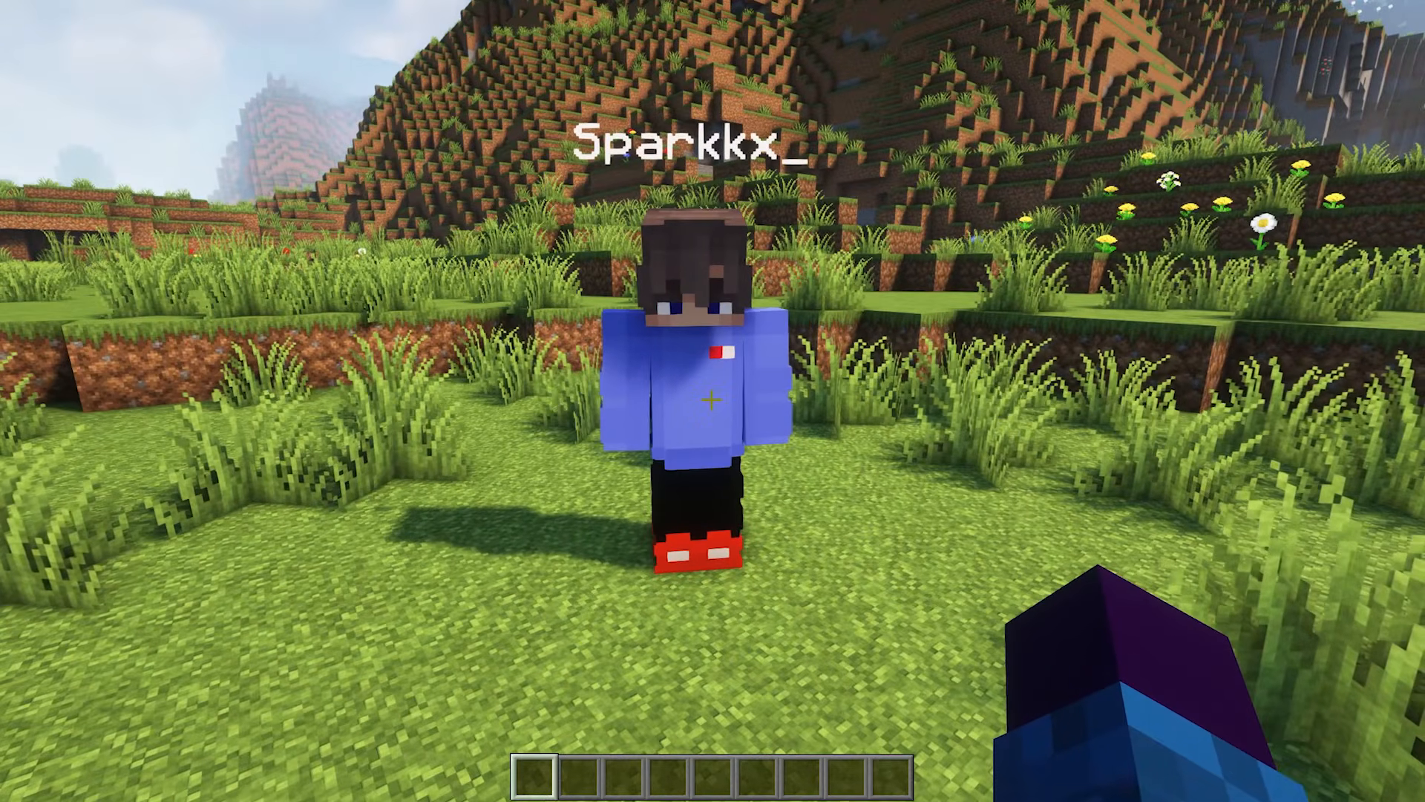
Select the nearby NPC with /npc select and run /npc command add -p server skyblock.
key("slash")
type("npc select")
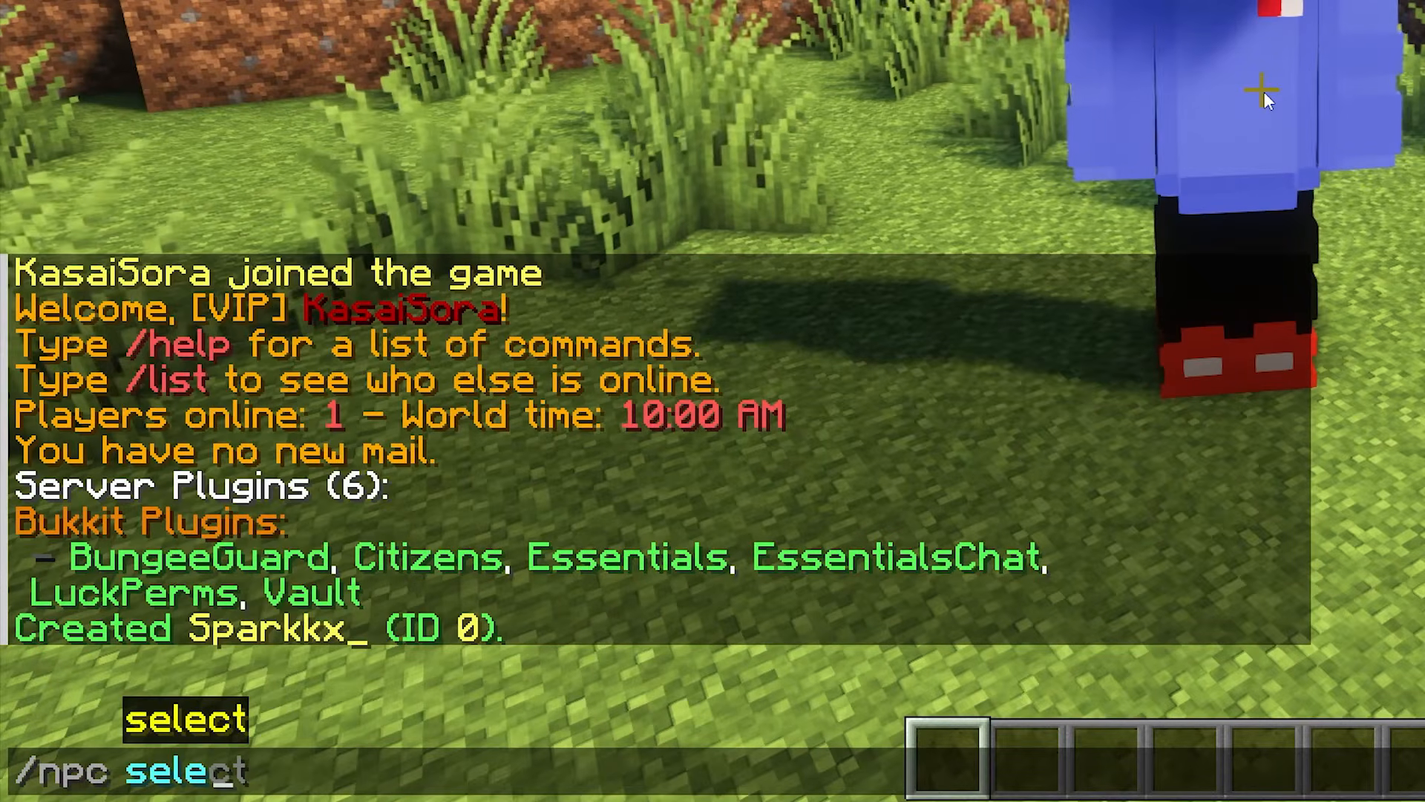
key("Return")
key("slash")
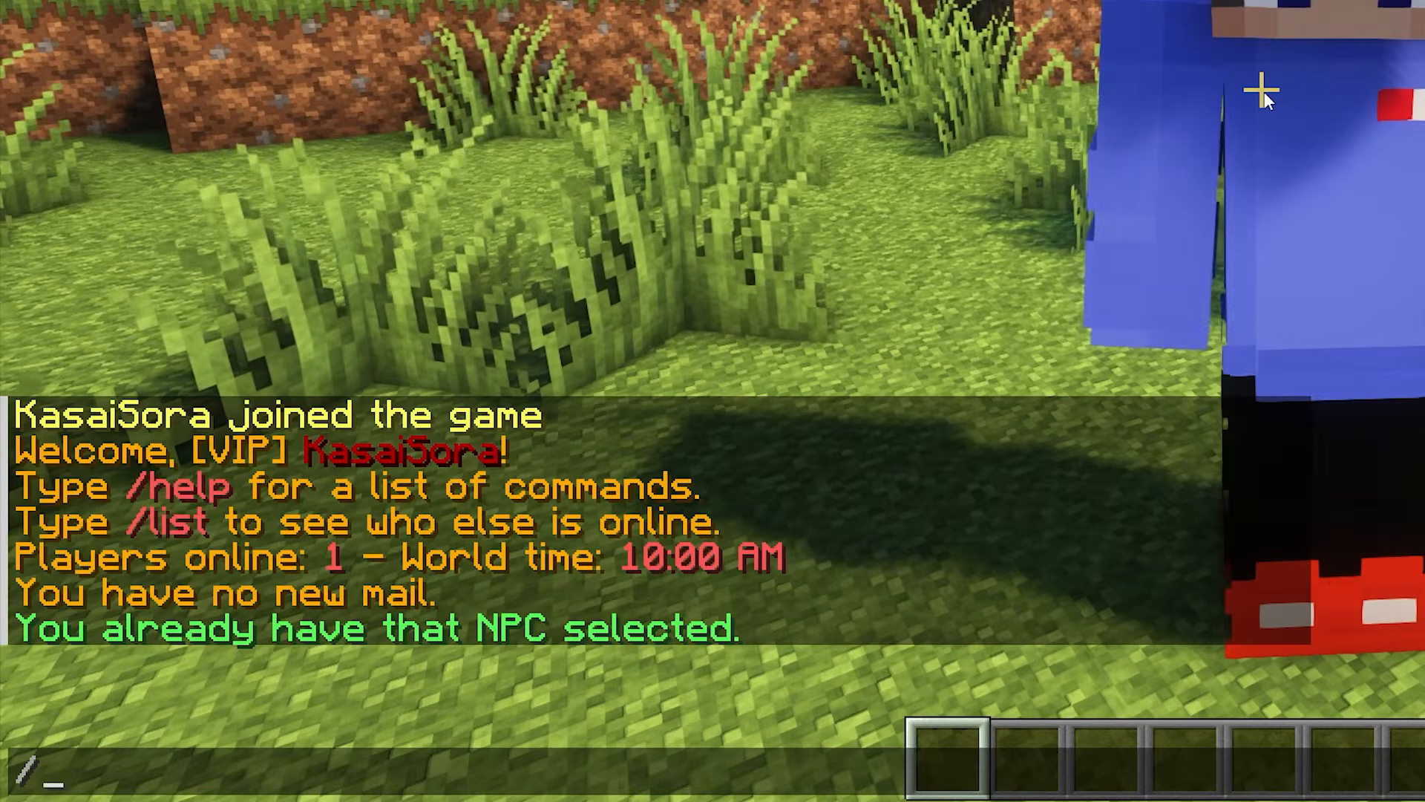
type("npc command ")
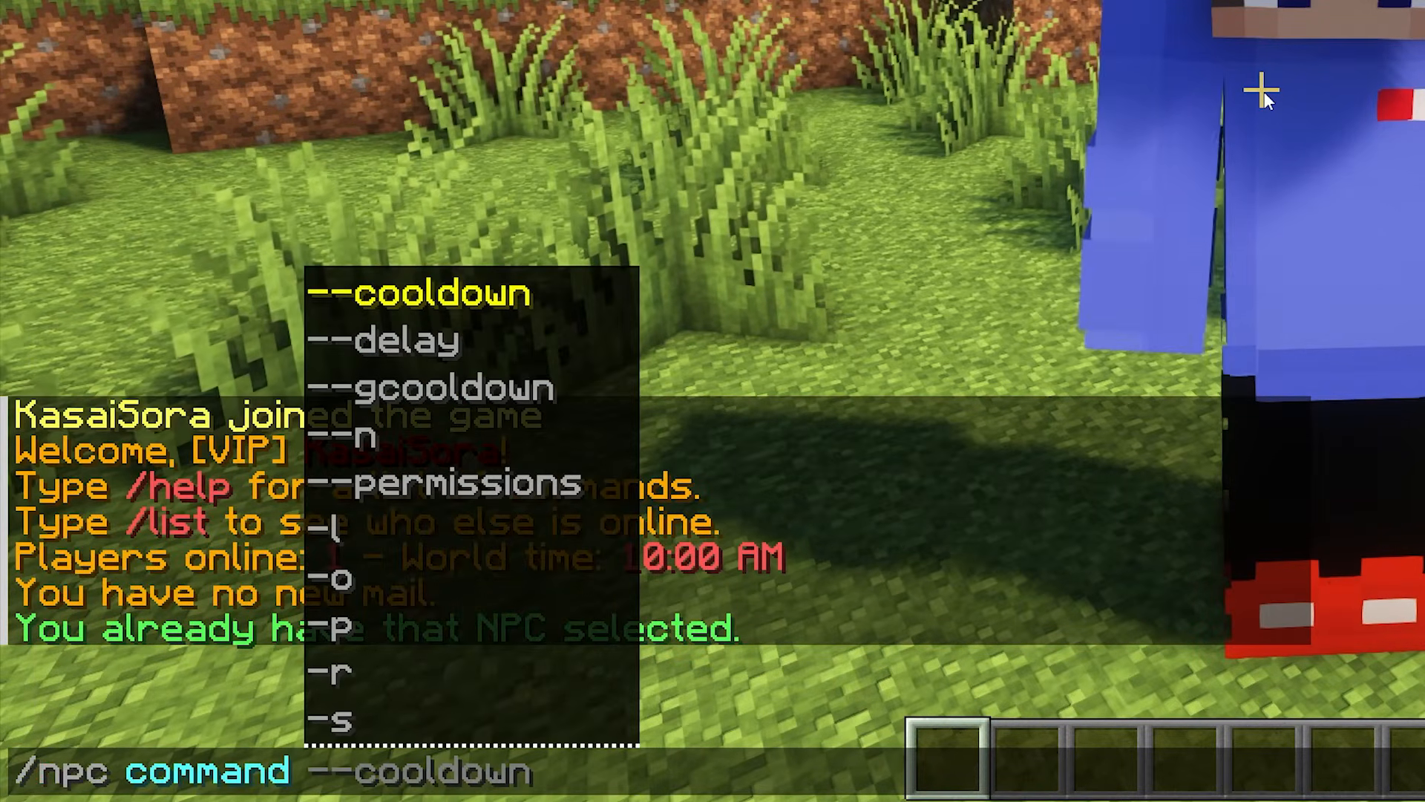
type("add -p")
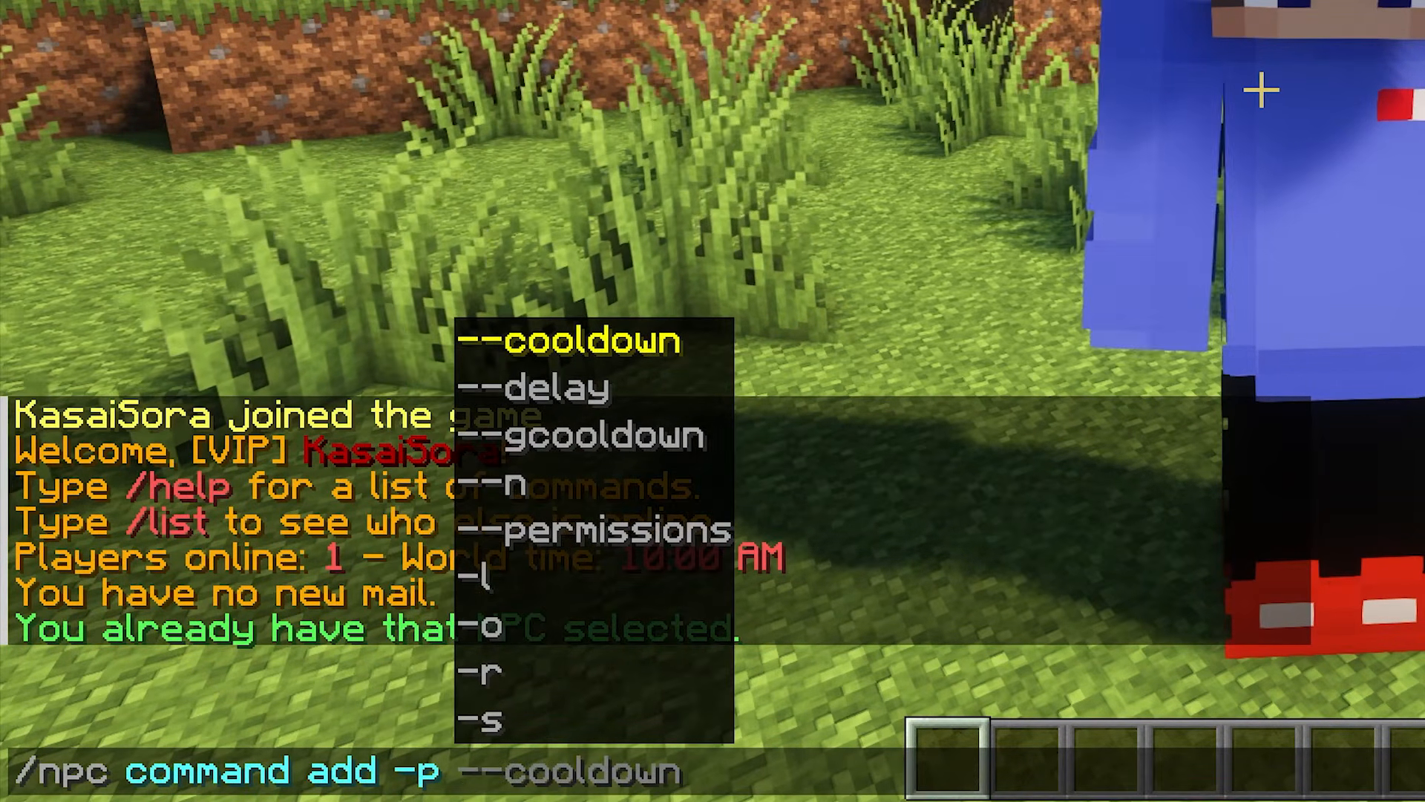
type("server skyblock")
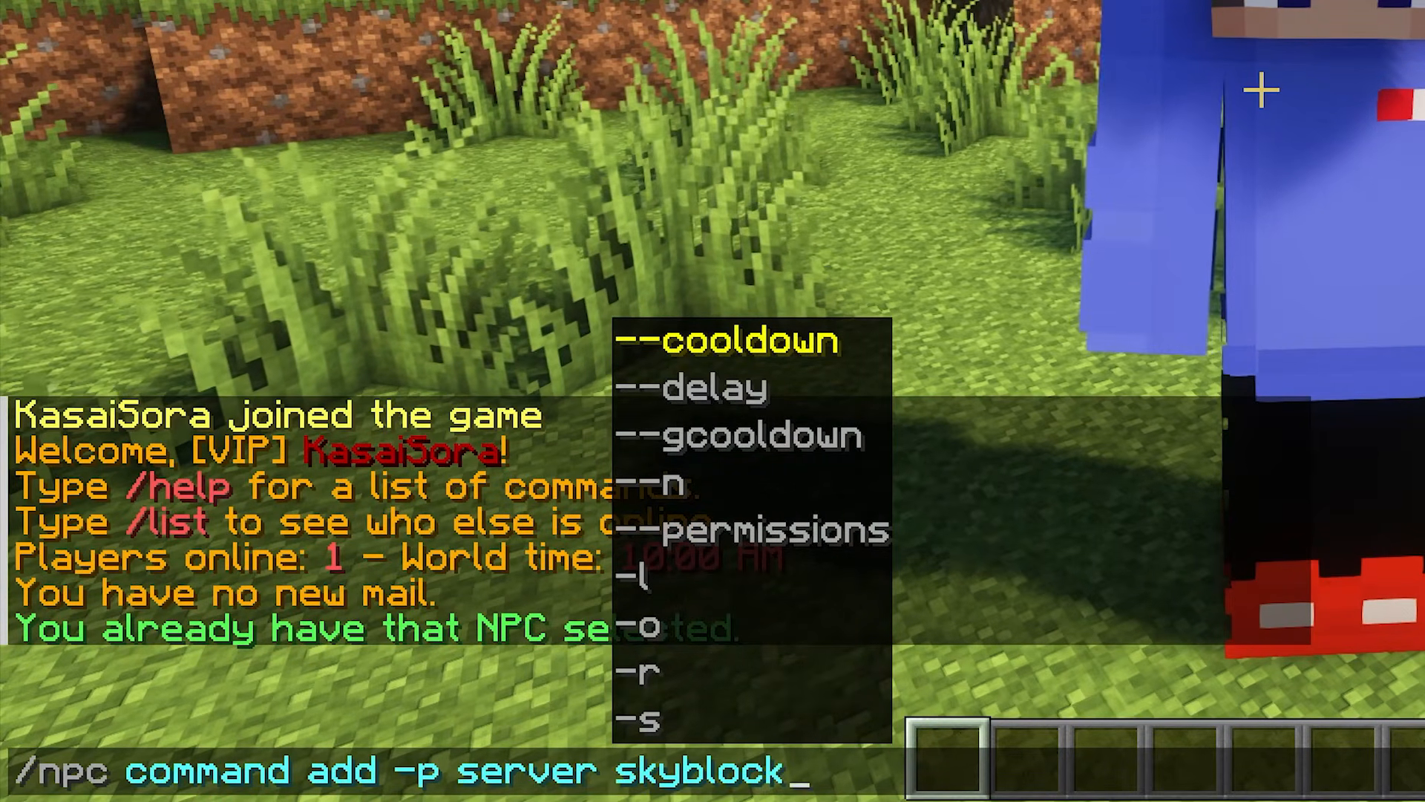
key("Return")
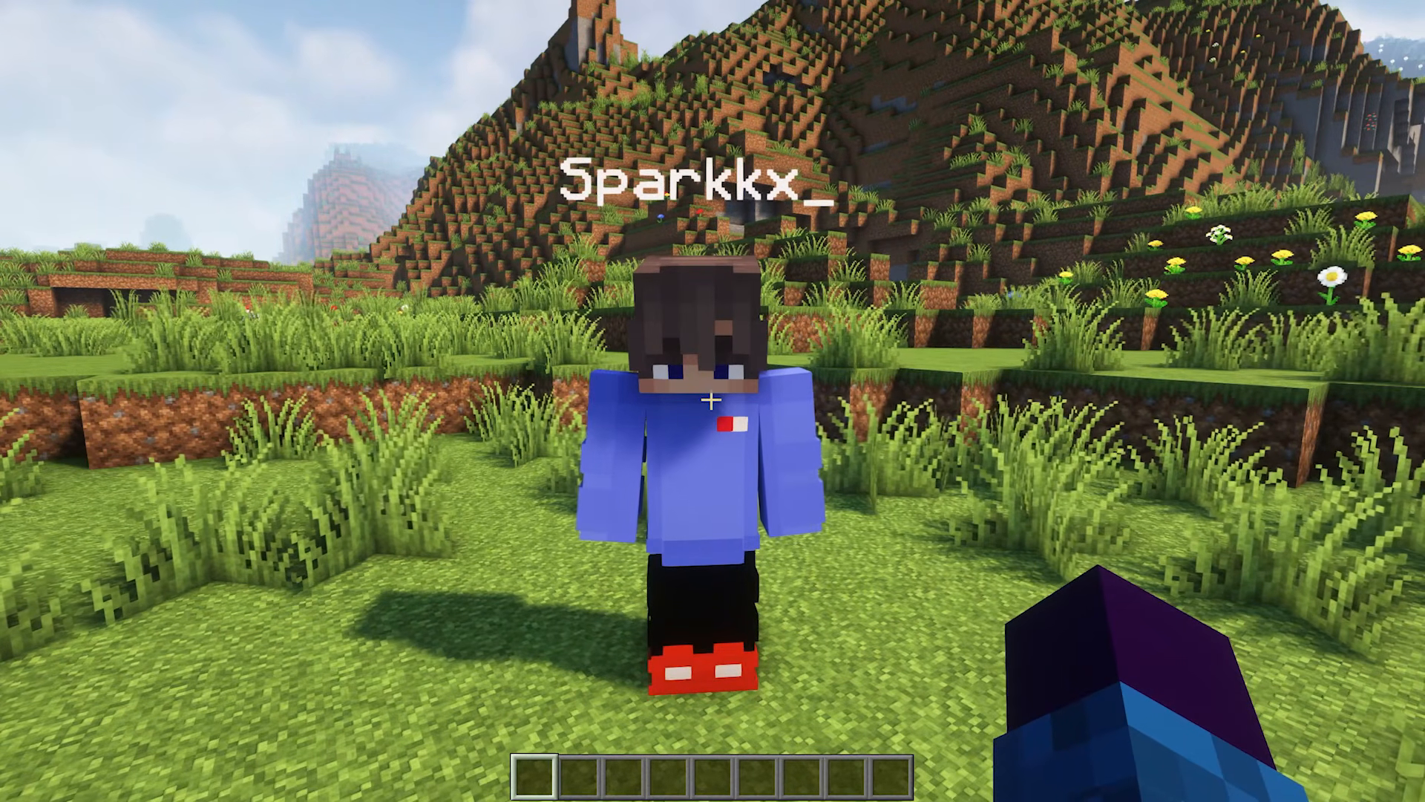
key("d")
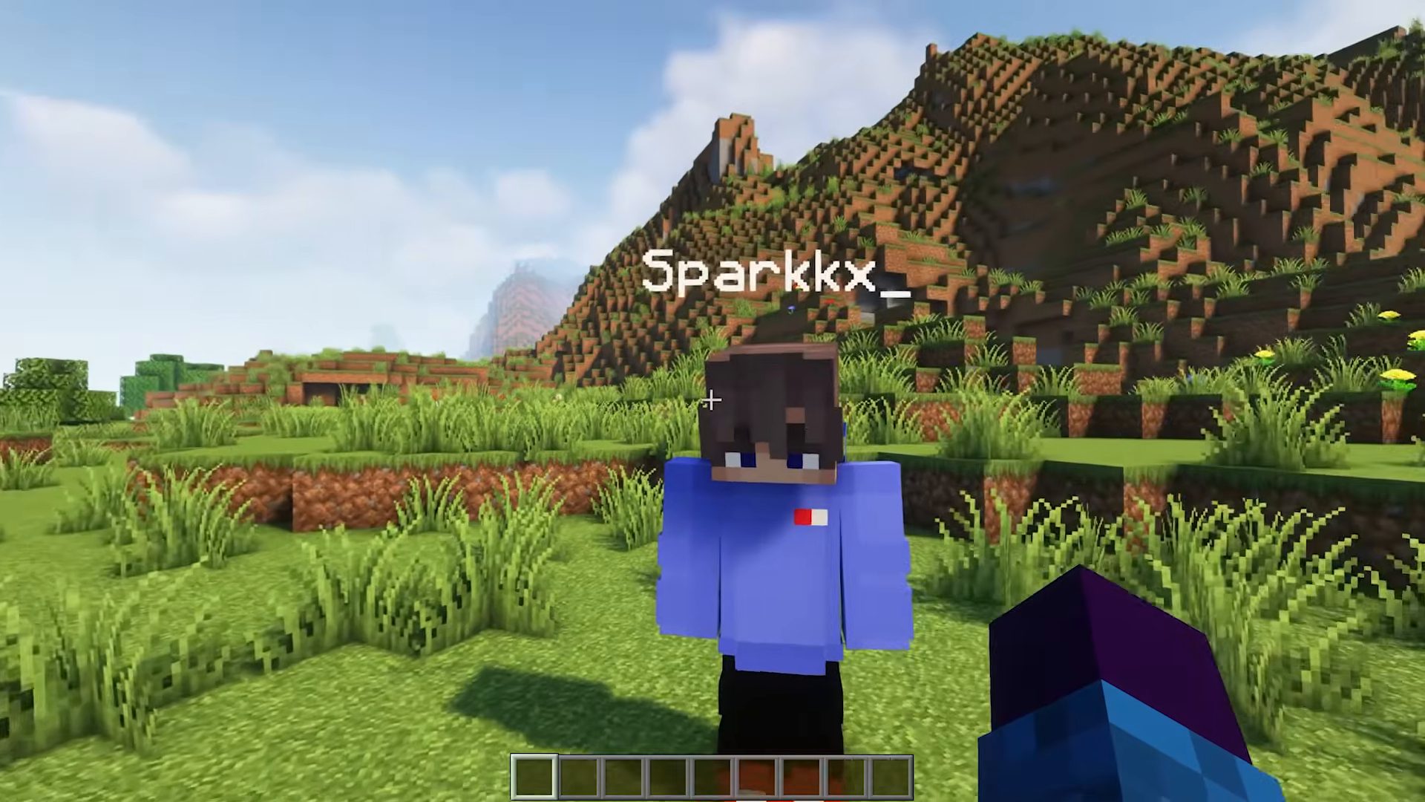